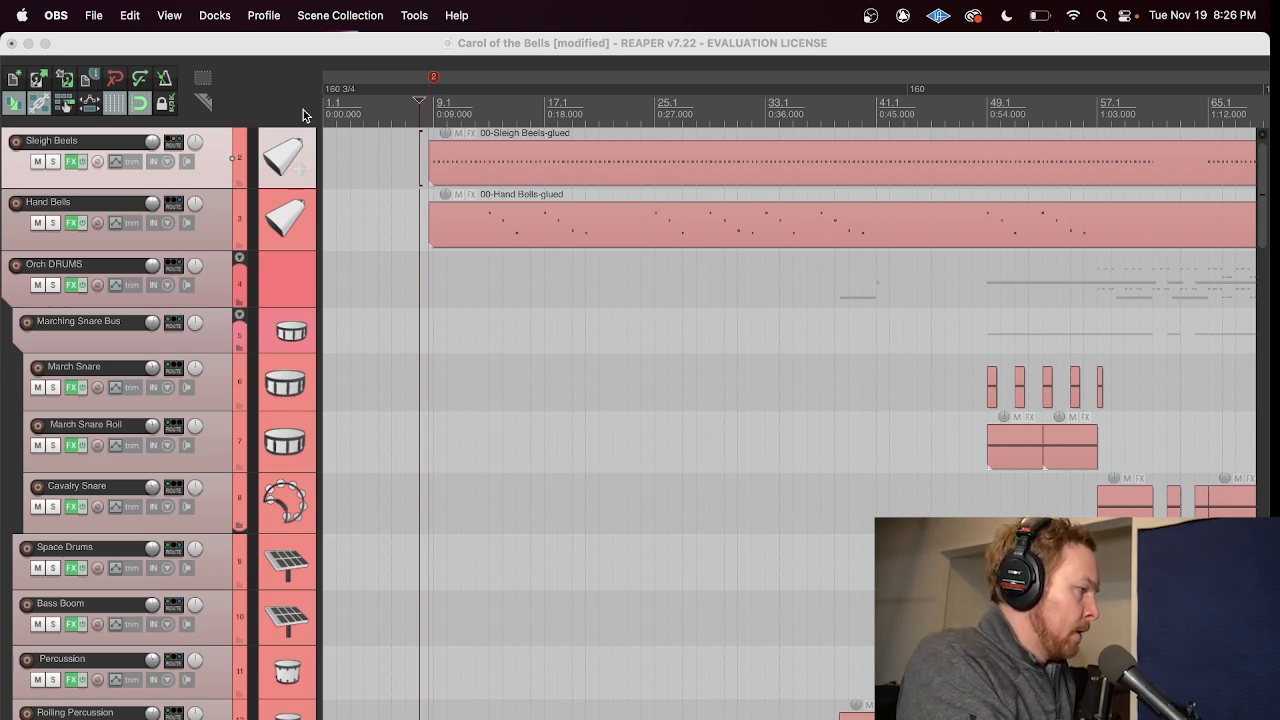
Step: Look over the project's track list from the bells and drums down to the strings
left_click(246, 49)
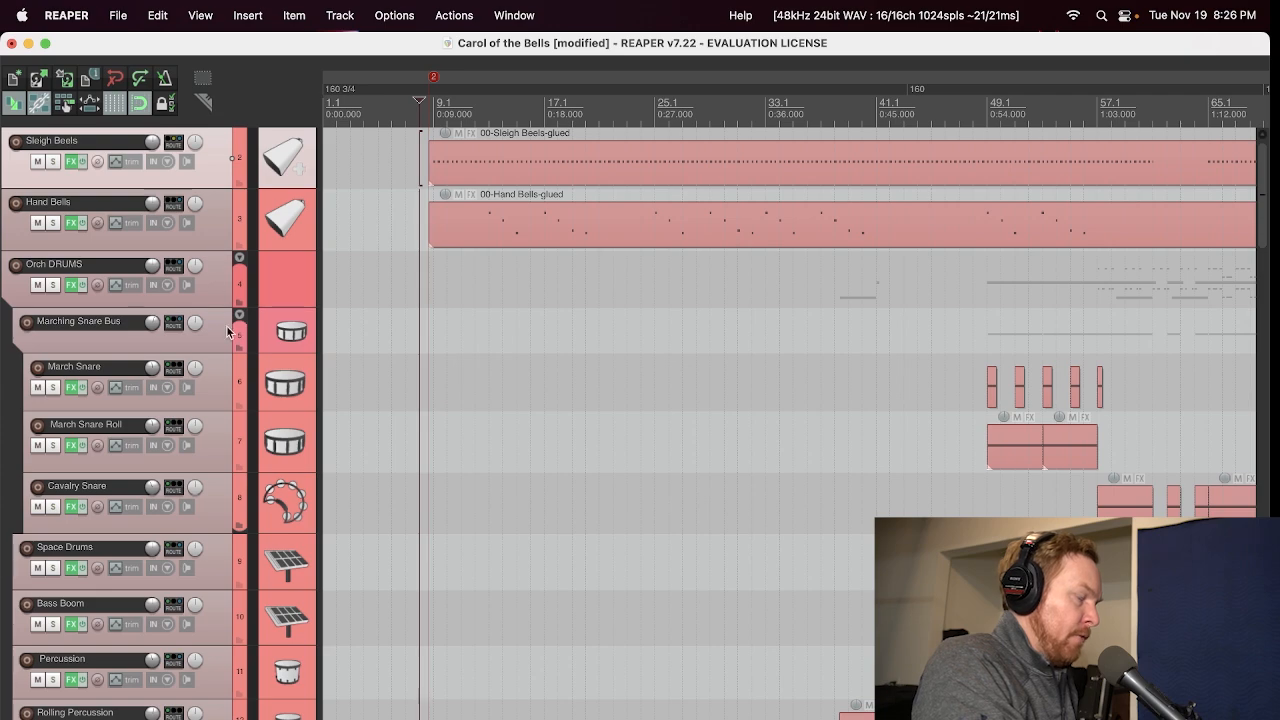
scroll(210, 560, "down", 10)
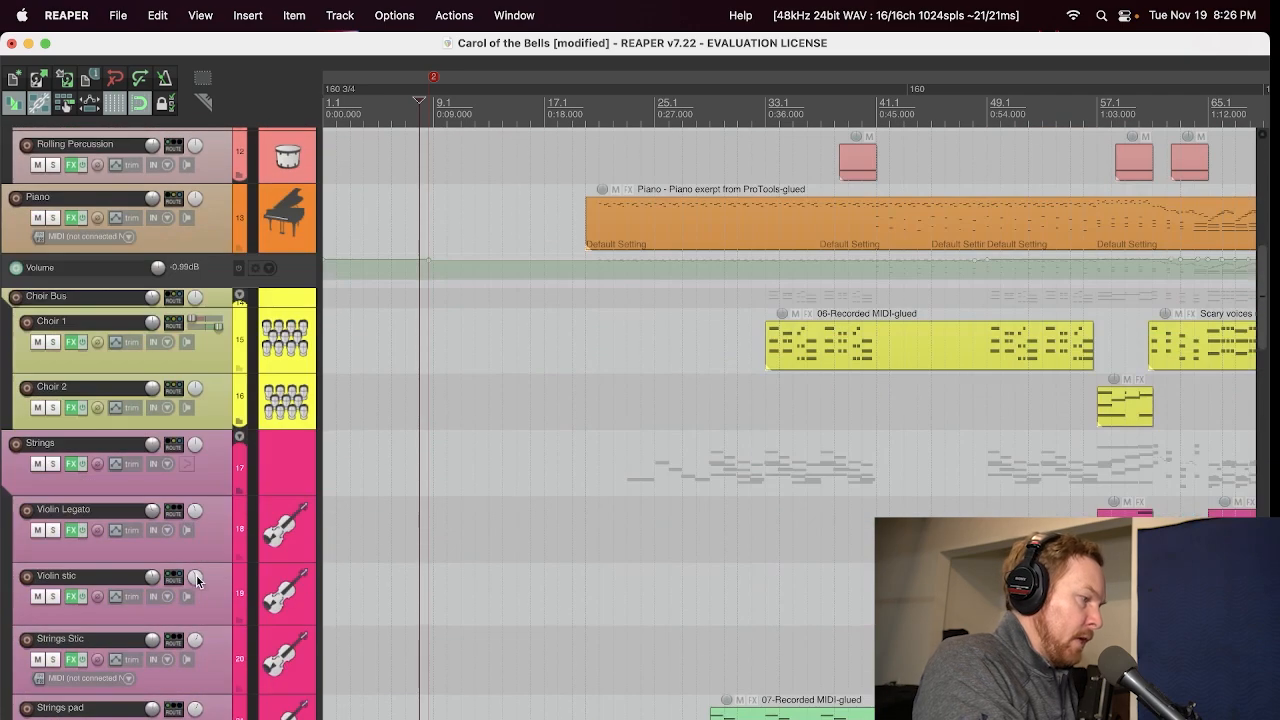
scroll(198, 576, "up", 8)
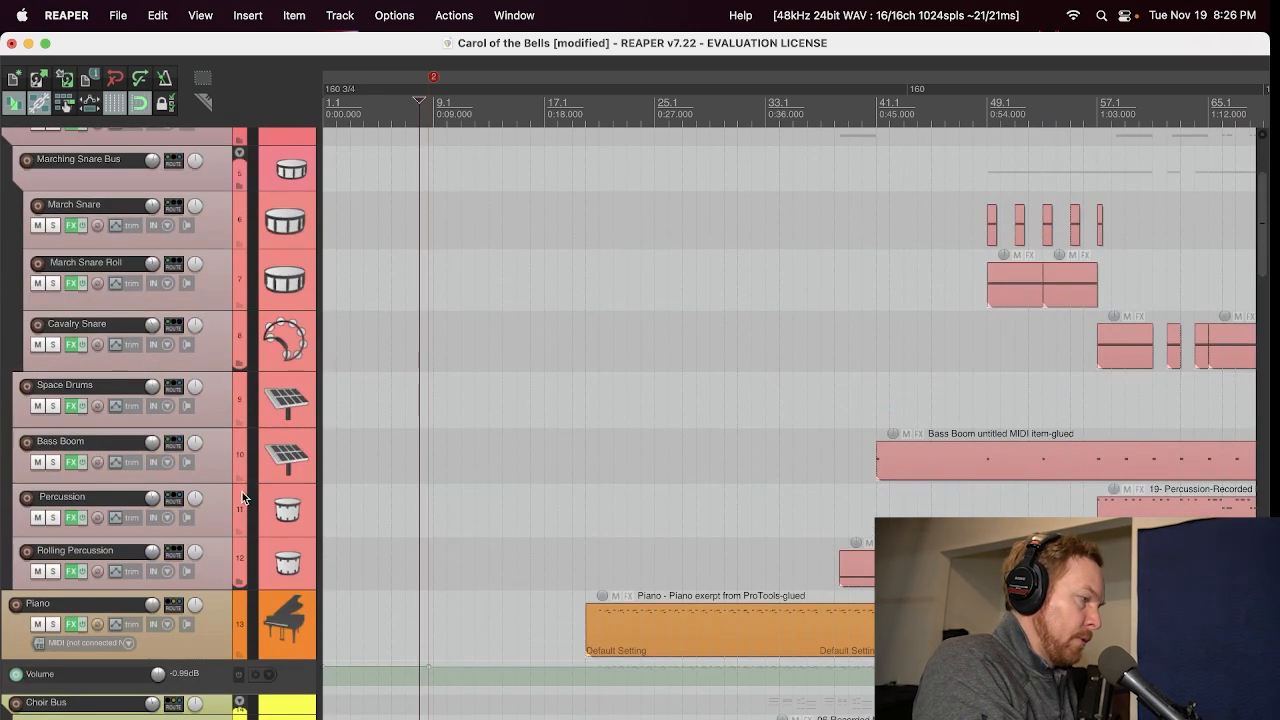
scroll(242, 497, "up", 3)
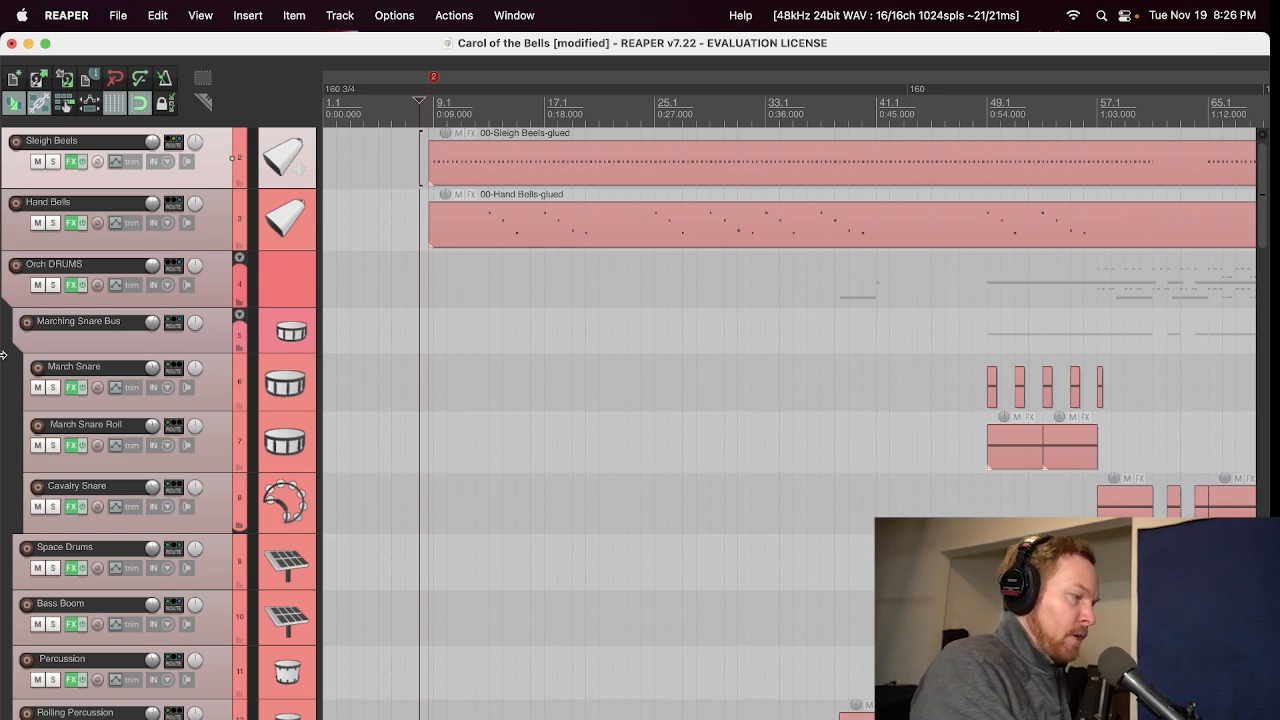
Step: Highlight the Hand Bells and Orch DRUMS tracks in turn, reselect Sleigh Beels, and play back the song's opening
left_click(220, 242)
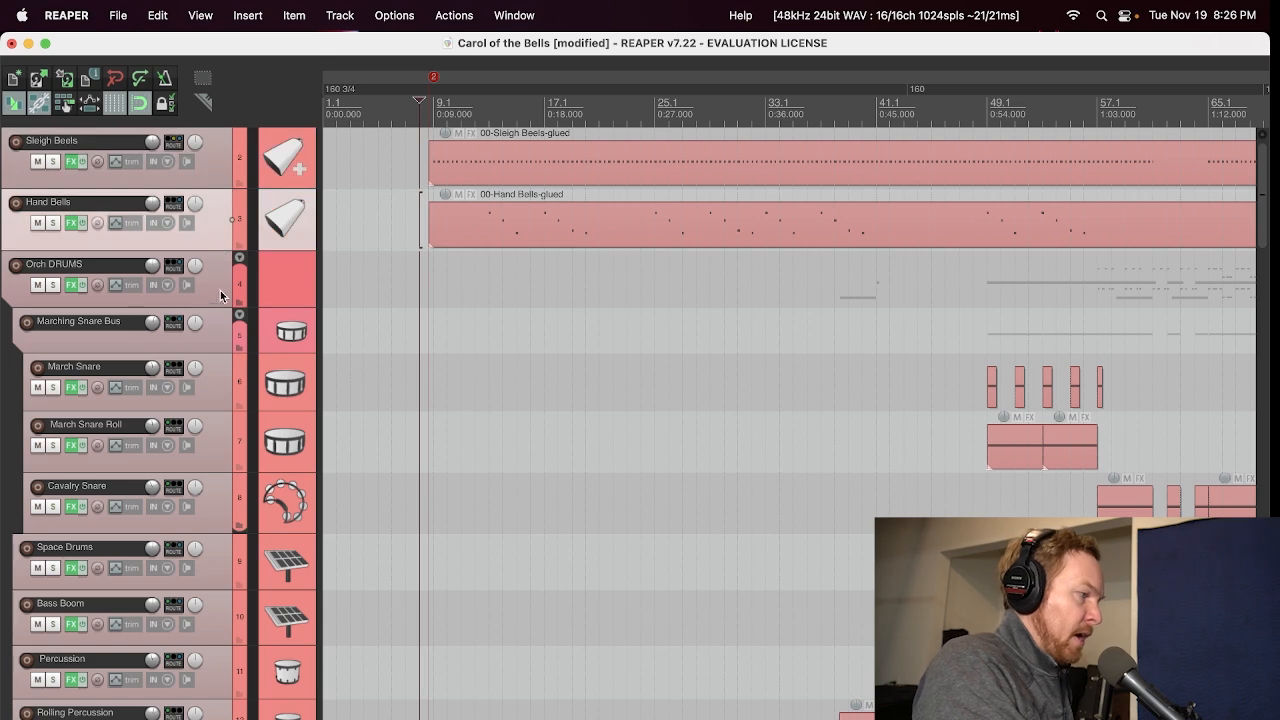
left_click(218, 295)
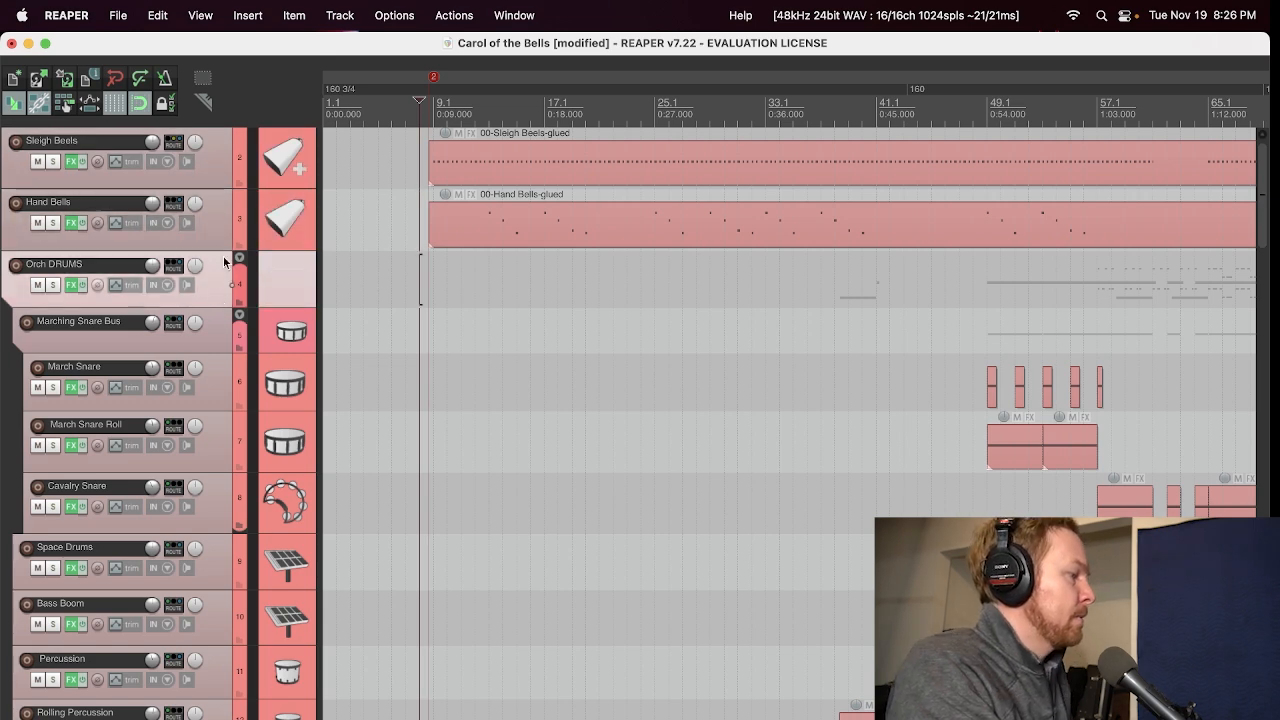
left_click(206, 166)
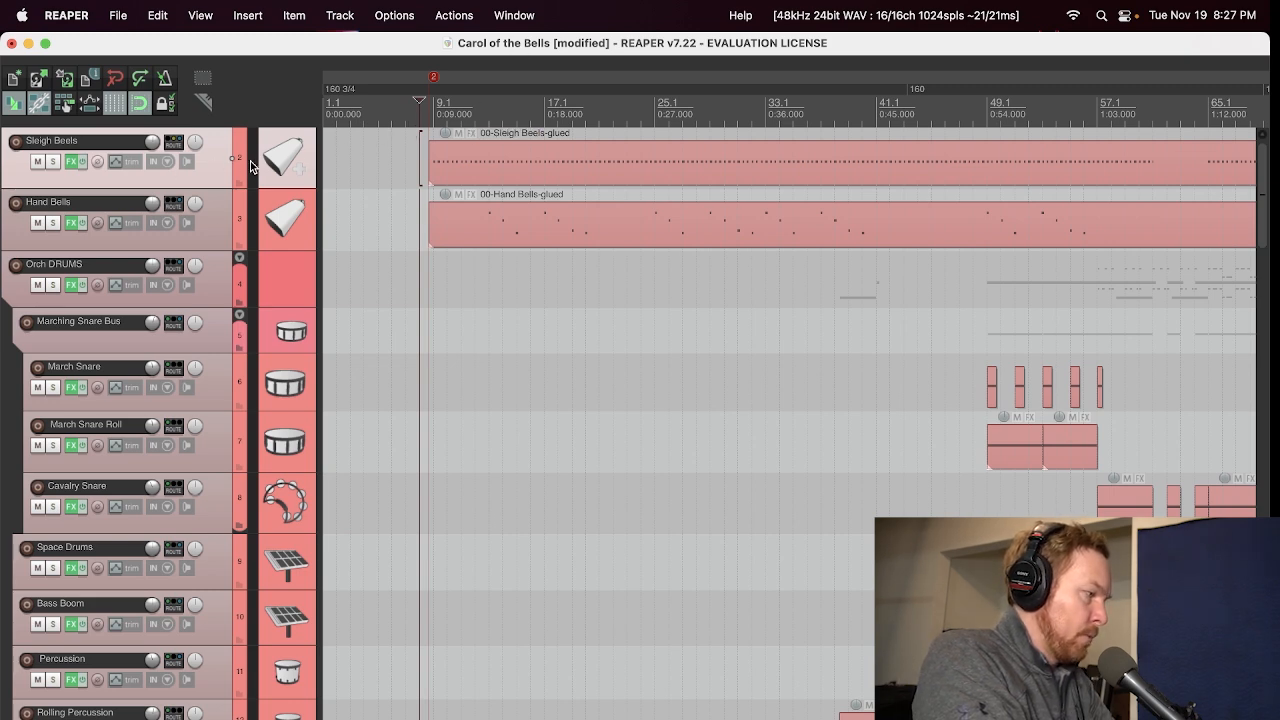
key("space")
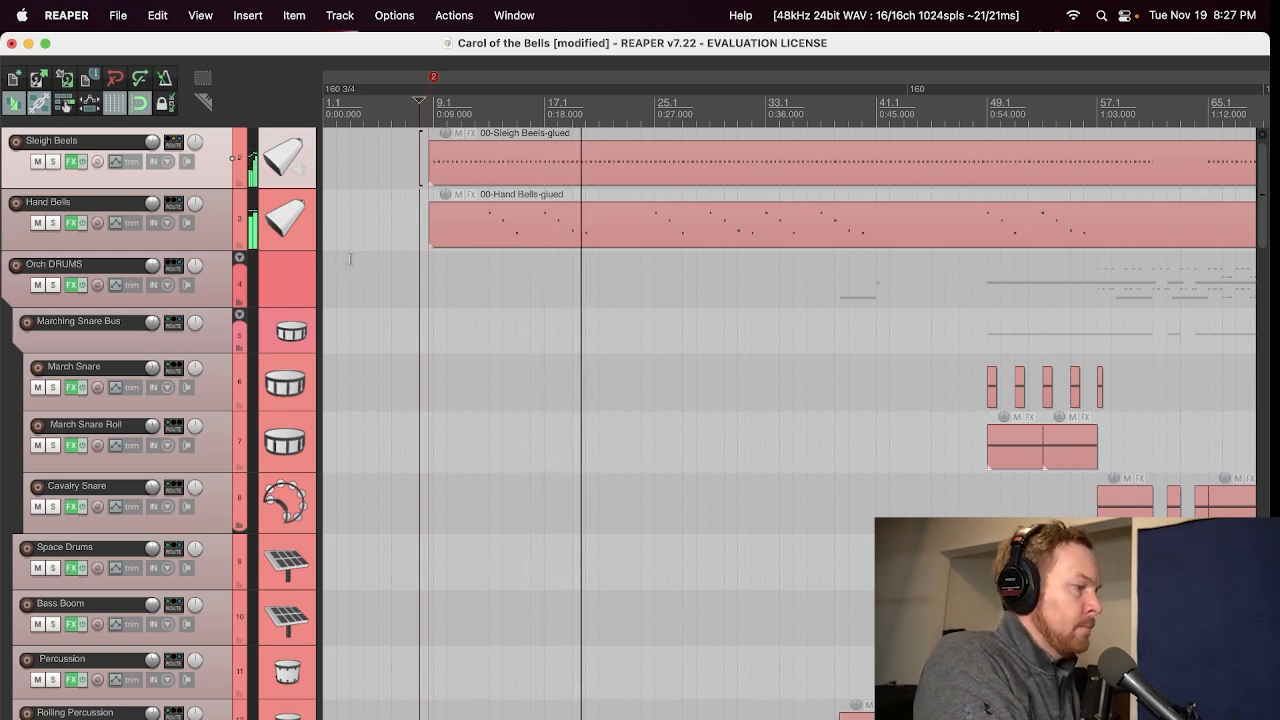
key("space")
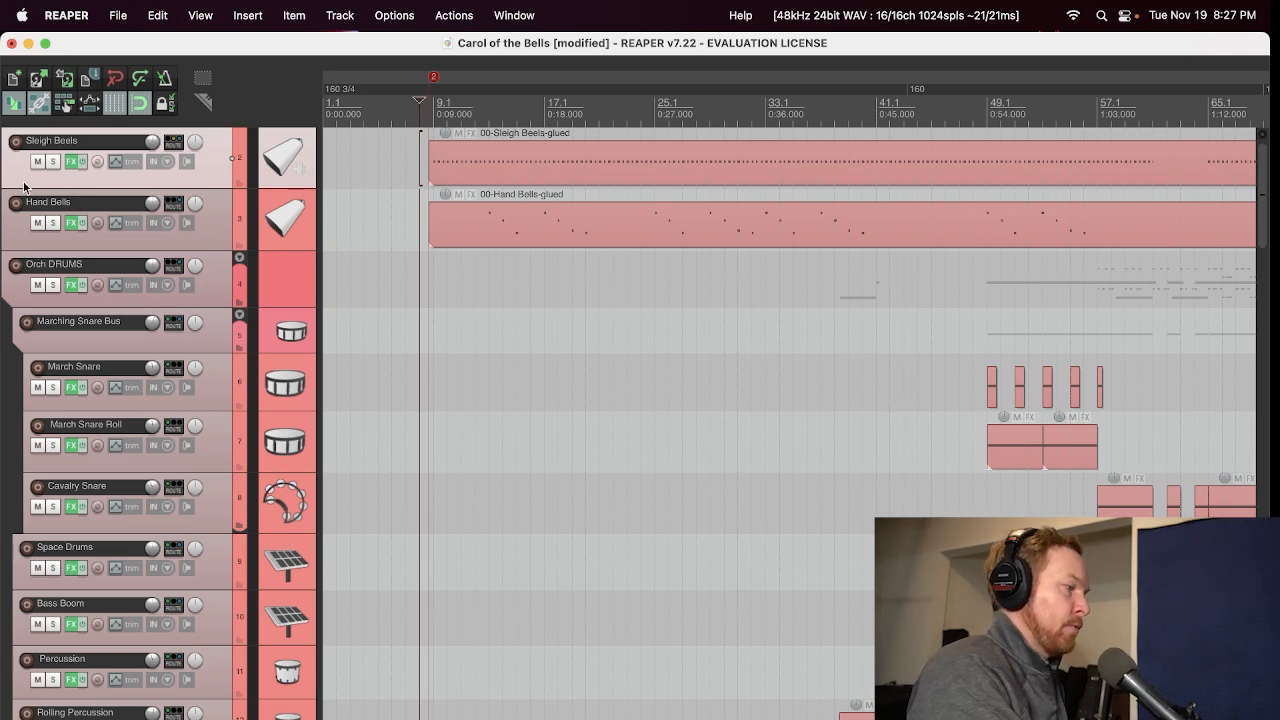
Step: Open the Sleigh Beels track's effects and browse the preset categories in the reFX Nexus instrument
left_click(72, 159)
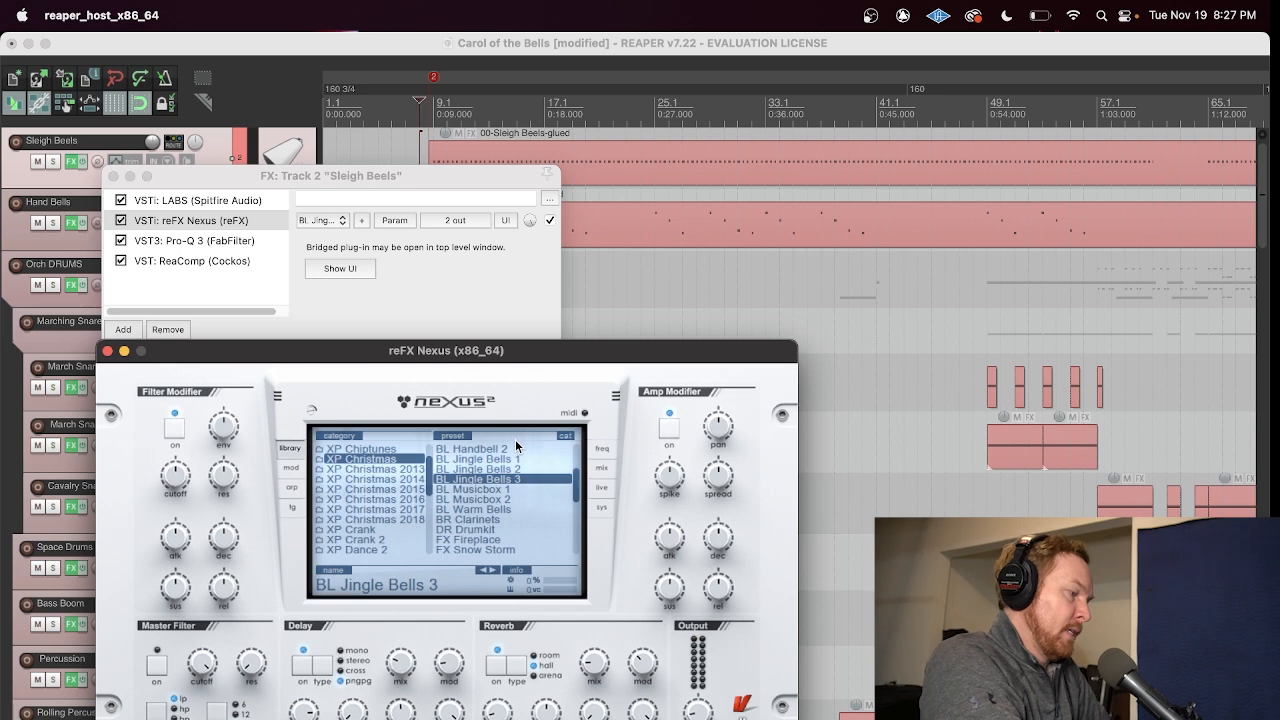
left_click_drag(530, 354, 553, 347)
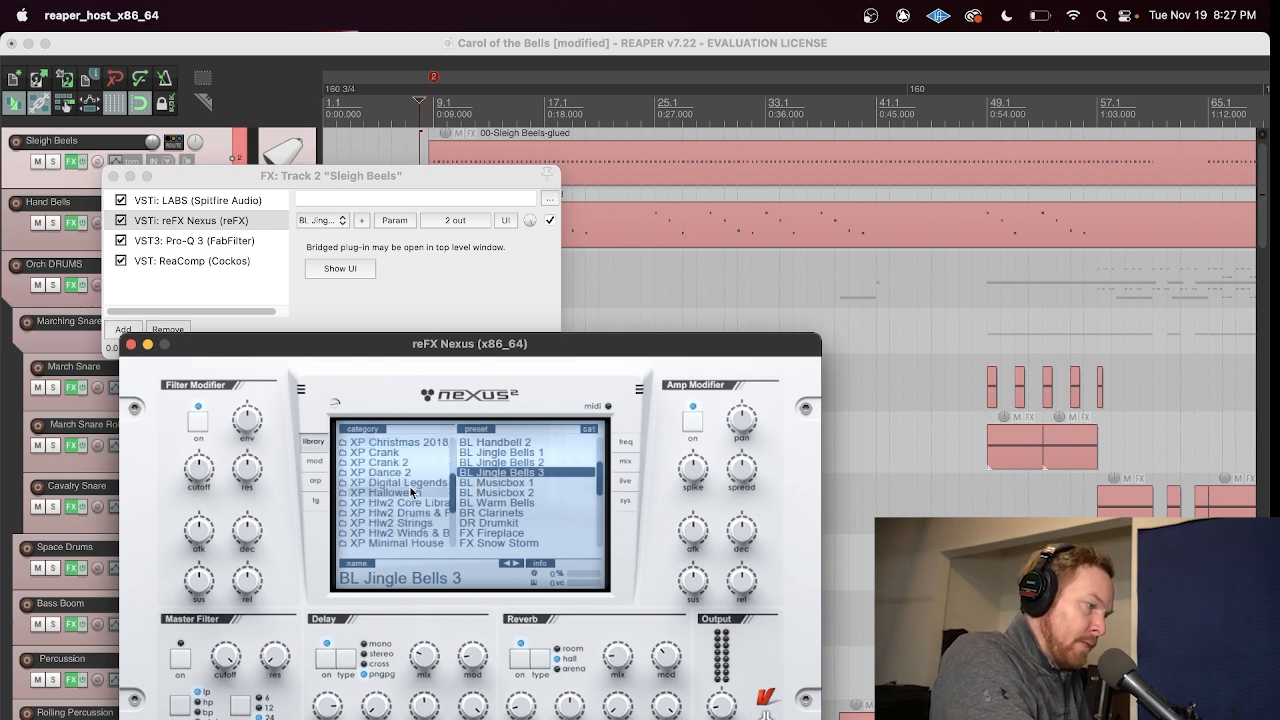
scroll(405, 488, "up", 4)
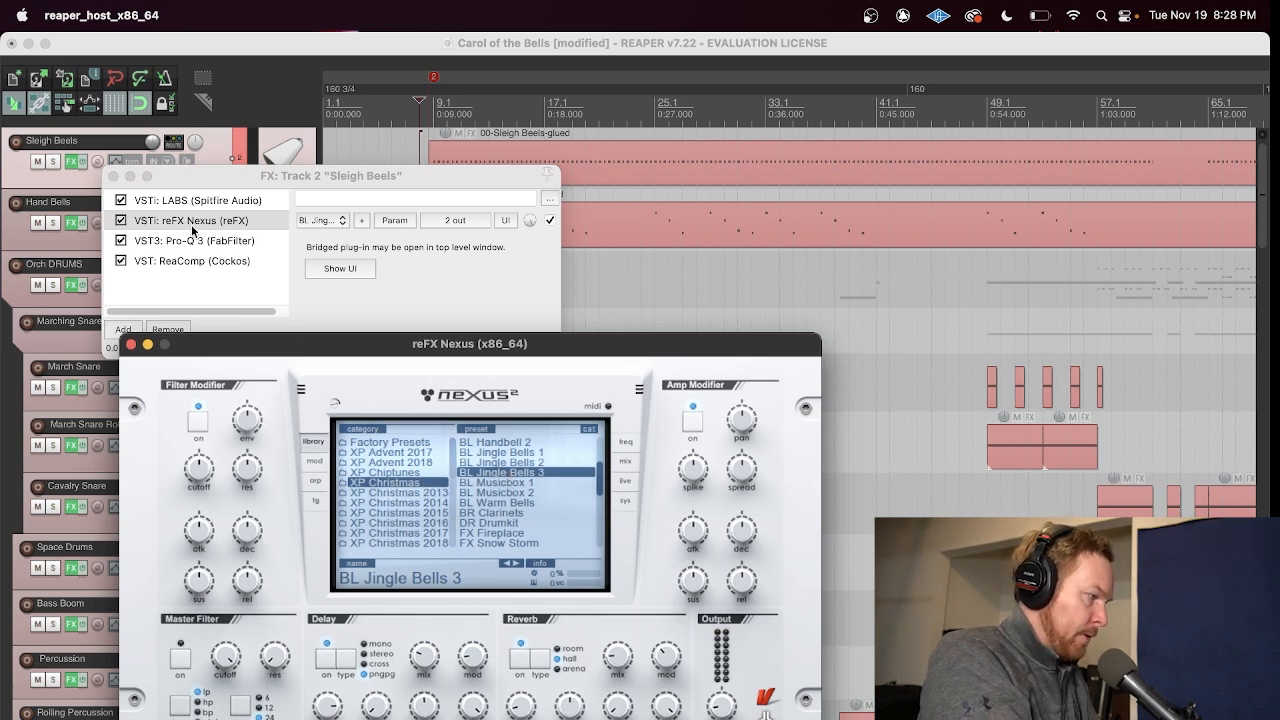
Step: Bypass LABS on Sleigh Beels, play from just after bar 9, and show the LABS interface clear of the tracks
left_click(120, 201)
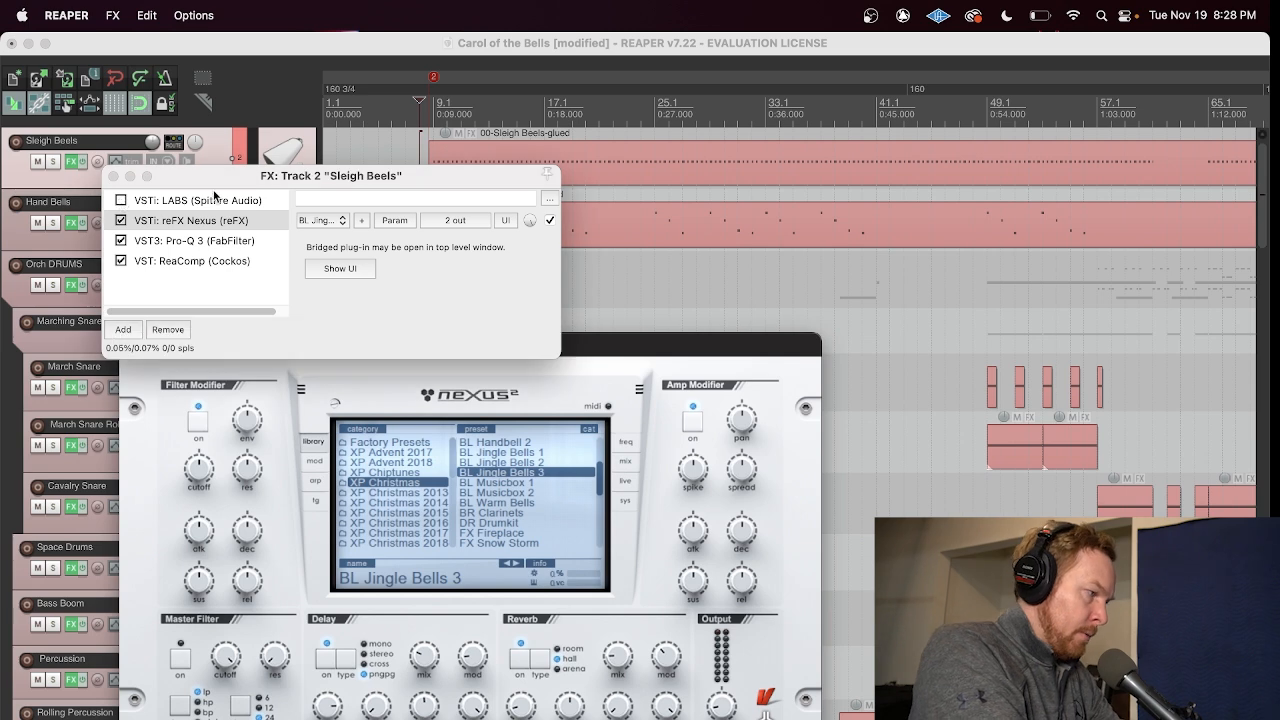
left_click(447, 104)
key("space")
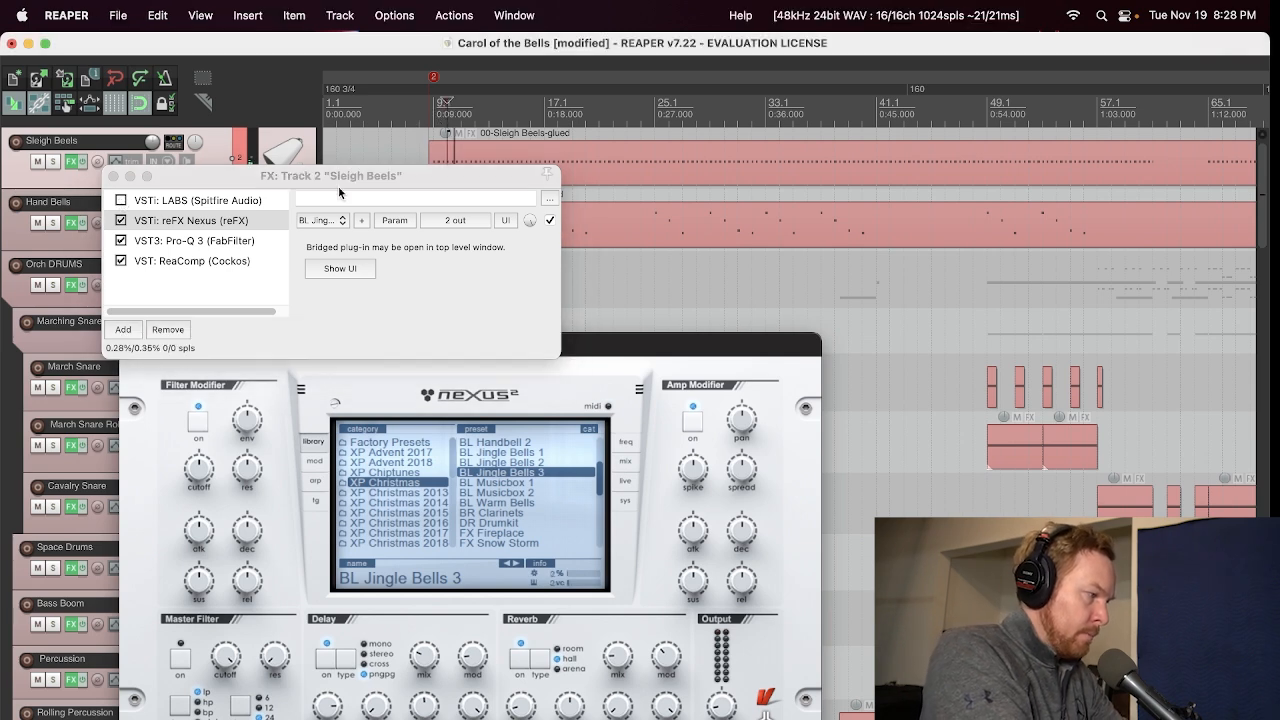
left_click(168, 202)
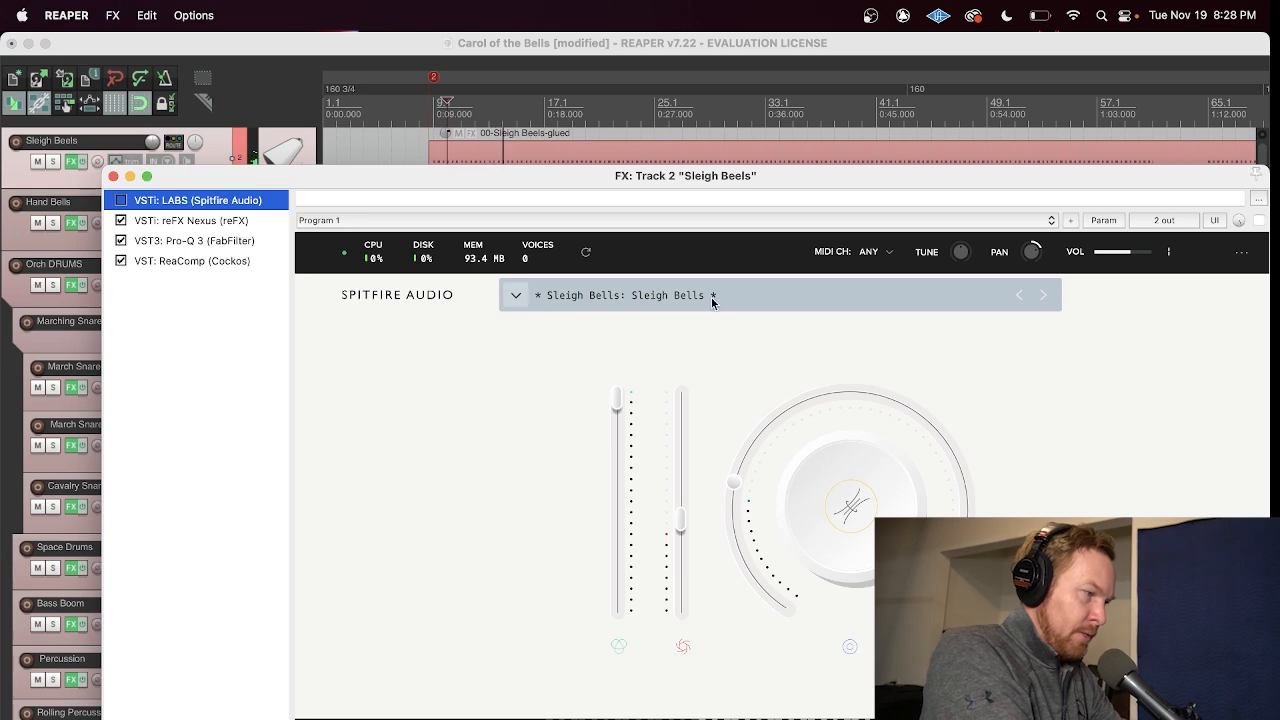
left_click_drag(207, 170, 230, 342)
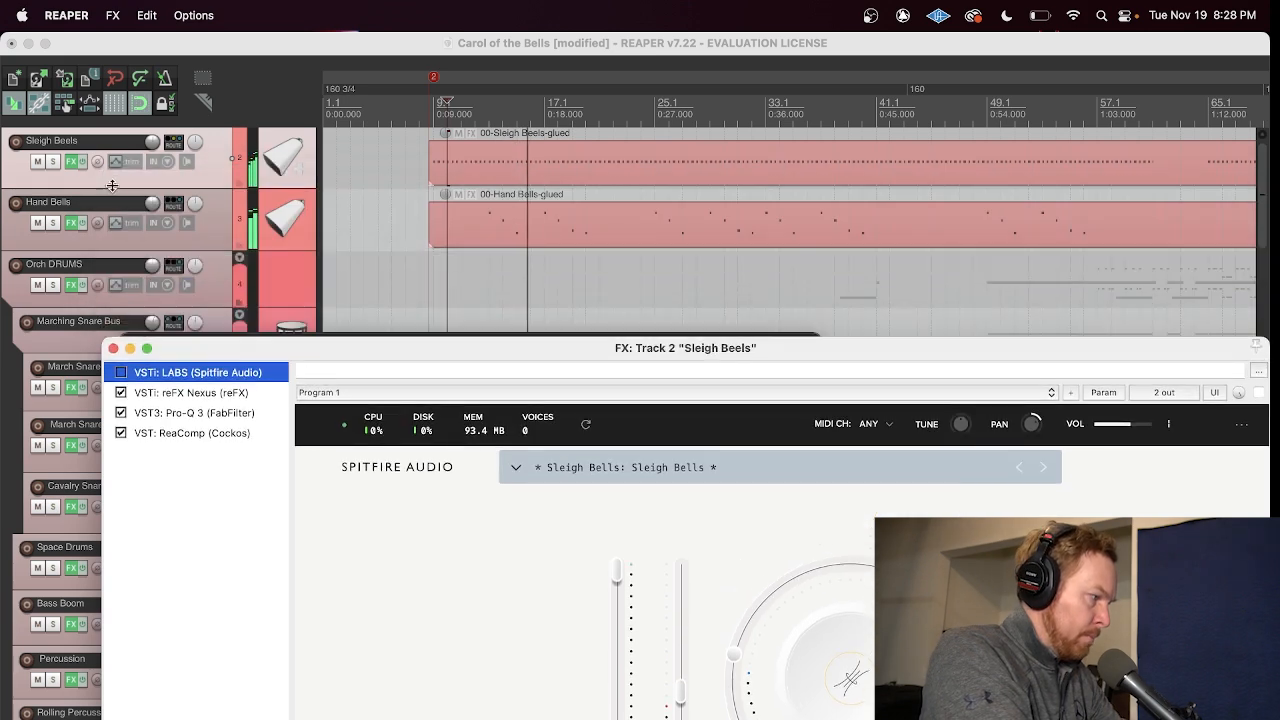
Step: Mute the Hand Bells track and solo Sleigh Beels
left_click(37, 222)
left_click_drag(412, 352, 360, 186)
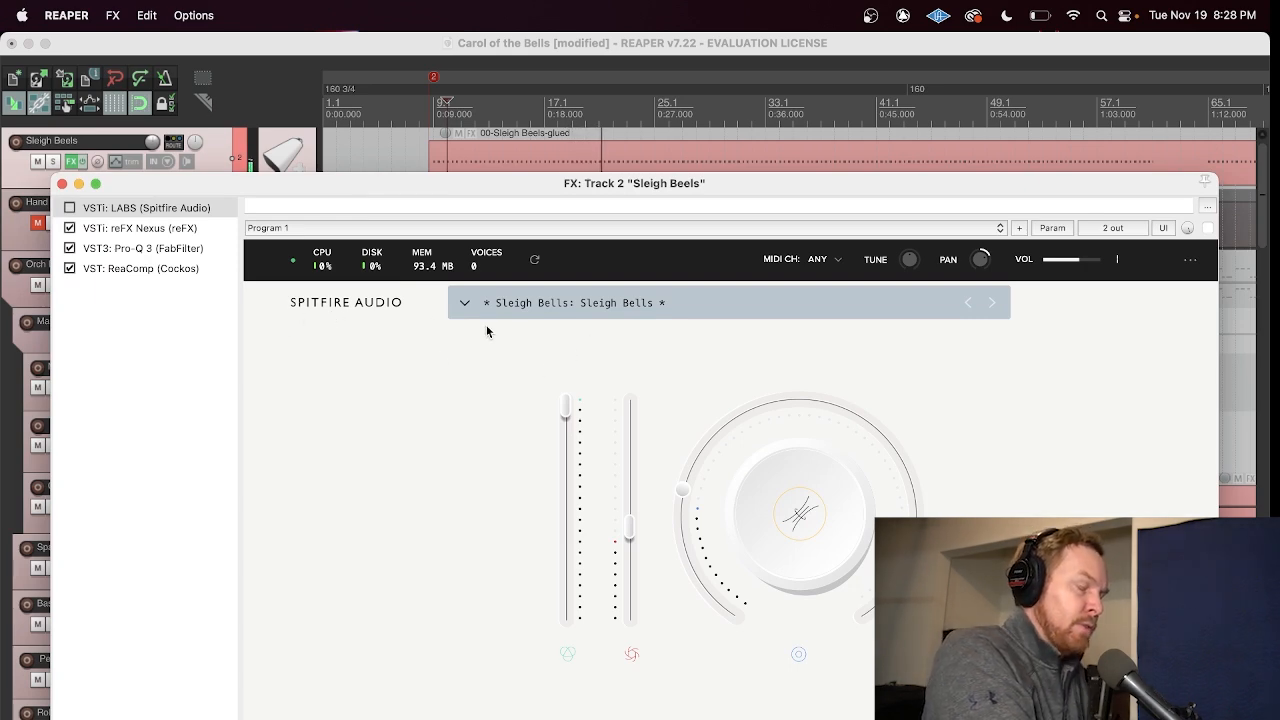
left_click(51, 162)
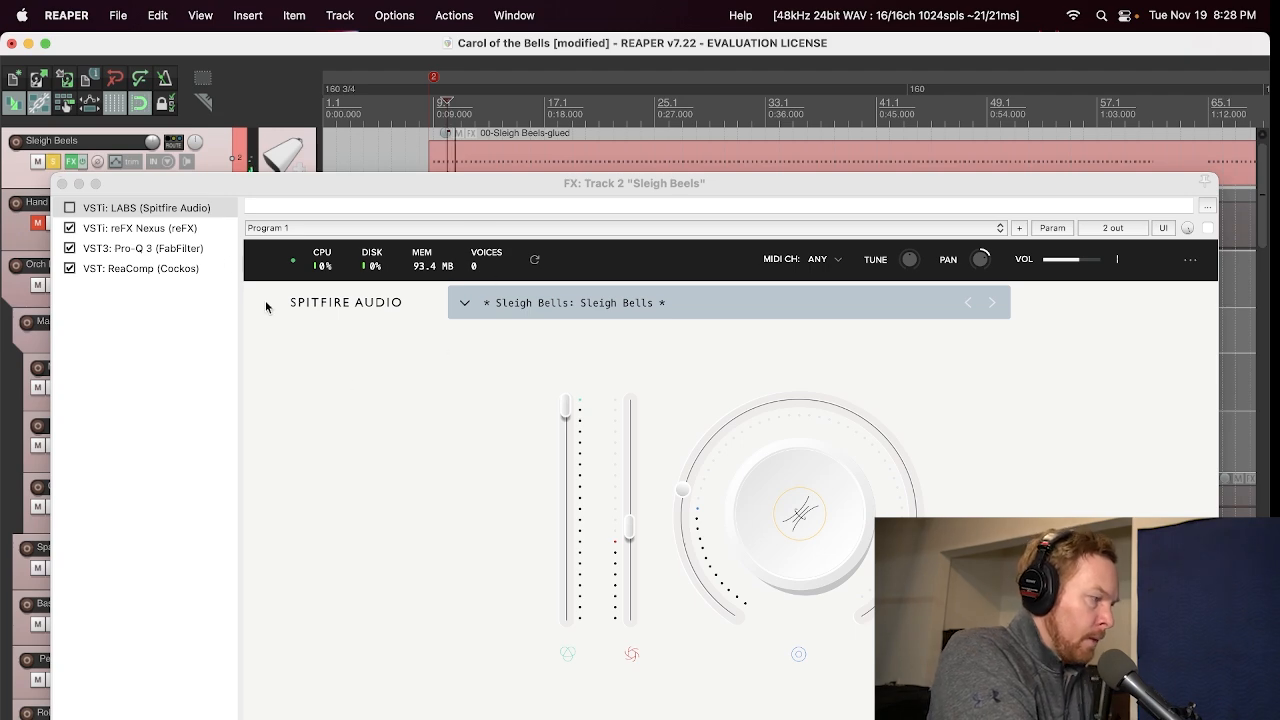
Step: Re-enable LABS during playback and browse its instrument list around the Sleigh Bells preset, closing the effects window when done
left_click(68, 209)
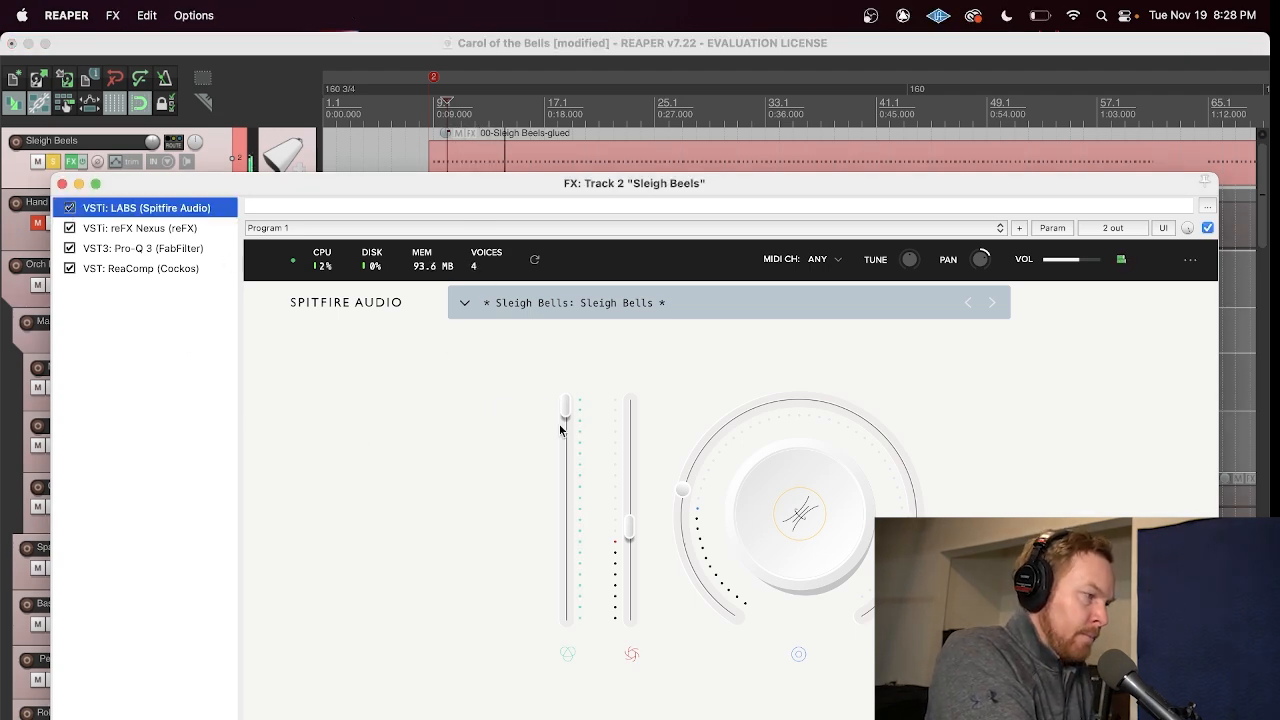
mouse_move(561, 430)
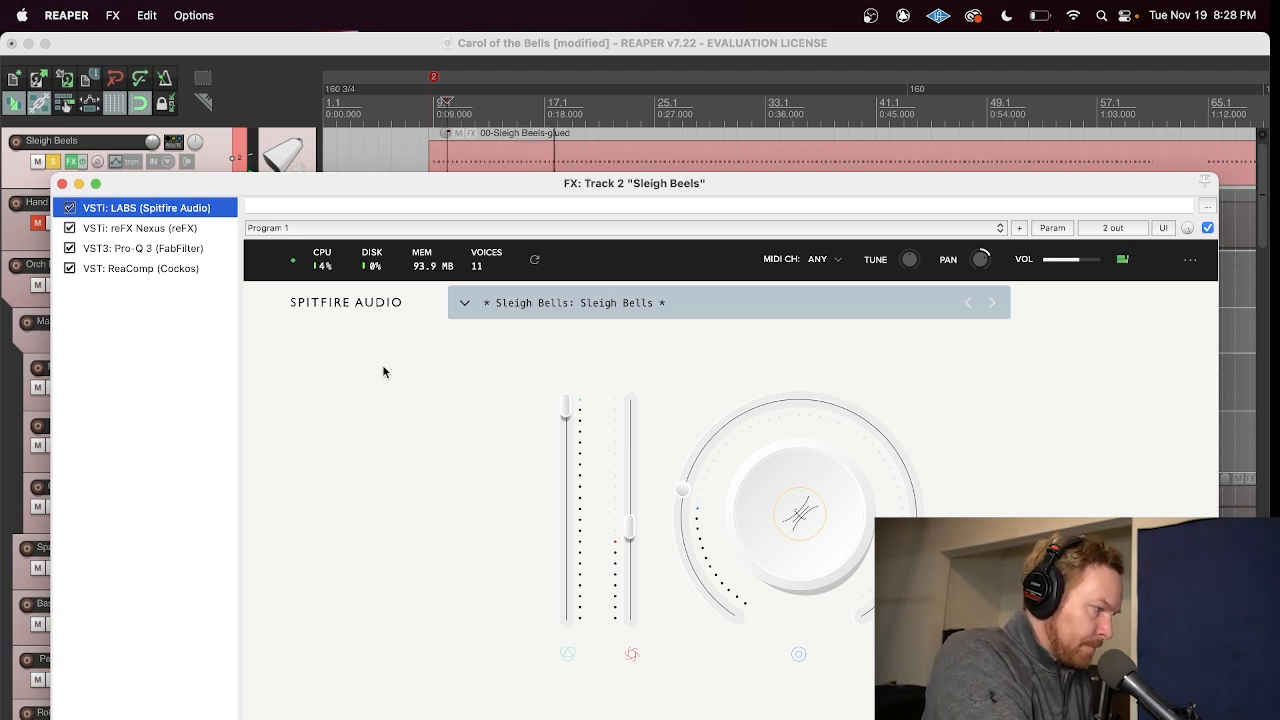
left_click(642, 308)
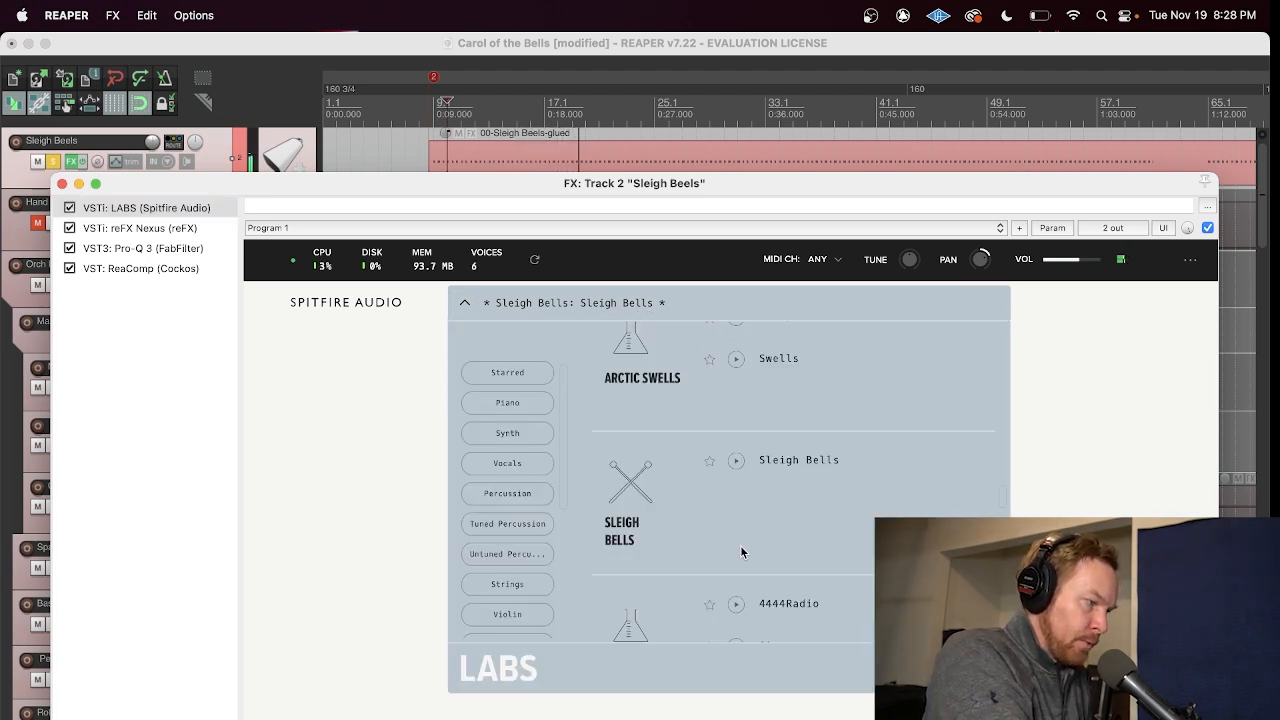
scroll(863, 540, "up", 5)
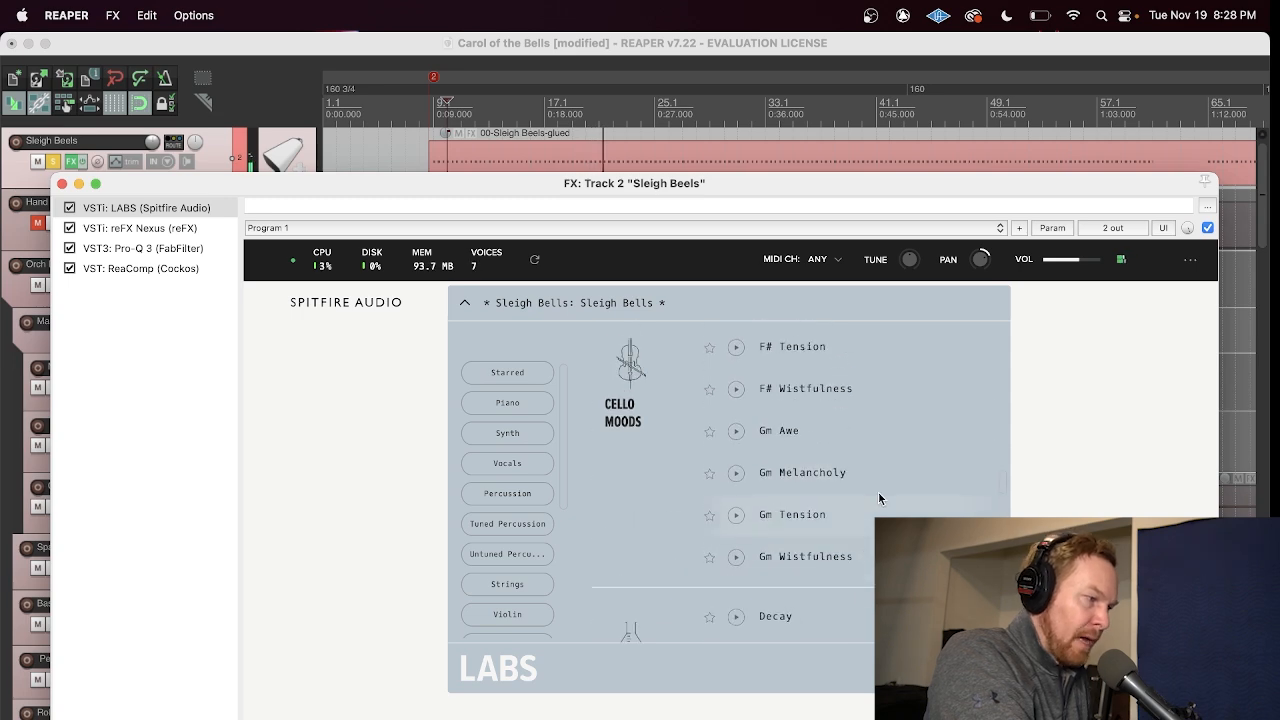
scroll(829, 513, "down", 5)
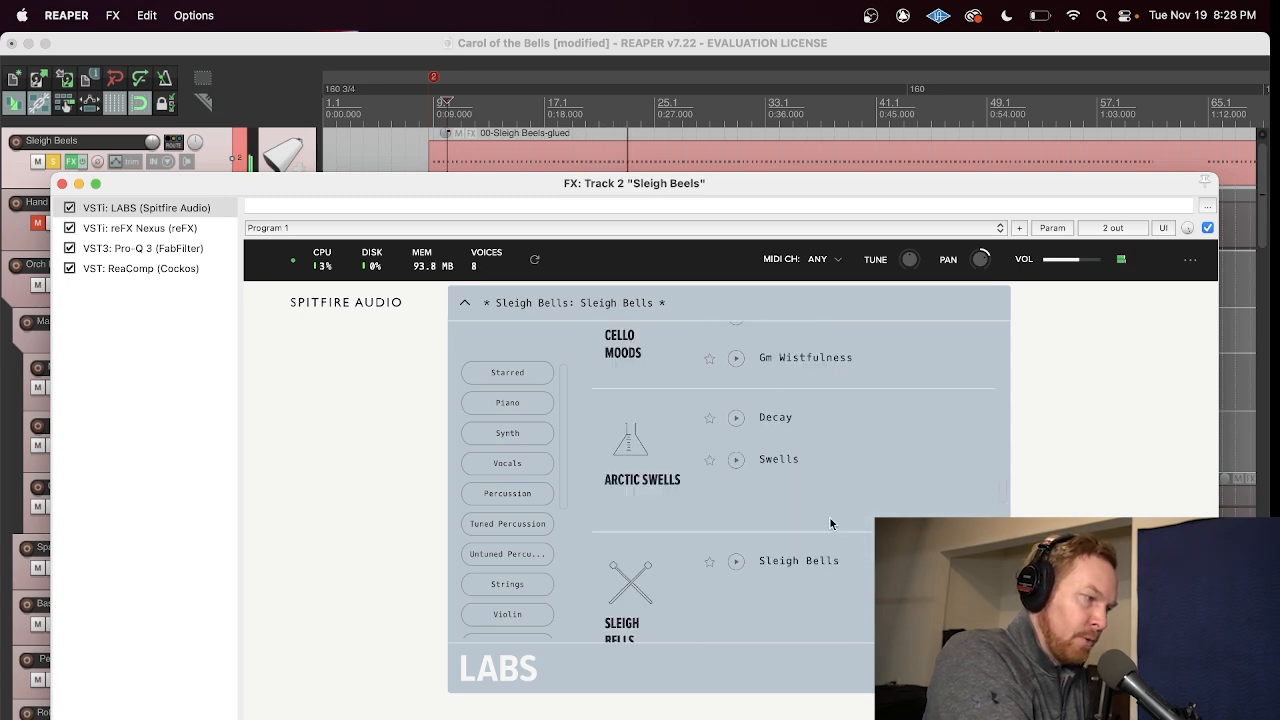
left_click(296, 510)
left_click(62, 183)
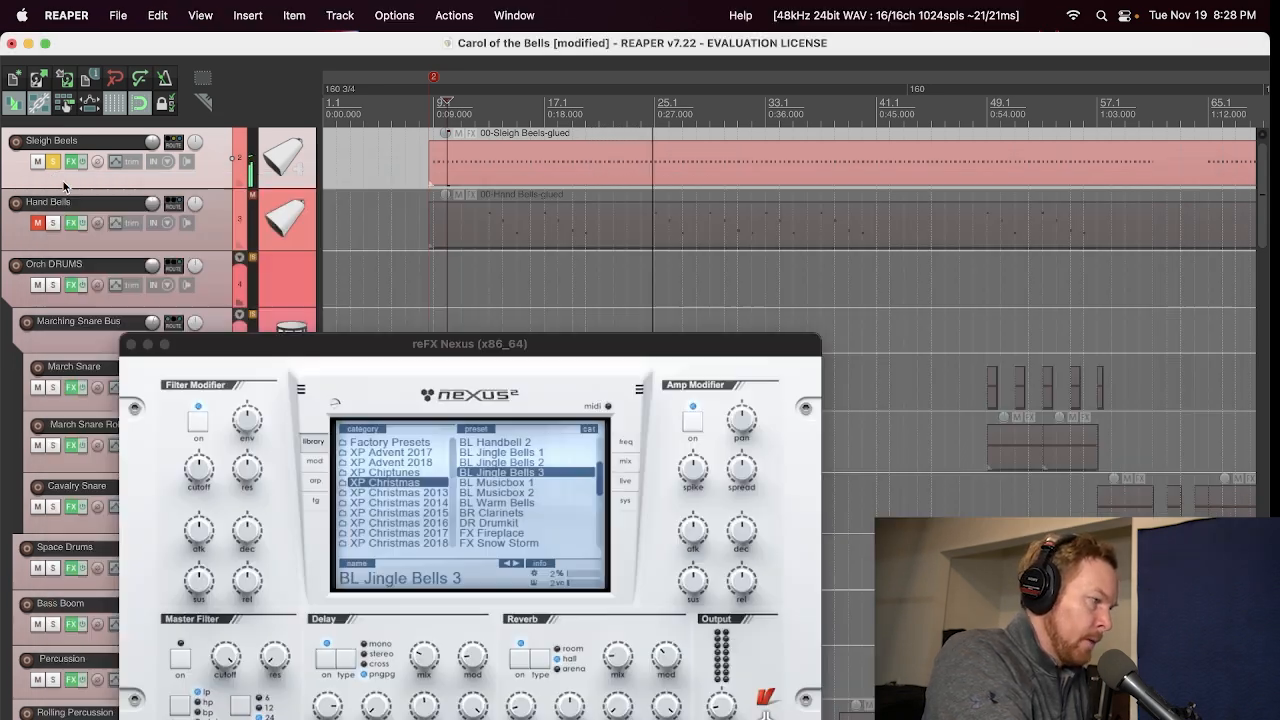
Step: Unmute Hand Bells, switch the solo from Sleigh Beels to Hand Bells, and play from about bar 13
key("space")
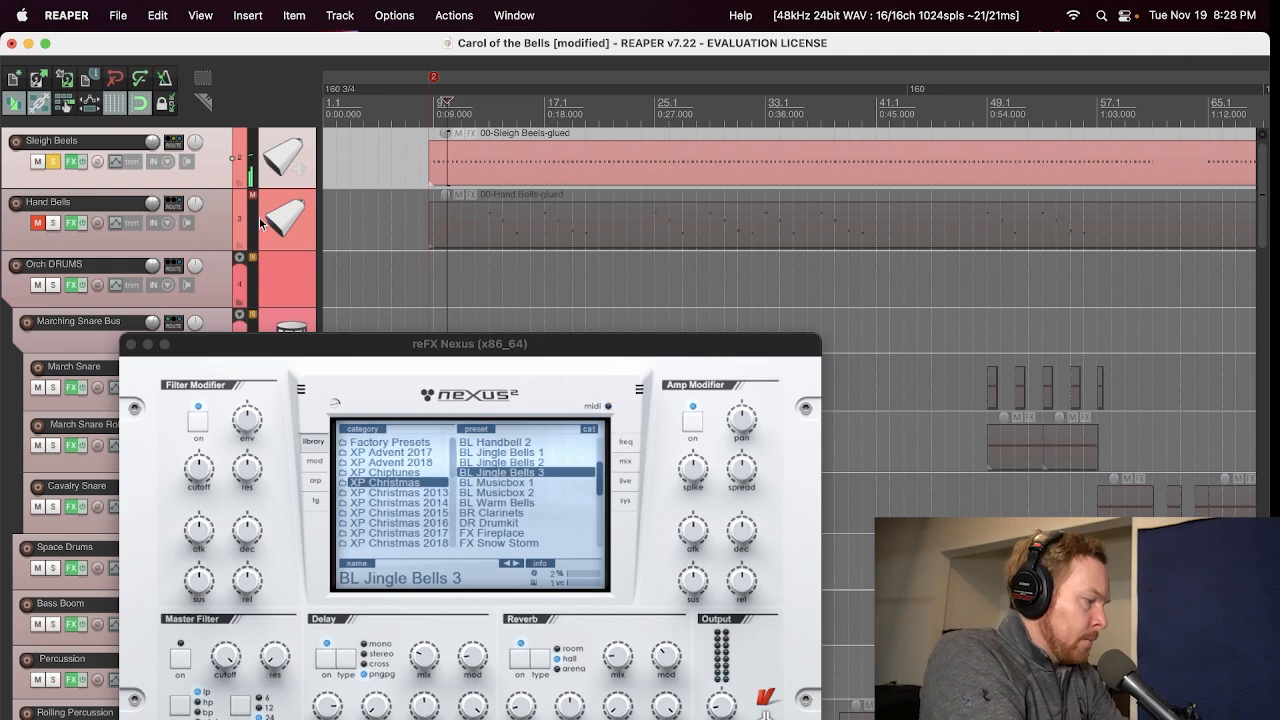
left_click(37, 222)
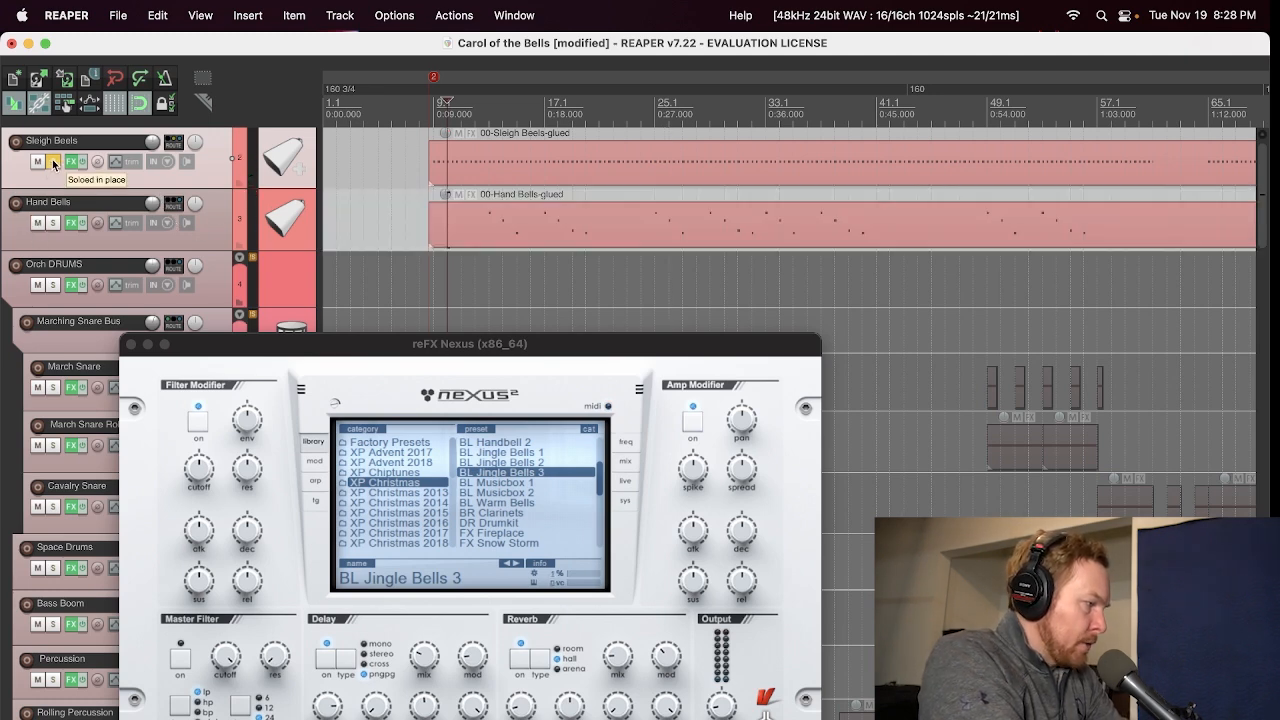
left_click(53, 161)
left_click(53, 222)
left_click(490, 104)
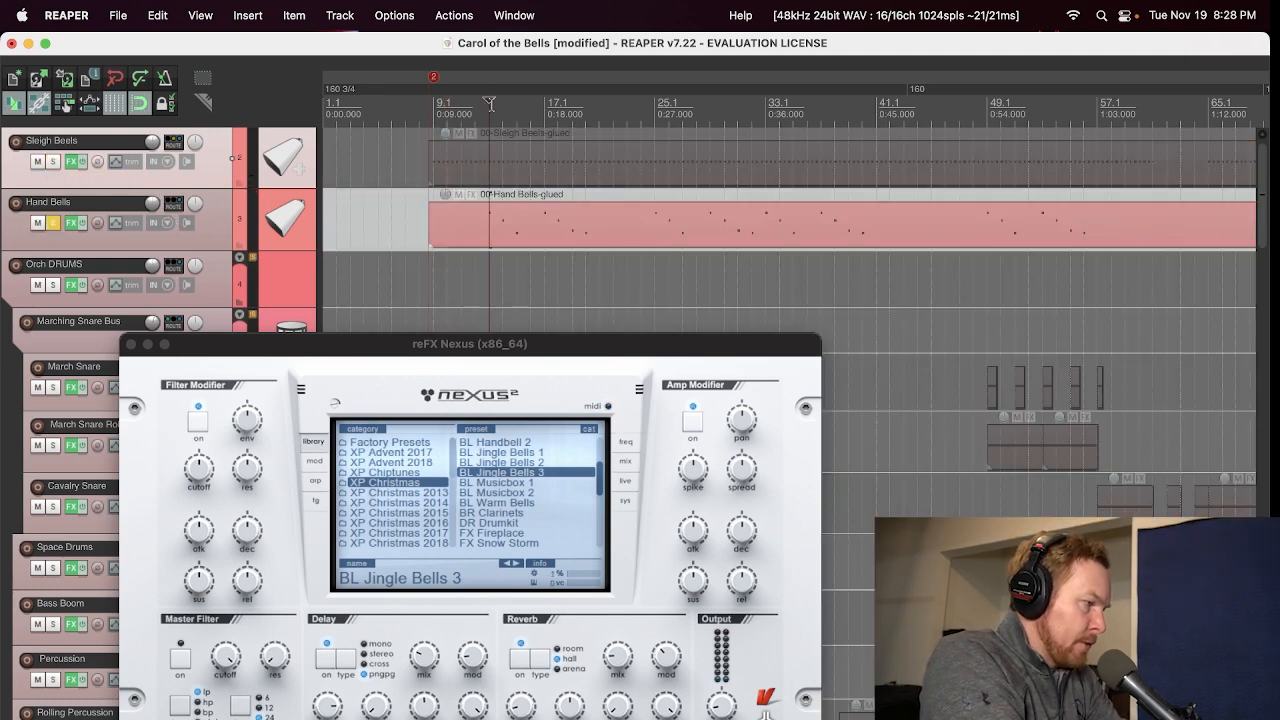
key("space")
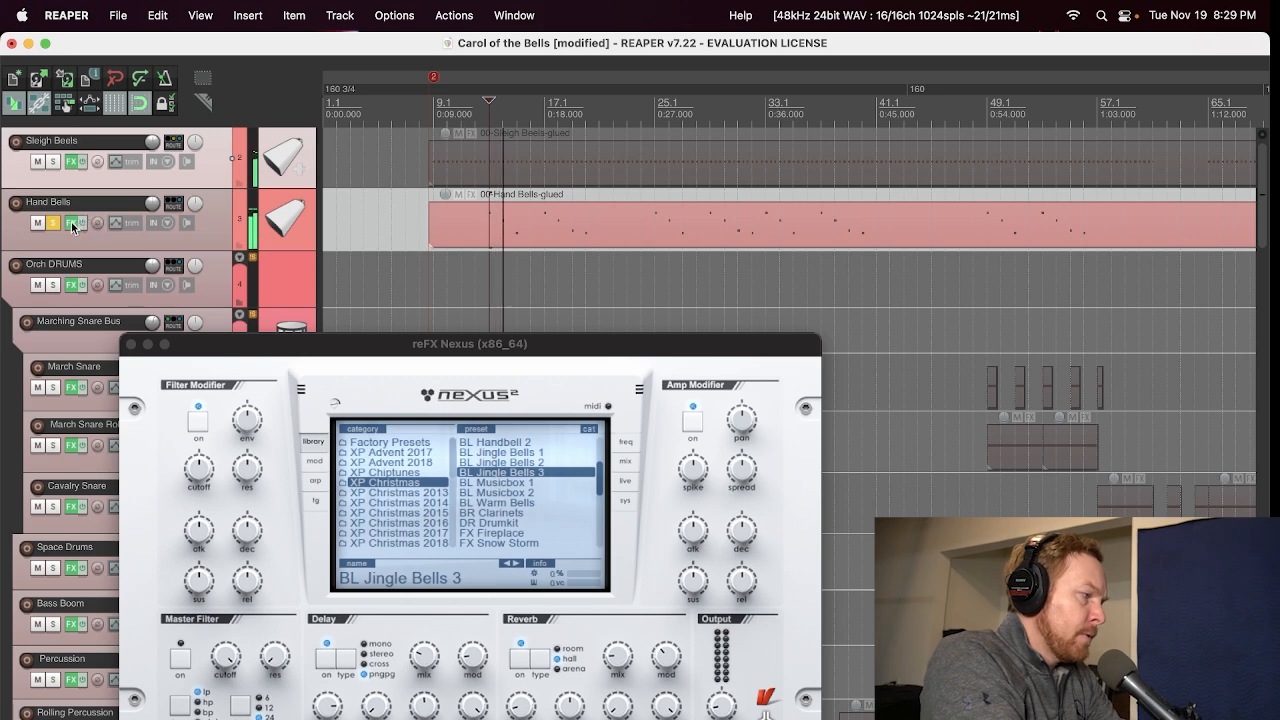
Step: Open the Hand Bells track's BBC Symphony Orchestra plug-in and look through its strings, brass, woodwinds and percussion presets
left_click(72, 226)
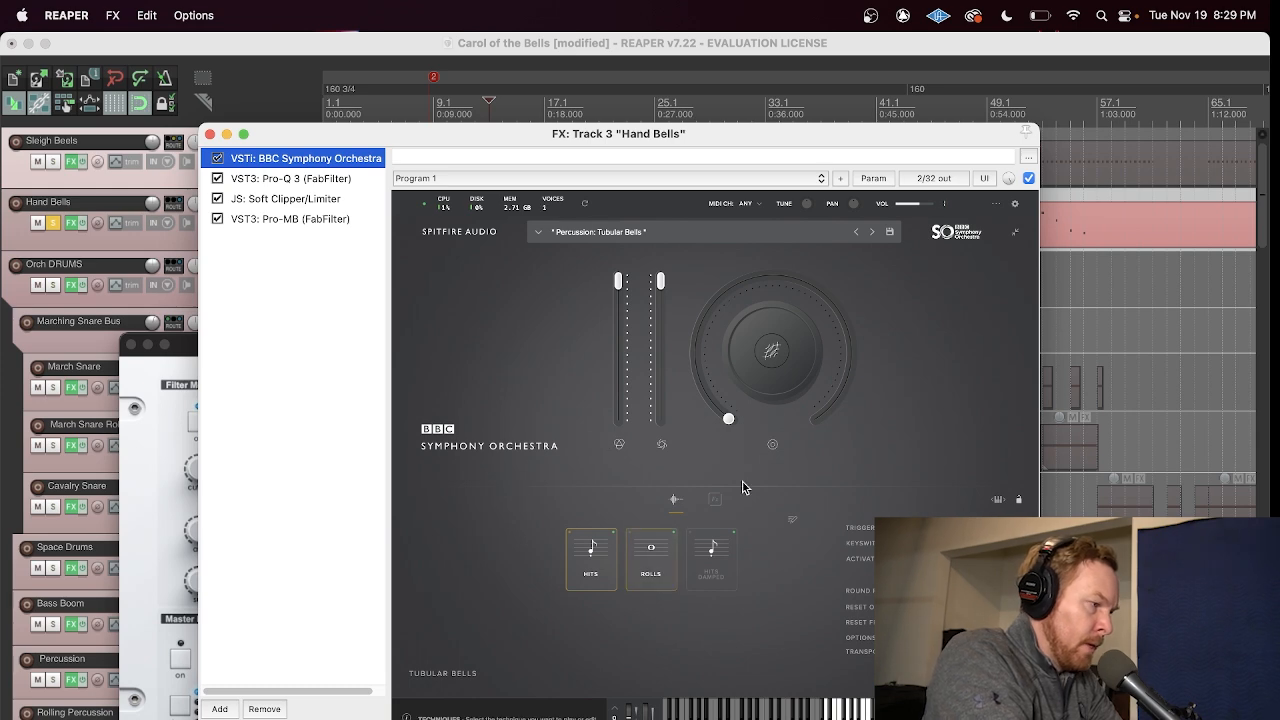
left_click(779, 230)
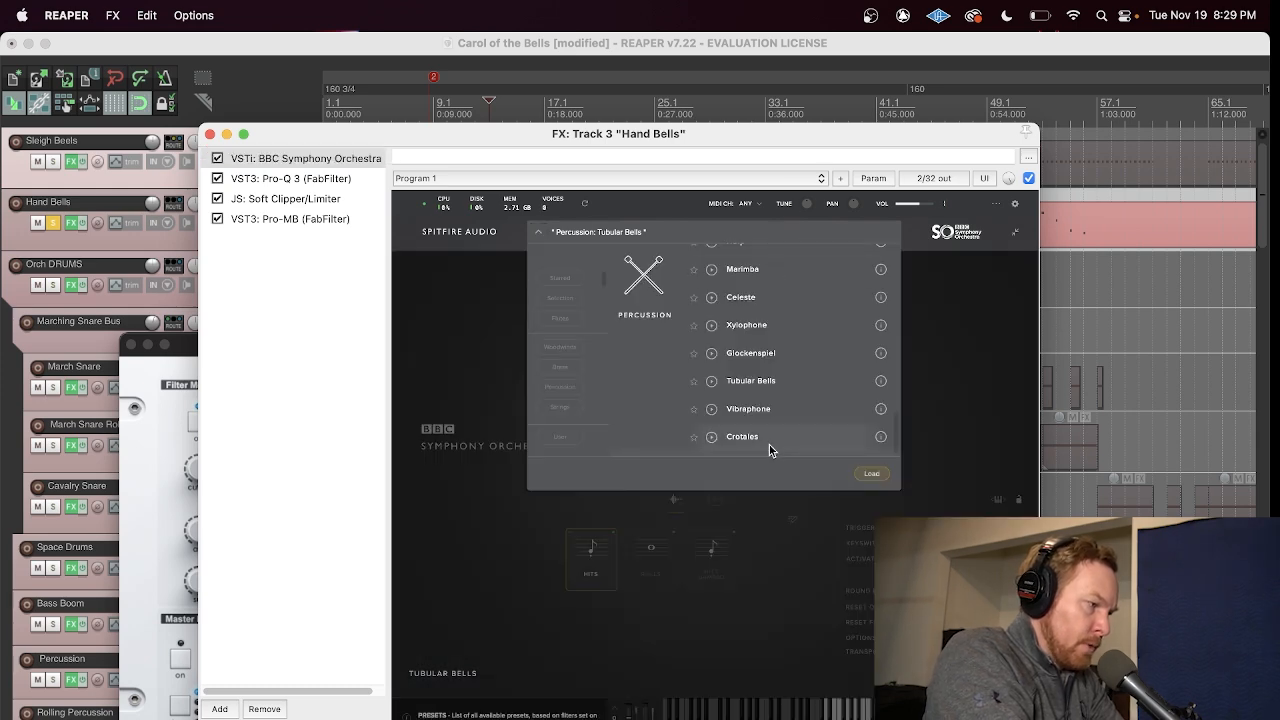
scroll(769, 444, "up", 10)
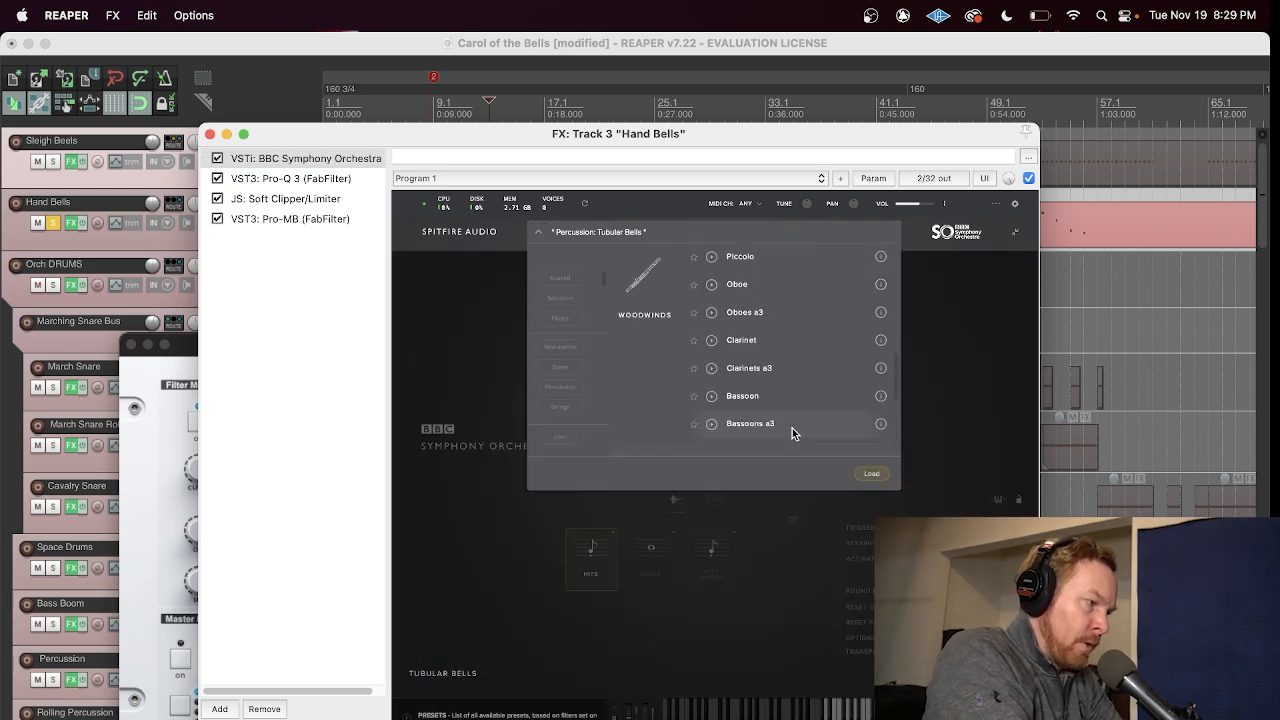
scroll(792, 428, "up", 10)
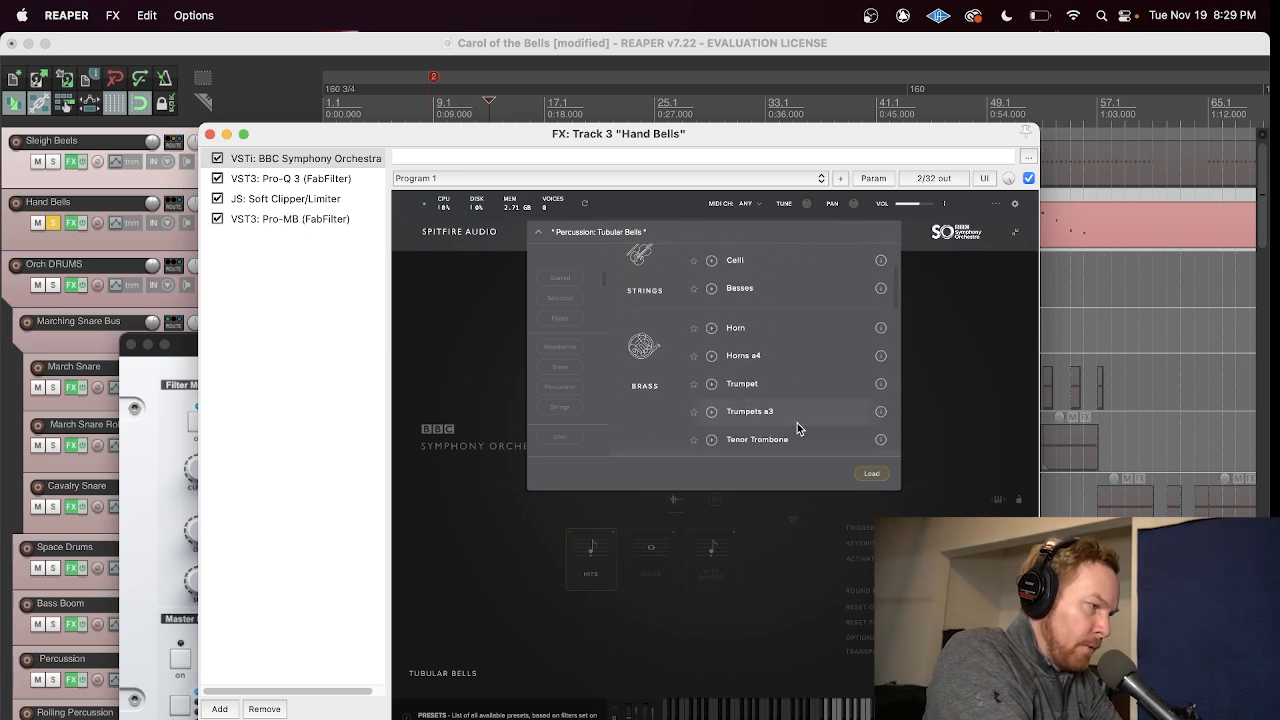
scroll(797, 428, "up", 3)
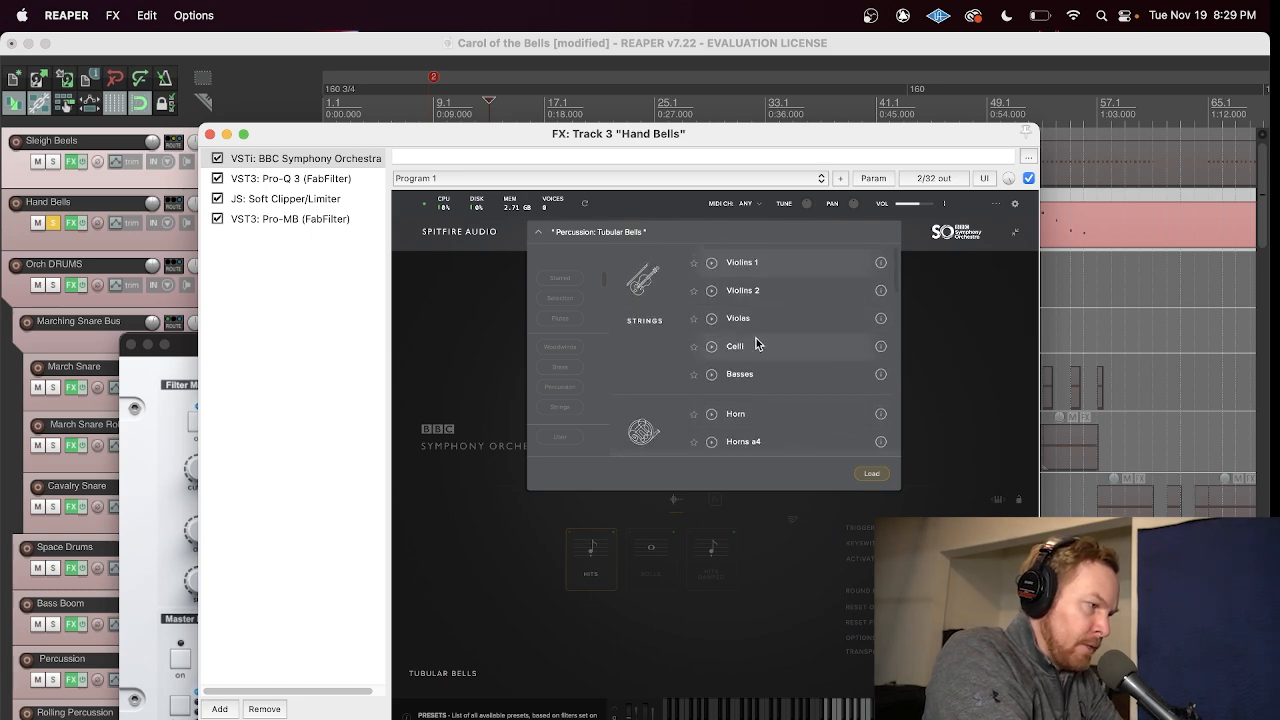
scroll(782, 384, "down", 3)
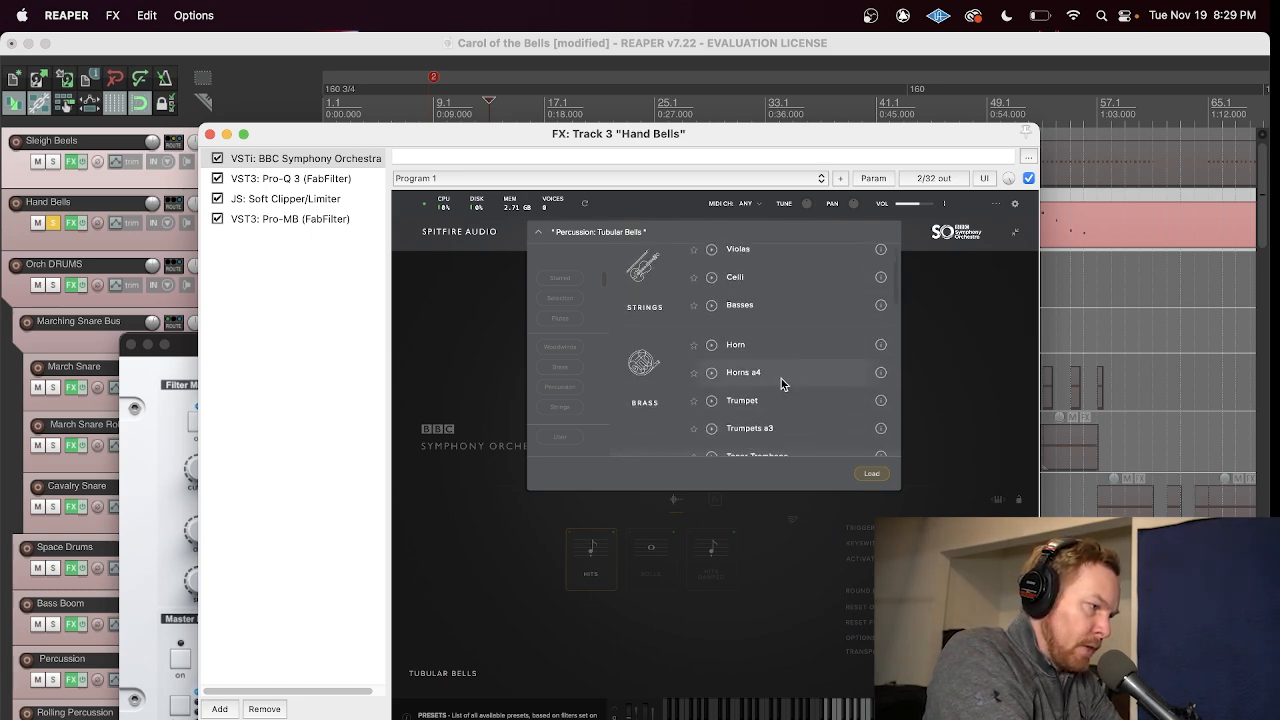
scroll(780, 385, "down", 8)
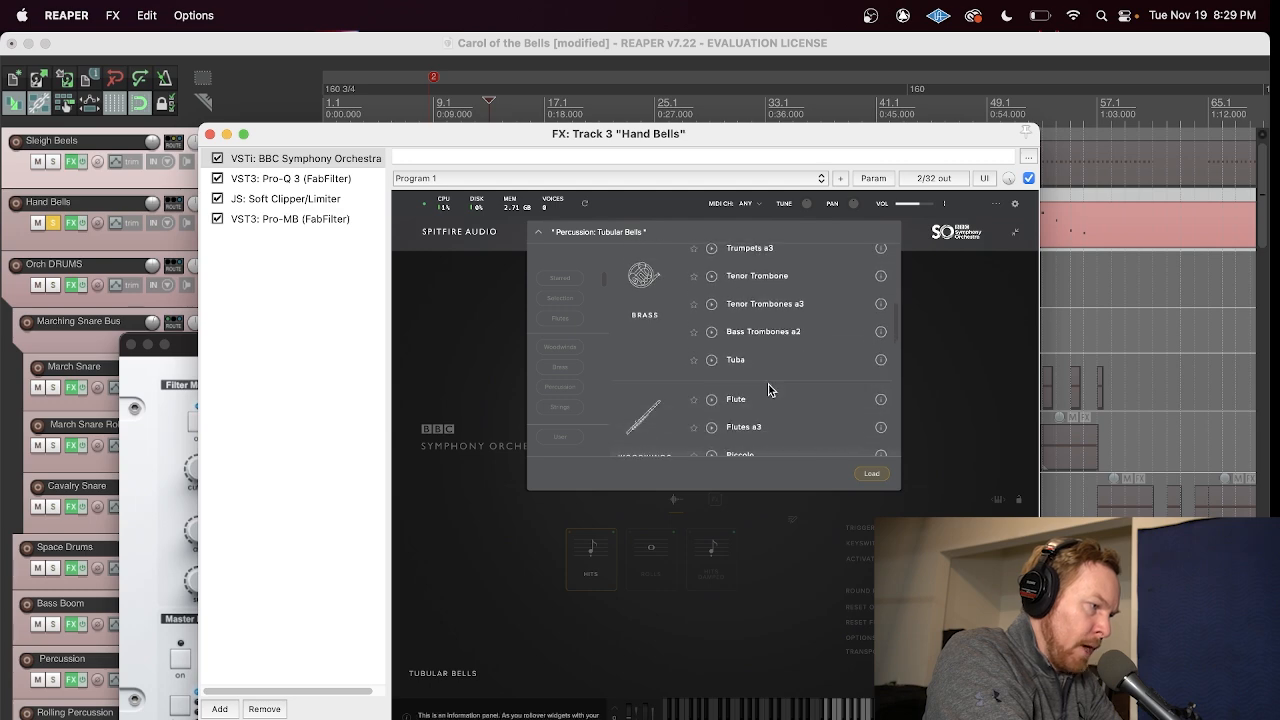
scroll(770, 389, "down", 3)
scroll(820, 384, "down", 8)
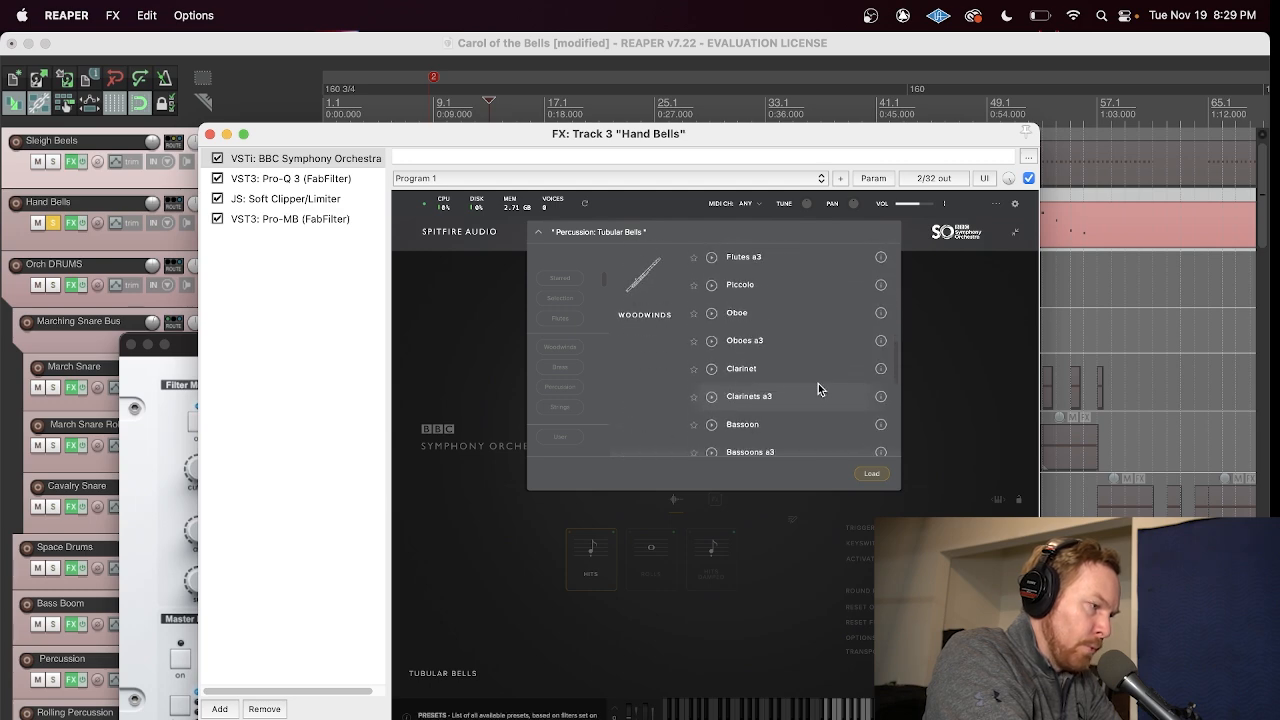
scroll(803, 379, "down", 5)
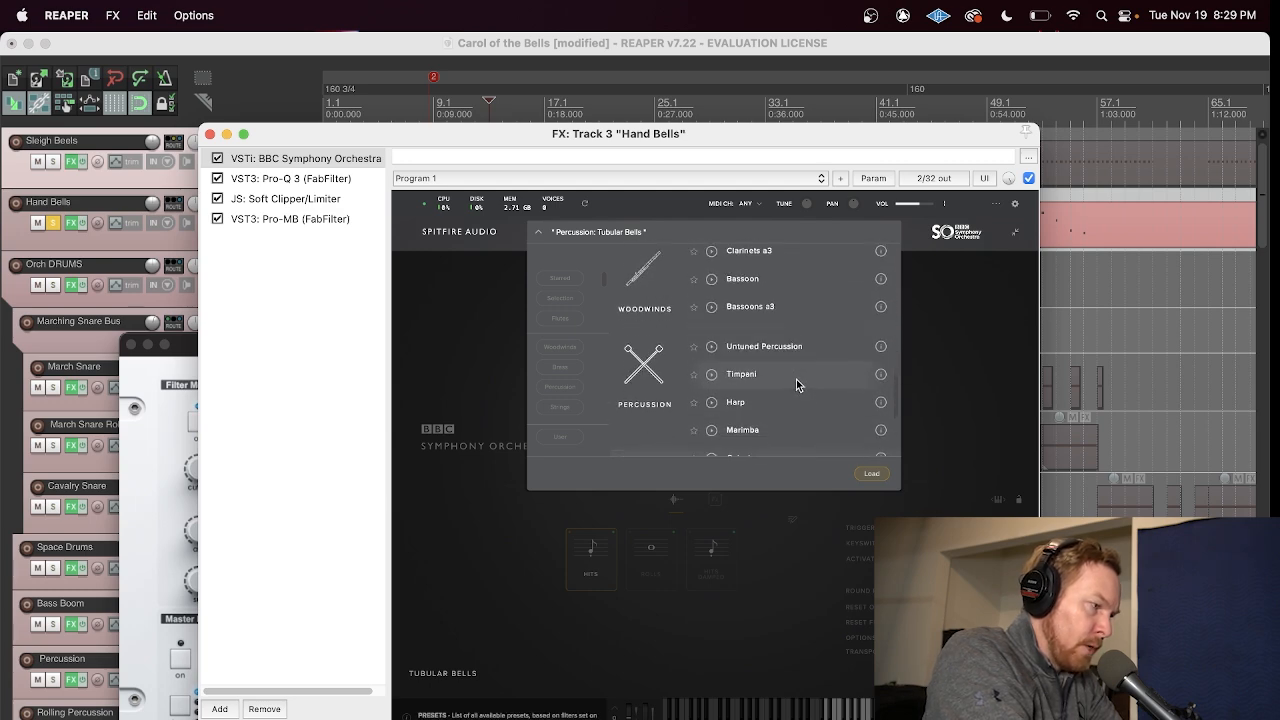
Step: Load the Tubular Bells percussion preset in BBC Symphony Orchestra on Hand Bells and close the effects window
scroll(777, 371, "down", 1)
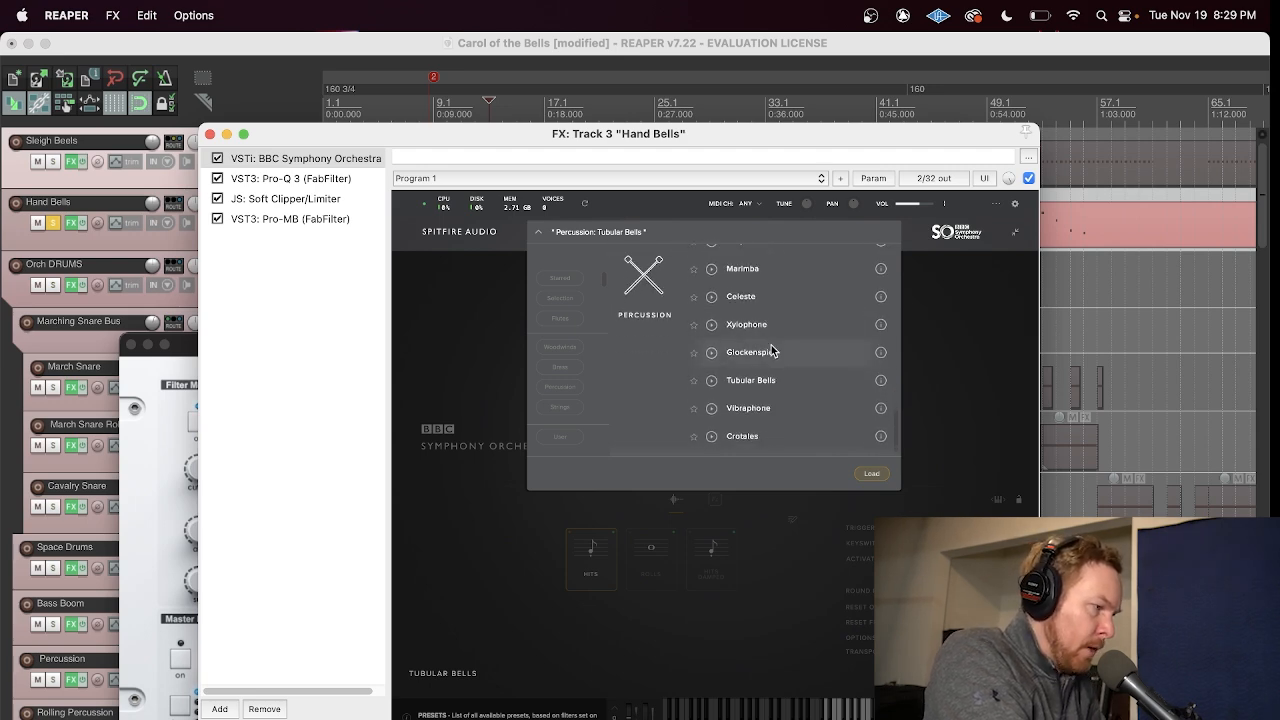
double_click(795, 389)
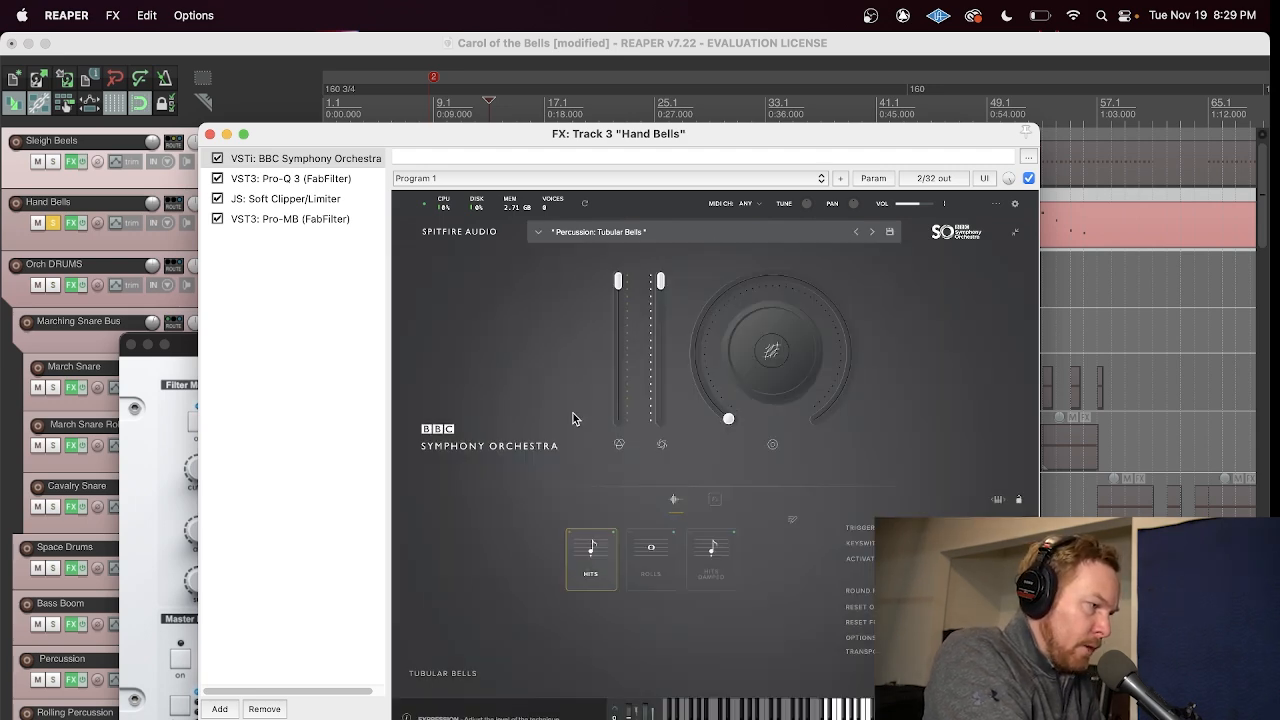
left_click(210, 134)
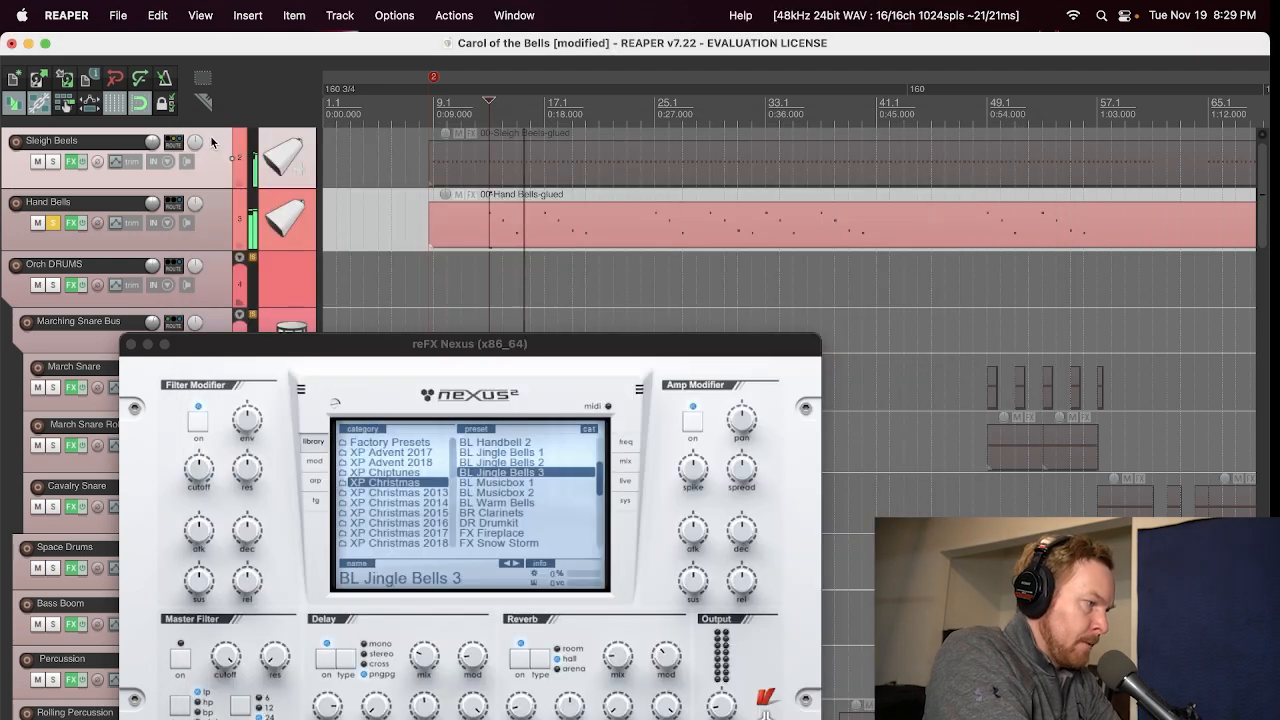
Step: Assign the large BBC Symphony Orchestra knob on Hand Bells to Tightness, closing the effects window when done
left_click(72, 224)
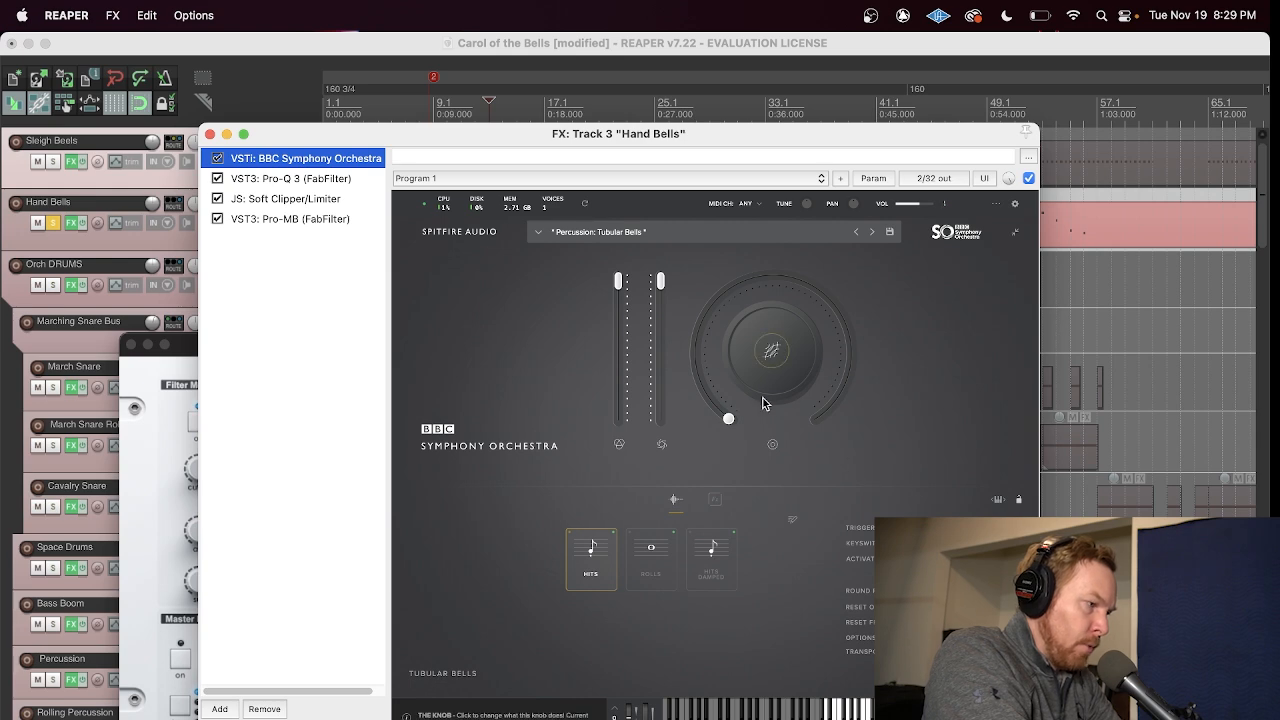
left_click(778, 355)
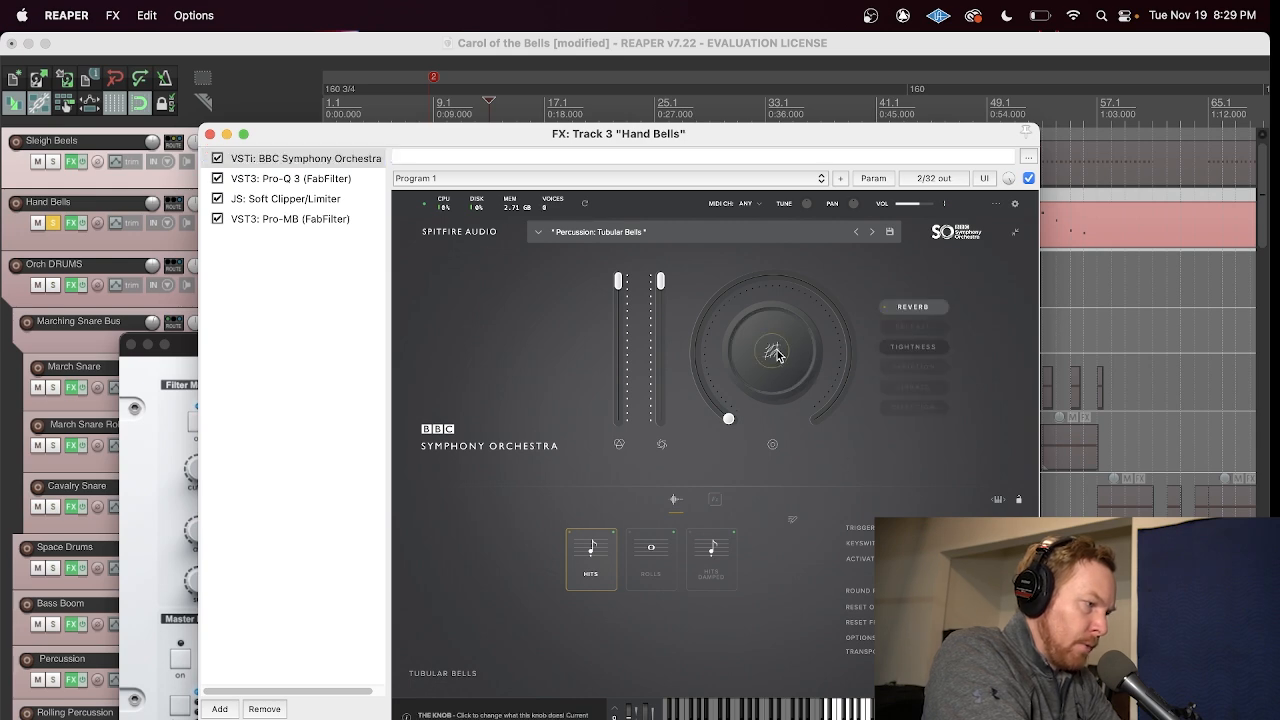
left_click(930, 346)
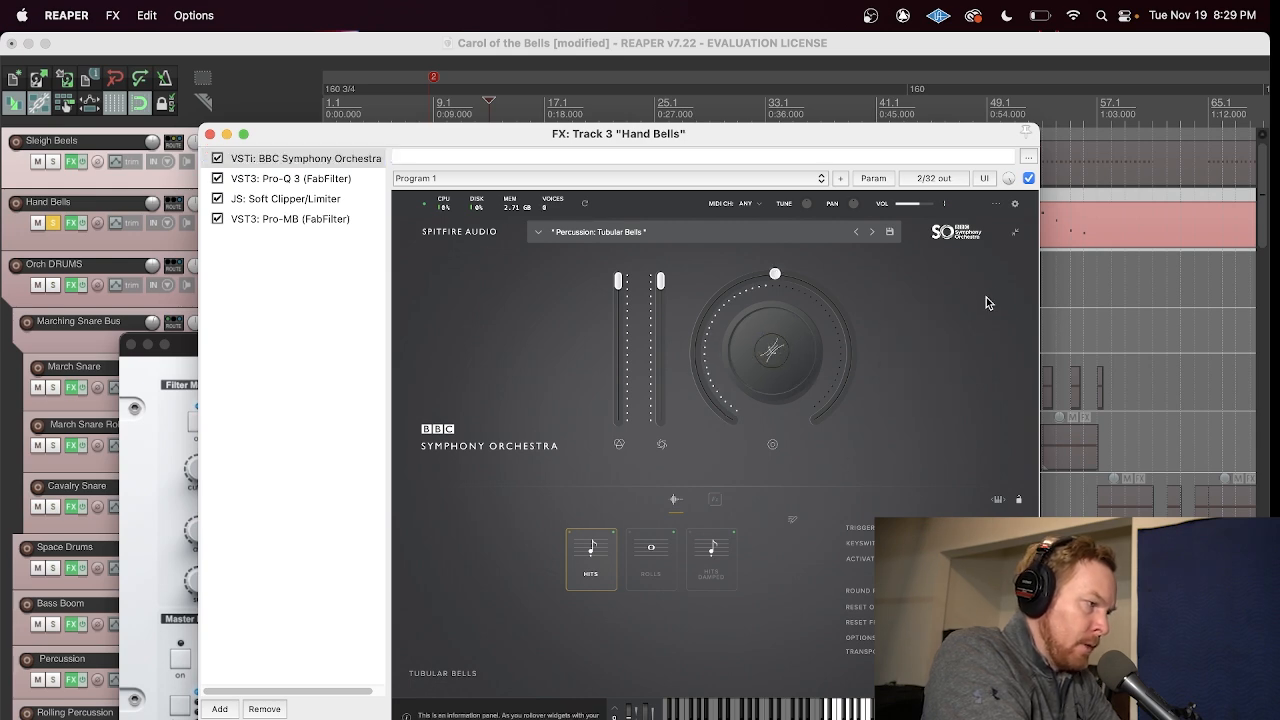
left_click(210, 134)
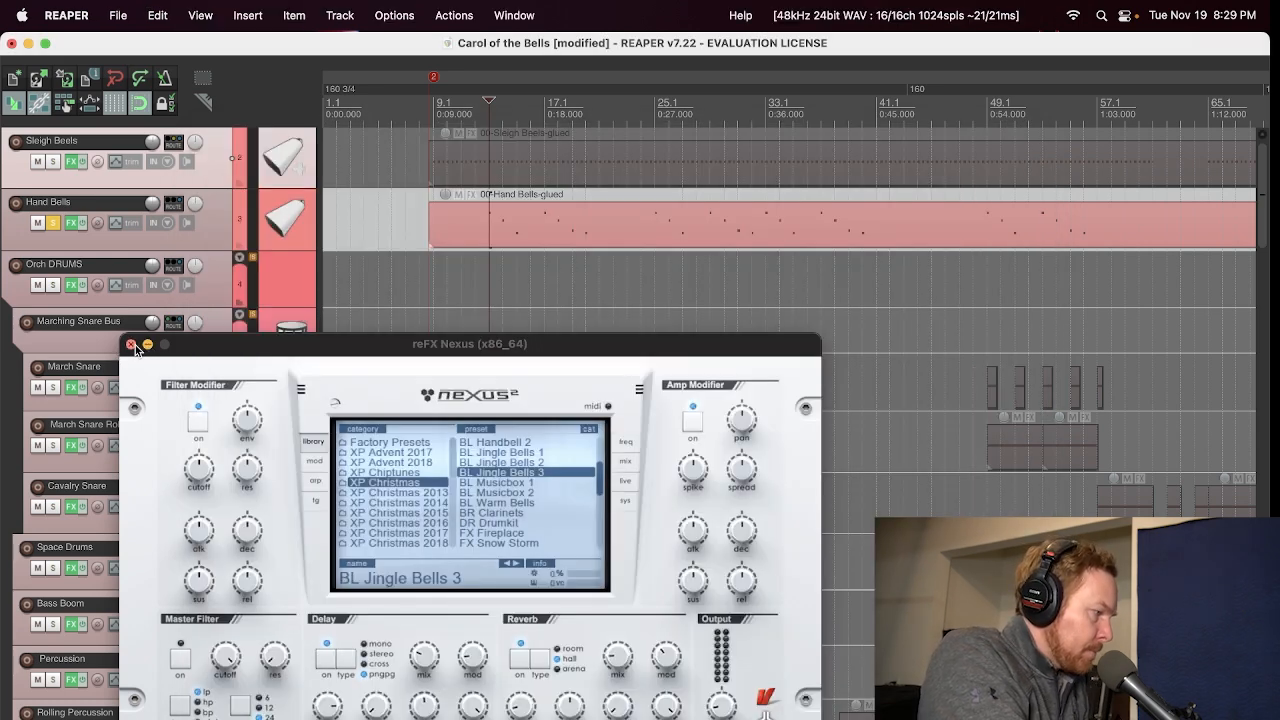
Step: Close the leftover Nexus window, unsolo Hand Bells, and play the full arrangement from about bar 17
left_click(131, 345)
left_click(53, 222)
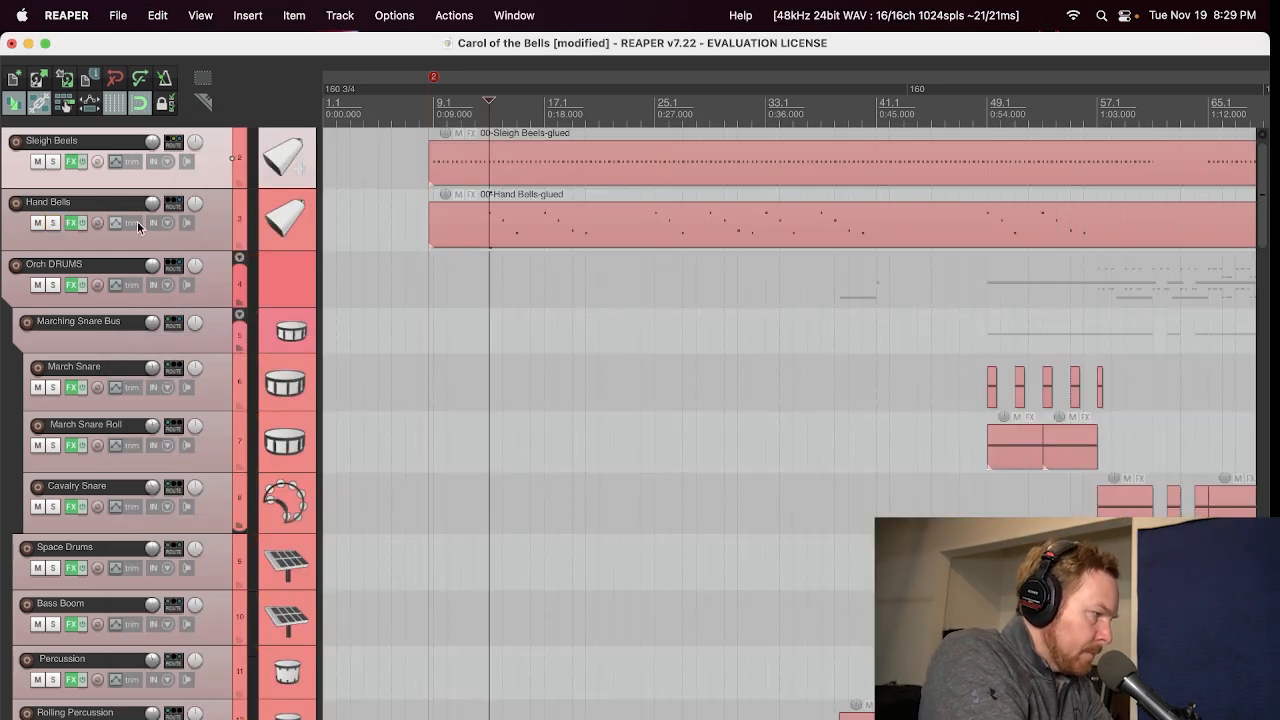
left_click(544, 110)
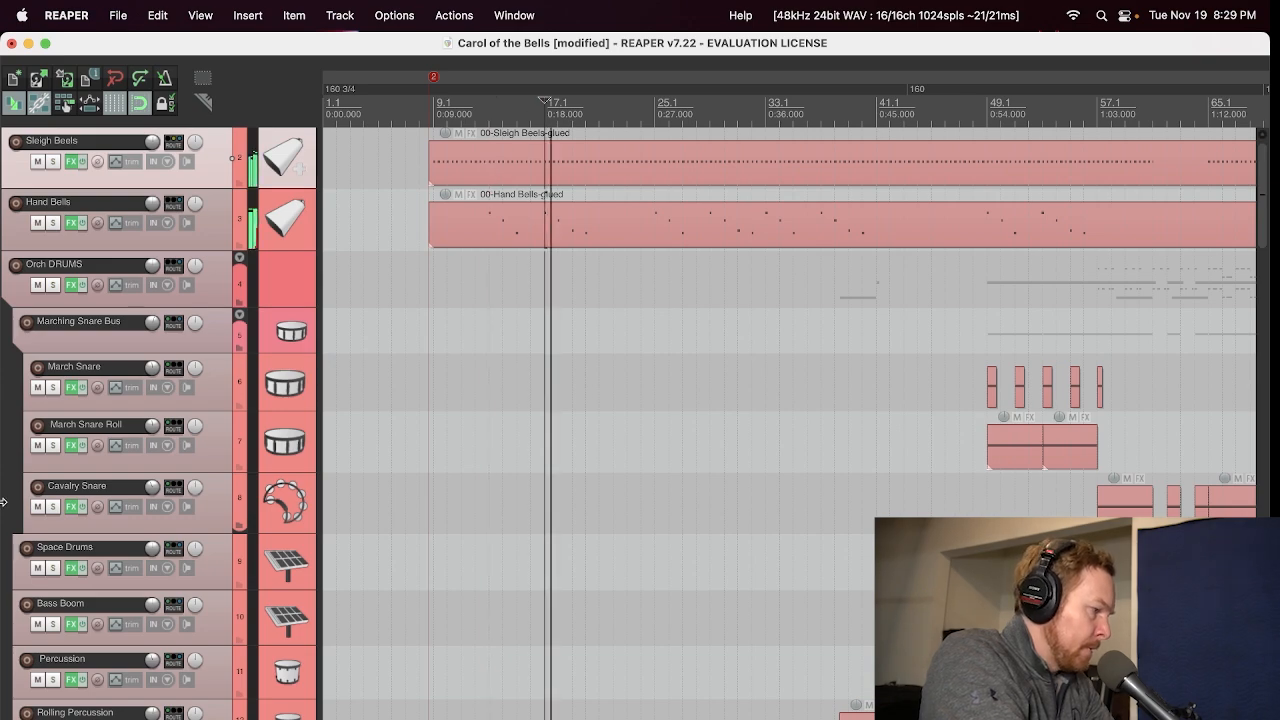
Step: Examine the Addictive Keys Studio Grand instrument on the Piano track during playback, then close its effects window
scroll(650, 460, "down", 5)
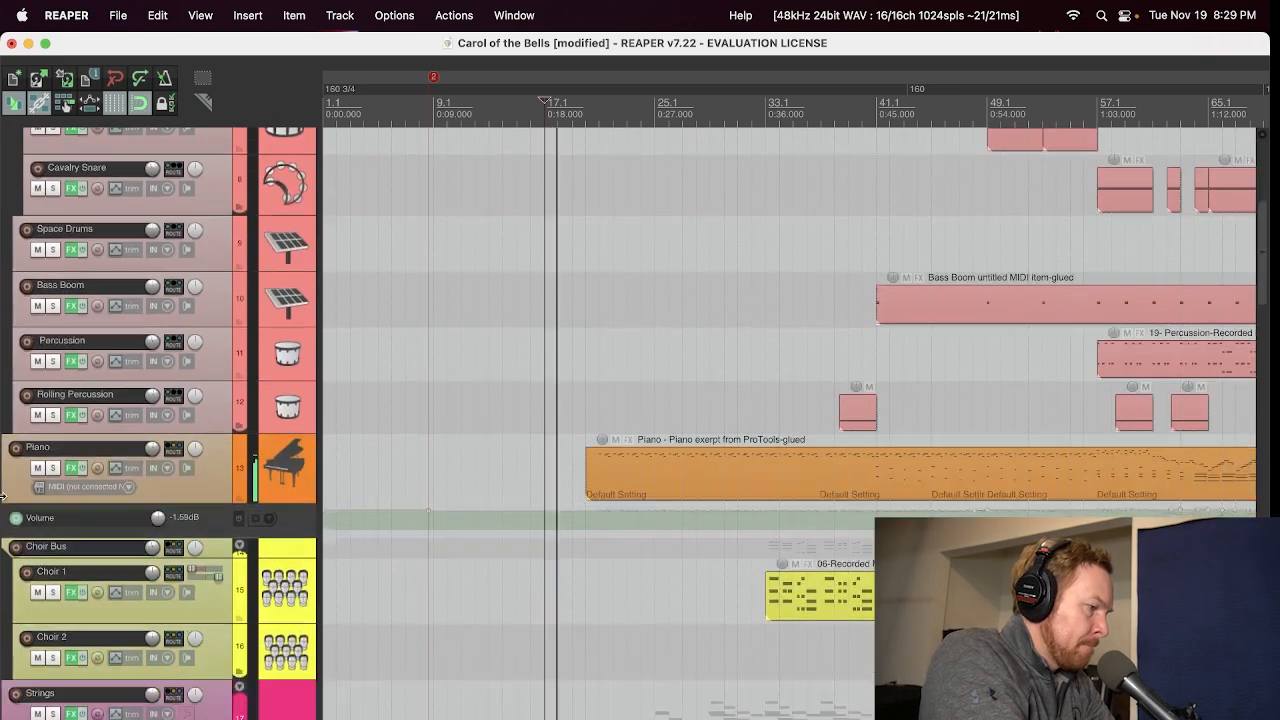
left_click(72, 467)
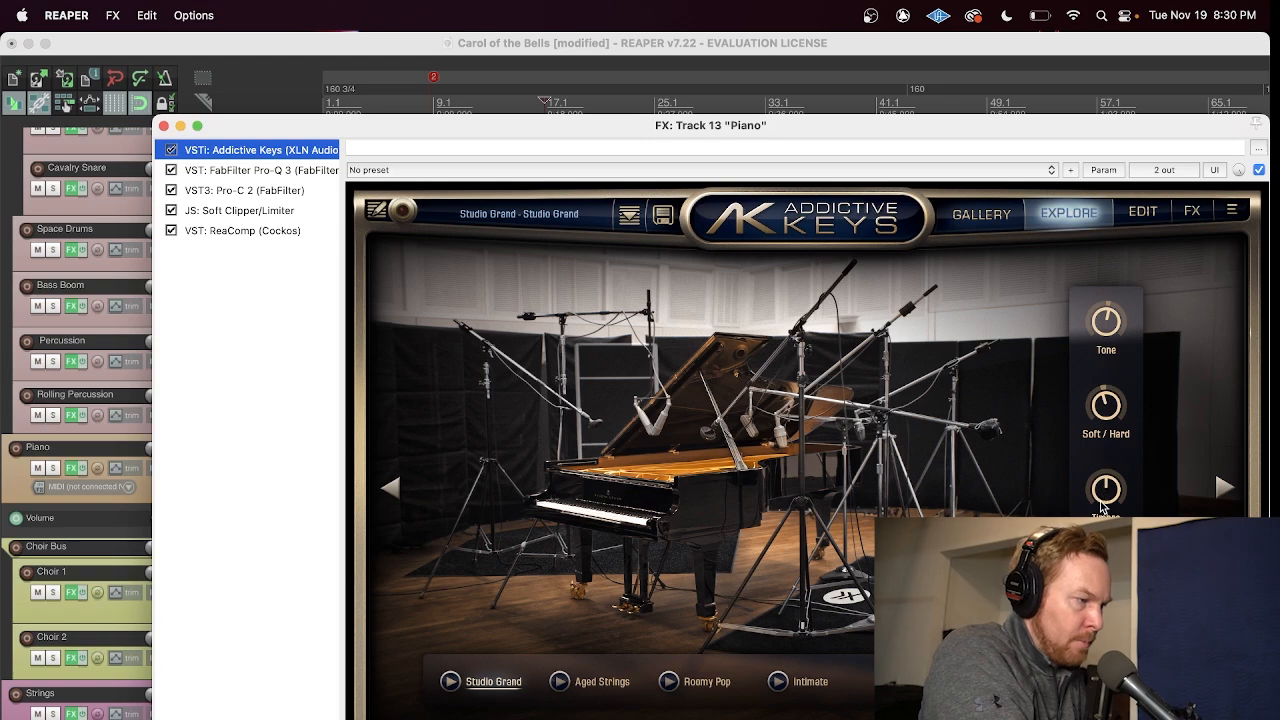
left_click(163, 127)
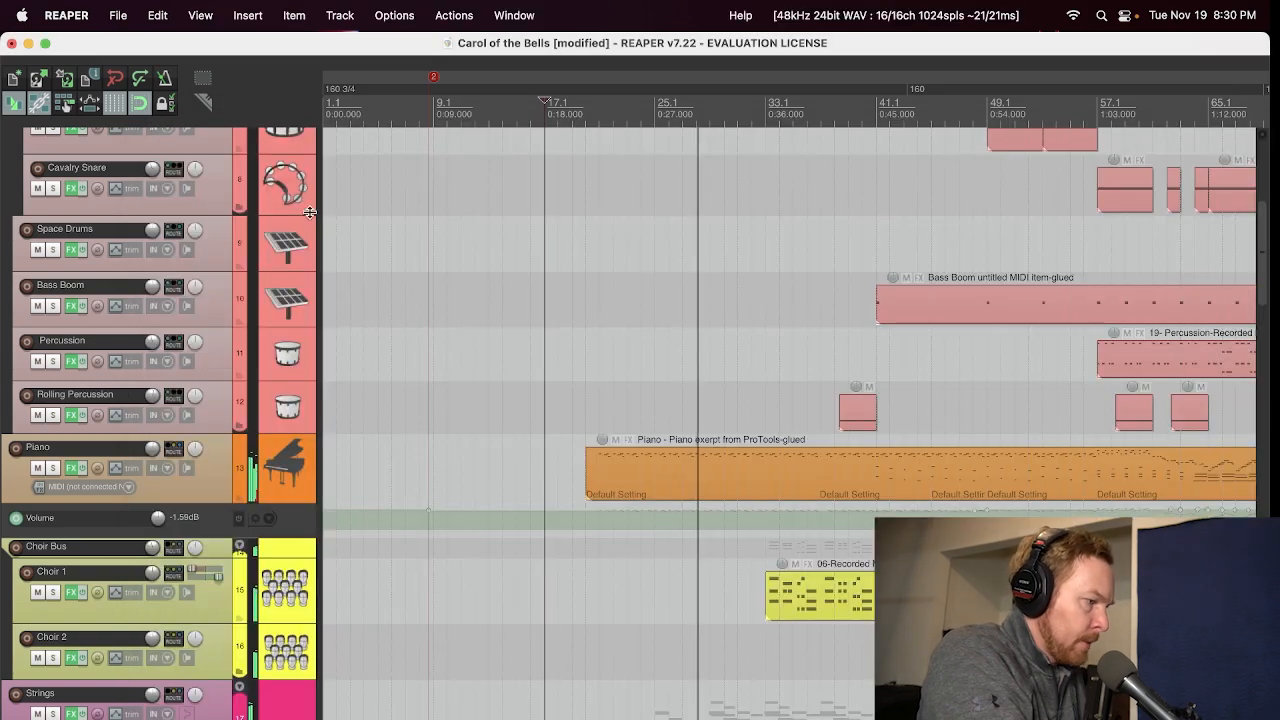
Step: Inspect the BBC Symphony Orchestra Celli preset and its articulations on the Cello track, closing the effects window when done
scroll(180, 543, "down", 8)
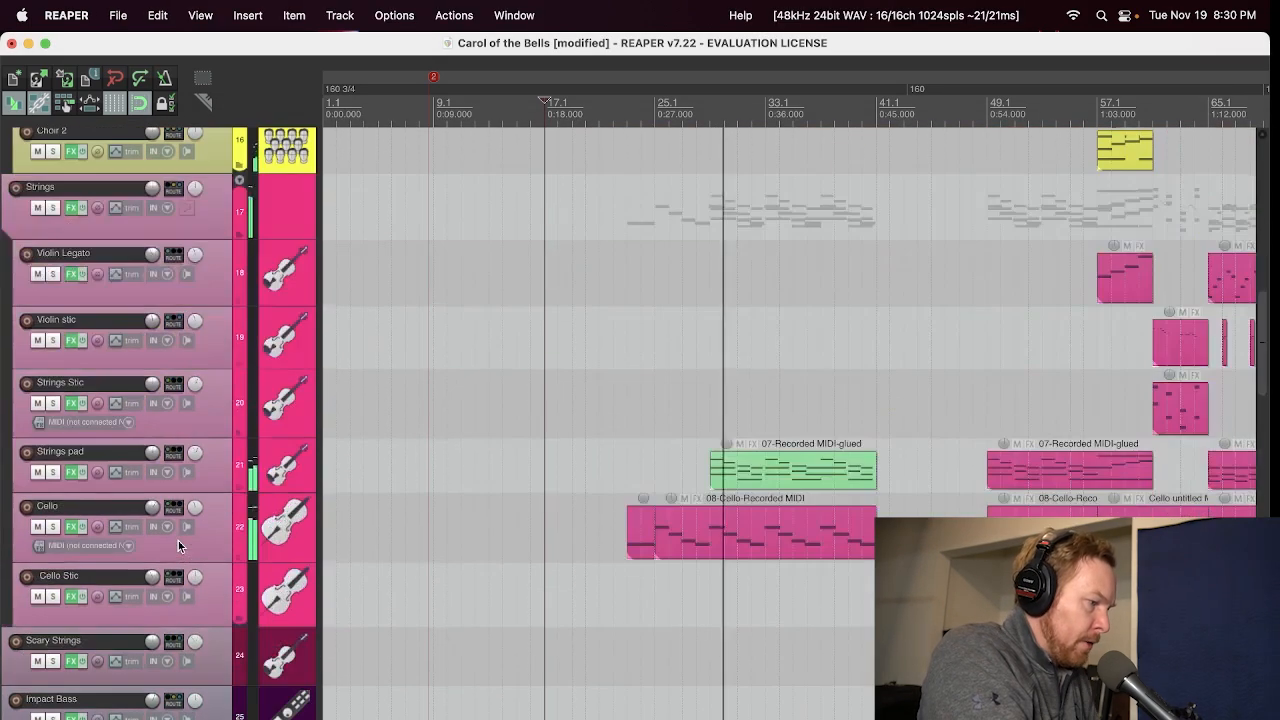
left_click(71, 527)
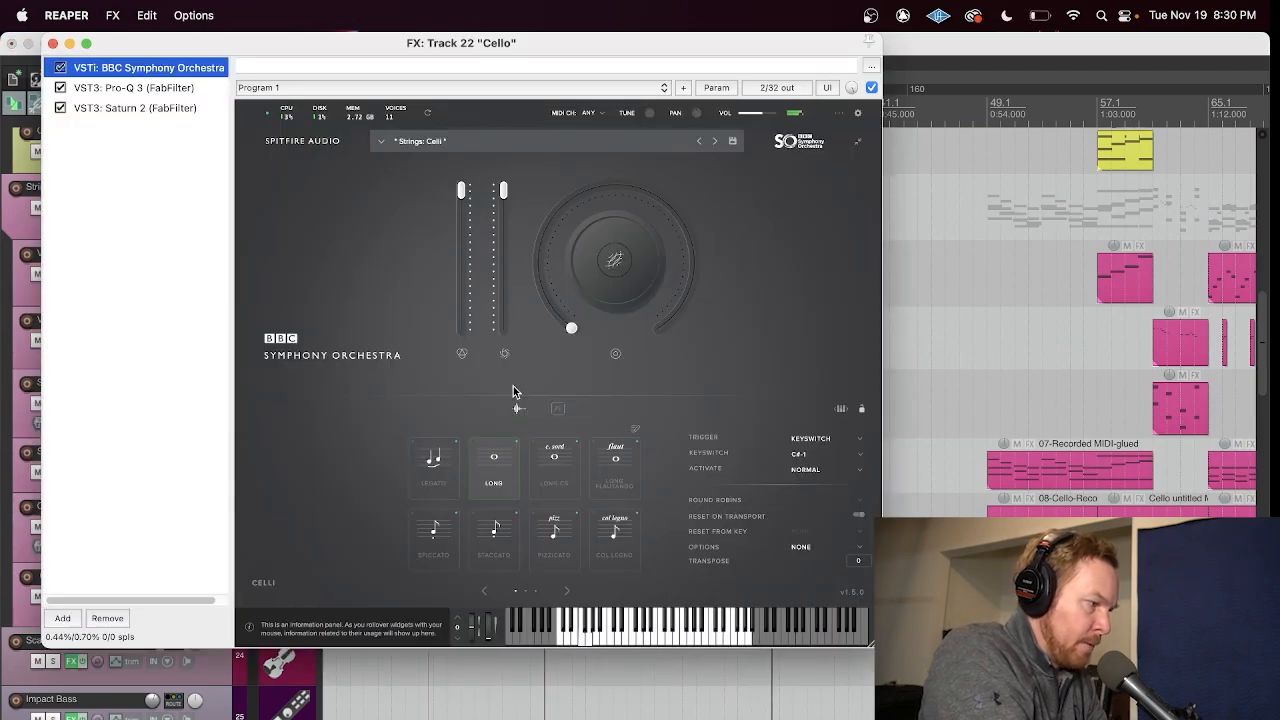
left_click(53, 43)
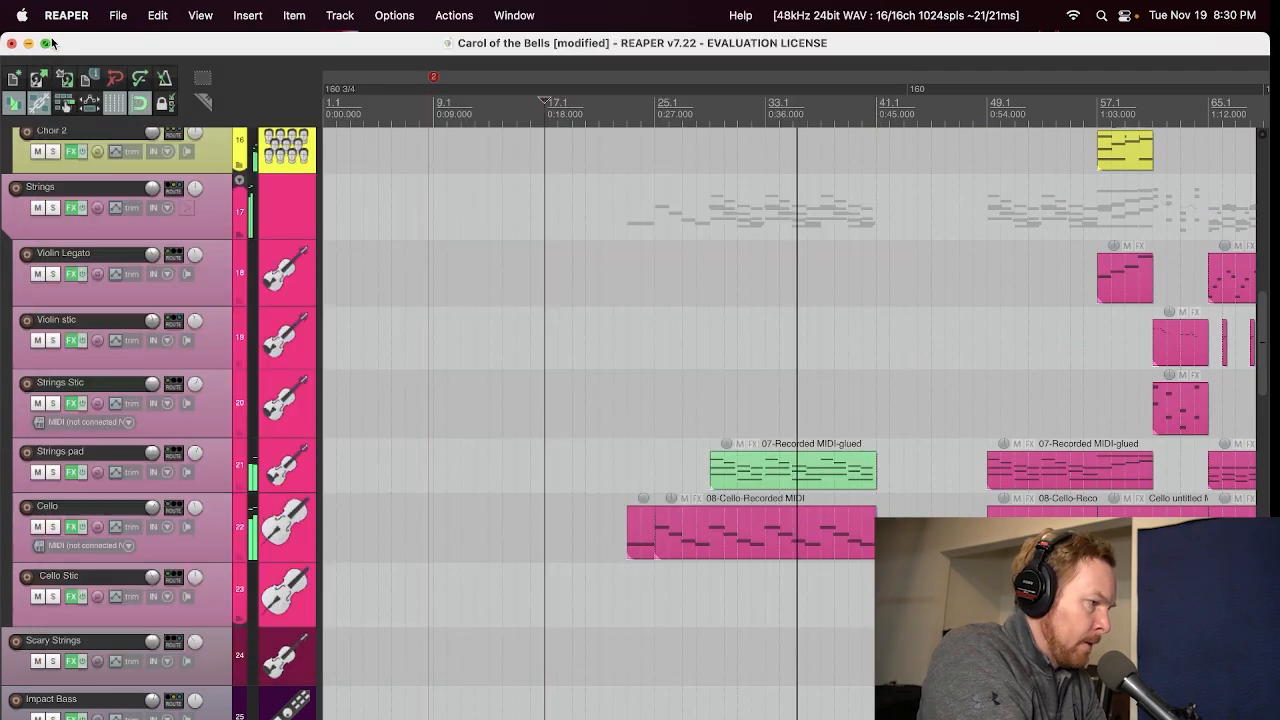
Step: Show the Nexus VO Gigantic Choir preset on Choir 1 clear of the effects window, and close both windows after viewing
scroll(78, 341, "up", 5)
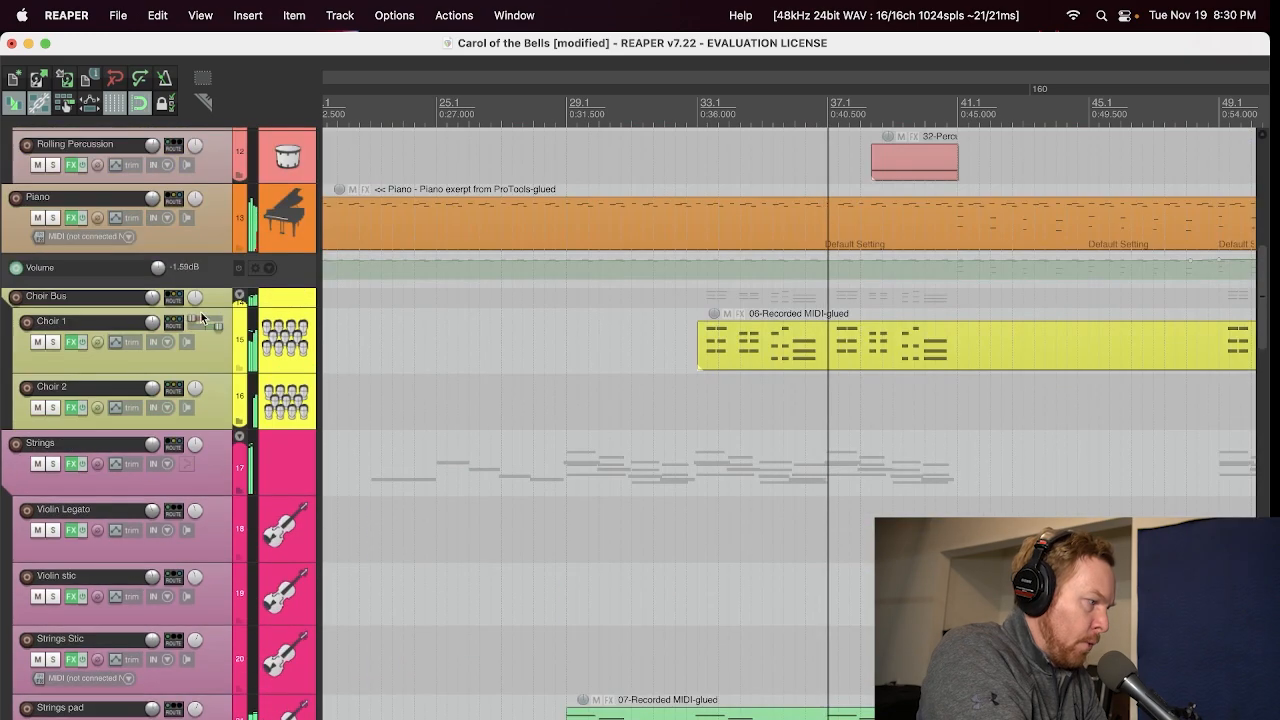
left_click(70, 341)
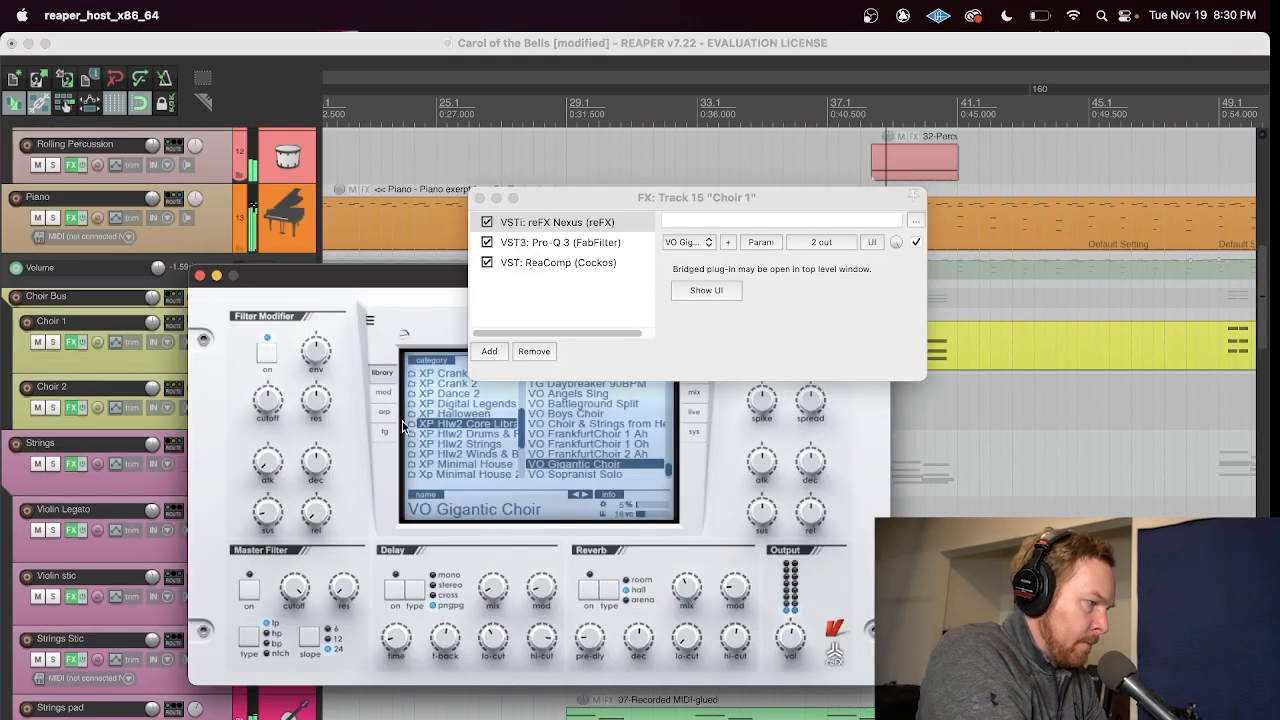
left_click_drag(548, 195, 665, 165)
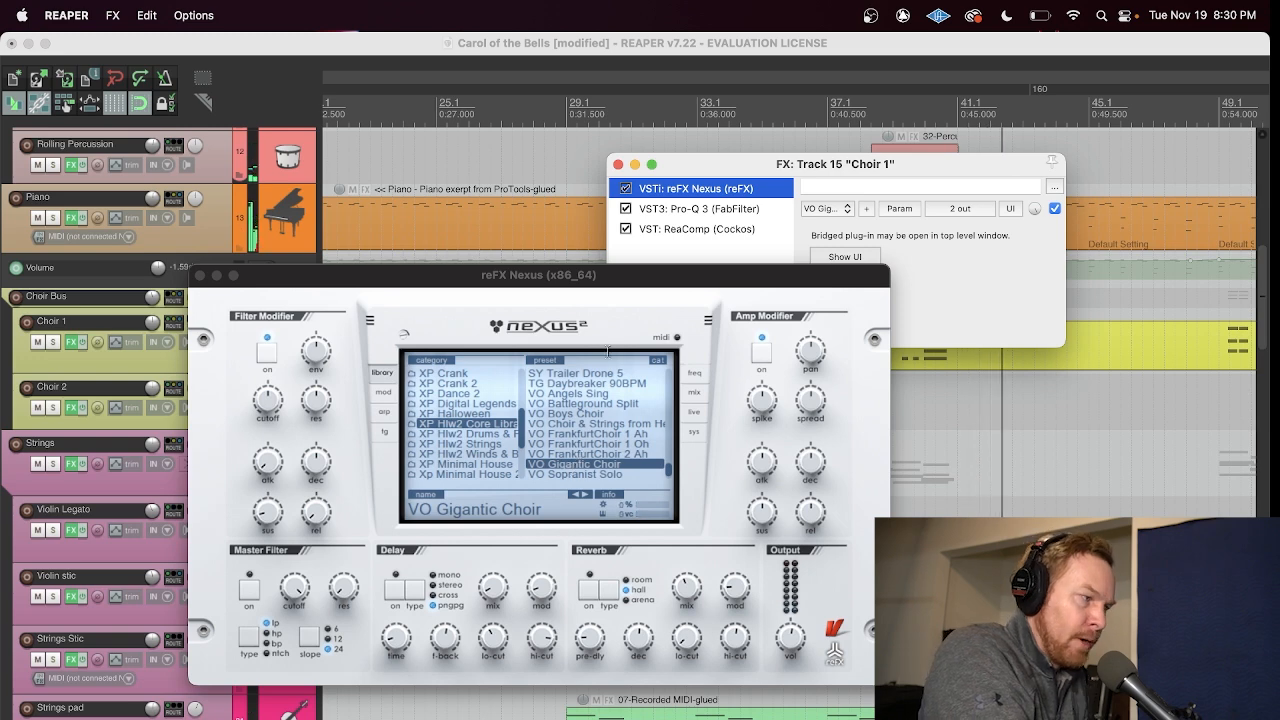
left_click(618, 165)
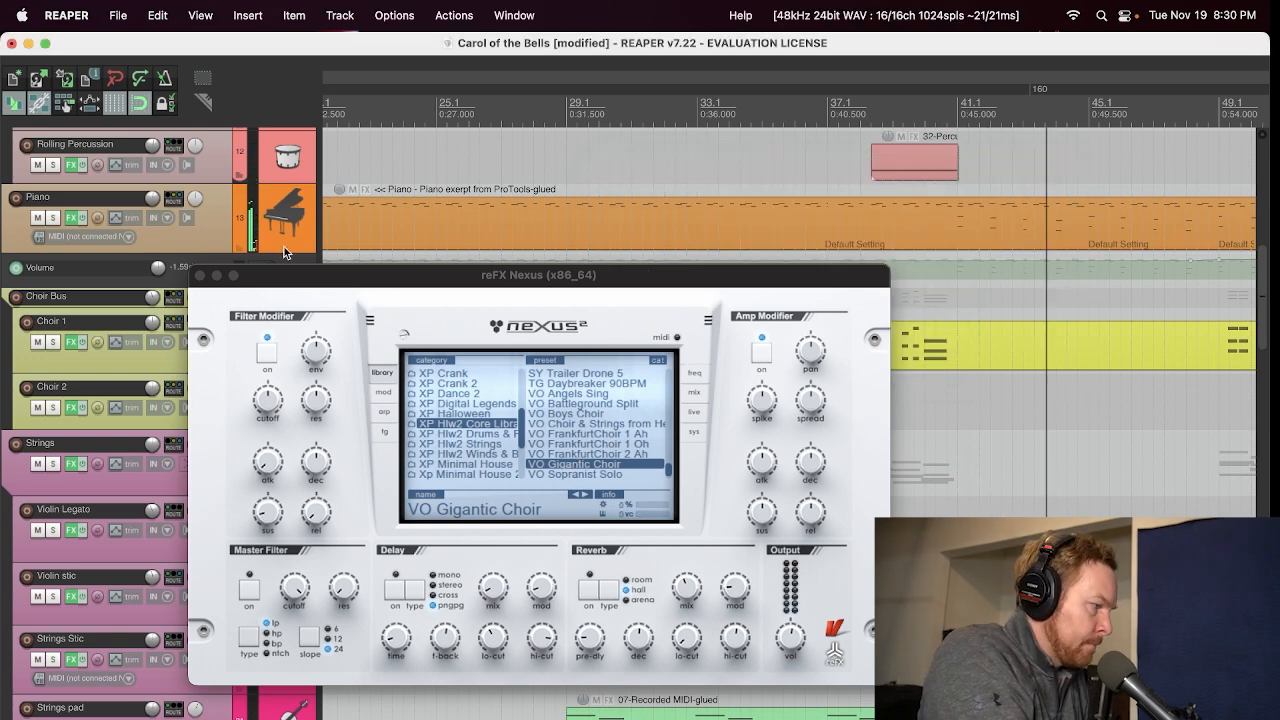
left_click(200, 275)
Step: Examine the Nexus DL Military Snare 120BPM preset on the March Snare Roll track and close both plug-in windows
scroll(595, 372, "down", 2)
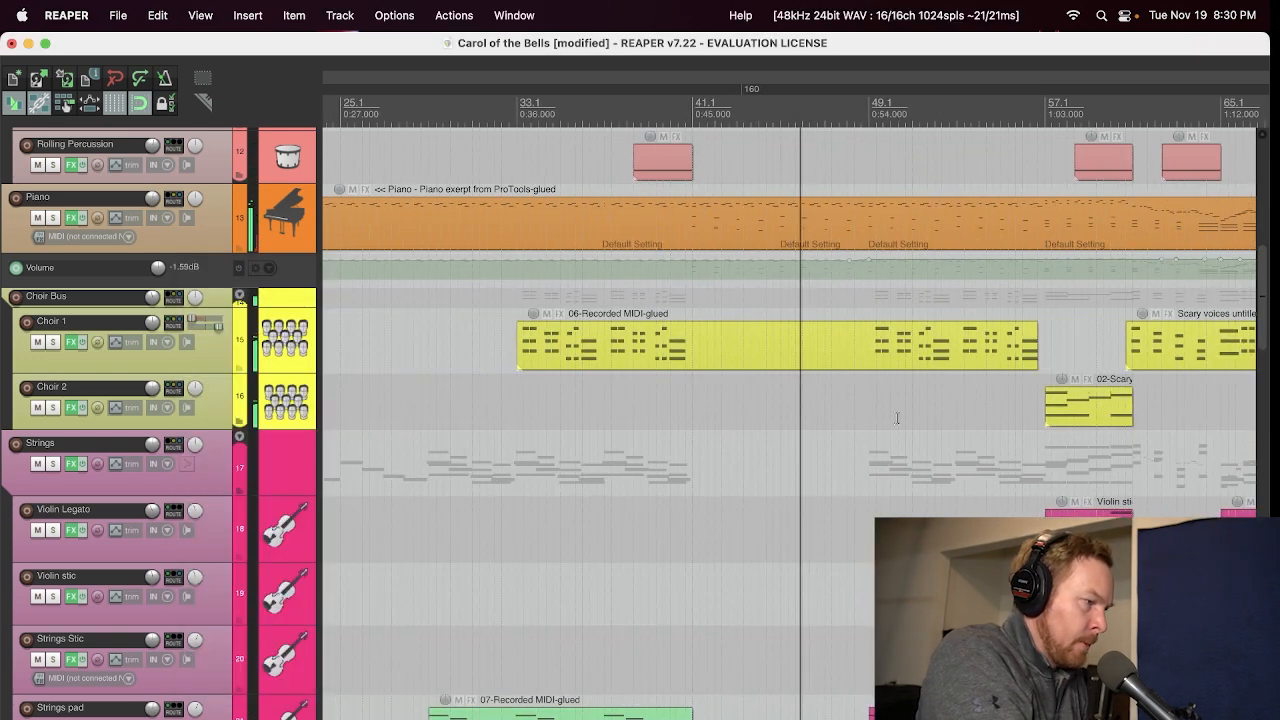
scroll(92, 557, "down", 3)
scroll(92, 557, "up", 12)
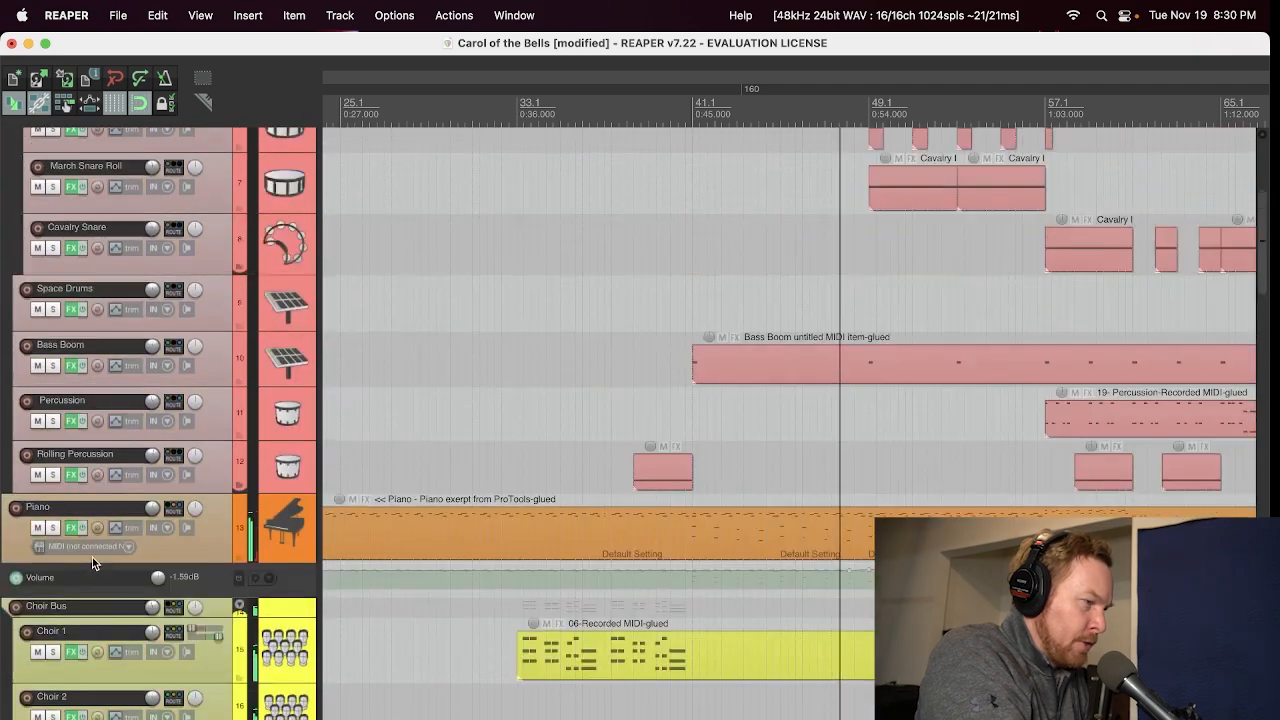
scroll(1072, 446, "up", 2)
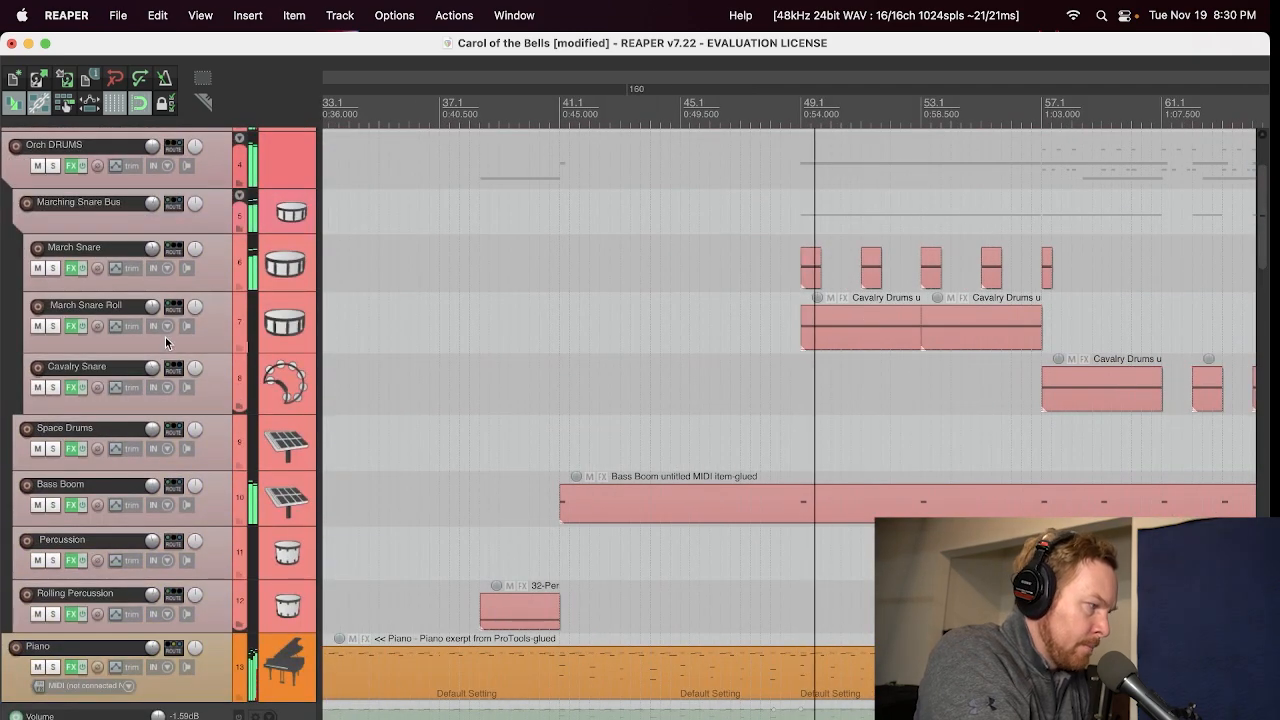
left_click(71, 327)
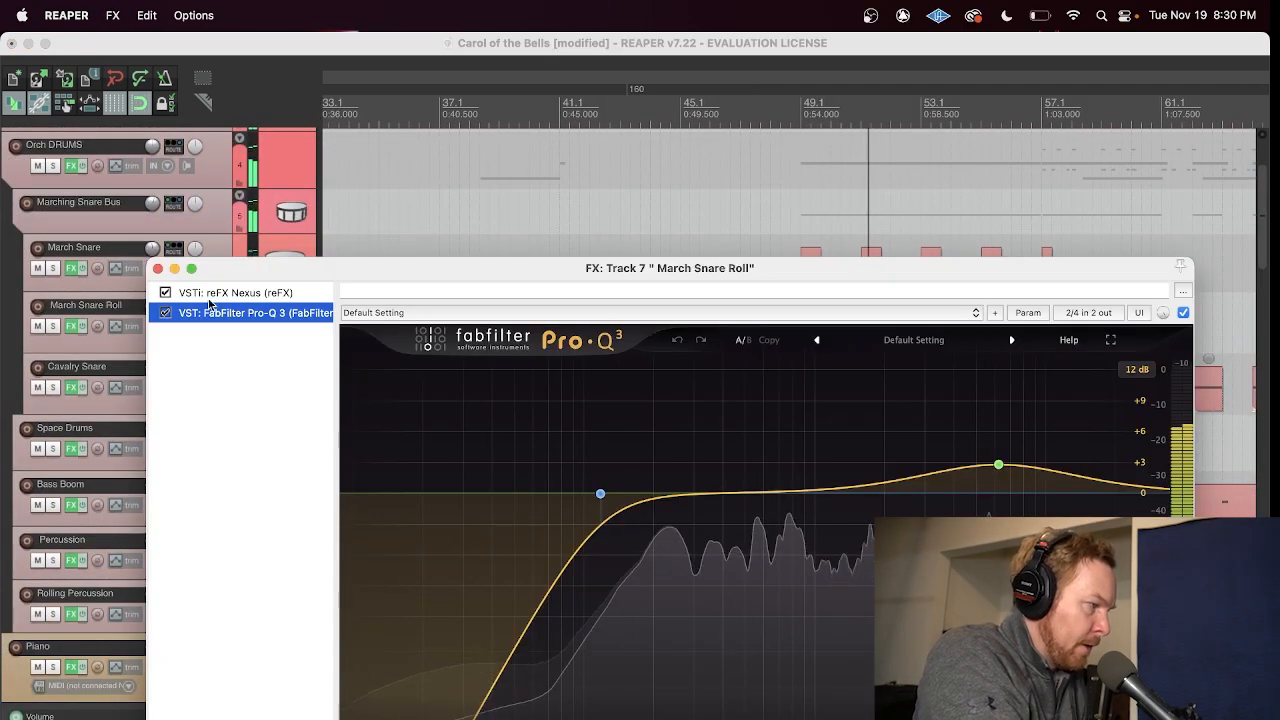
left_click(224, 293)
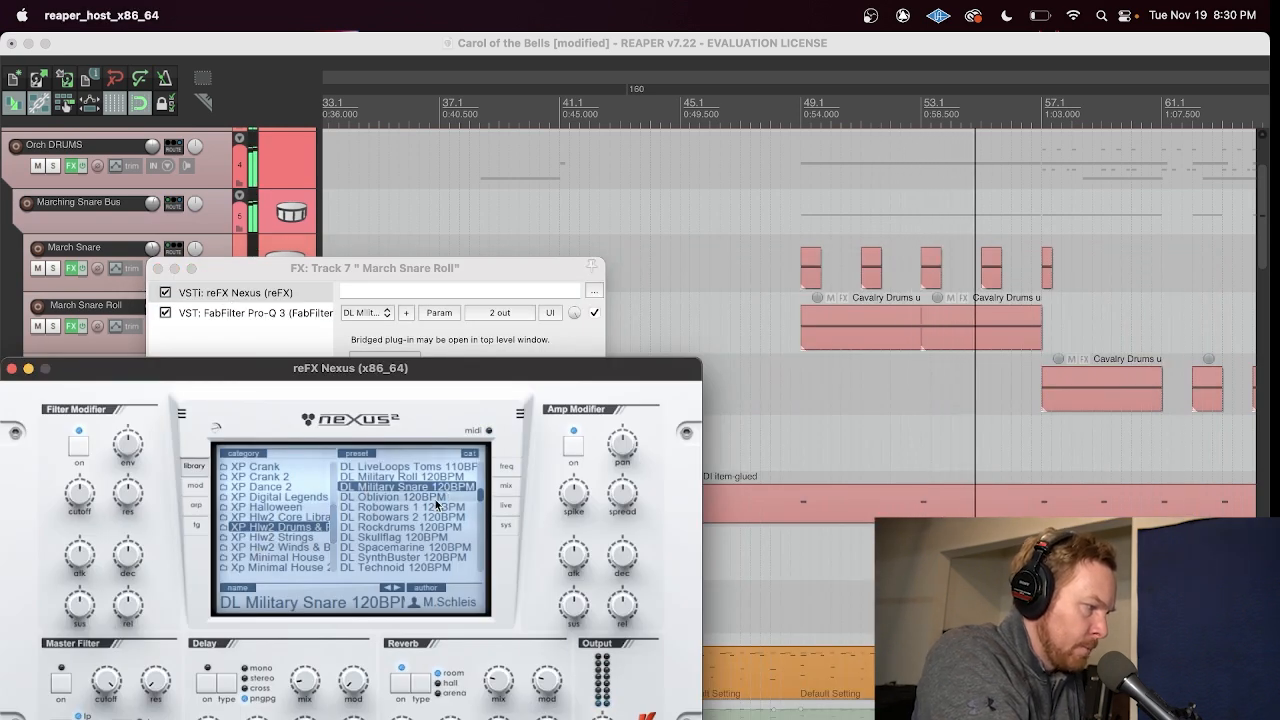
left_click(12, 369)
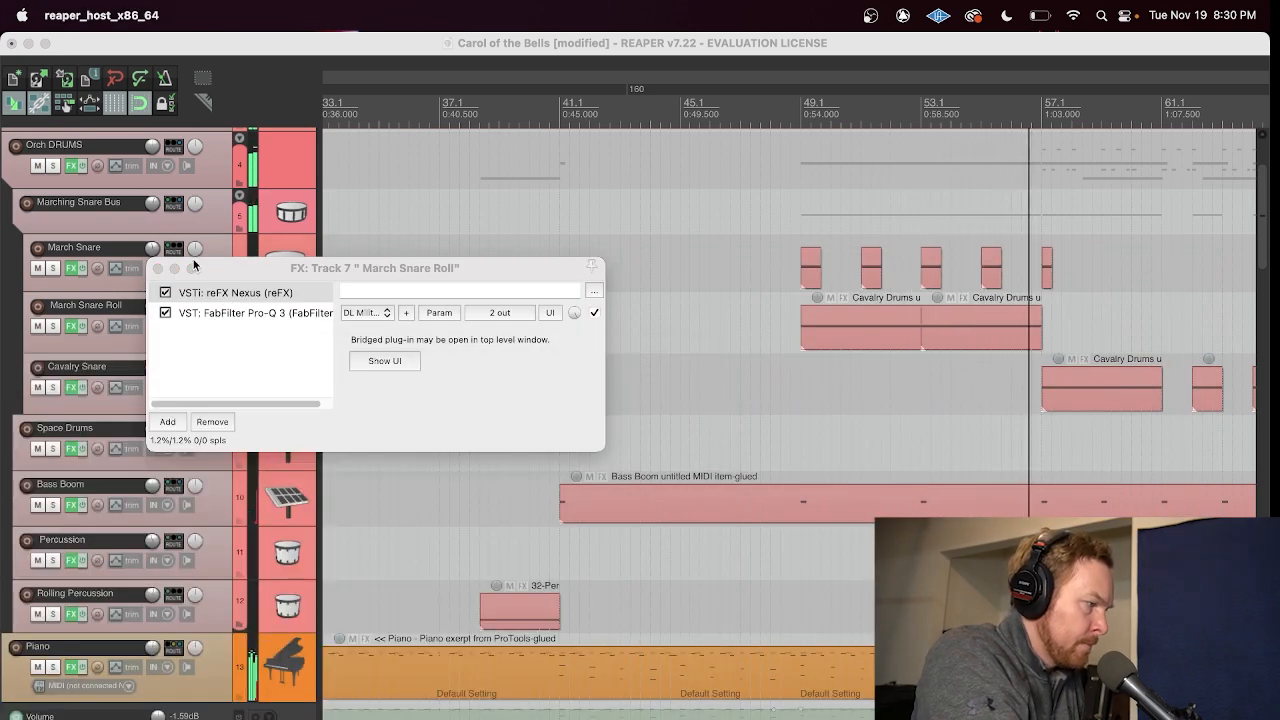
left_click(158, 269)
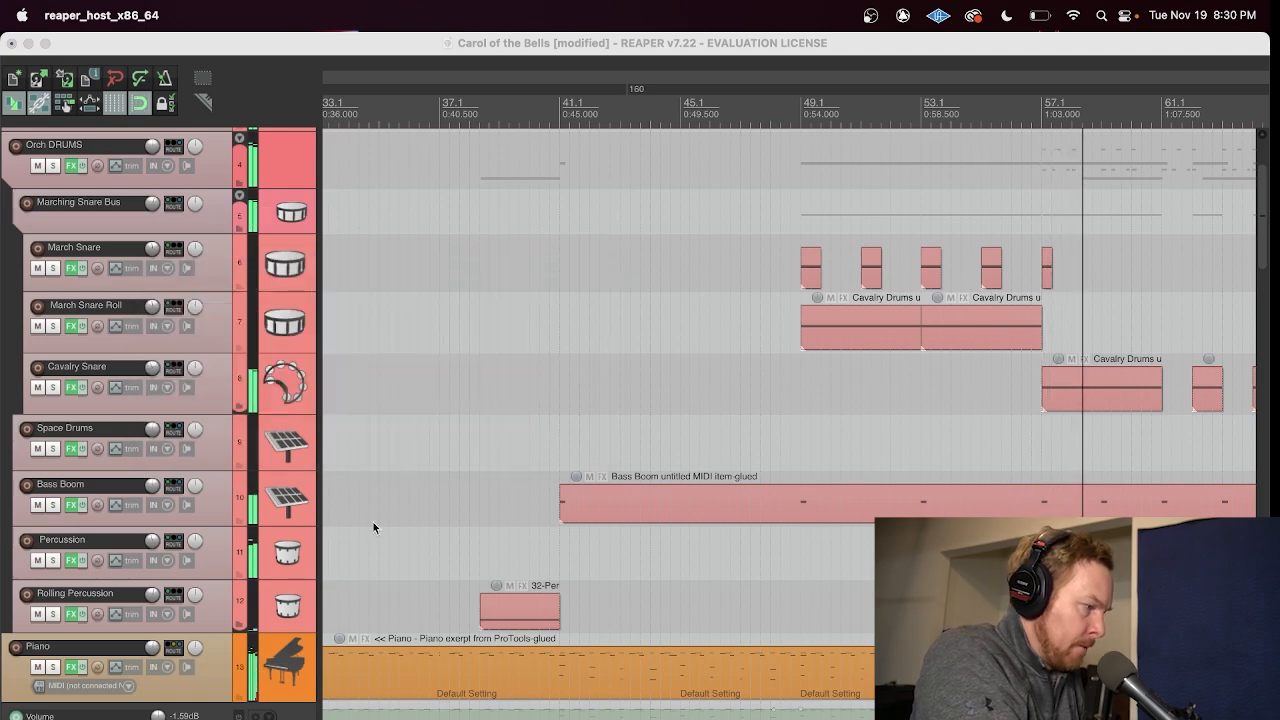
Step: Solo the Percussion track and show its Nexus DR Epic Big Toms 3 preset, closing the effects chain window
left_click(72, 560)
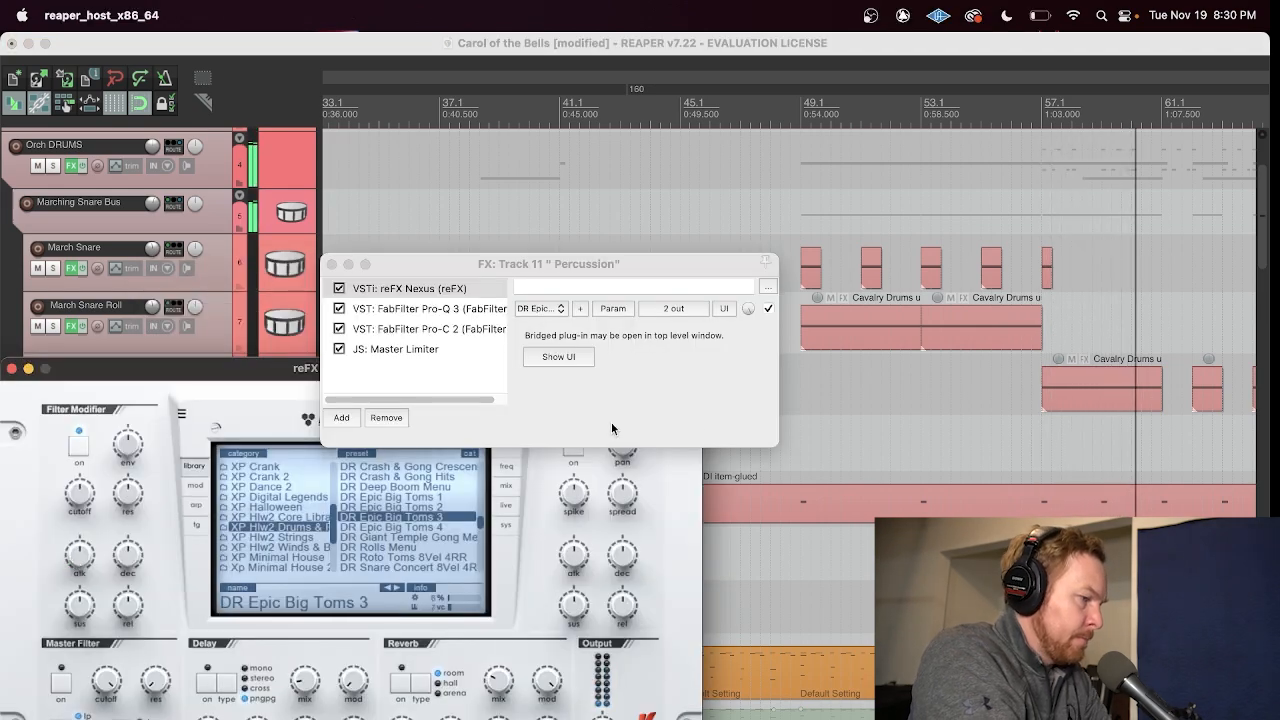
left_click_drag(251, 378, 679, 416)
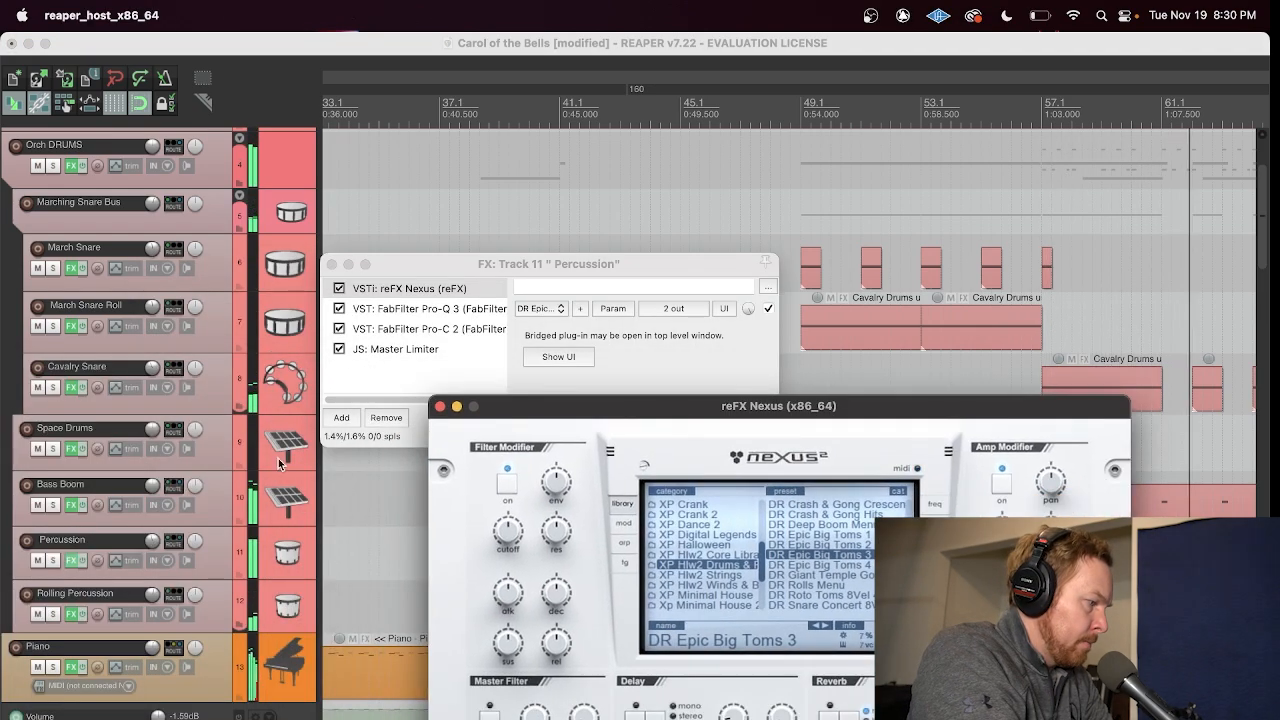
left_click(55, 560)
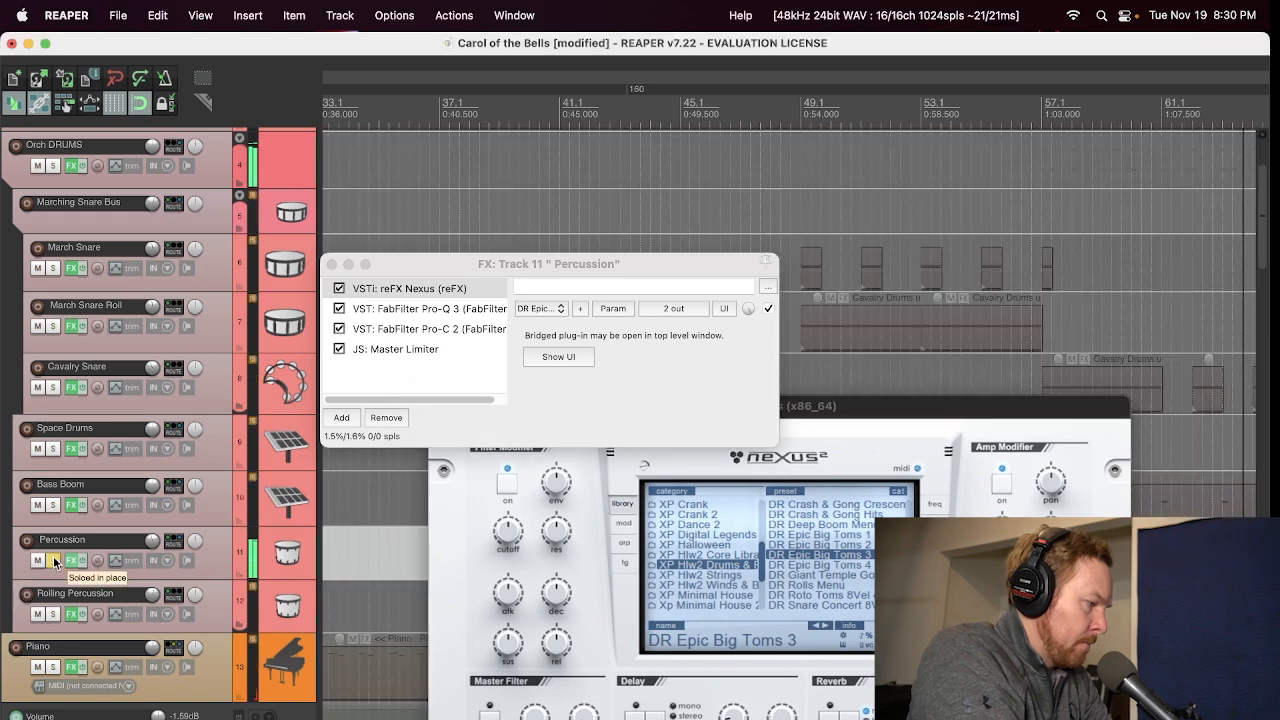
left_click(331, 265)
left_click_drag(650, 400, 628, 230)
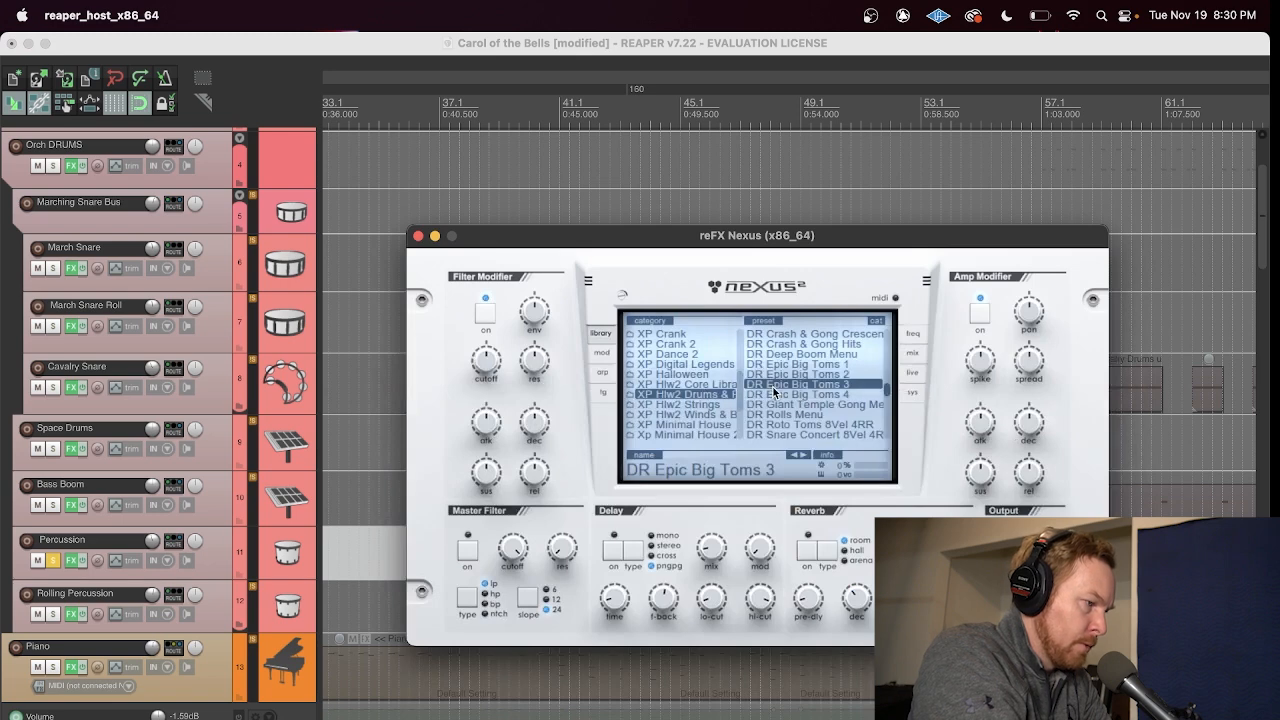
Step: Play the soloed Percussion part around bars 53 and 57, then close the Nexus window and unsolo the track
left_click(912, 120)
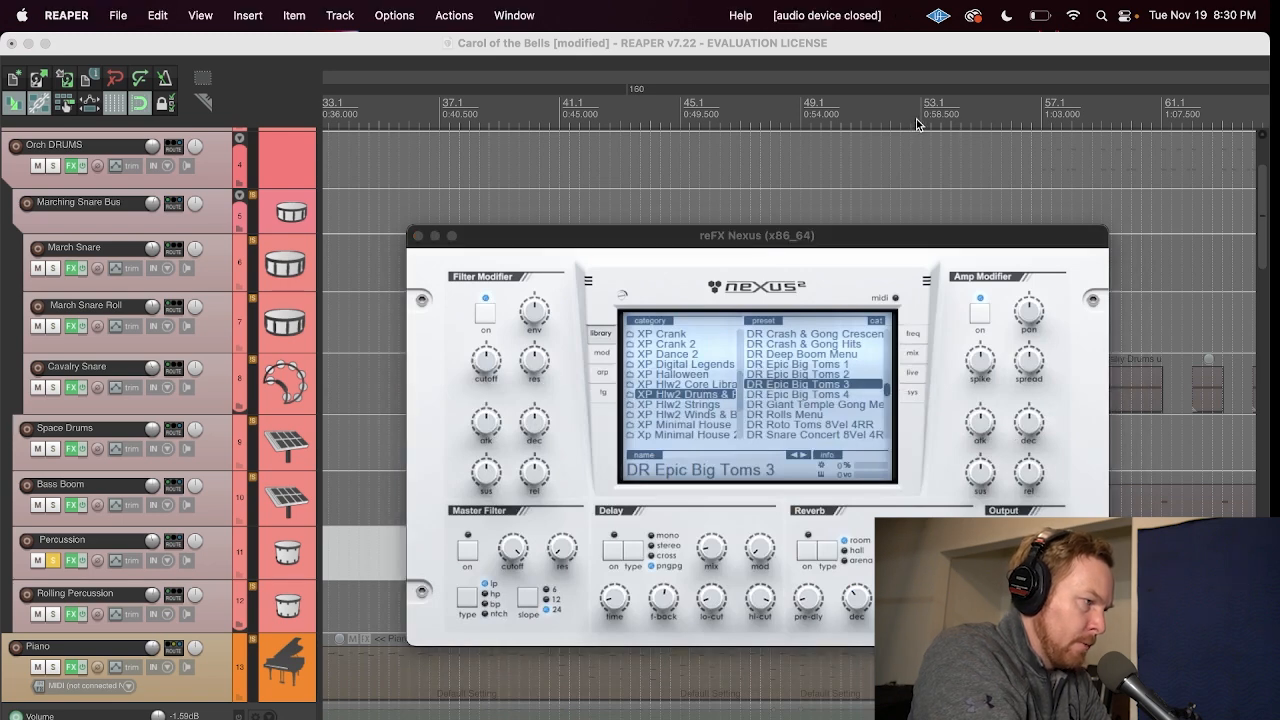
left_click(915, 116)
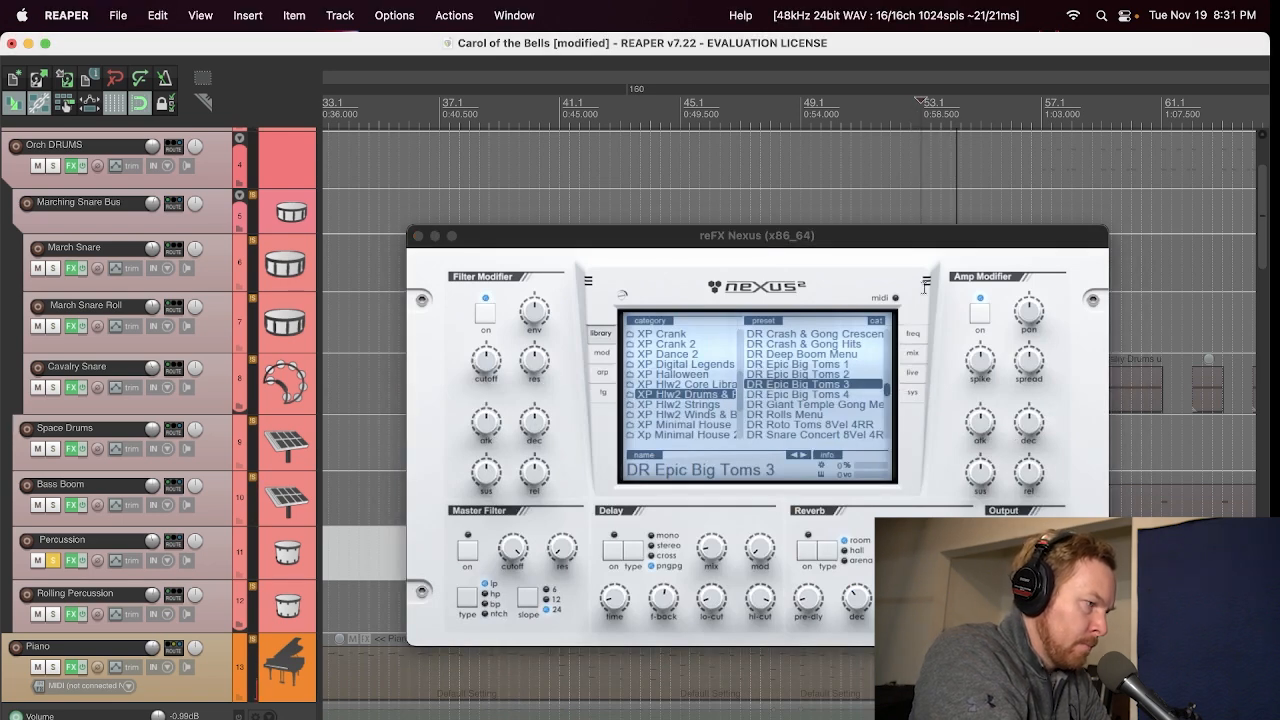
left_click(1075, 242)
left_click_drag(1075, 242, 844, 208)
left_click(1070, 112)
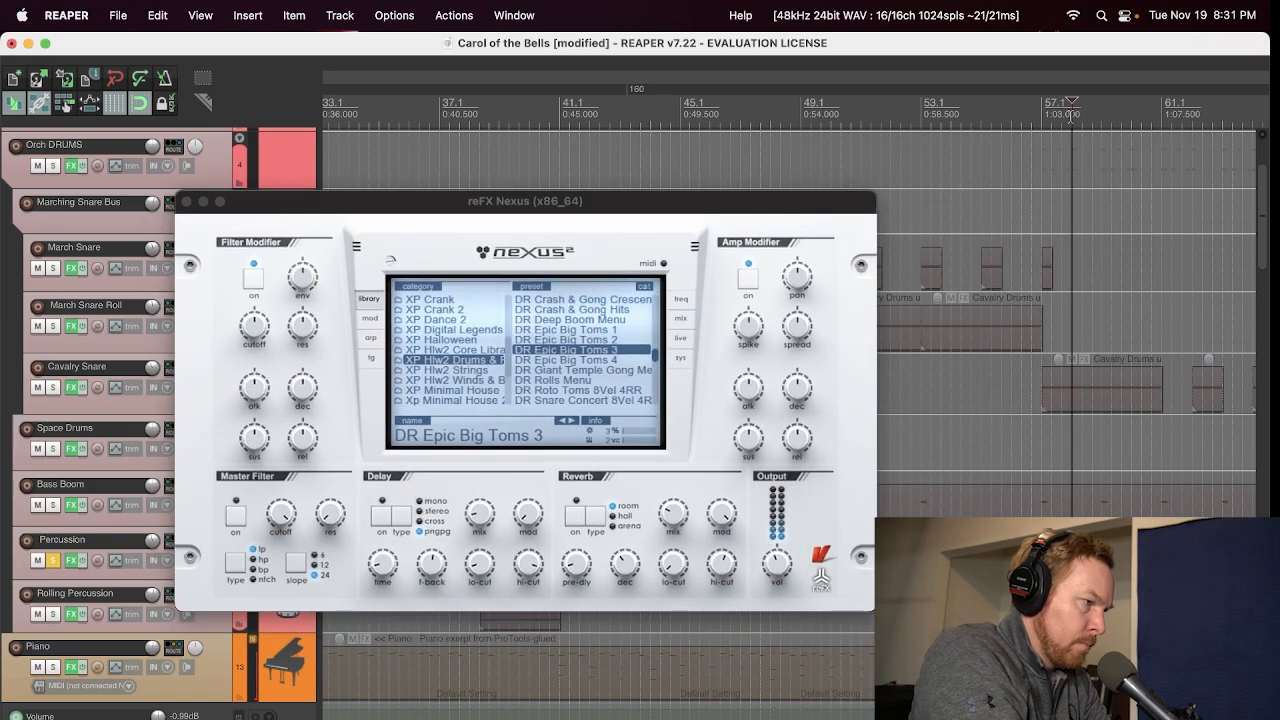
key("space")
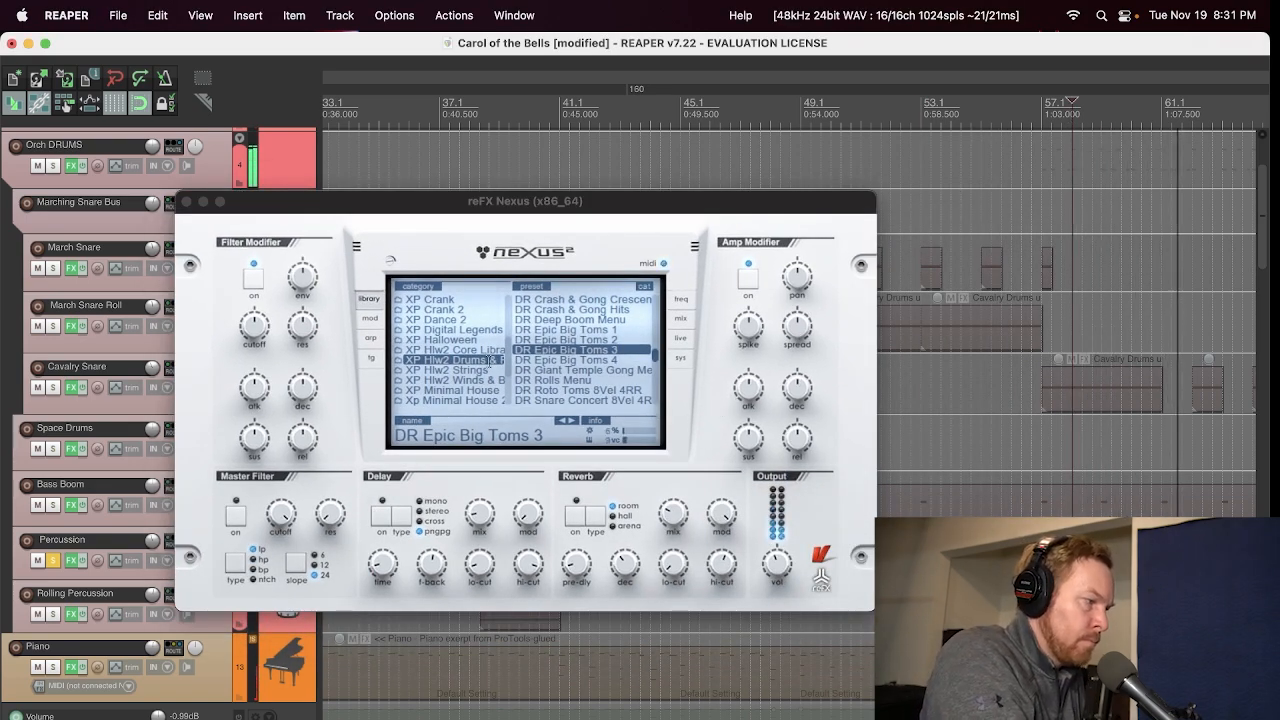
left_click(186, 201)
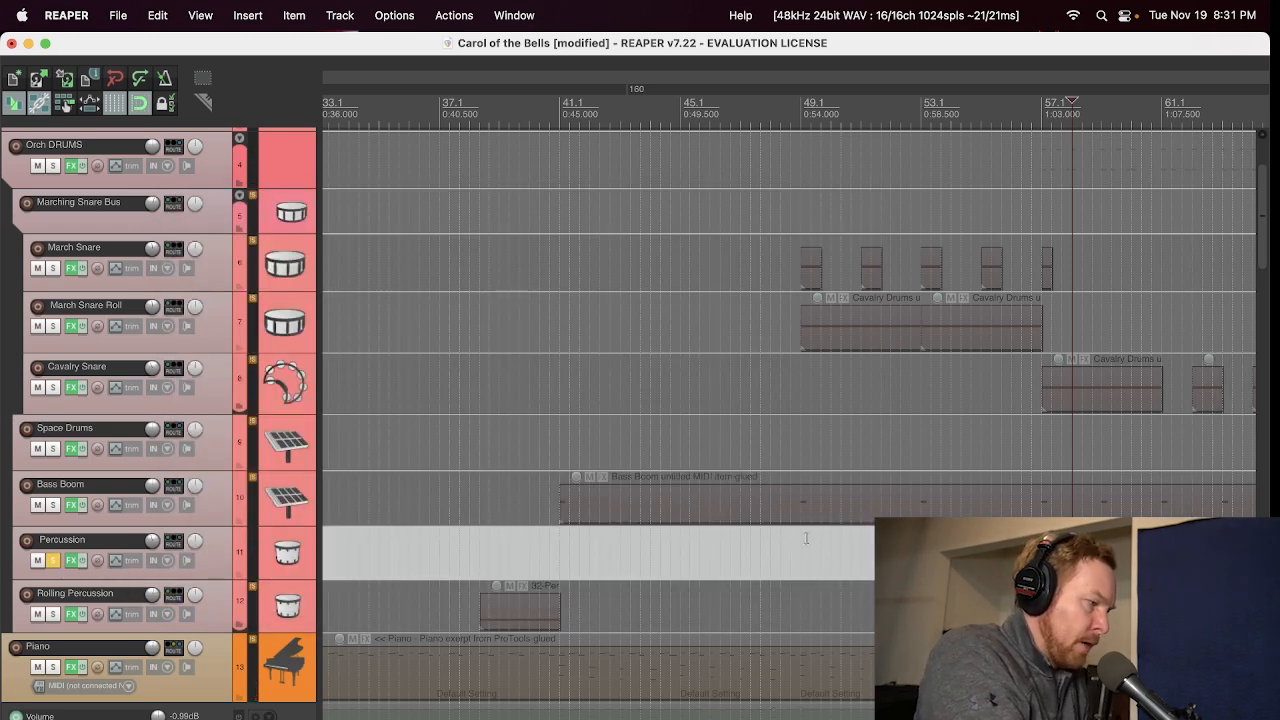
scroll(806, 539, "right", 5)
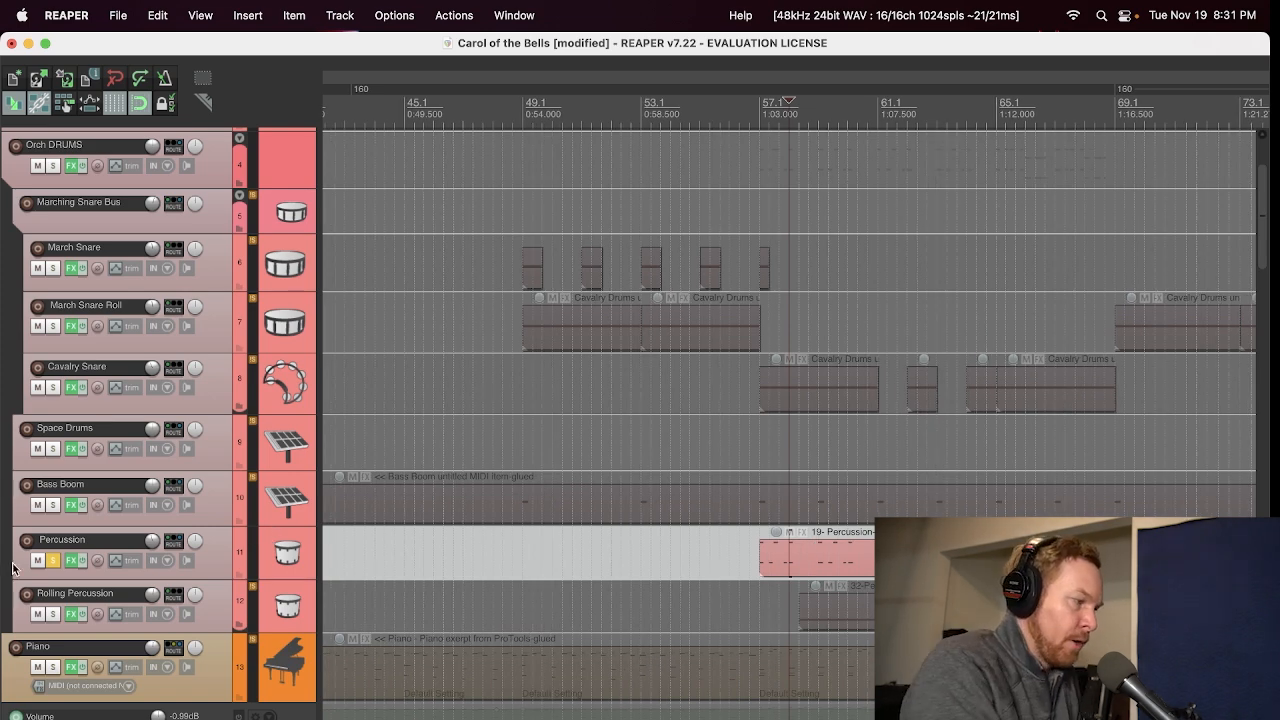
left_click(52, 560)
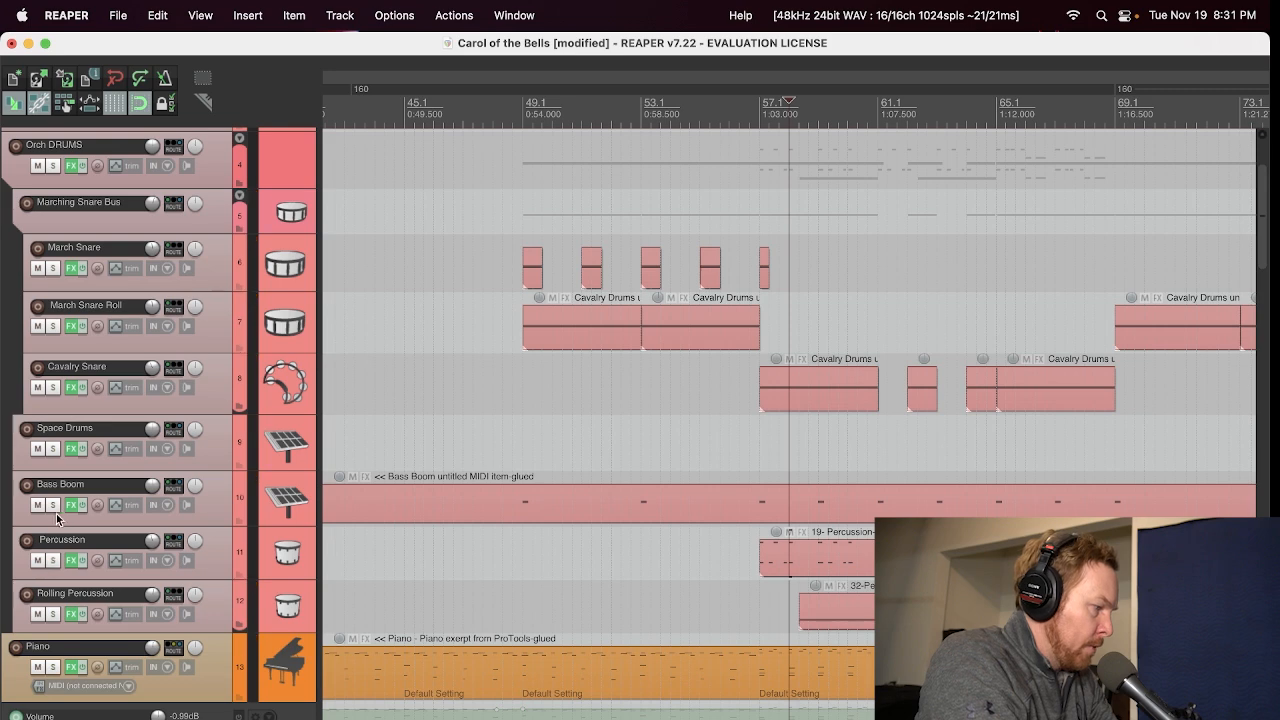
Step: Play Bass Boom soloed from bar 49, inspect its ReaSamplOmatic5000 sample settings, then close the effects window and unsolo the track
left_click(523, 91)
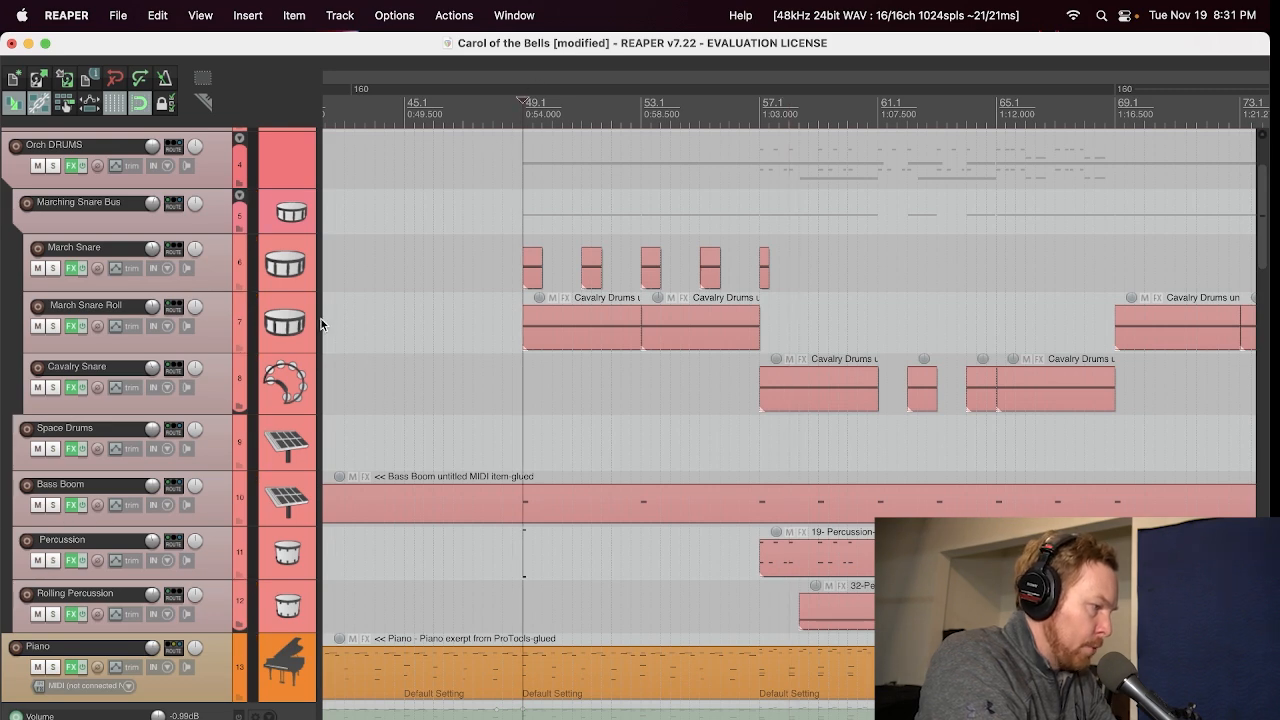
left_click(52, 507)
key("space")
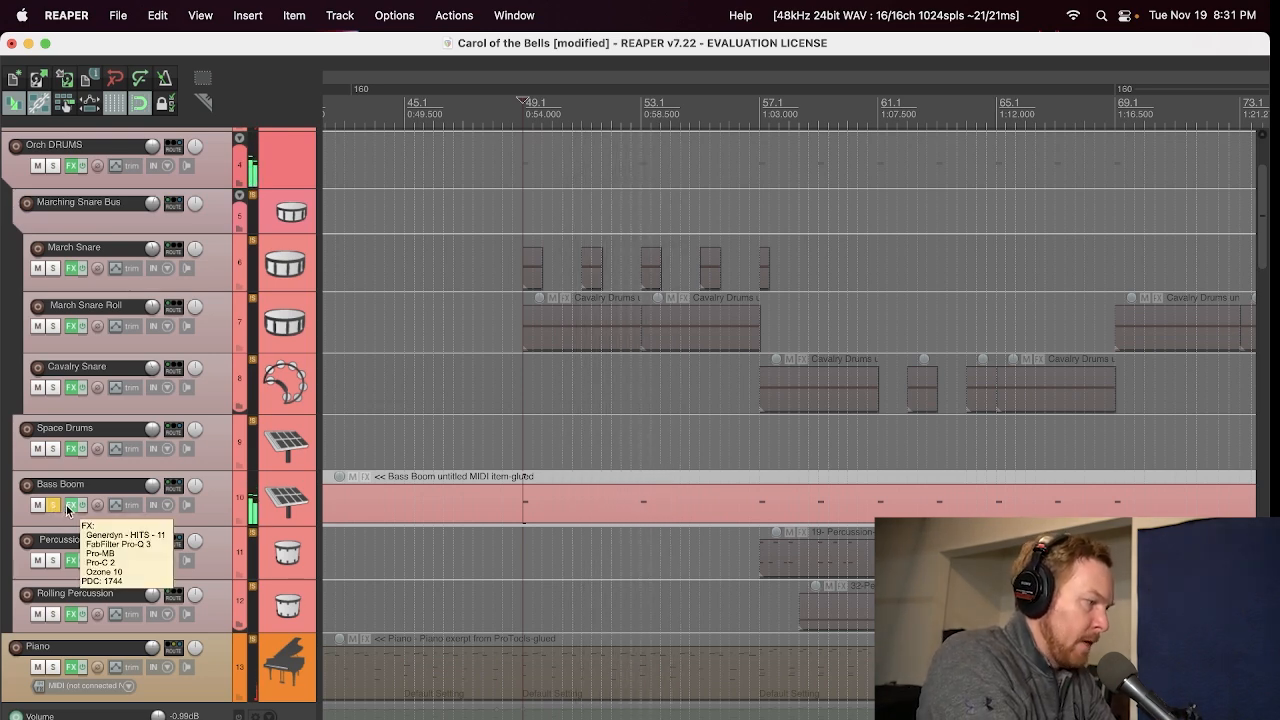
left_click(71, 505)
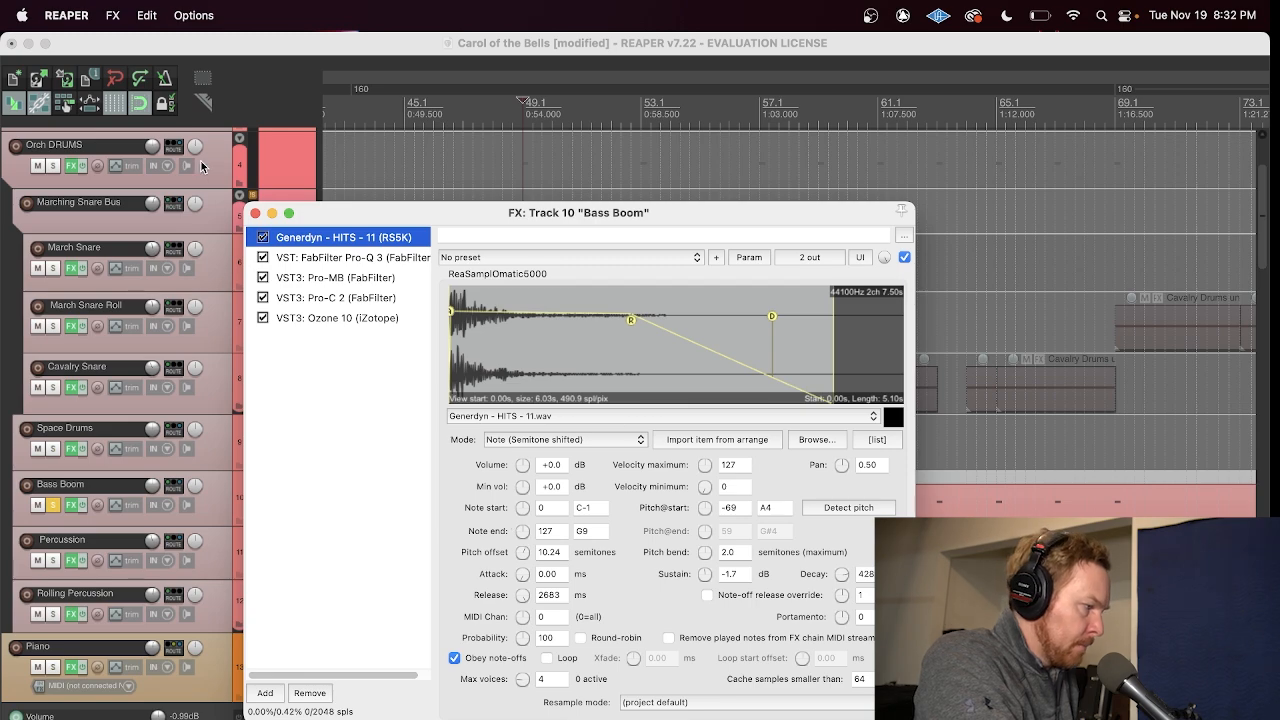
left_click(255, 213)
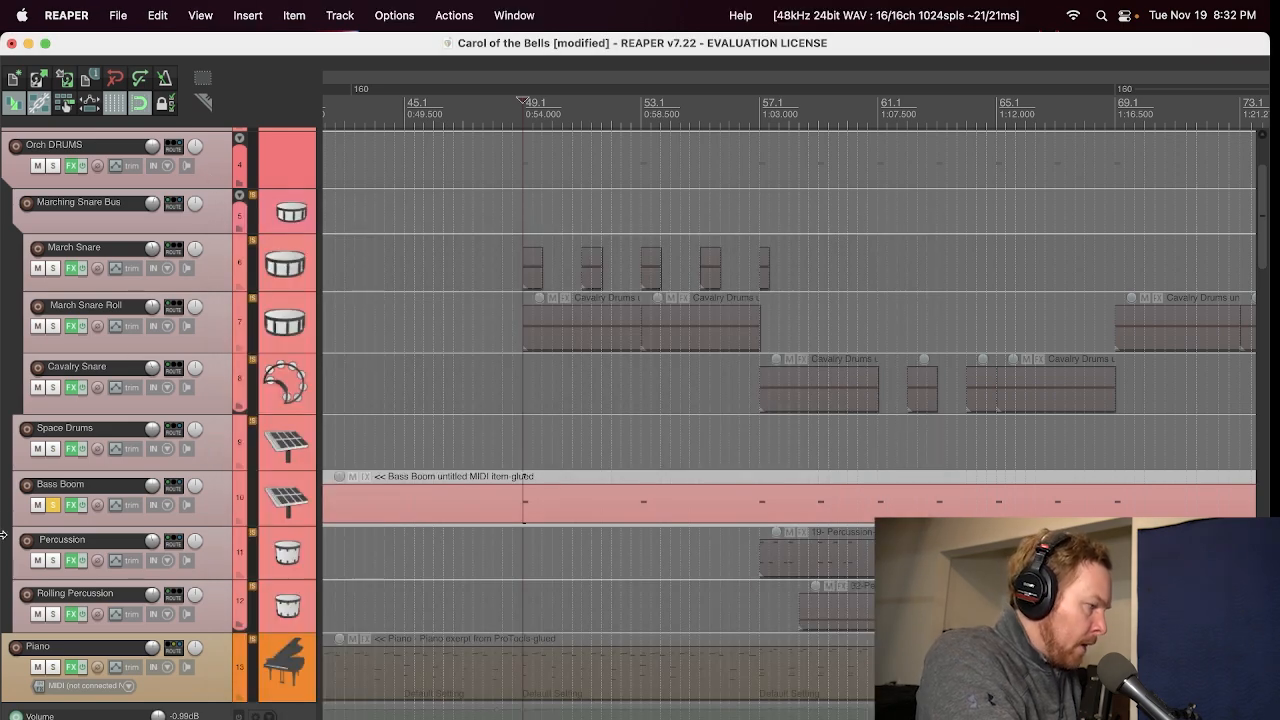
left_click(54, 505)
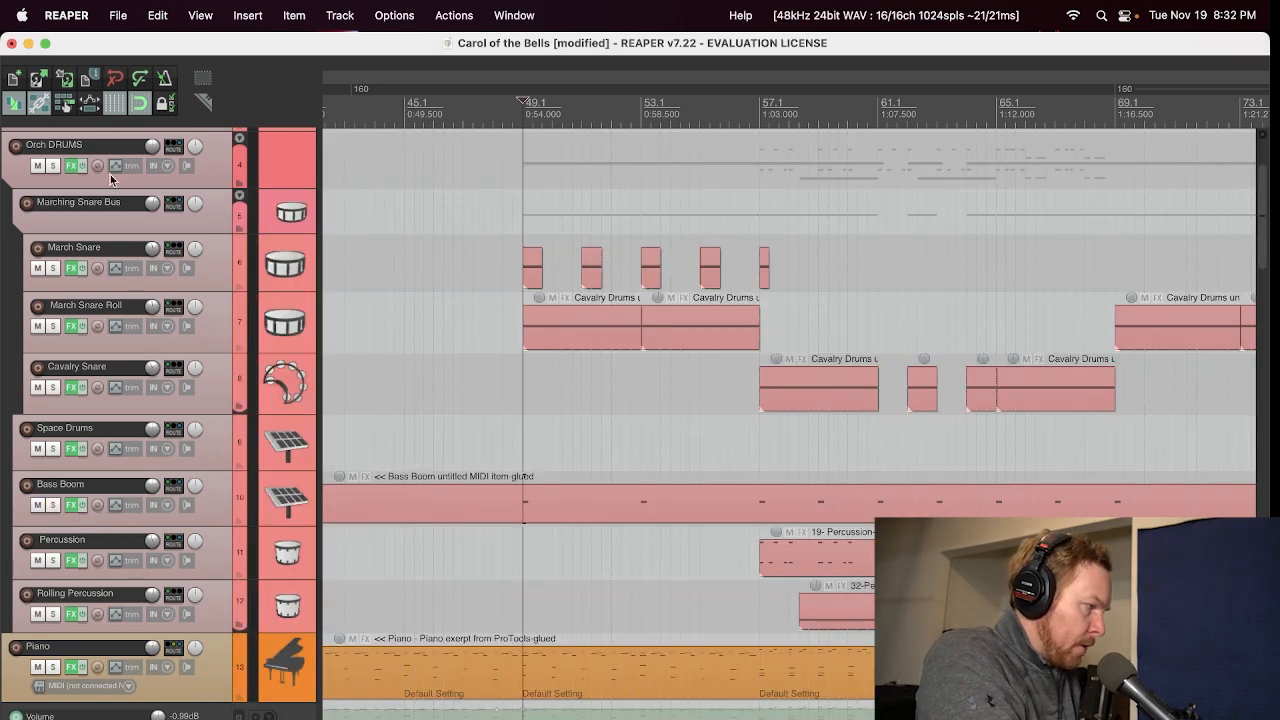
Step: Solo the Orch DRUMS bus, play it from bars 49 and 57, then stop playback and unsolo it
scroll(68, 284, "up", 3)
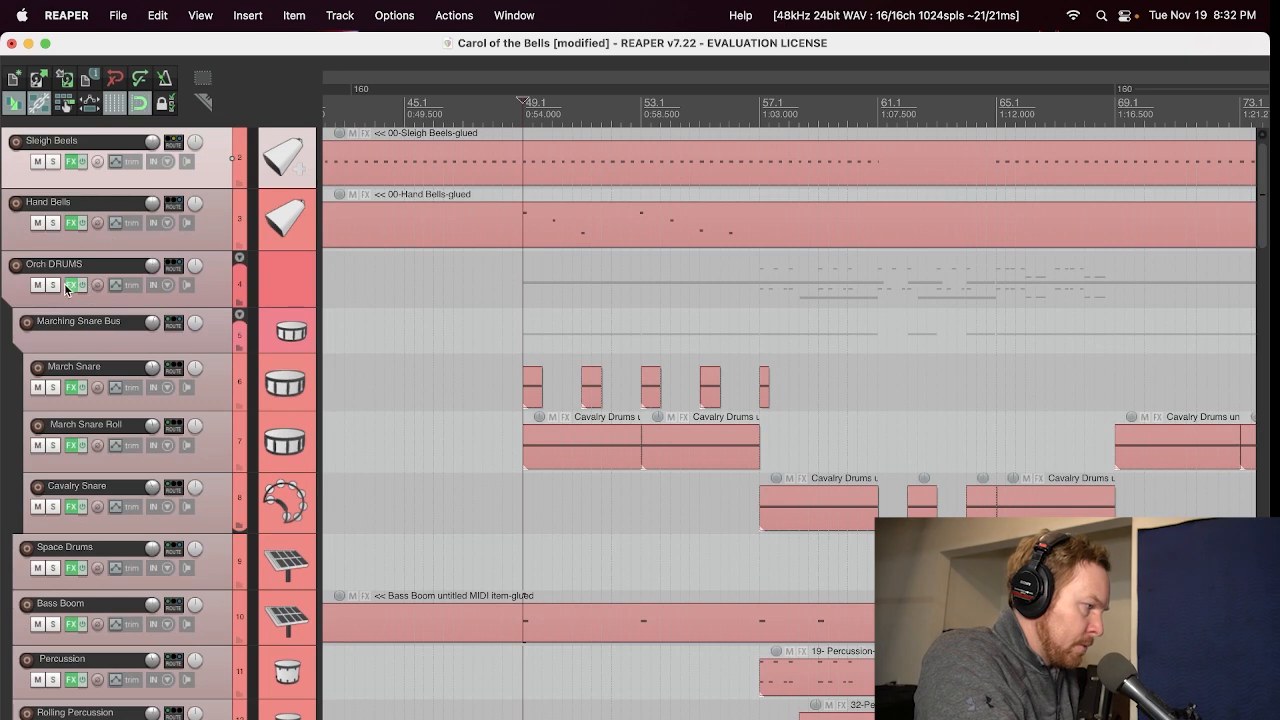
left_click(53, 286)
key("space")
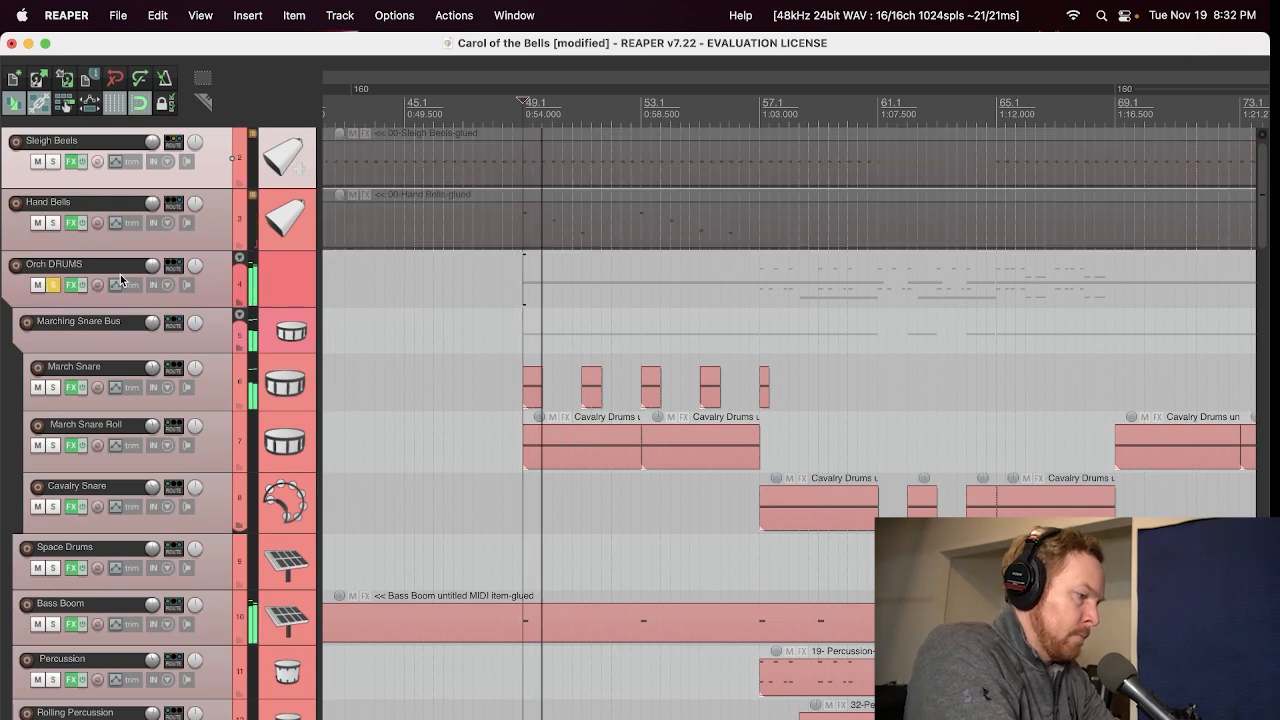
left_click(760, 112)
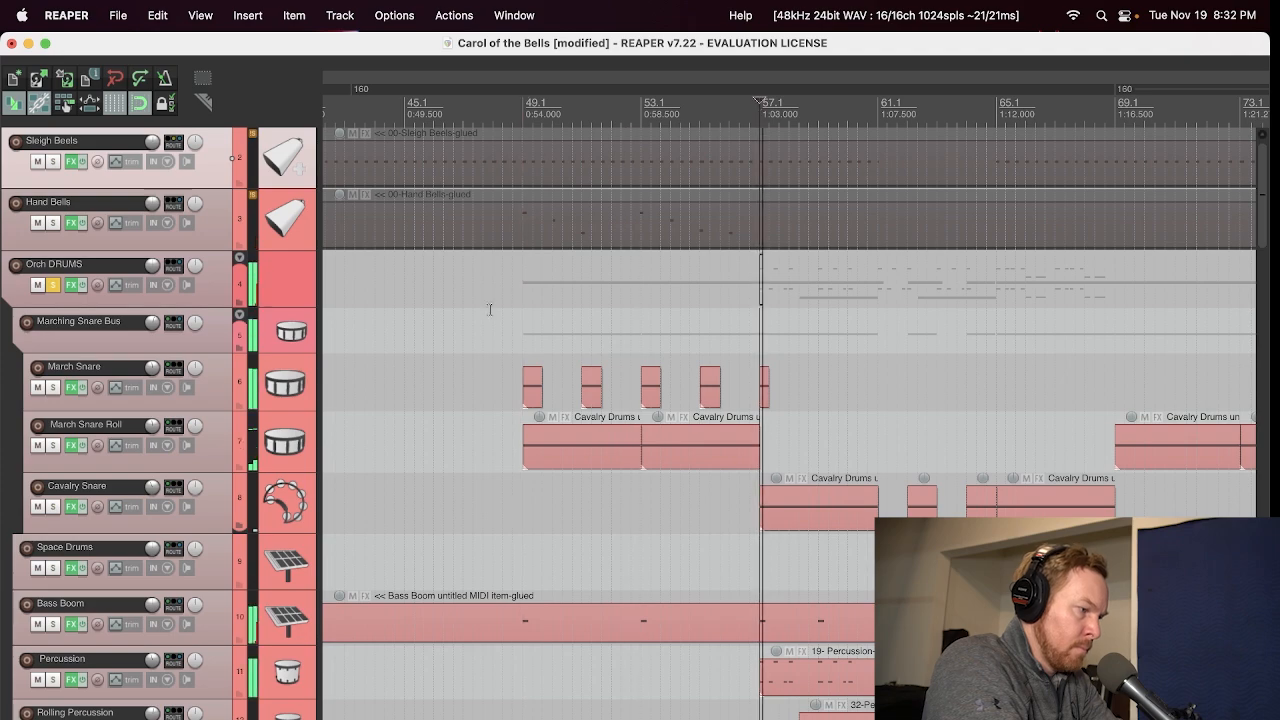
scroll(170, 440, "down", 5)
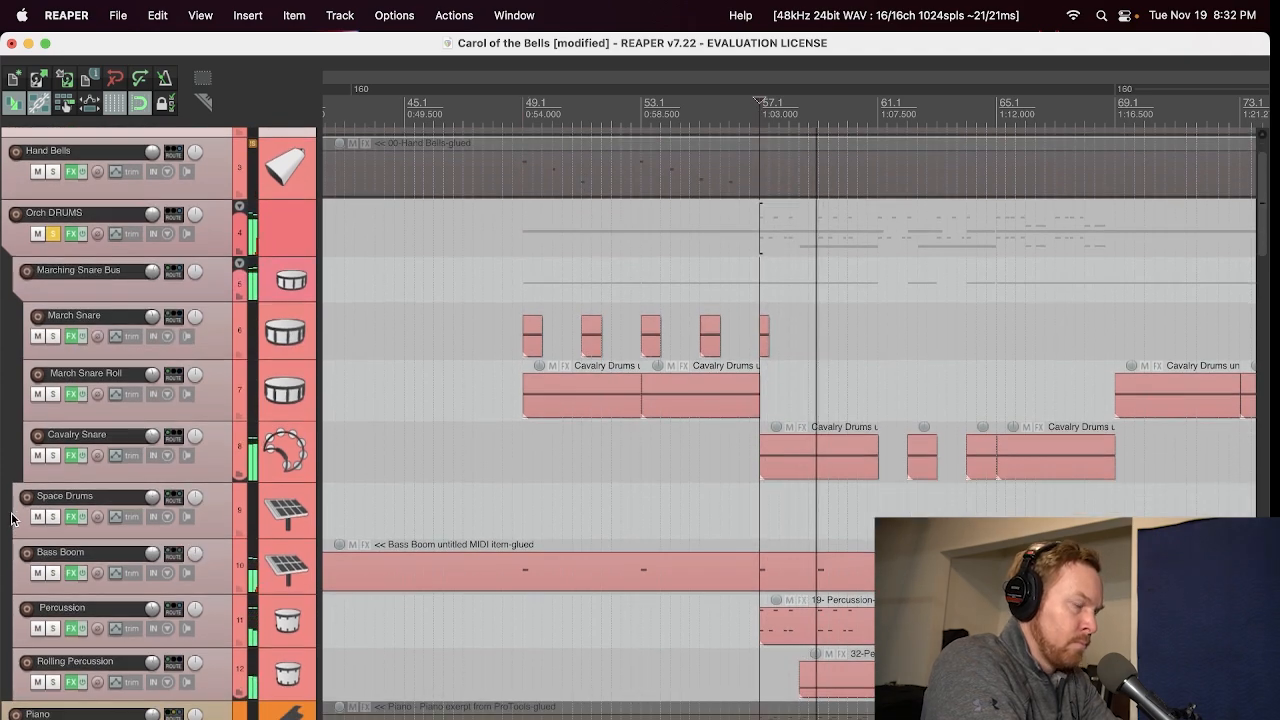
scroll(24, 480, "up", 4)
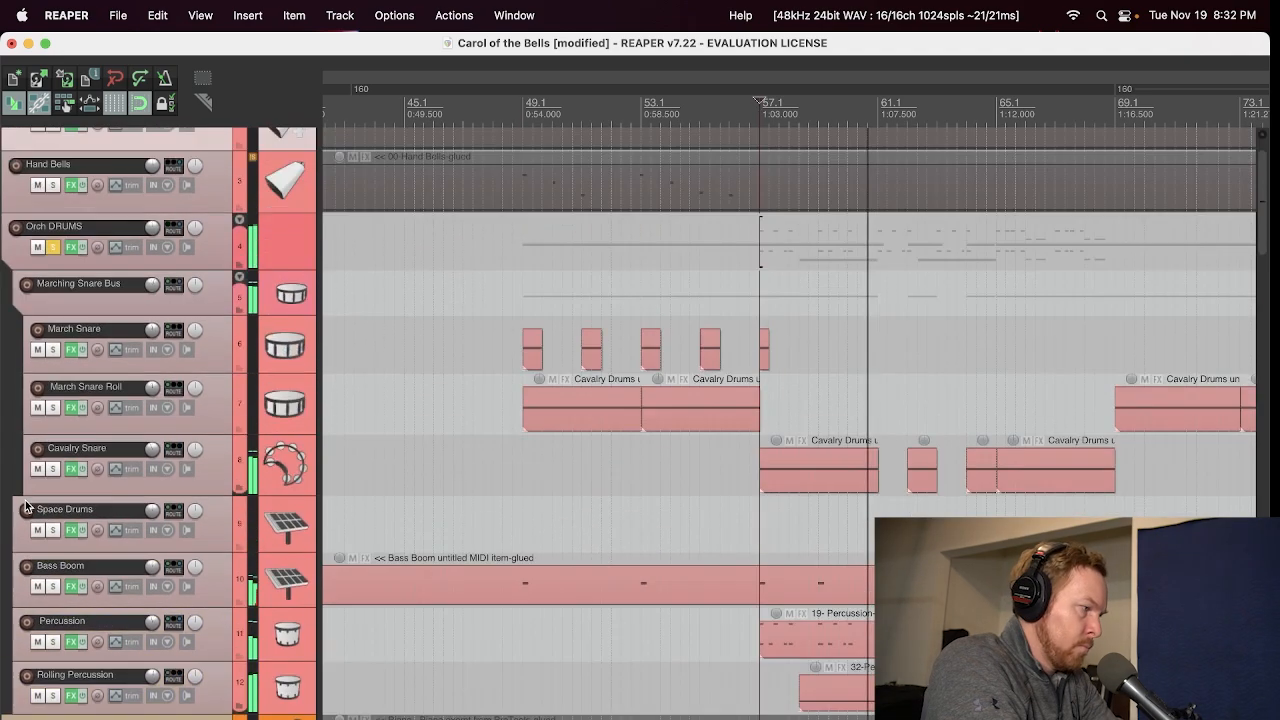
key("space")
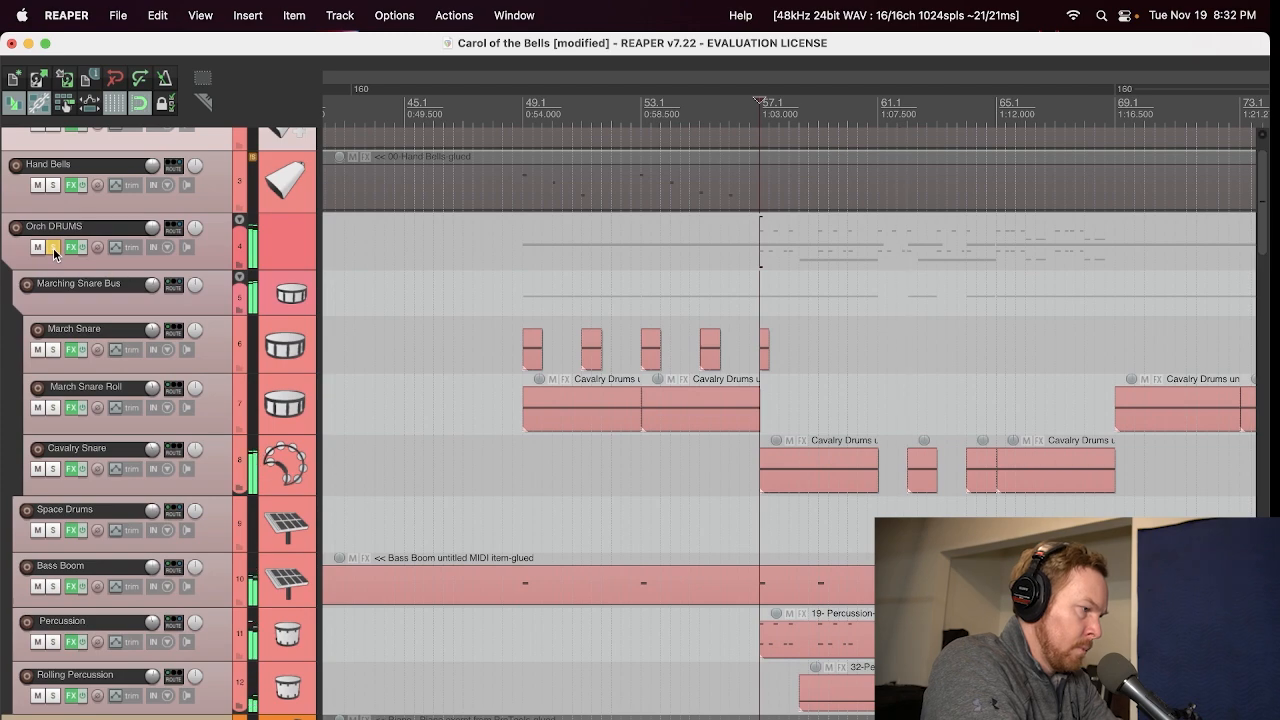
left_click(53, 248)
Step: Play the full arrangement from bar 57 while viewing the percussion, choir and string tracks
scroll(3, 400, "down", 8)
key("space")
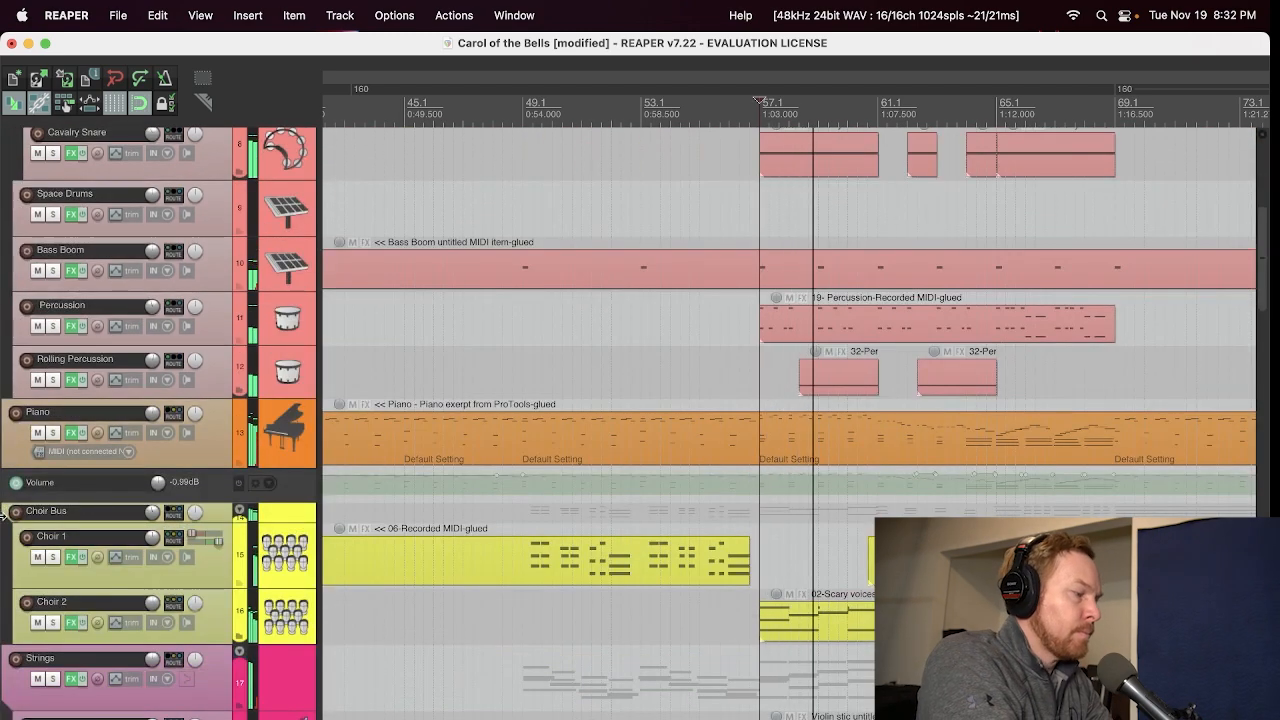
scroll(3, 520, "down", 10)
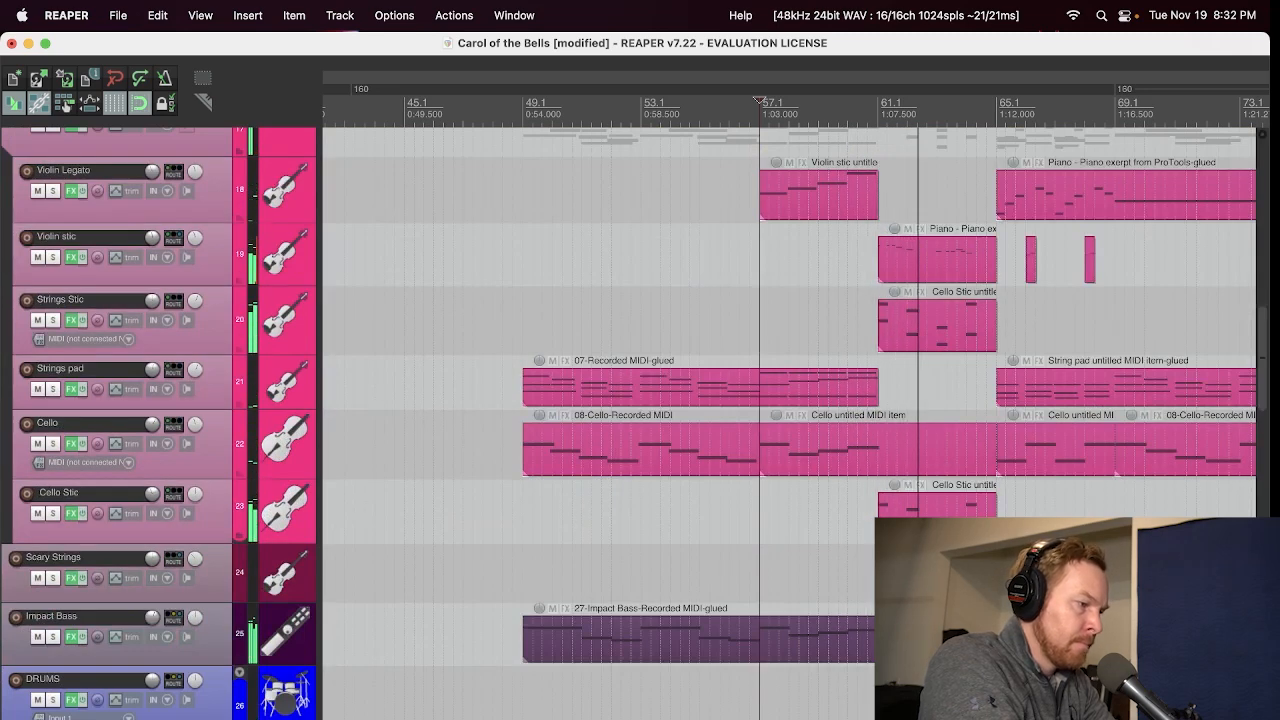
key("space")
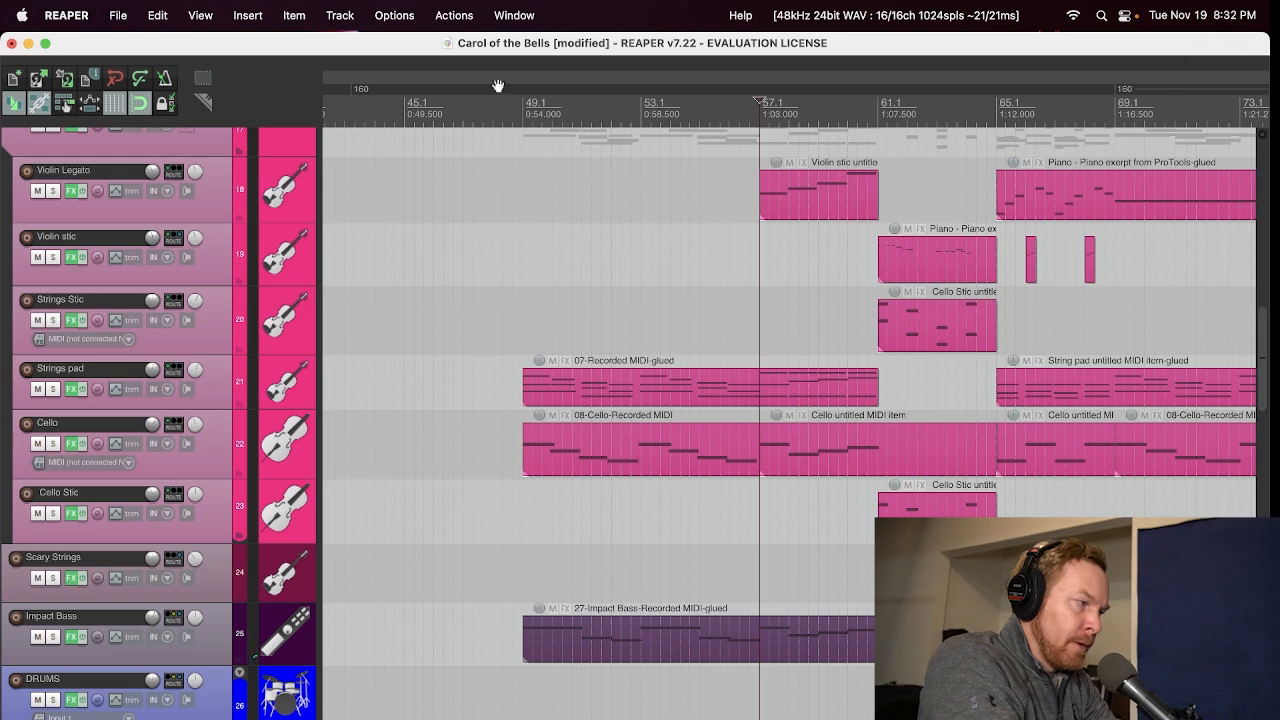
Step: Mute the Impact Bass track and play the arrangement from bar 49 without it
left_click(521, 108)
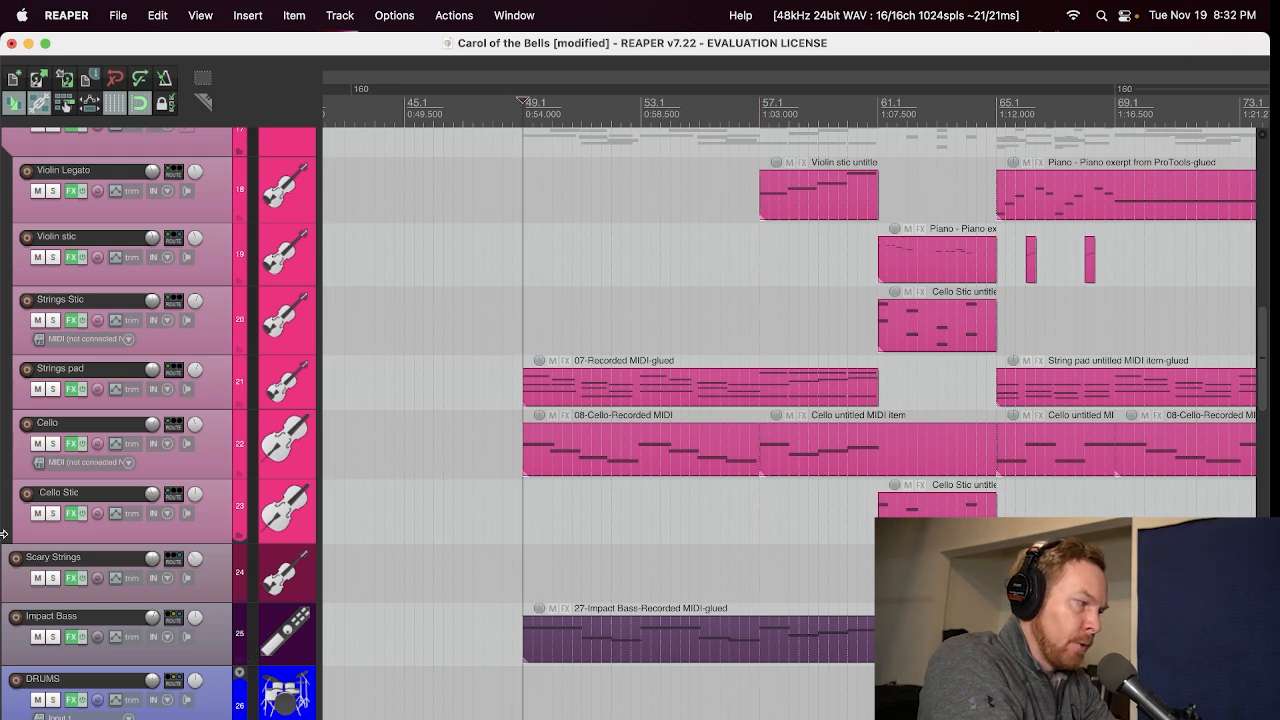
left_click(38, 637)
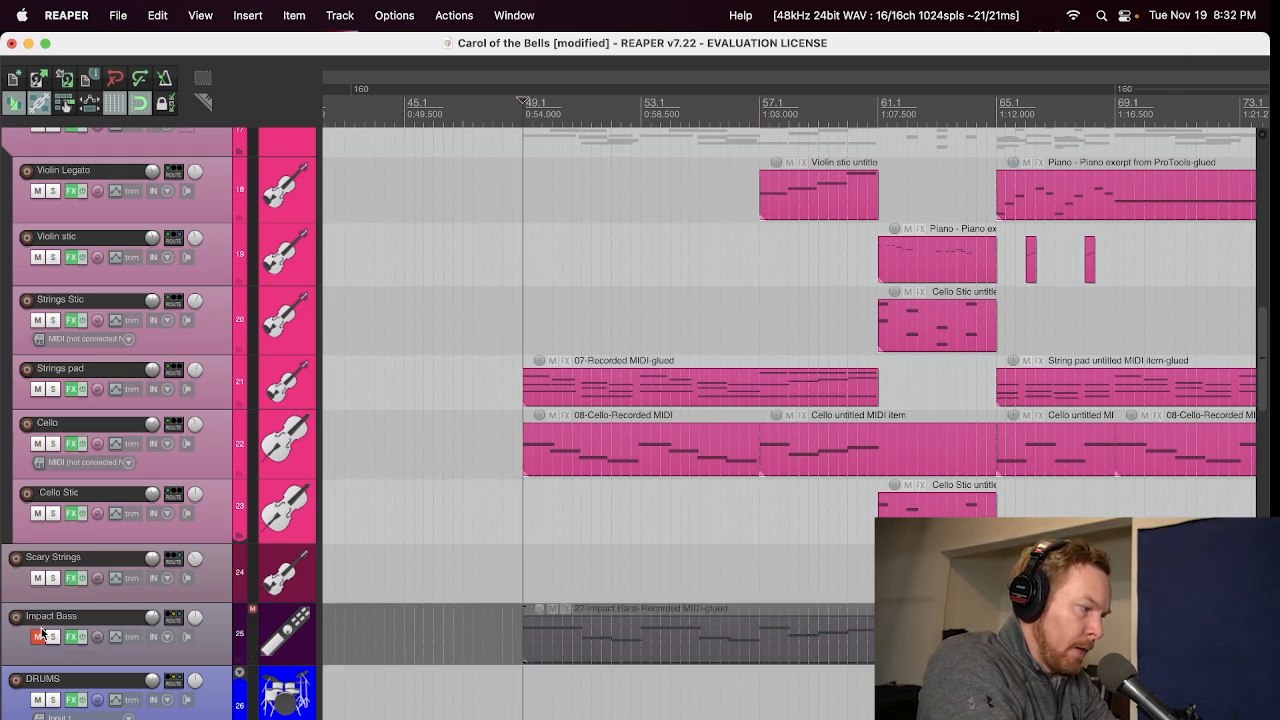
scroll(47, 630, "up", 3)
key("space")
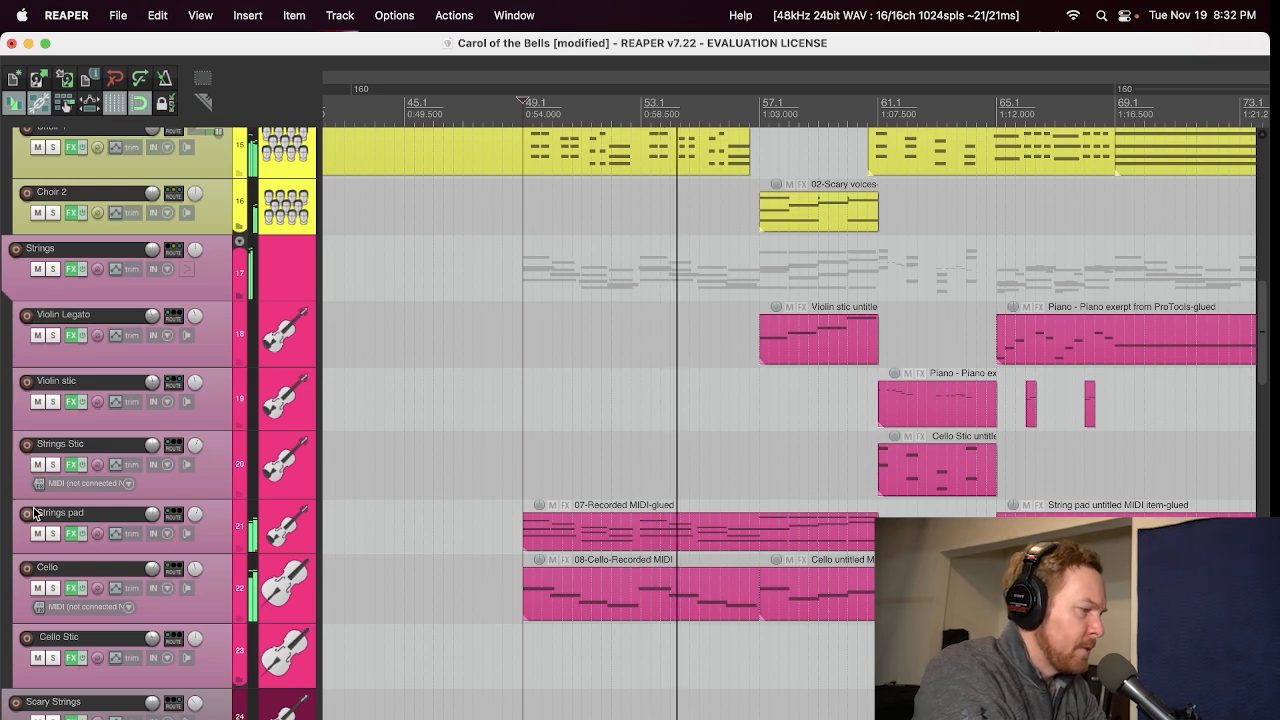
Step: Unmute the Impact Bass track and play the arrangement from bar 49 with it included
scroll(6, 550, "down", 3)
left_click(37, 633)
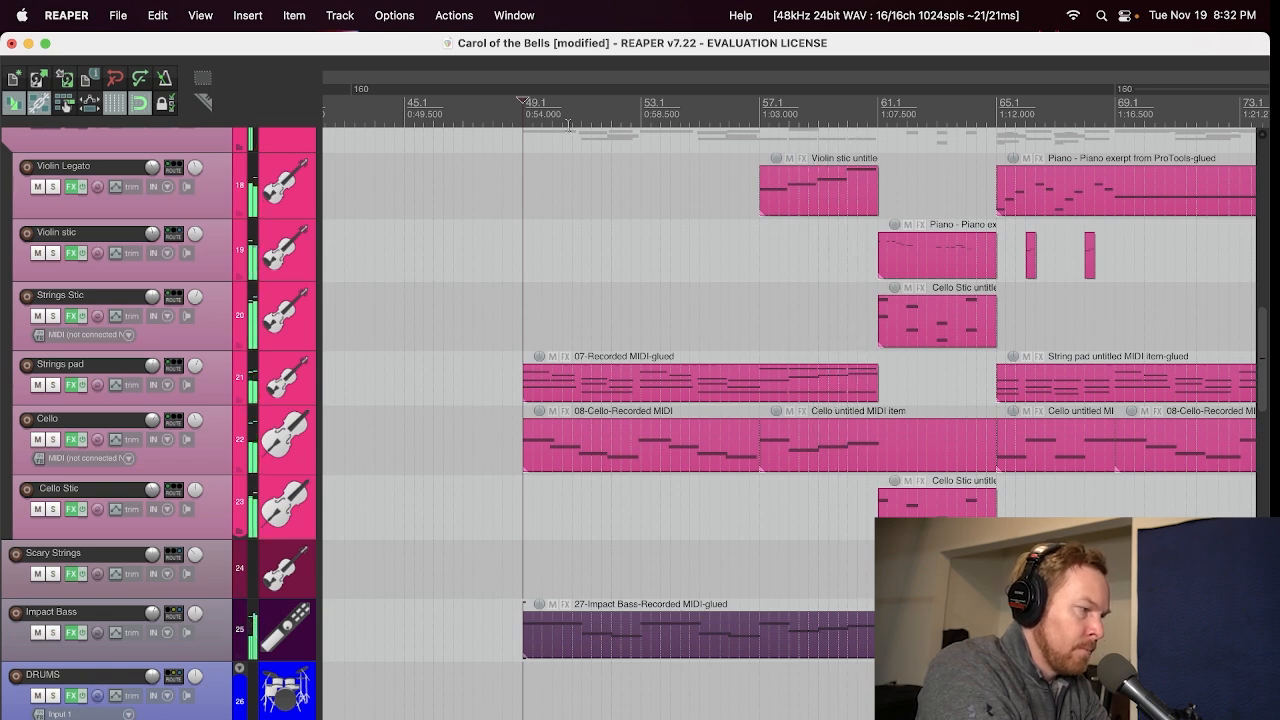
key("space")
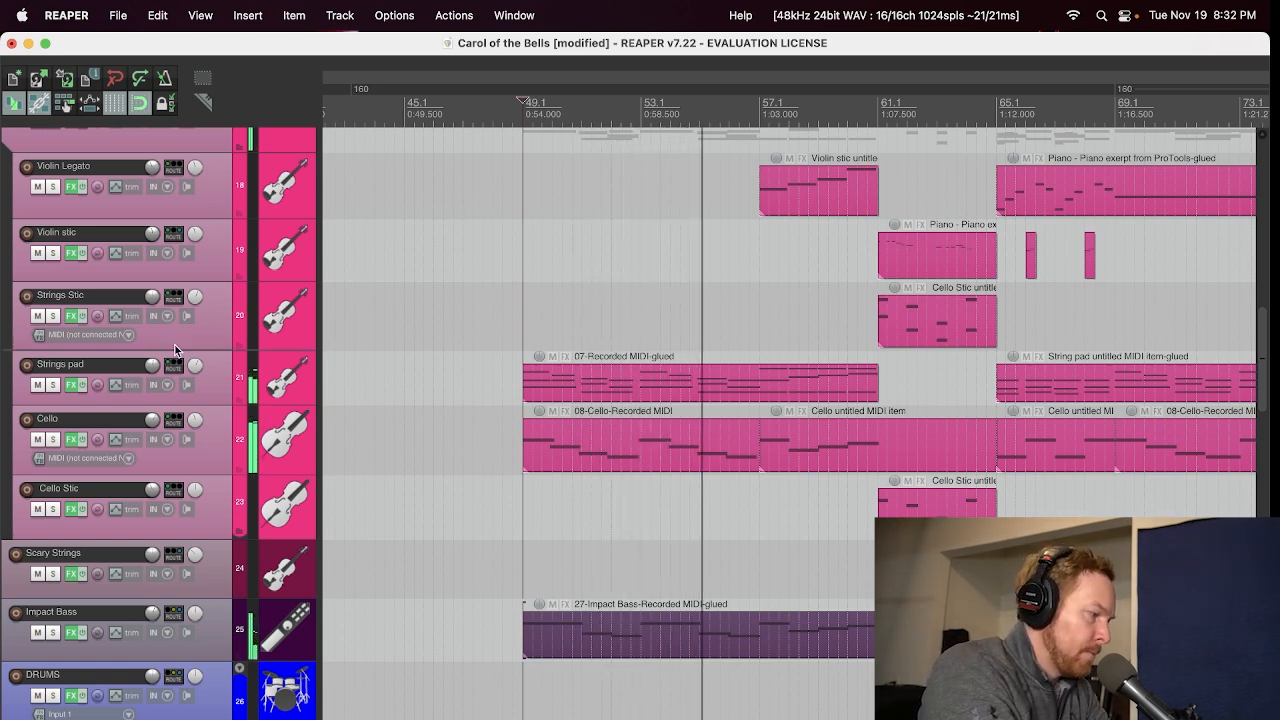
key("space")
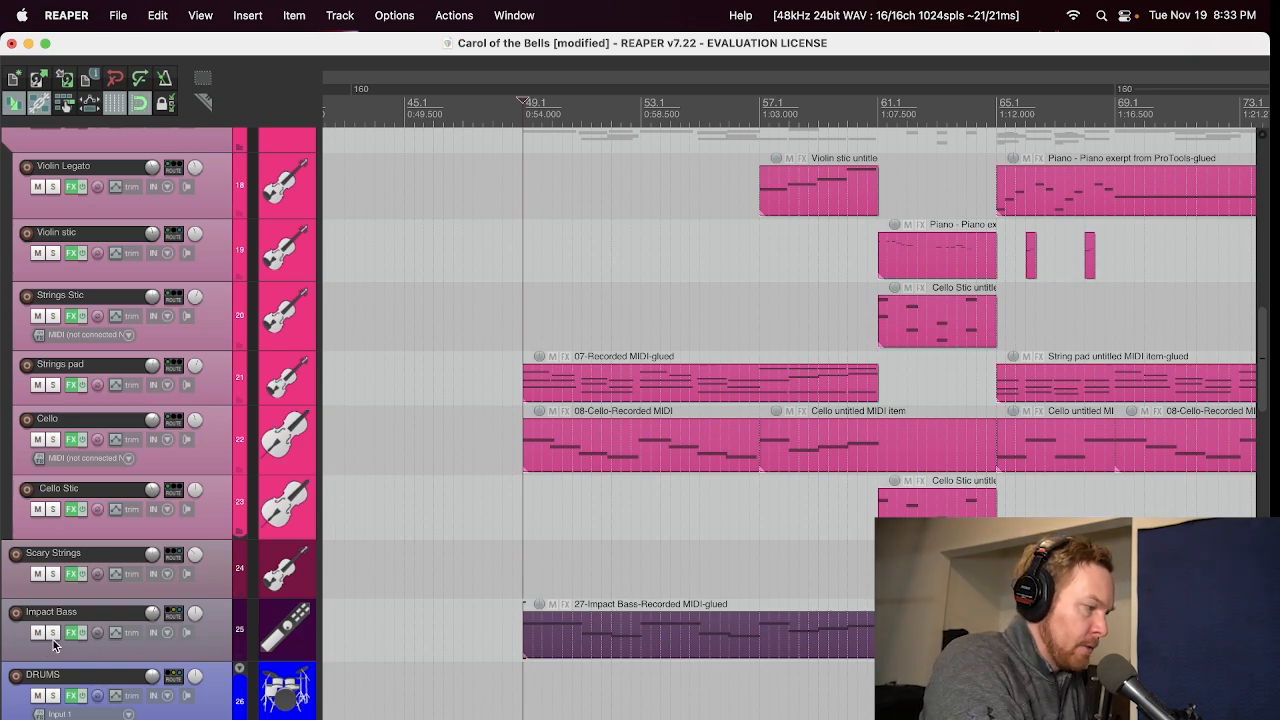
Step: Inspect the Kontakt Bass Juggernaut Thick Sub preset on the Impact Bass track and audition notes on its virtual keyboard
left_click(70, 633)
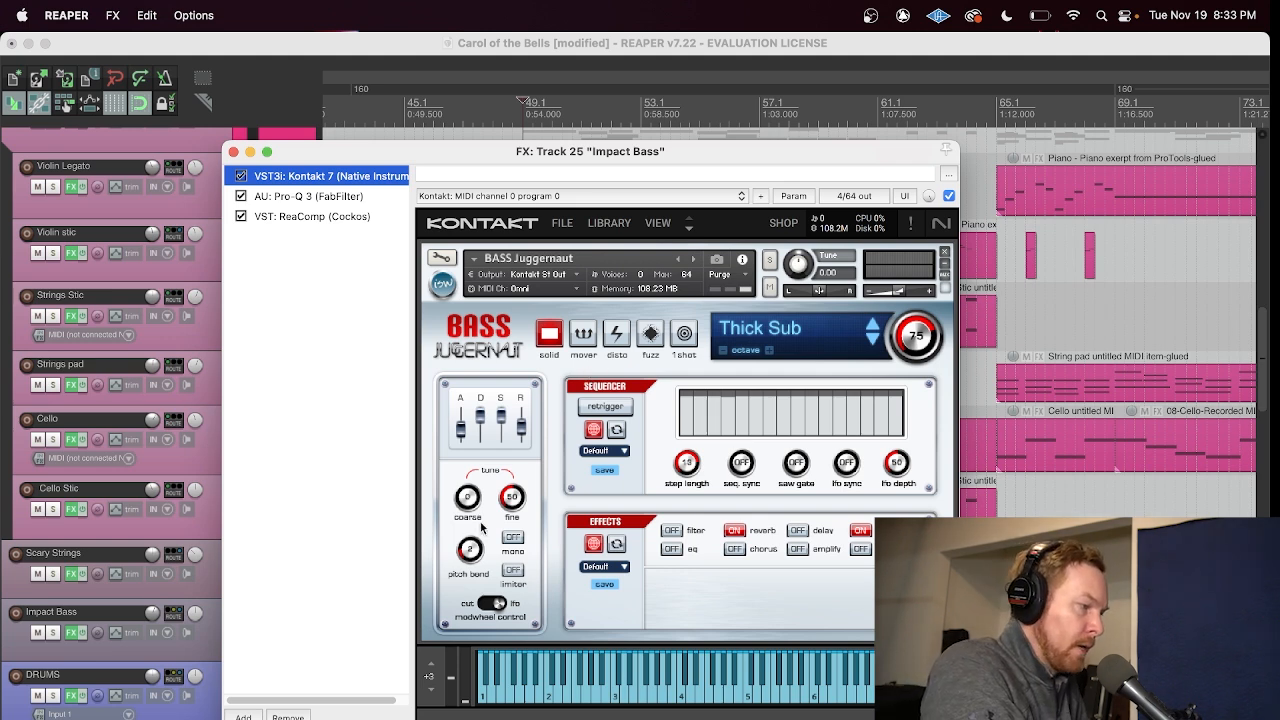
left_click(710, 421)
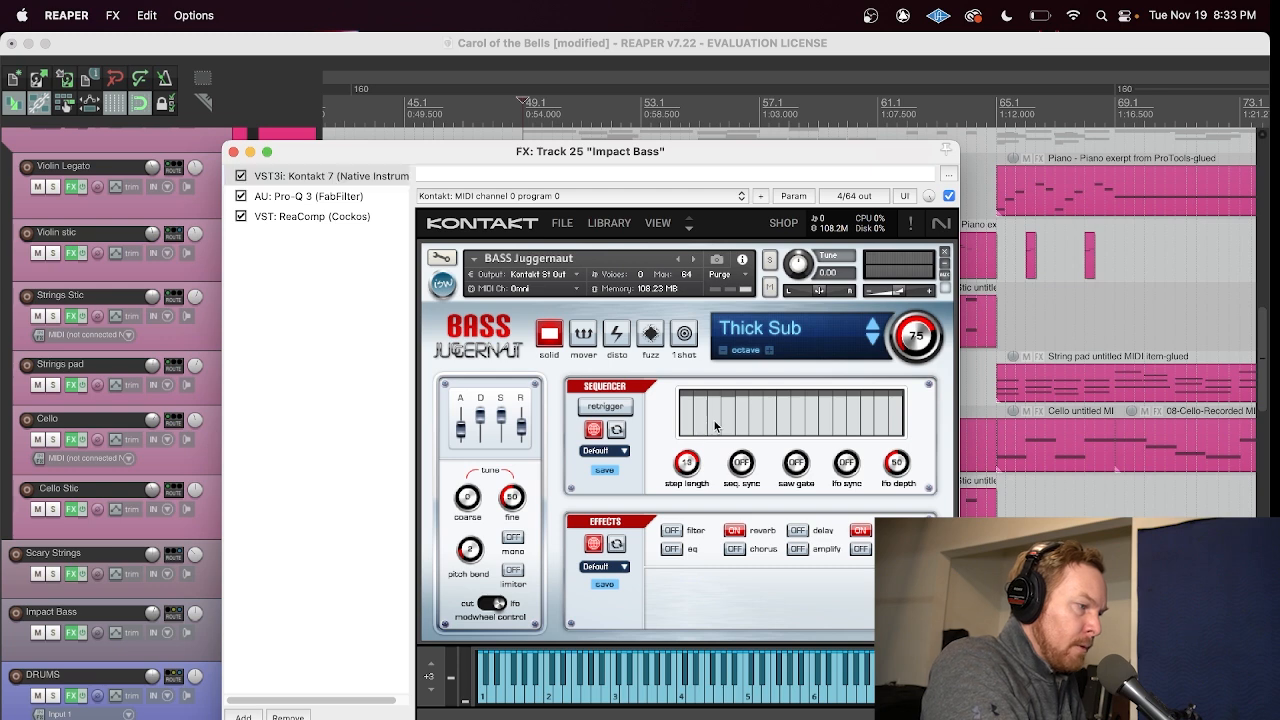
left_click(737, 704)
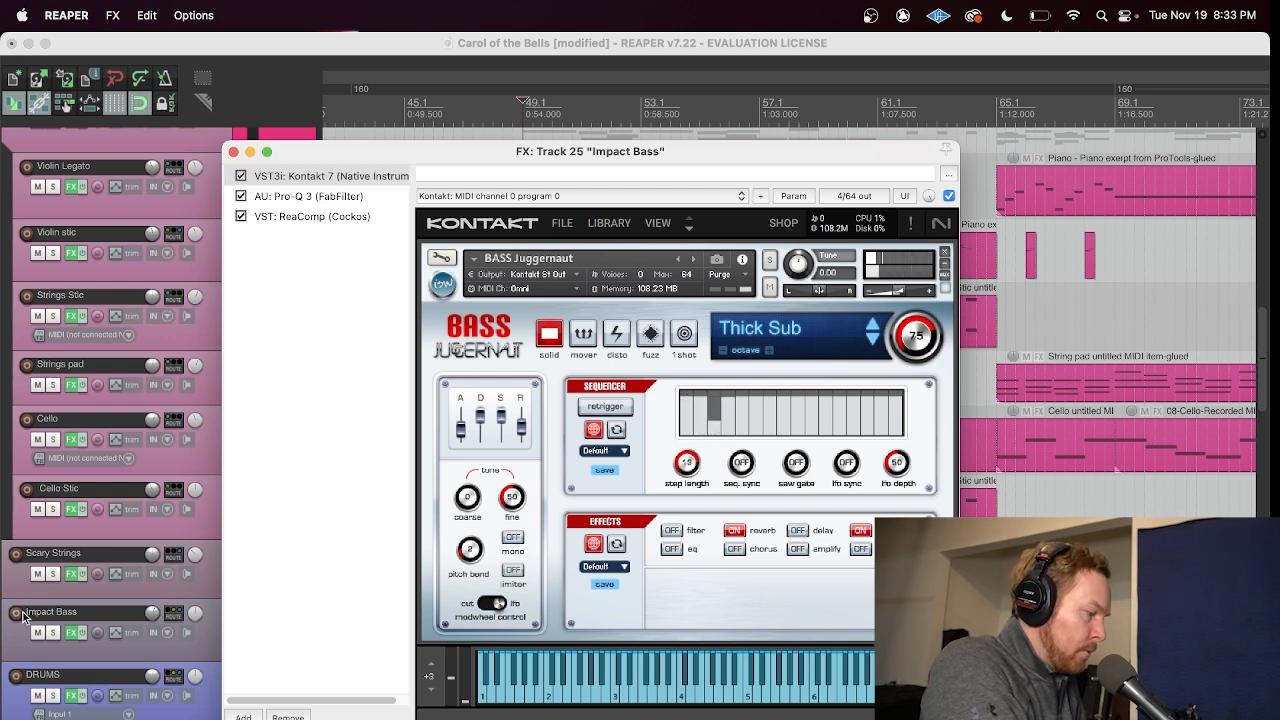
left_click(537, 694)
left_click(490, 700)
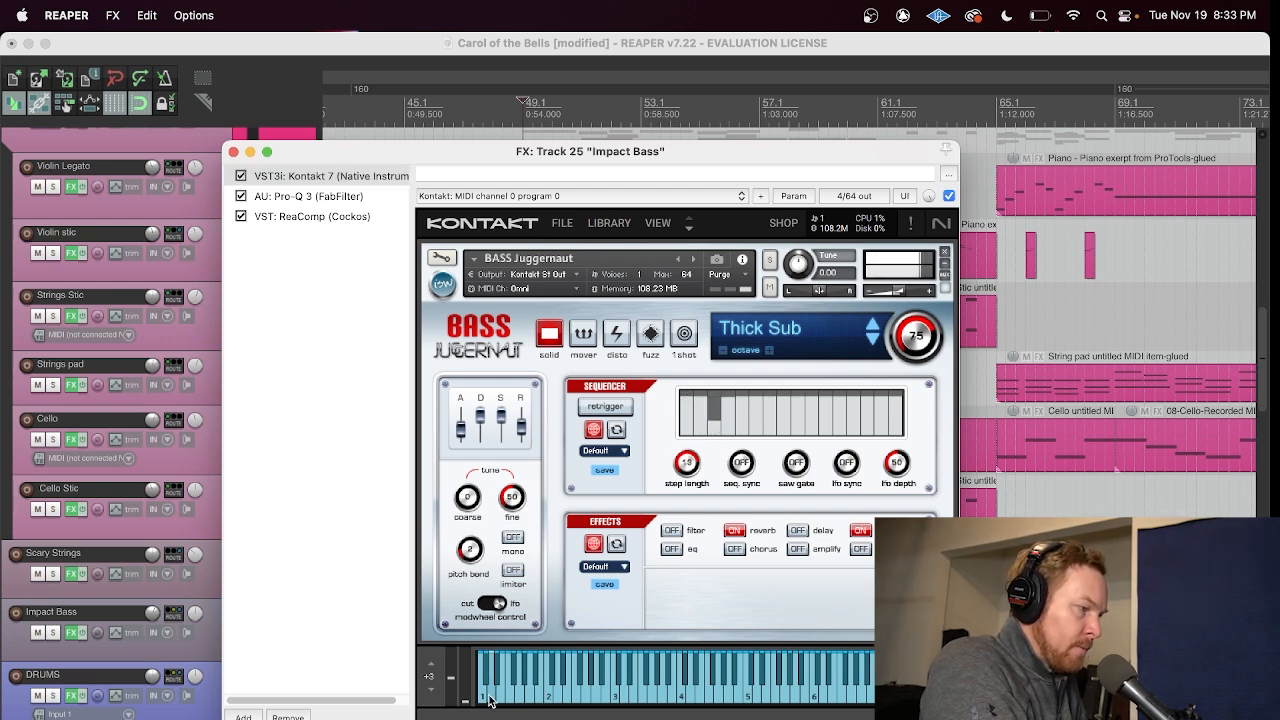
Step: Audition the lowest note of the Thick Sub bass preset and close the Impact Bass effects window
left_click(485, 700)
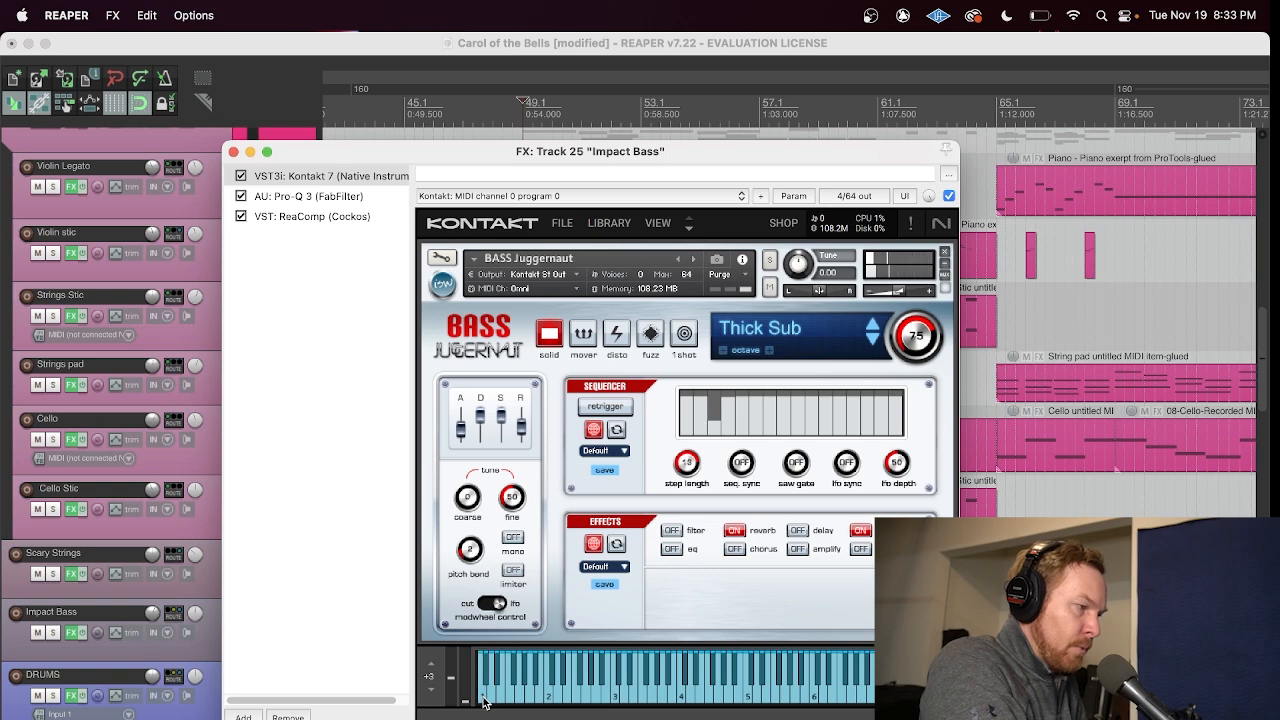
left_click(232, 154)
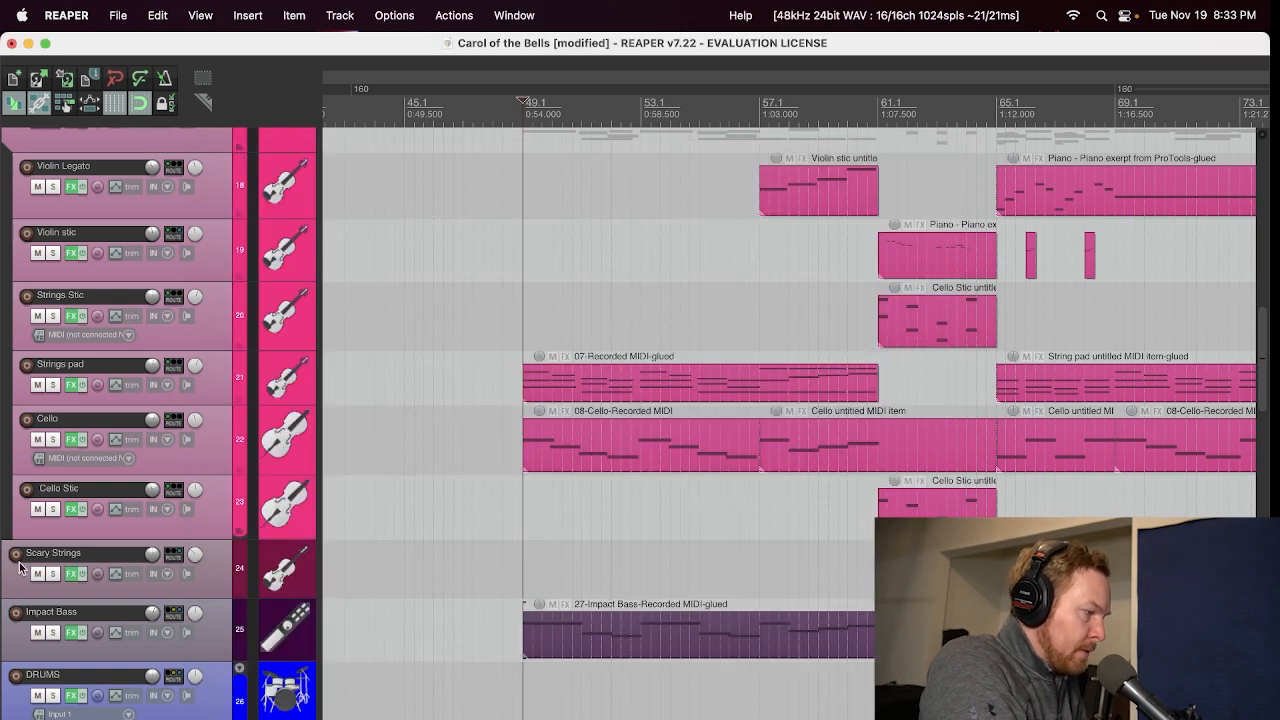
Step: Play the arrangement from the 120 tempo change, where the long held cello clip starts
scroll(1018, 470, "down", 5)
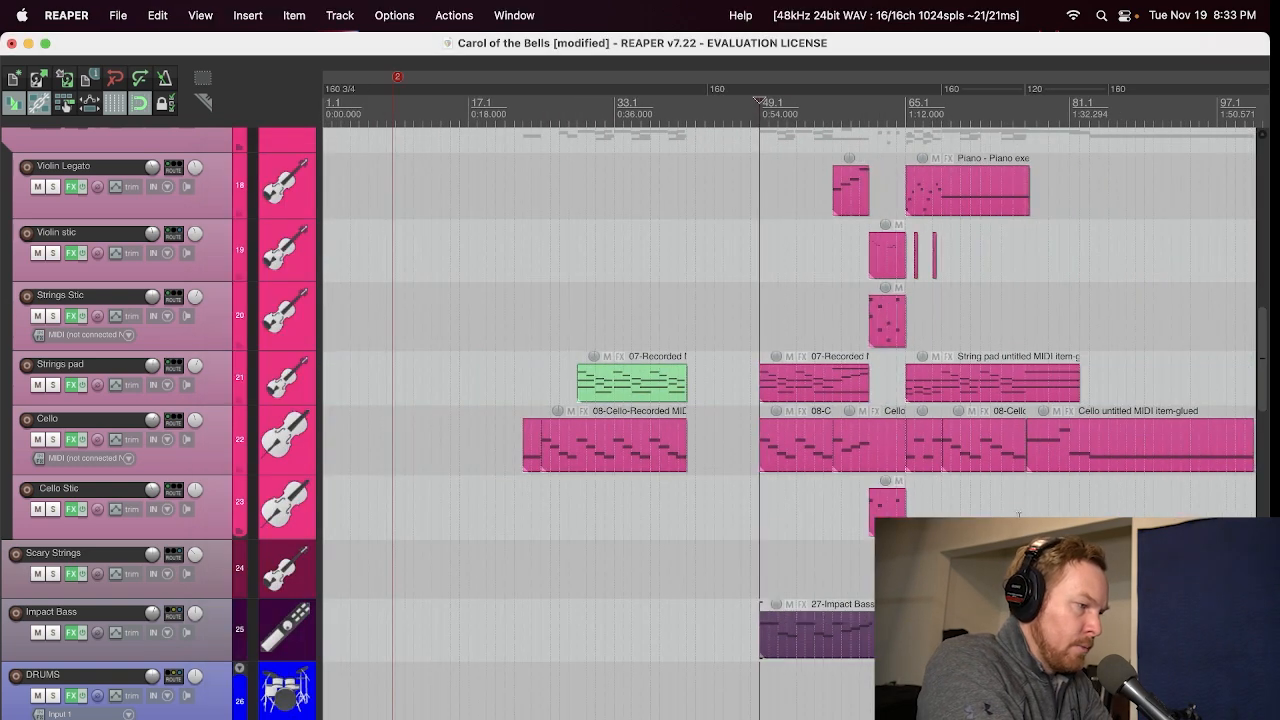
left_click(1020, 512)
key("space")
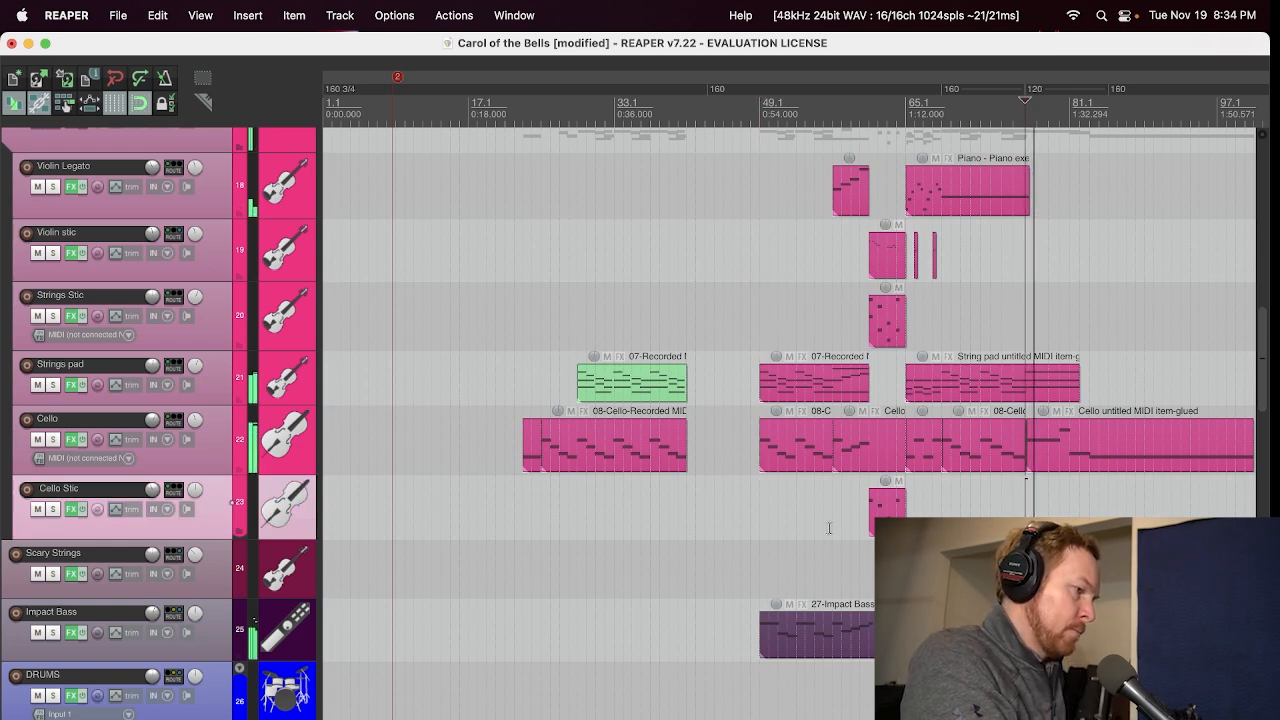
Step: Examine the Amplified Cello Quartet: Evil preset and the LABS preset list on the Scary Strings track, and close its effects window
left_click(74, 575)
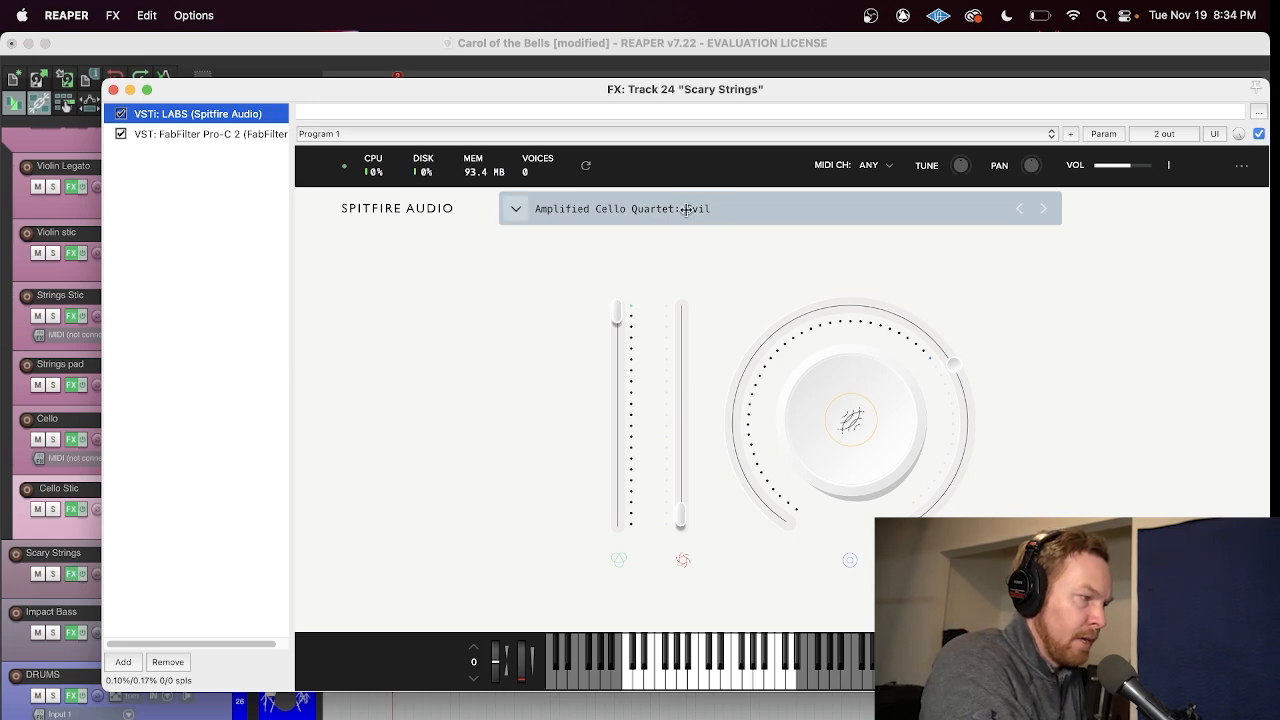
left_click(748, 211)
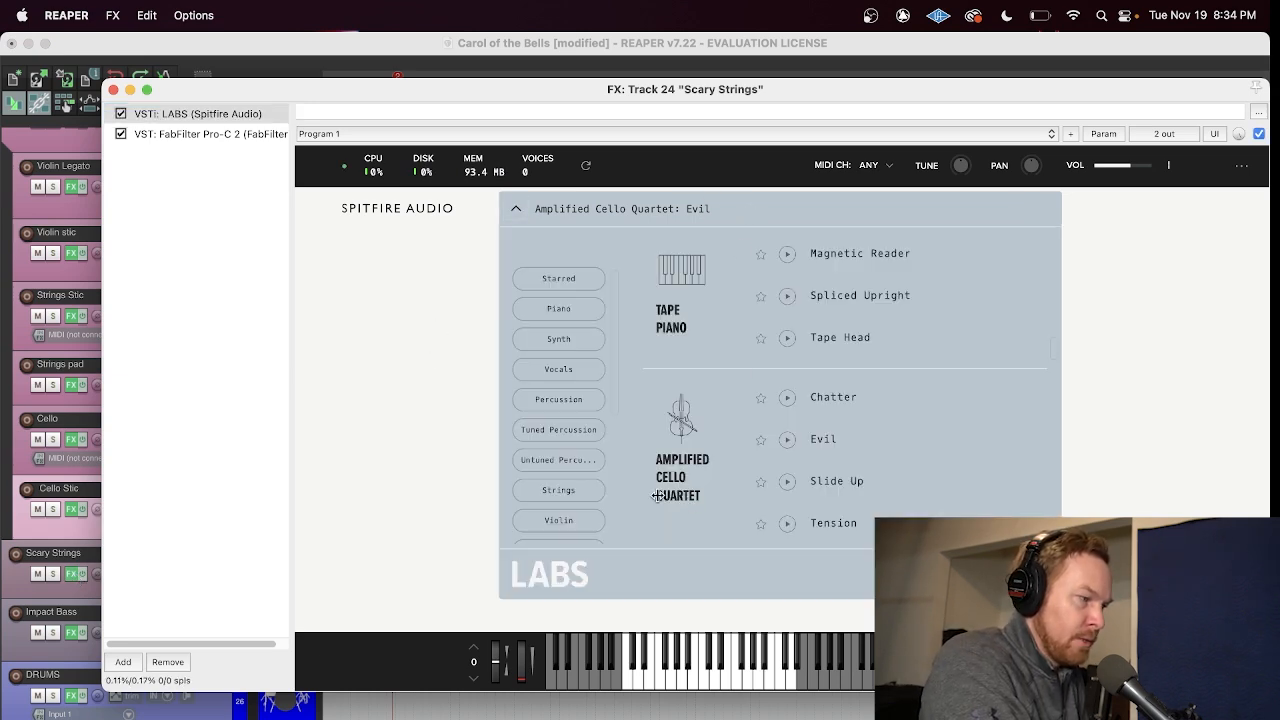
left_click(411, 460)
left_click(113, 90)
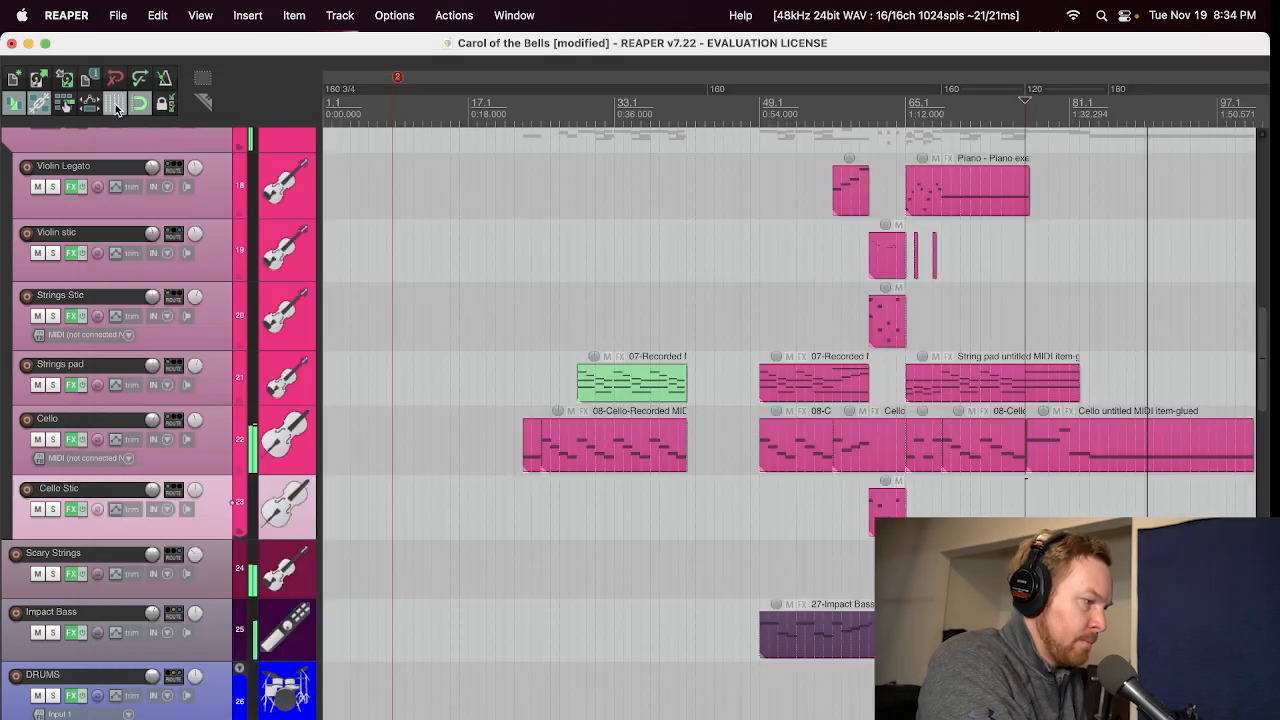
Step: Solo the Scary Strings track briefly during playback, unsolo it and view its rising MIDI clip
left_click(54, 573)
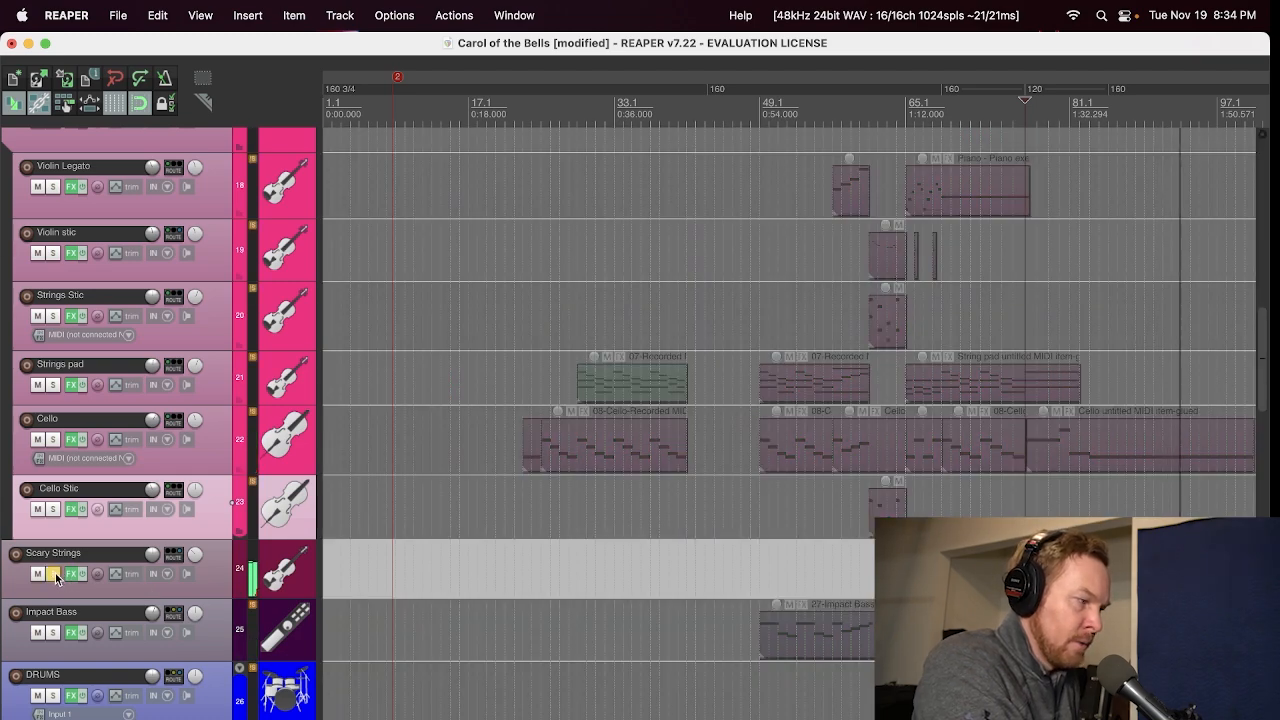
left_click(54, 573)
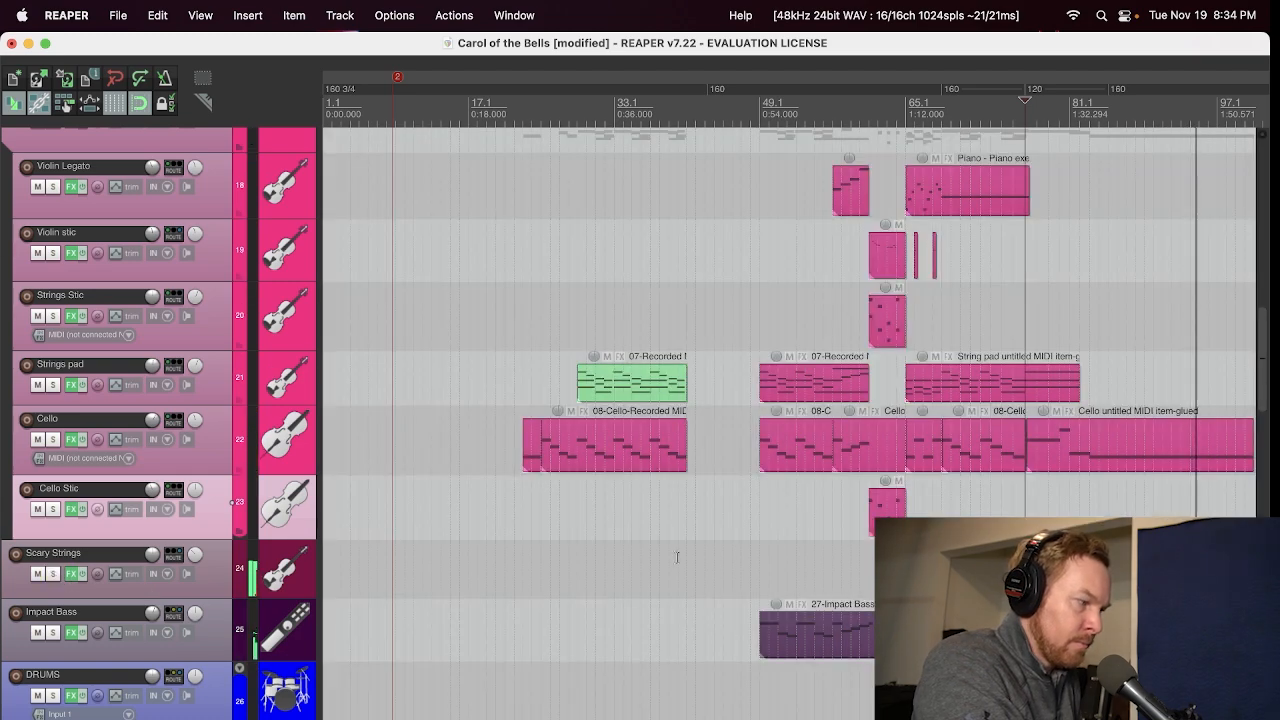
scroll(708, 552, "down", 3)
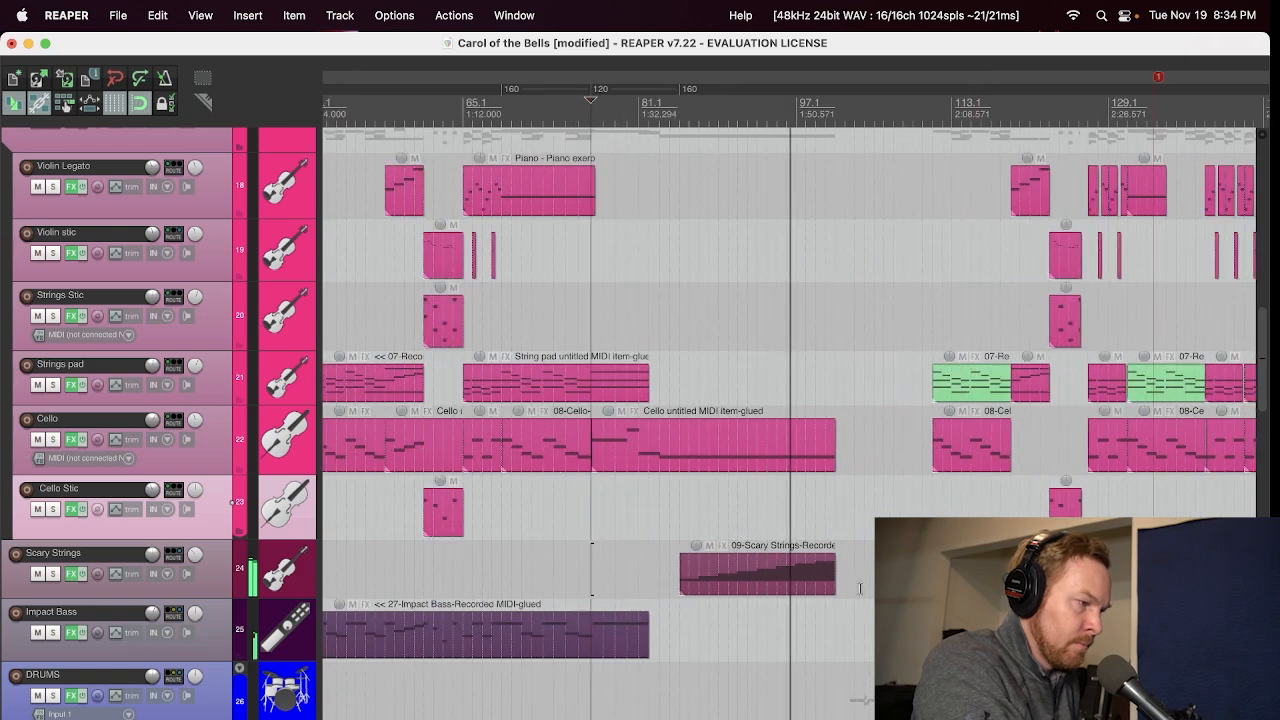
scroll(724, 565, "up", 3)
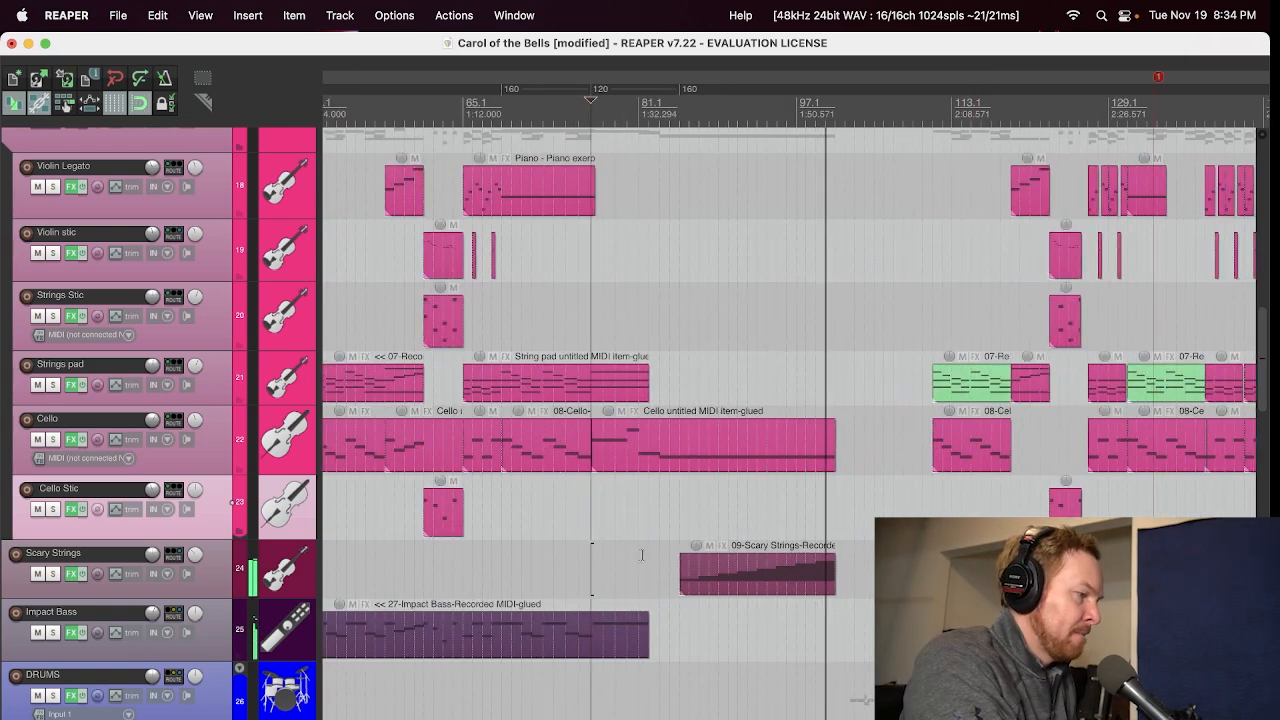
Step: Stop playback, place the cursor at the start of the last Rolling Percussion clip and solo that track
scroll(3, 512, "up", 4)
scroll(3, 512, "up", 2)
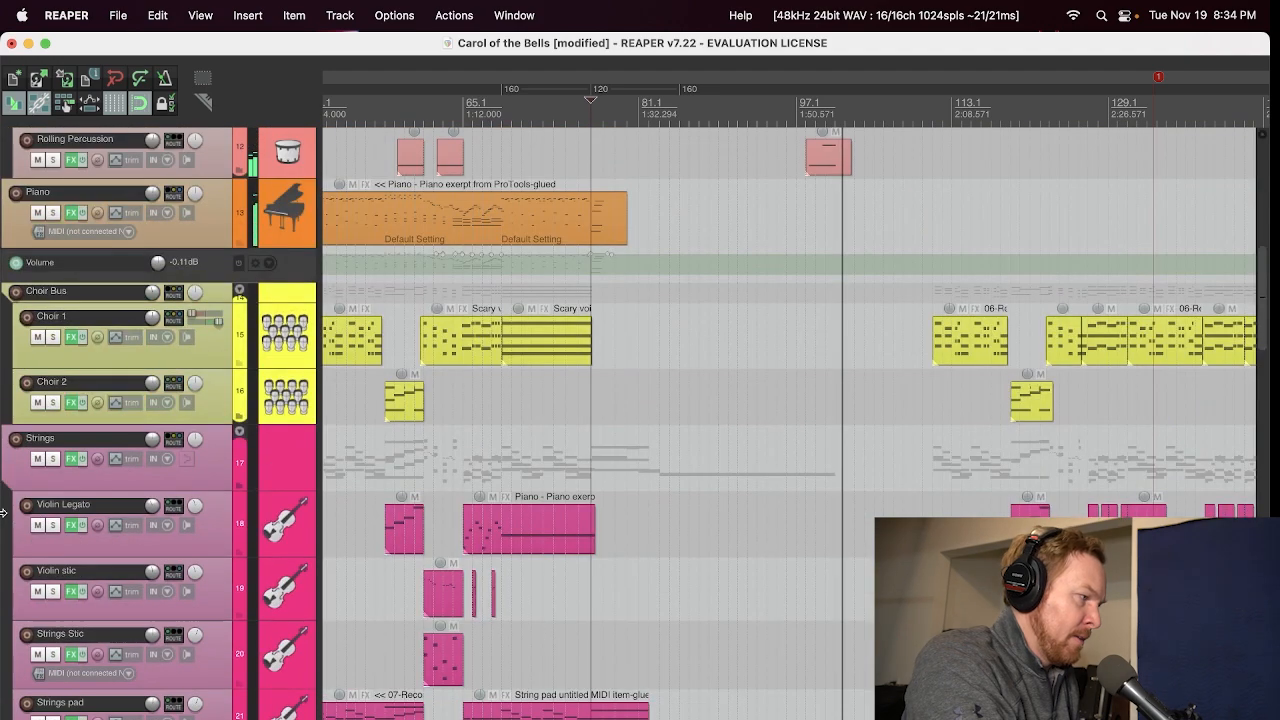
key("space")
left_click(805, 114)
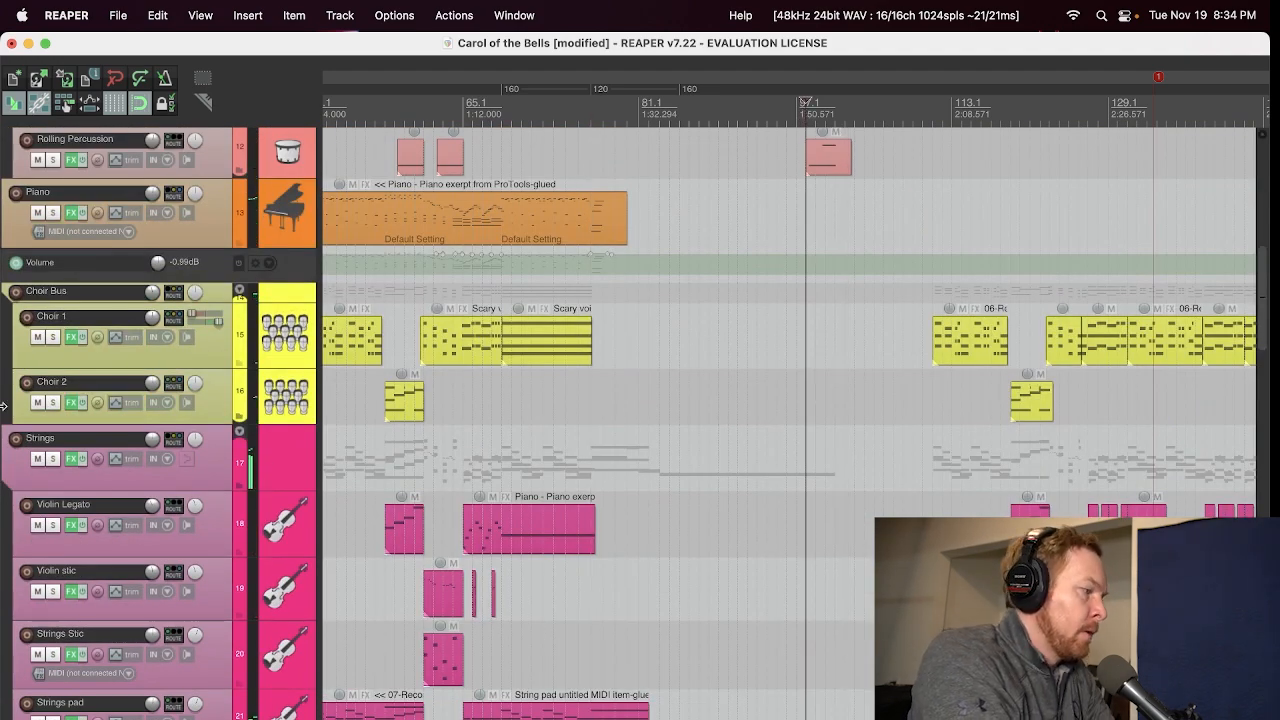
scroll(25, 400, "up", 4)
left_click(50, 400)
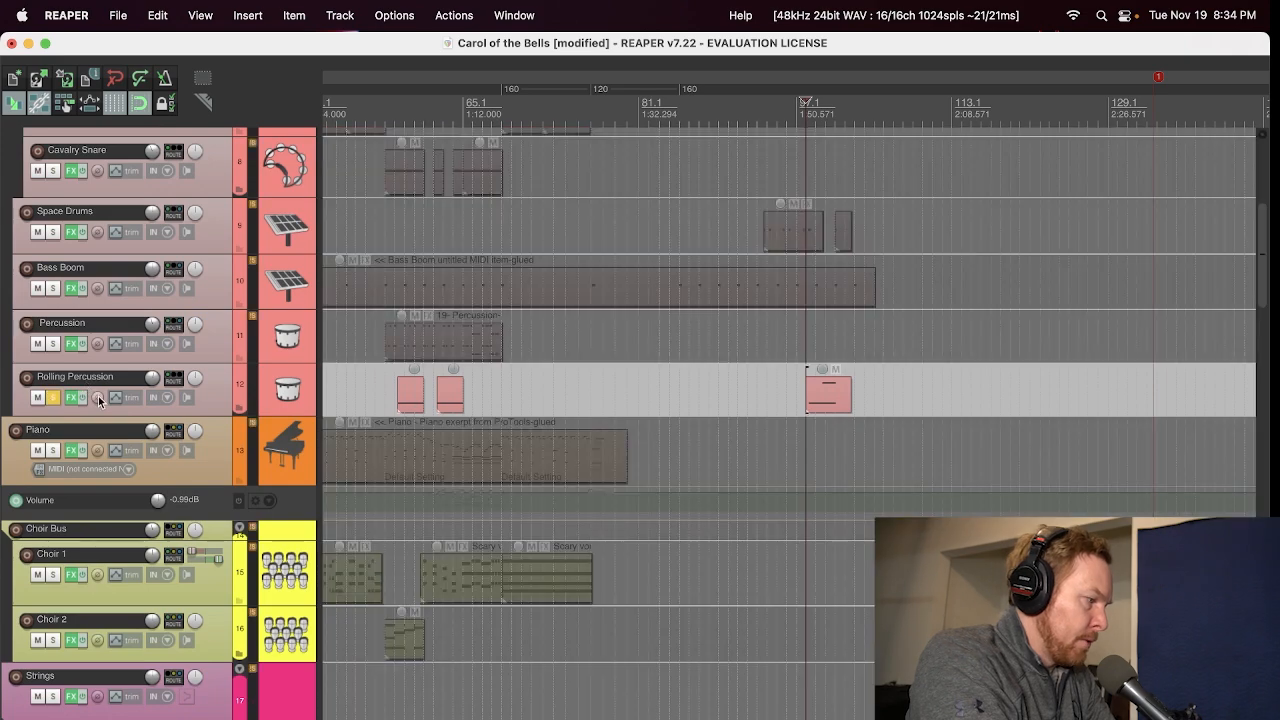
Step: Play the soloed Rolling Percussion part with its Nexus DR Rolls Menu preset shown, and close the plug-in and unsolo the track
left_click(71, 397)
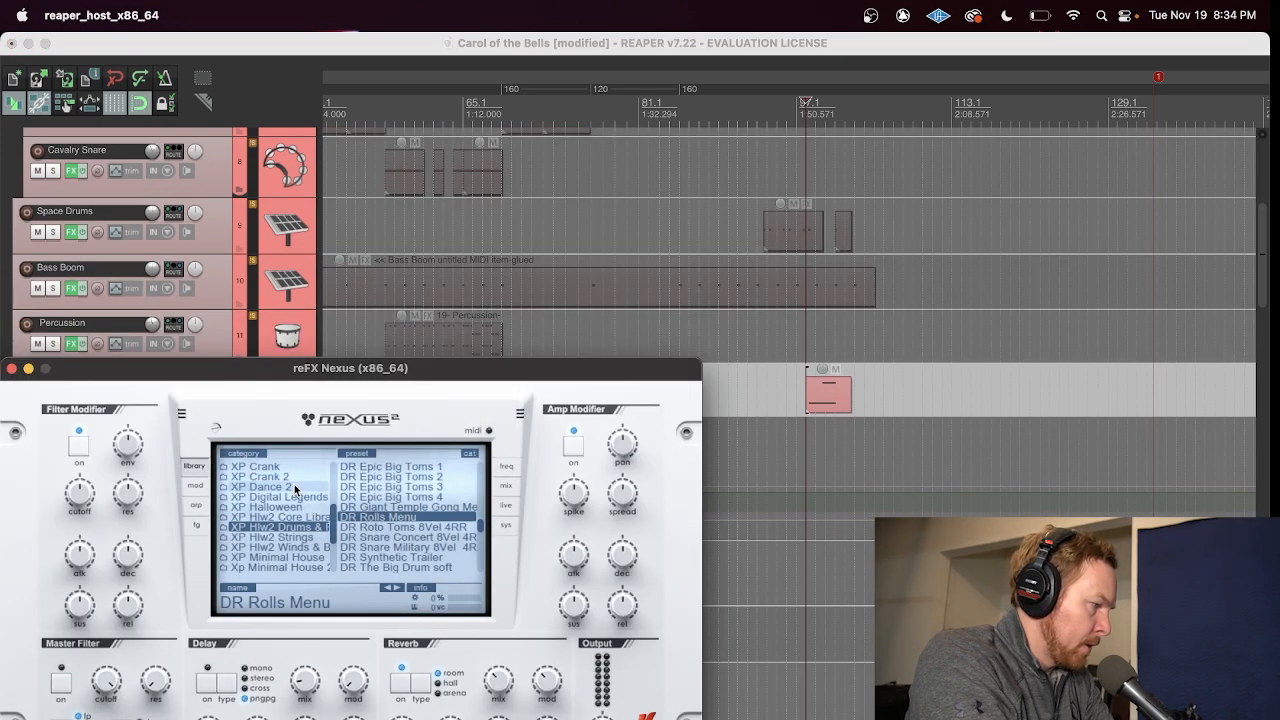
left_click(28, 280)
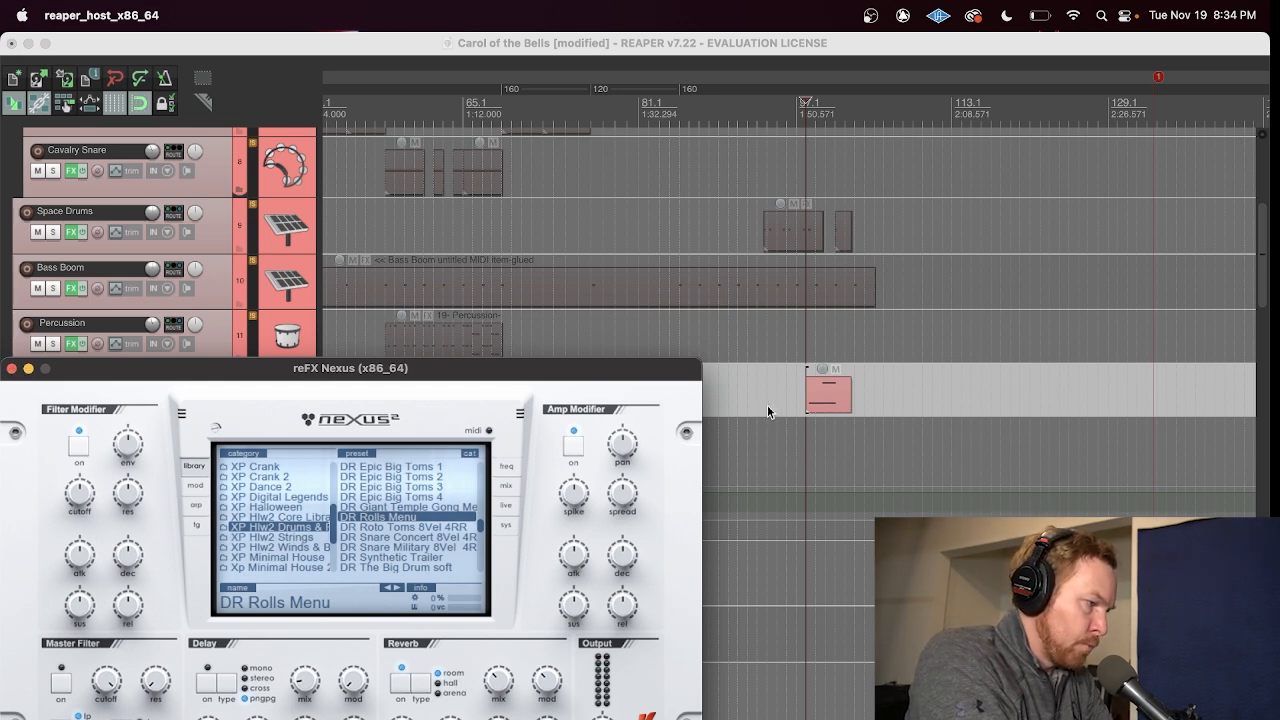
left_click(793, 116)
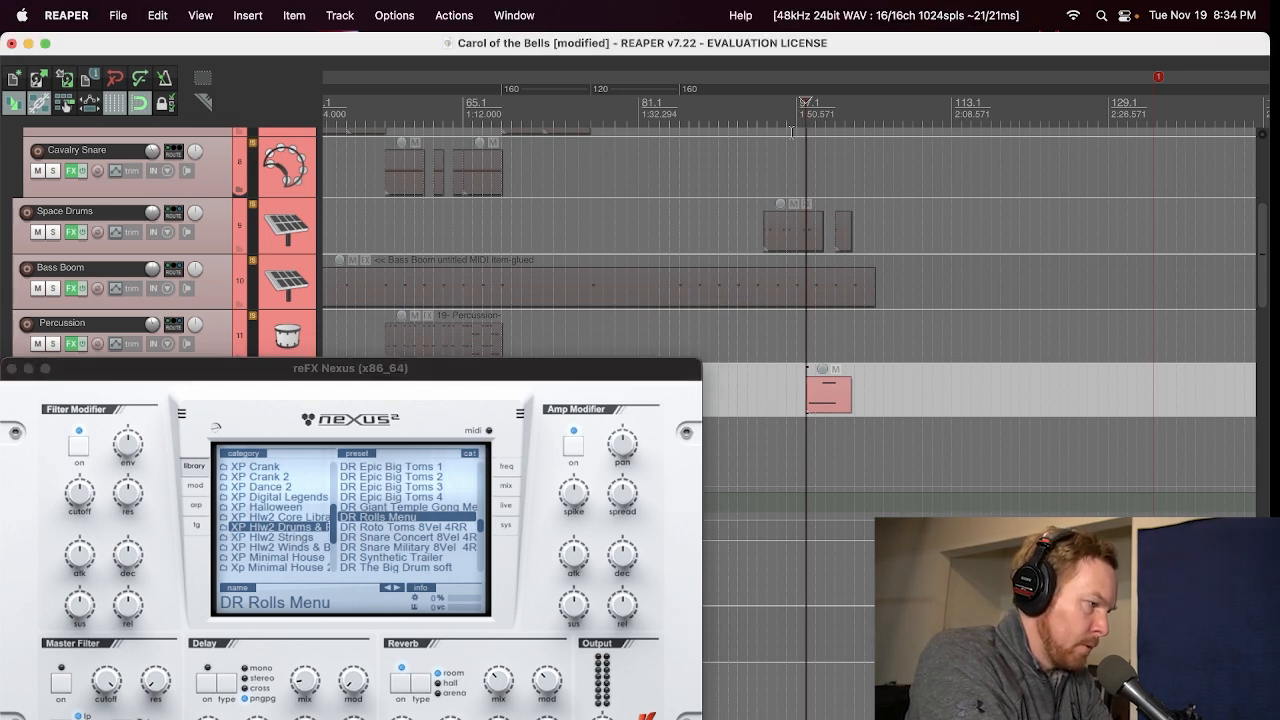
key("space")
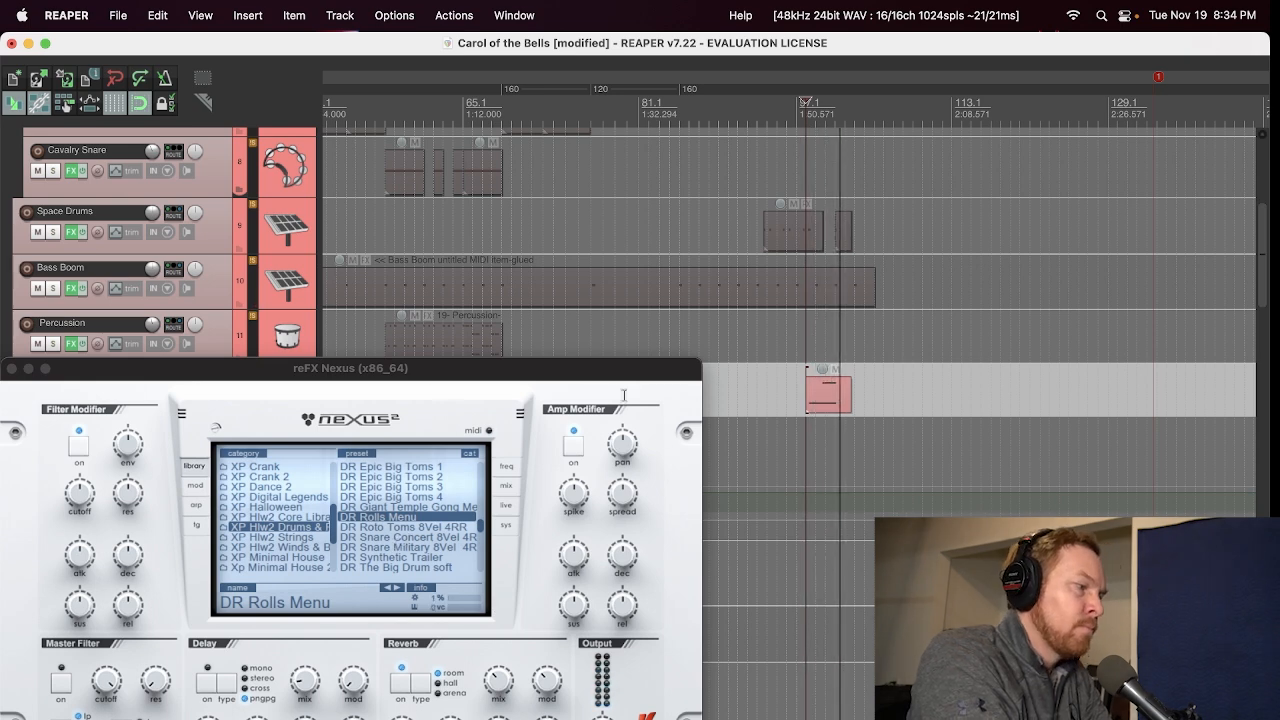
left_click(11, 370)
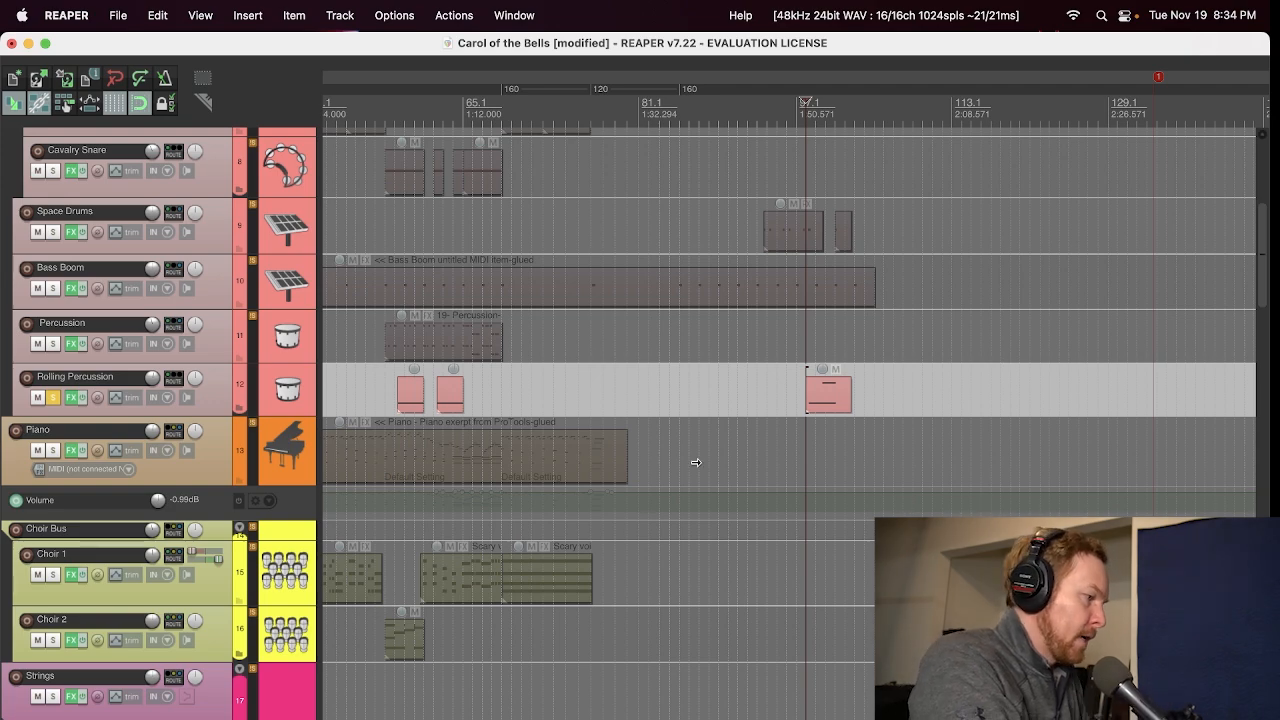
left_click(53, 397)
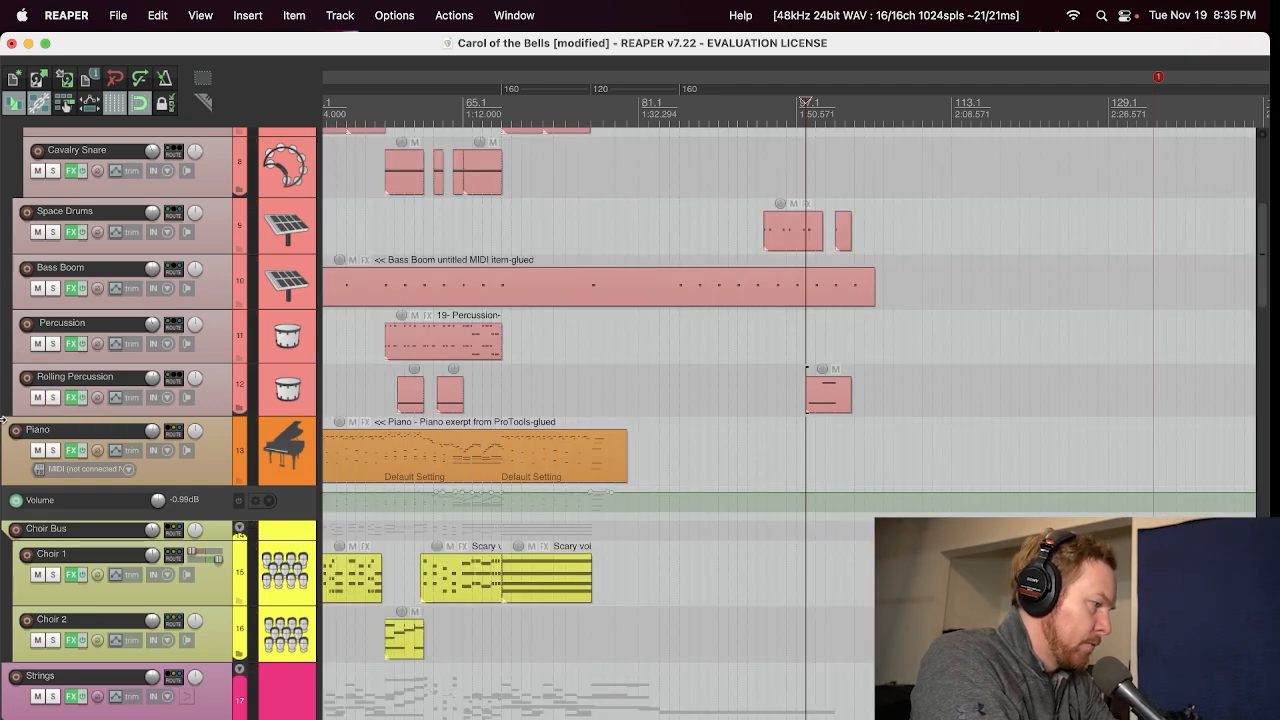
Step: Play the full arrangement from about bar 95, leading into the drum entrance, while viewing the string and drum tracks
scroll(2, 420, "down", 2)
scroll(2, 420, "down", 10)
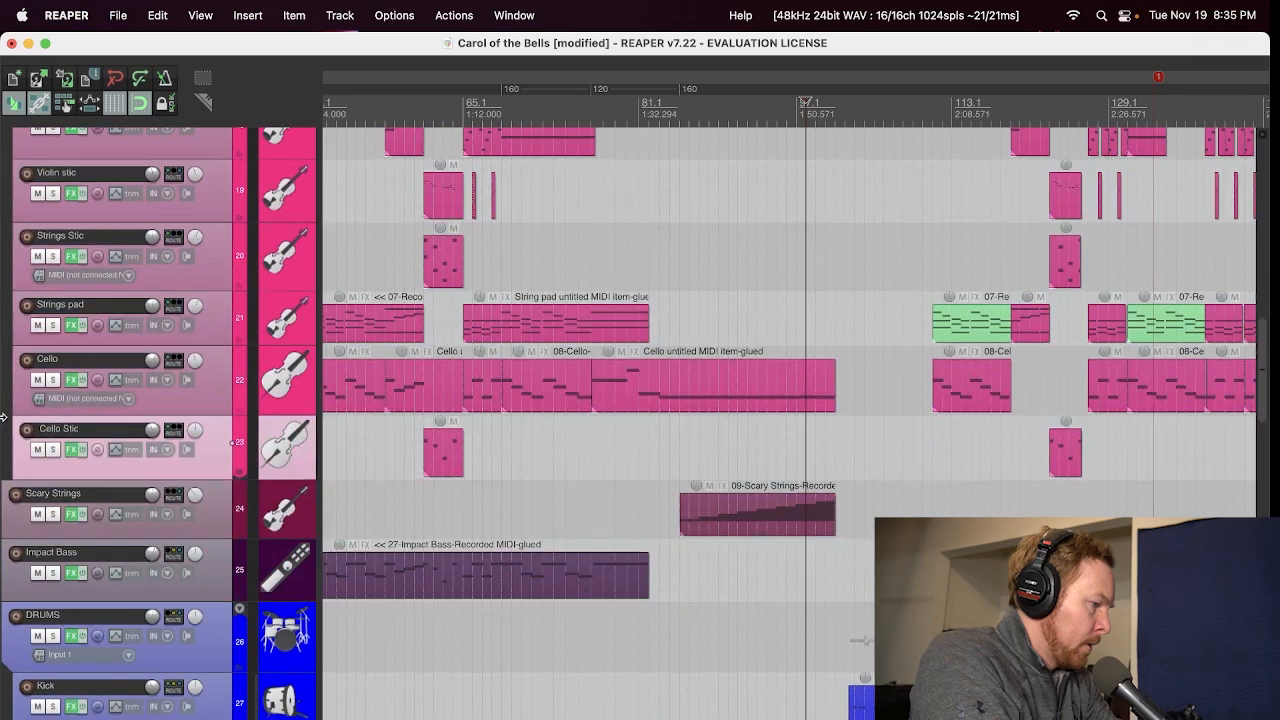
scroll(2, 420, "down", 3)
scroll(386, 297, "up", 2)
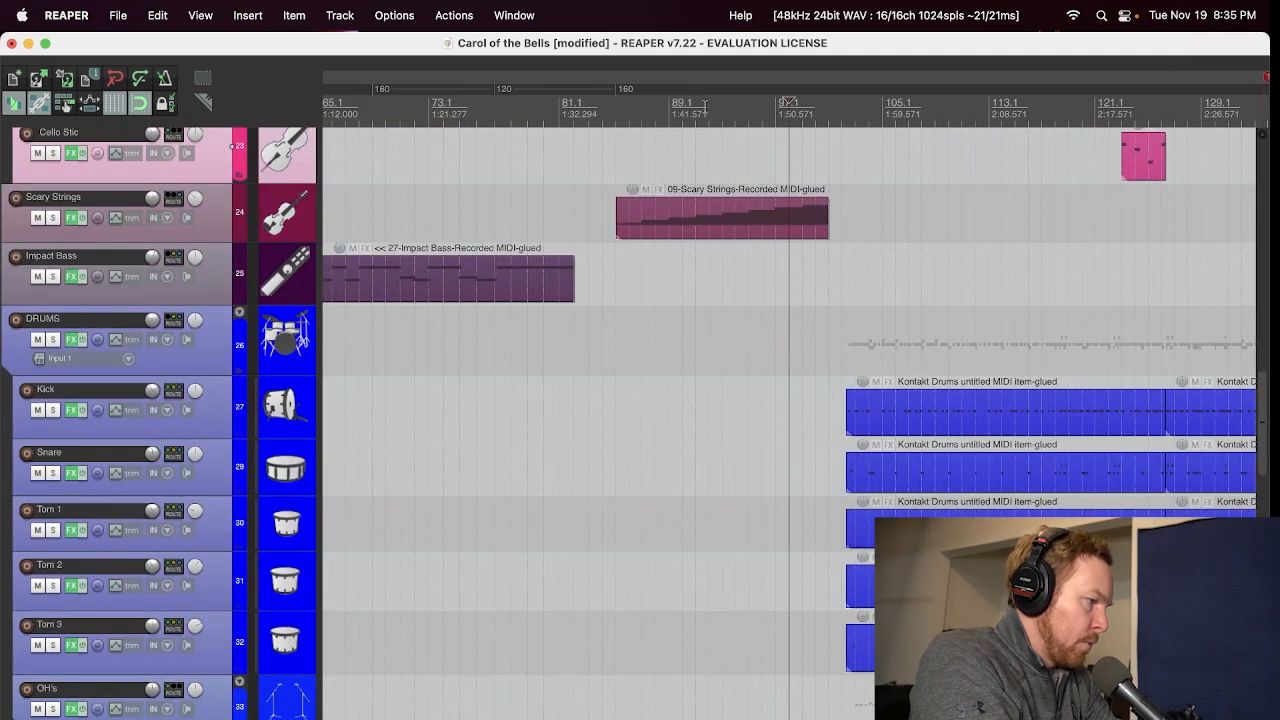
left_click(749, 106)
key("space")
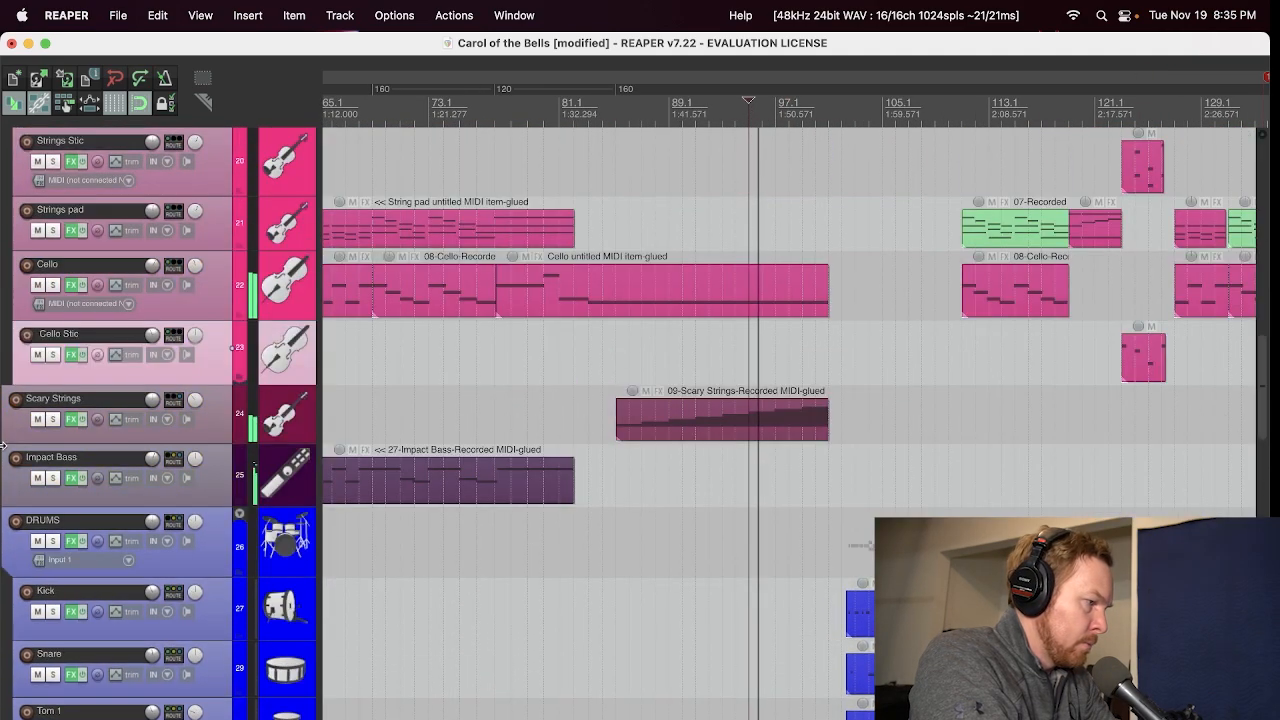
scroll(3, 446, "up", 4)
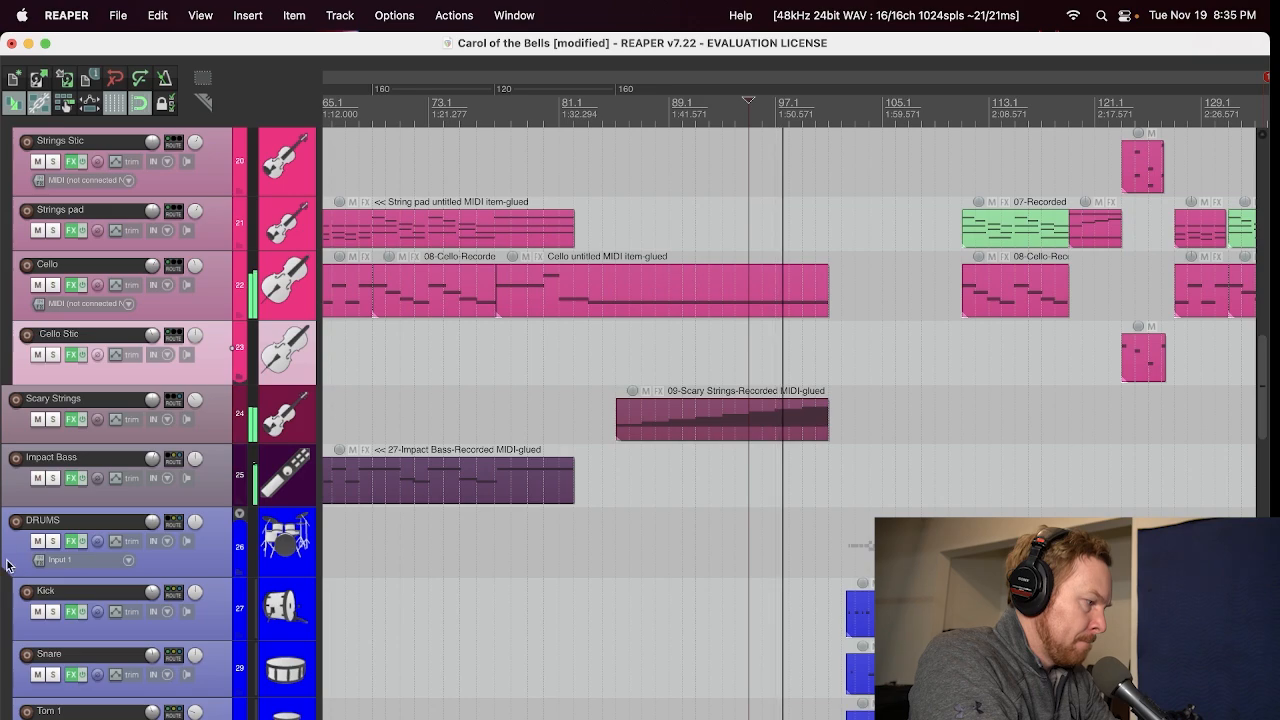
Step: Inspect the effects chain with FabFilter Pro-MB on the DRUMS folder track and close its window
scroll(60, 470, "down", 1)
left_click(71, 471)
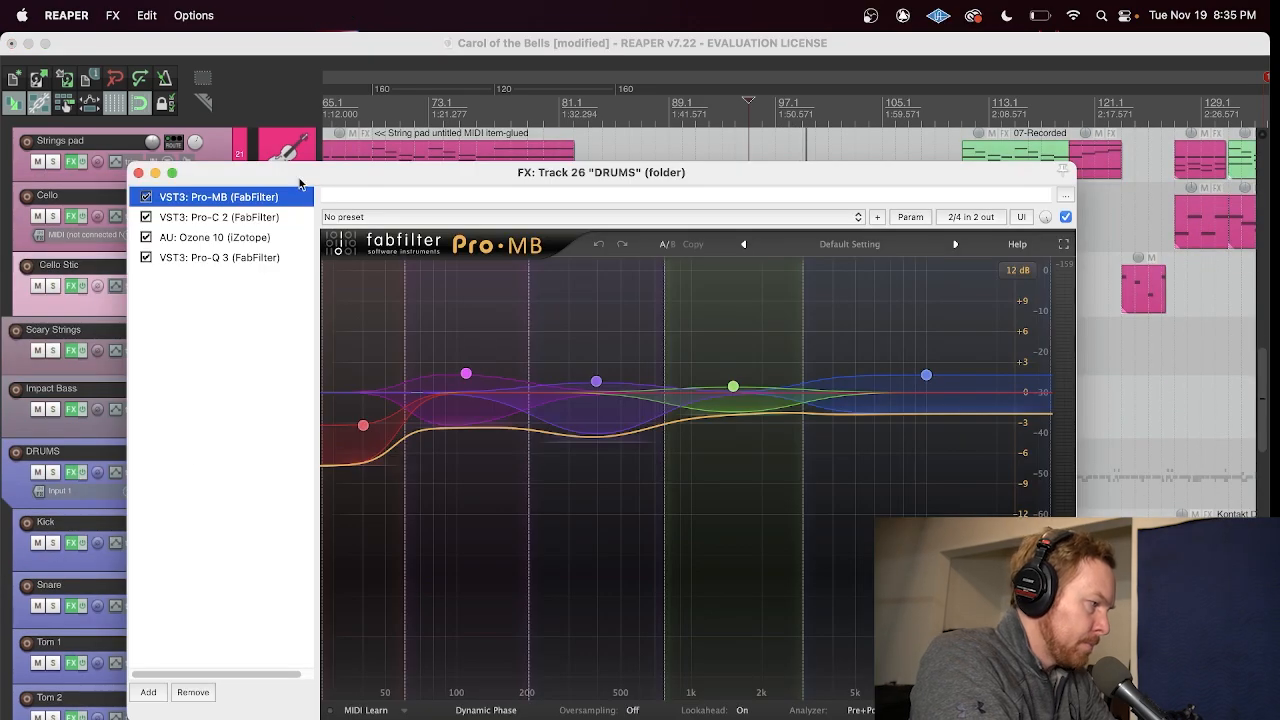
left_click(137, 172)
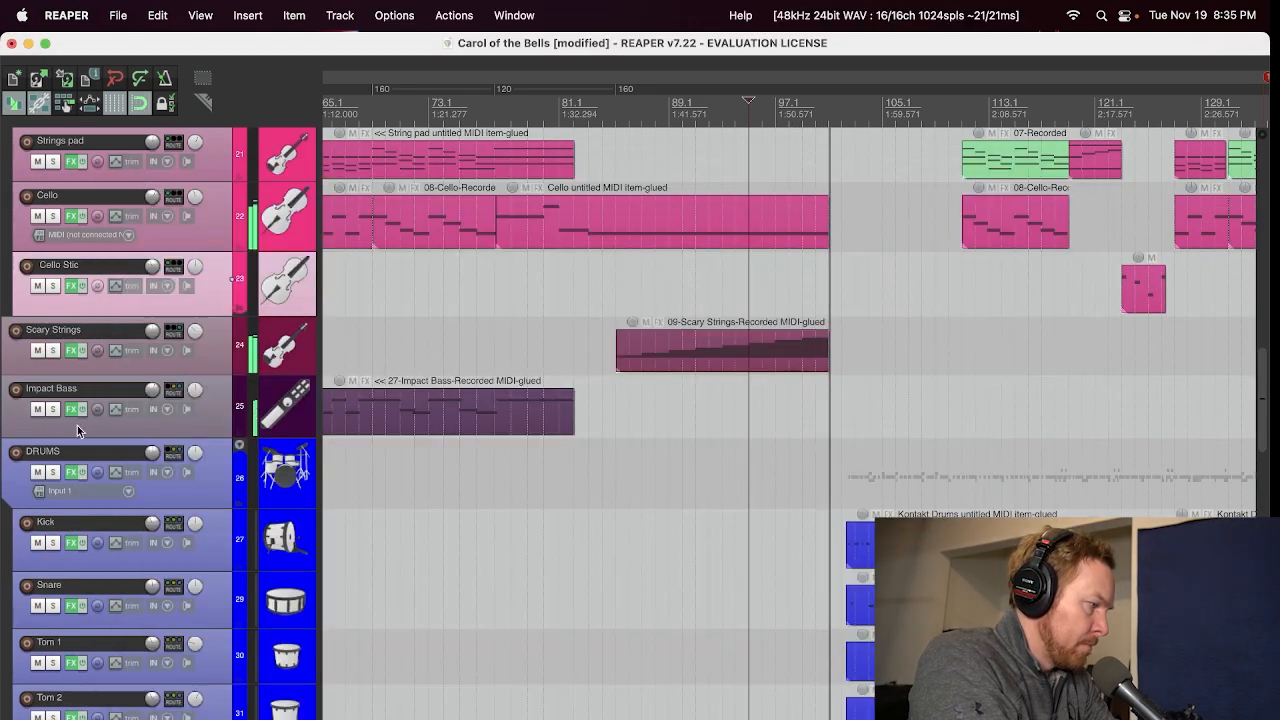
Step: View the Kontakt The Invasion drum kit on the Kick track and audition its kick drum several times
left_click(68, 542)
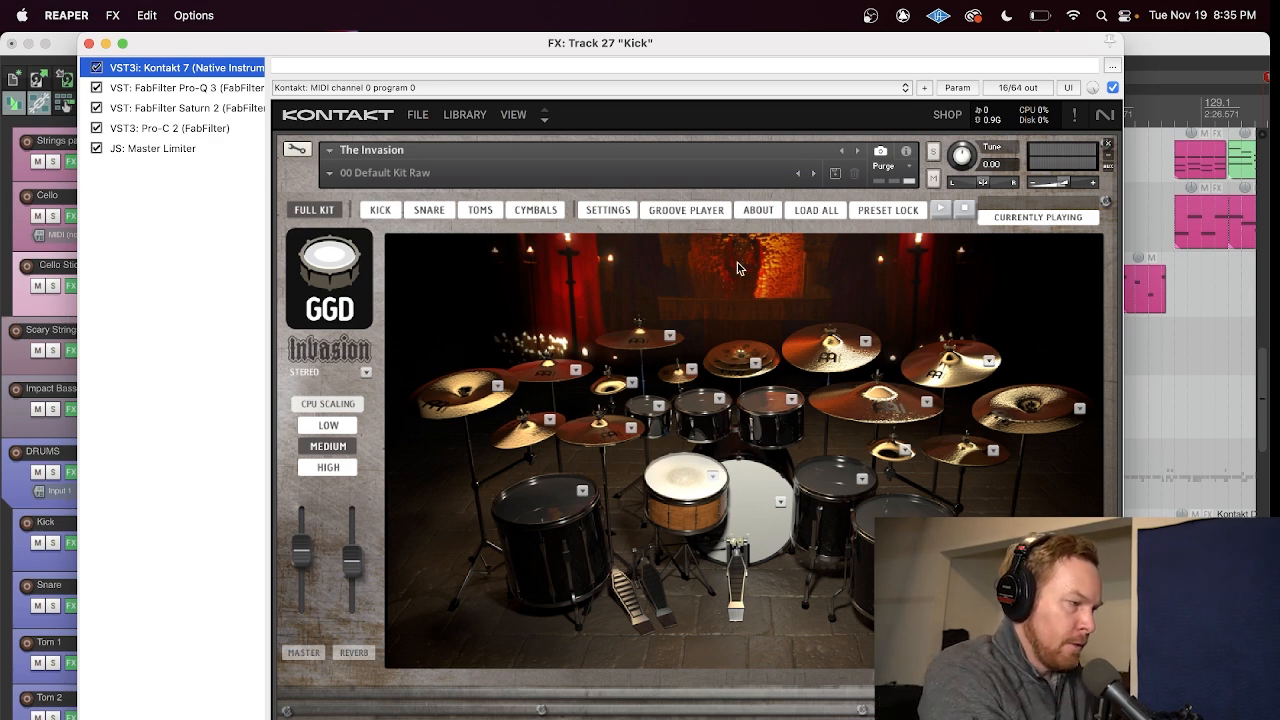
left_click(742, 520)
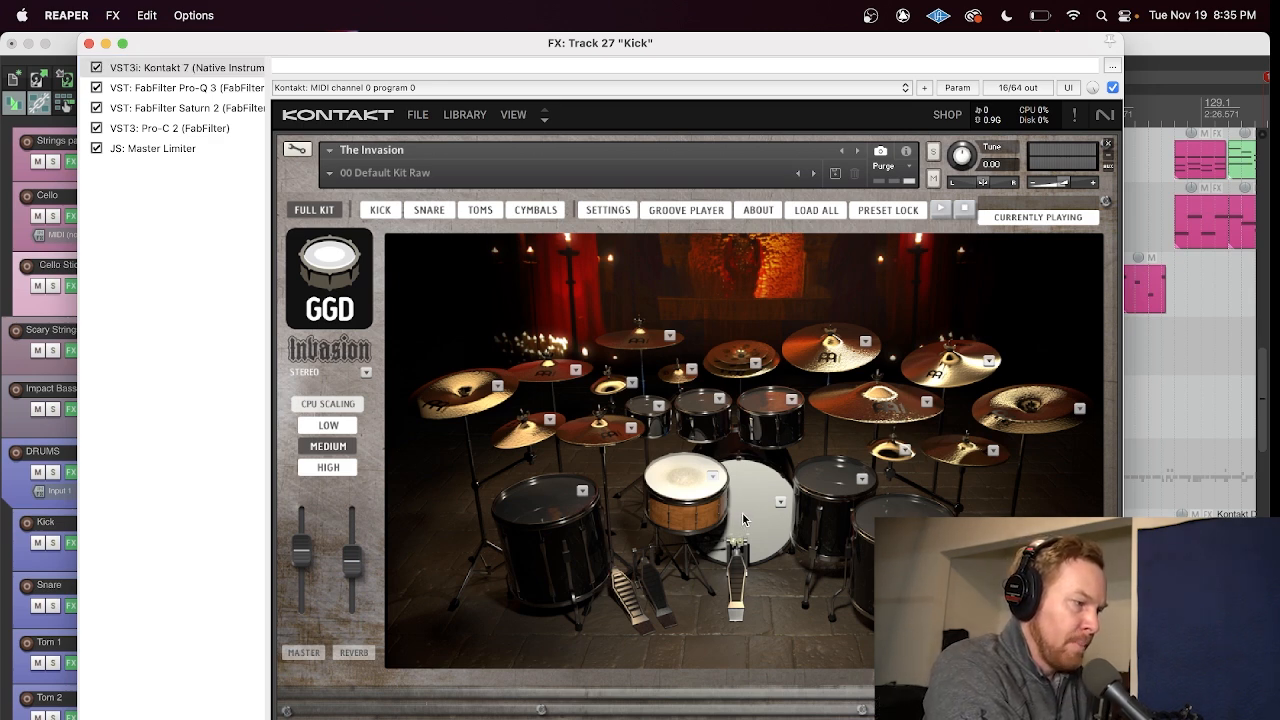
left_click(743, 514)
left_click(743, 514)
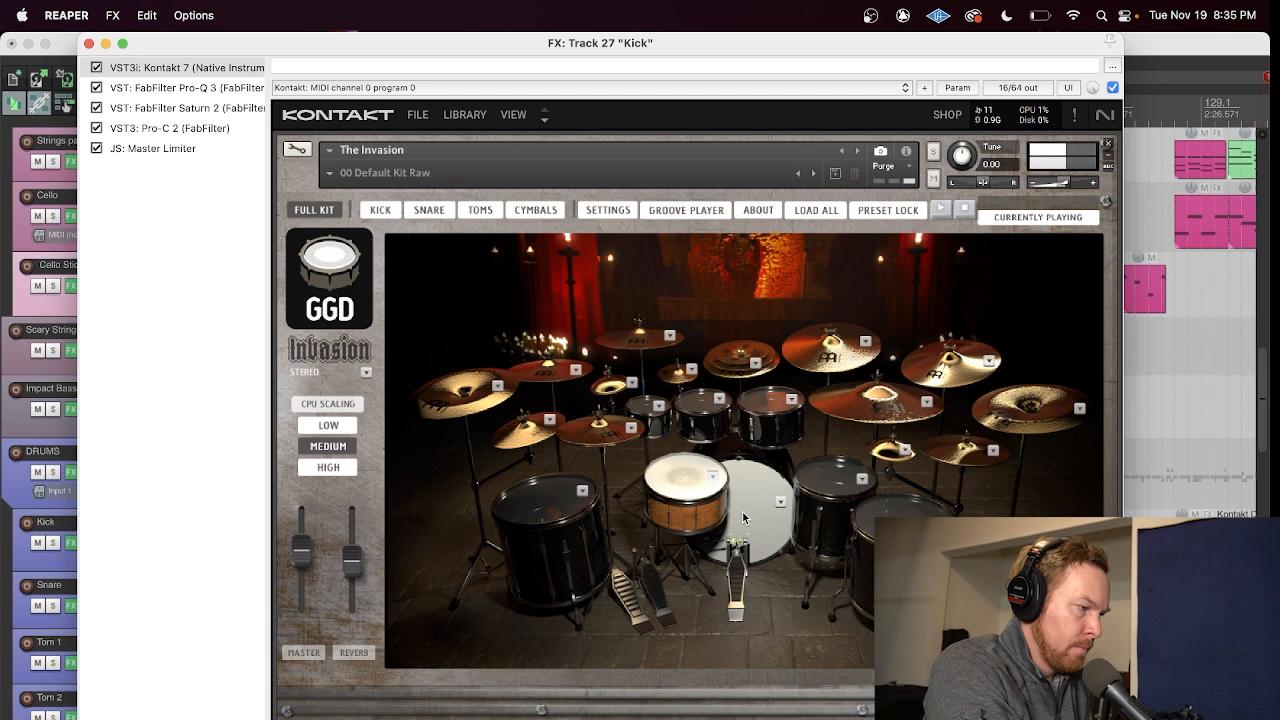
left_click(743, 514)
left_click(743, 514)
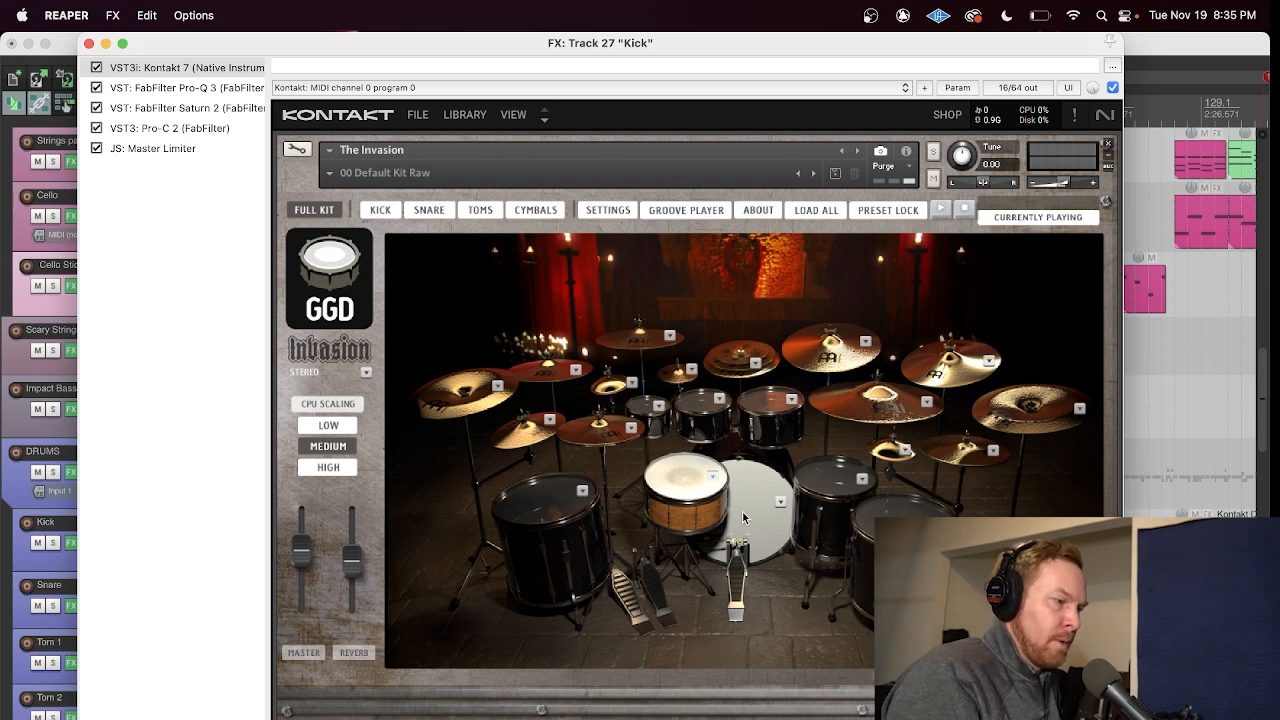
Step: Audition the snare drum of the Invasion kit several times
left_click(674, 483)
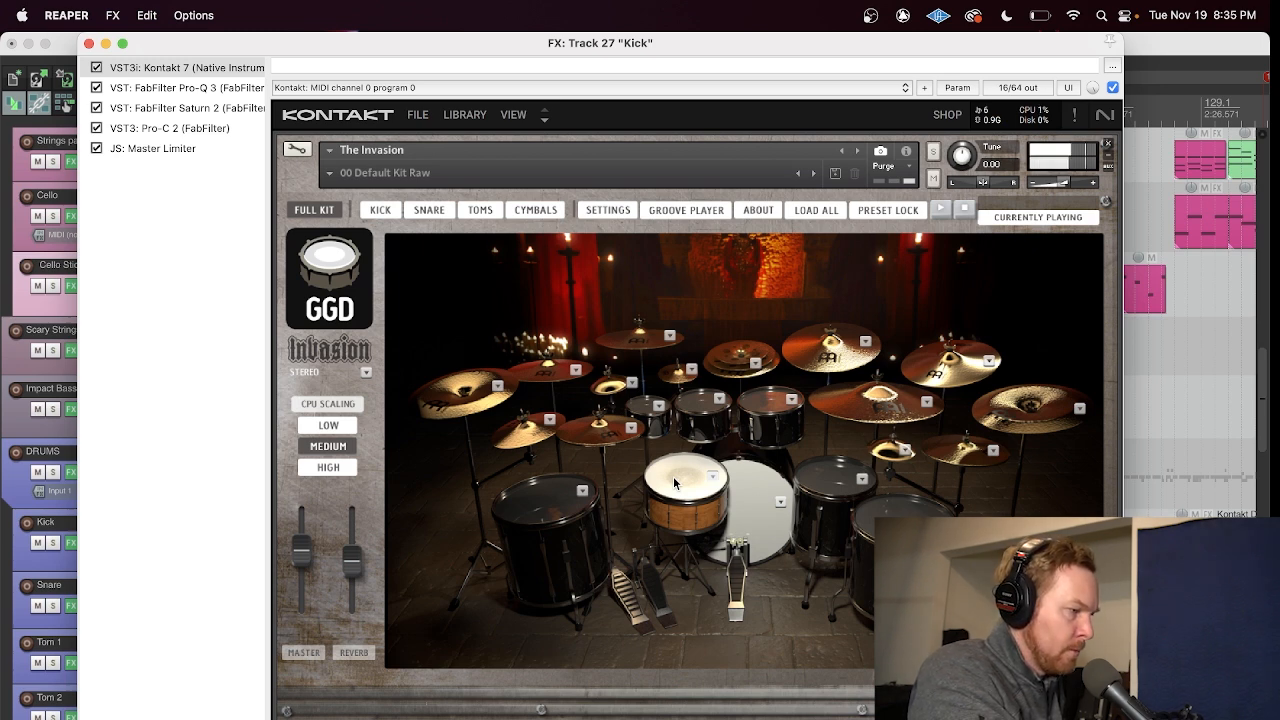
left_click(674, 483)
left_click(674, 483)
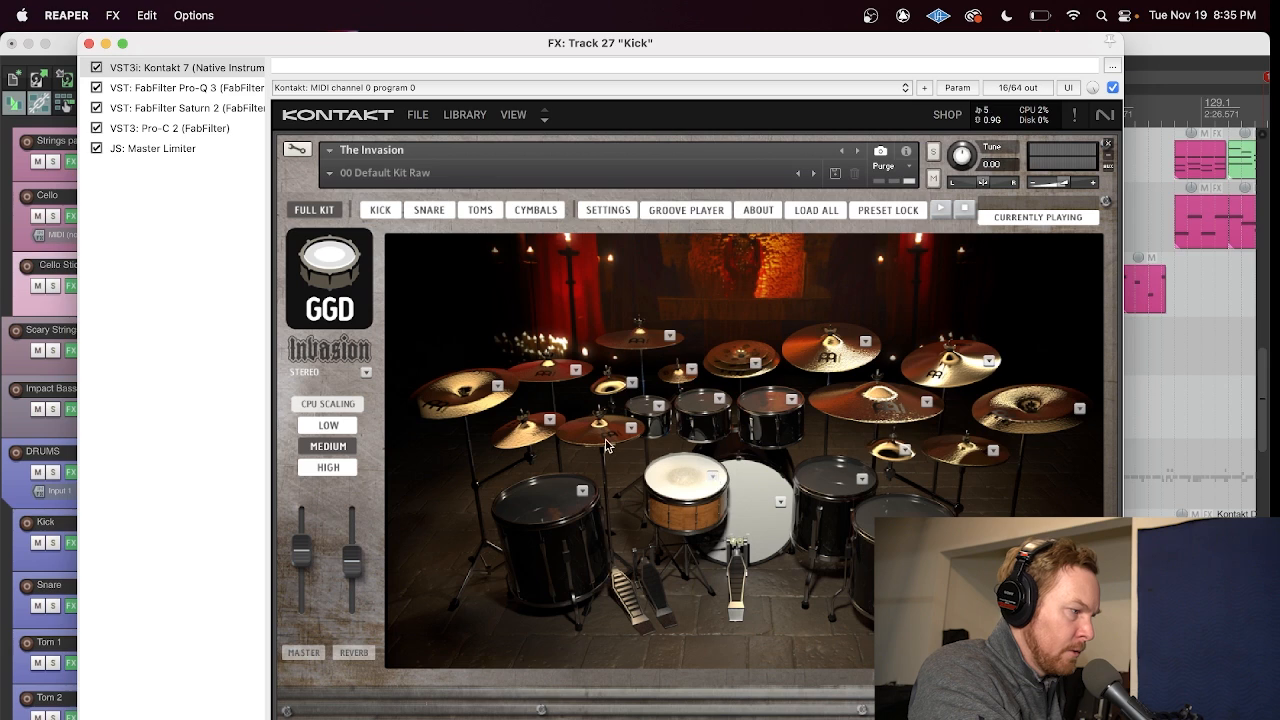
Step: Switch the Invasion kit's snare to the Mapex Warbird Chris Adler 12x5"
left_click(429, 209)
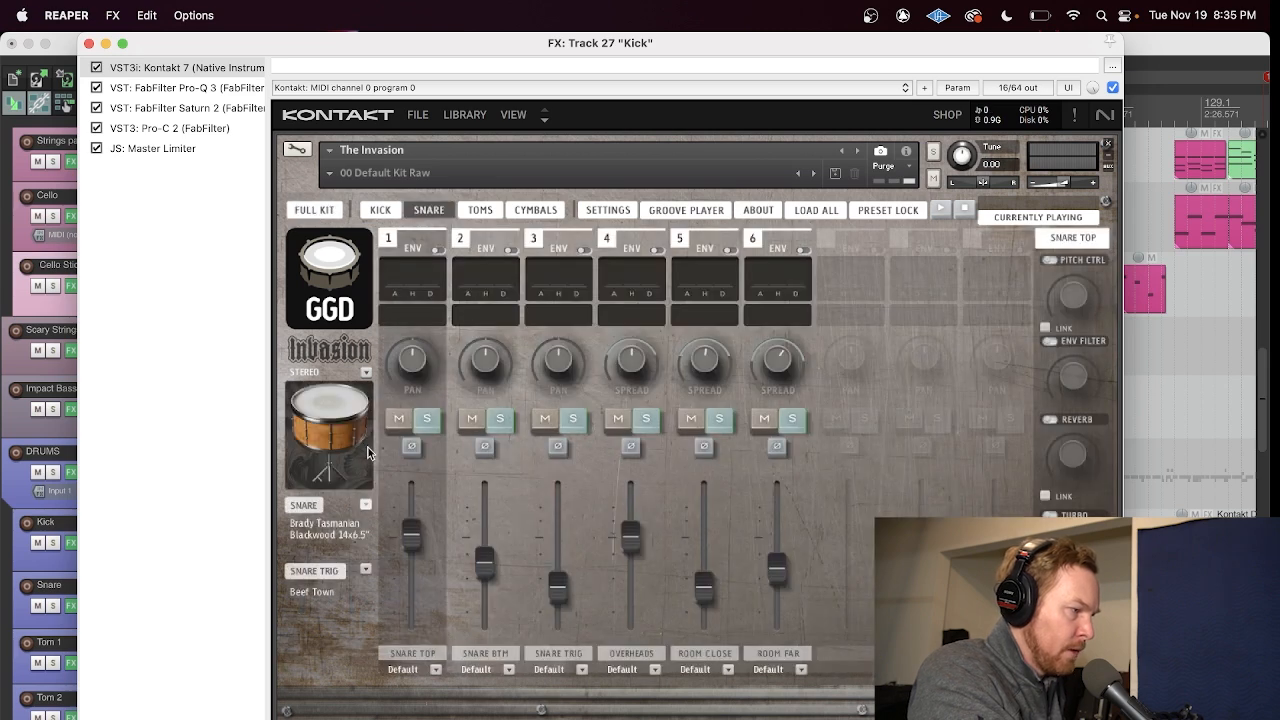
left_click(365, 505)
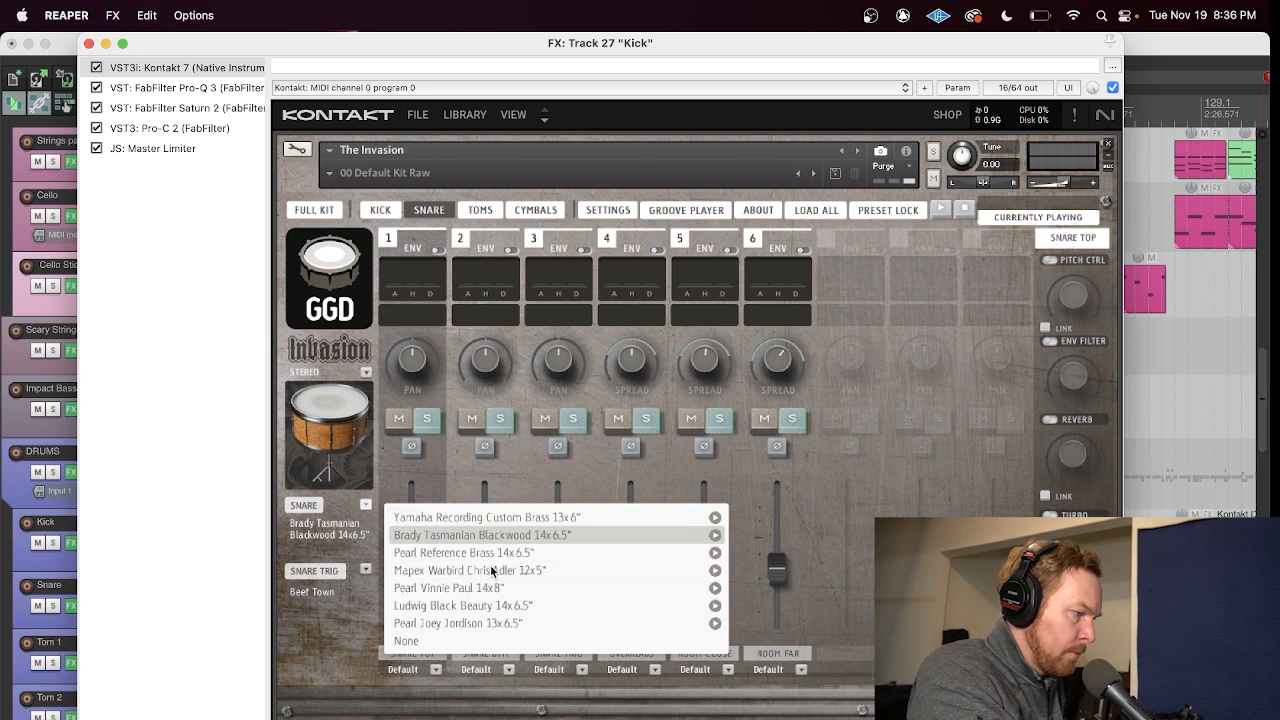
left_click(491, 570)
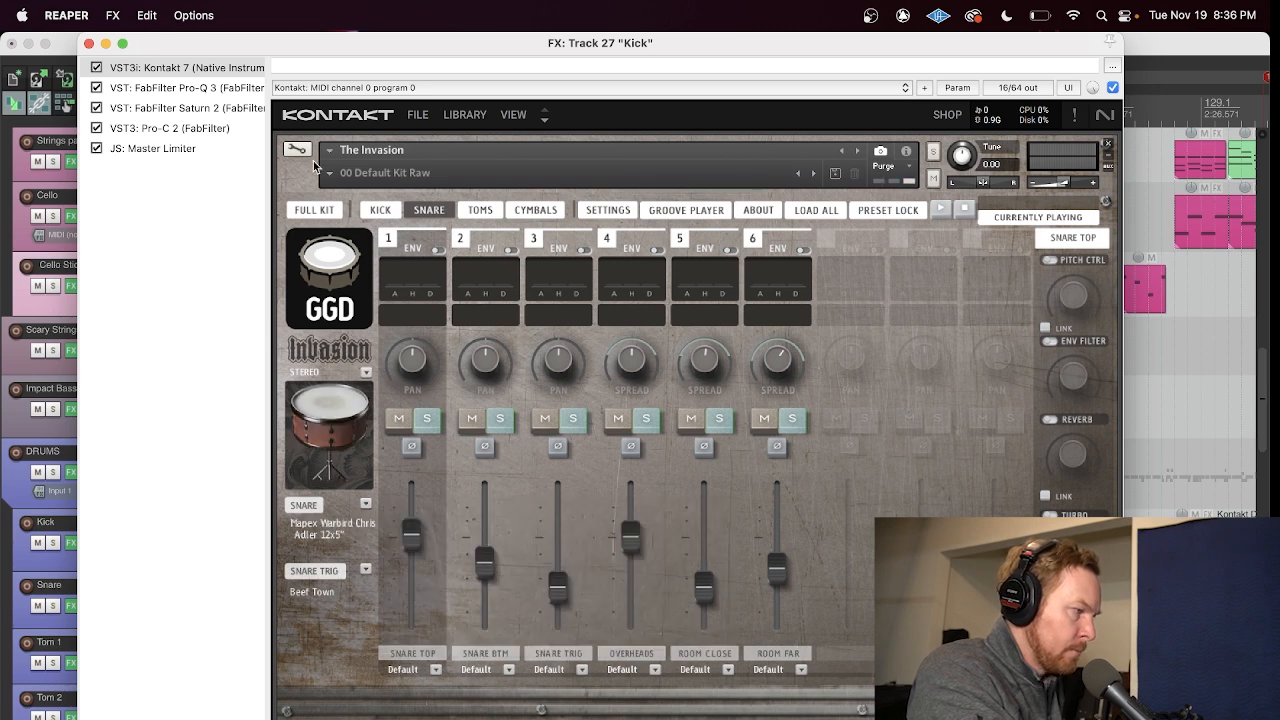
Step: Switch the Invasion kit's snare to the Brady Tasmanian Blackwood 14x6.5" in the full kit view and close the Kick effects window
left_click(314, 209)
left_click(675, 490)
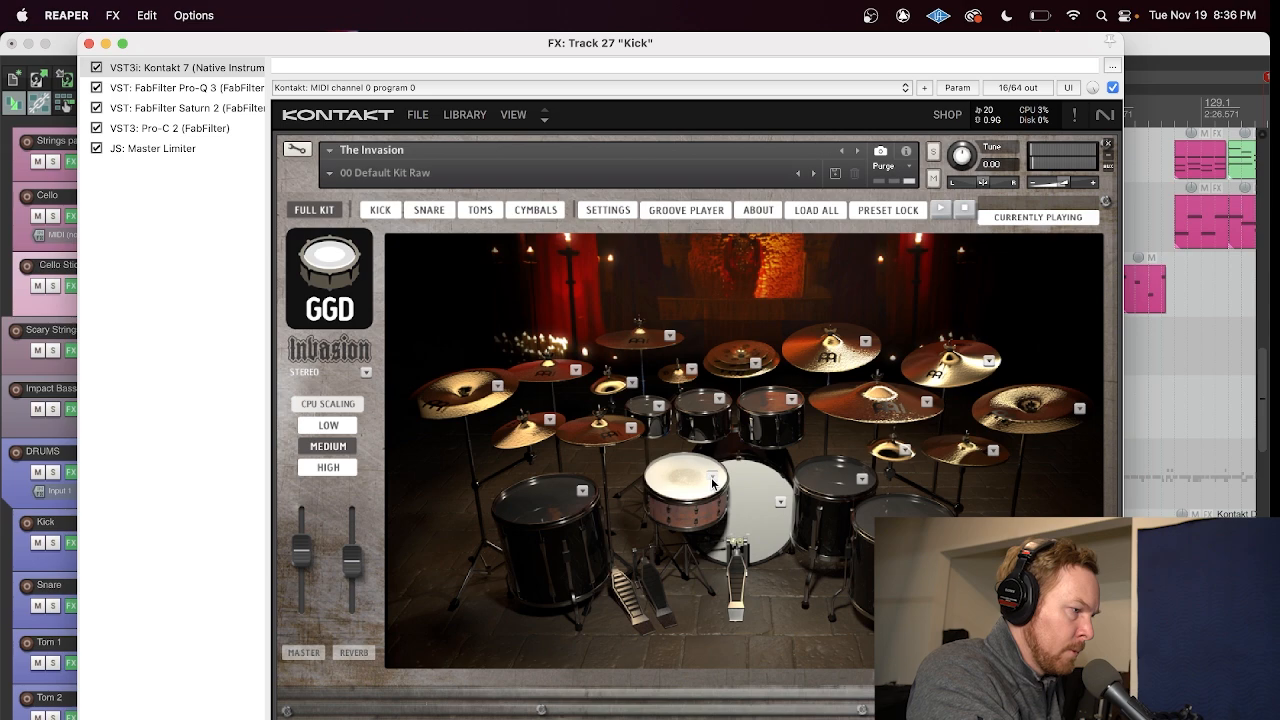
left_click(712, 478)
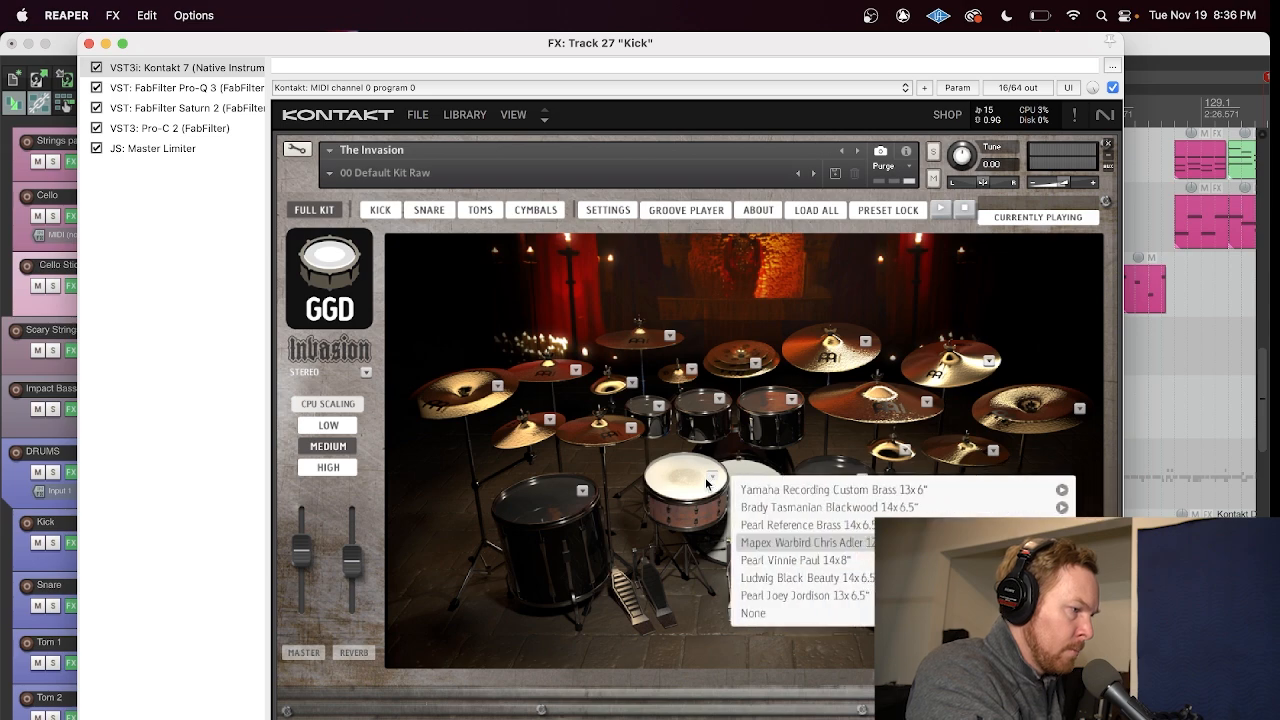
left_click(770, 508)
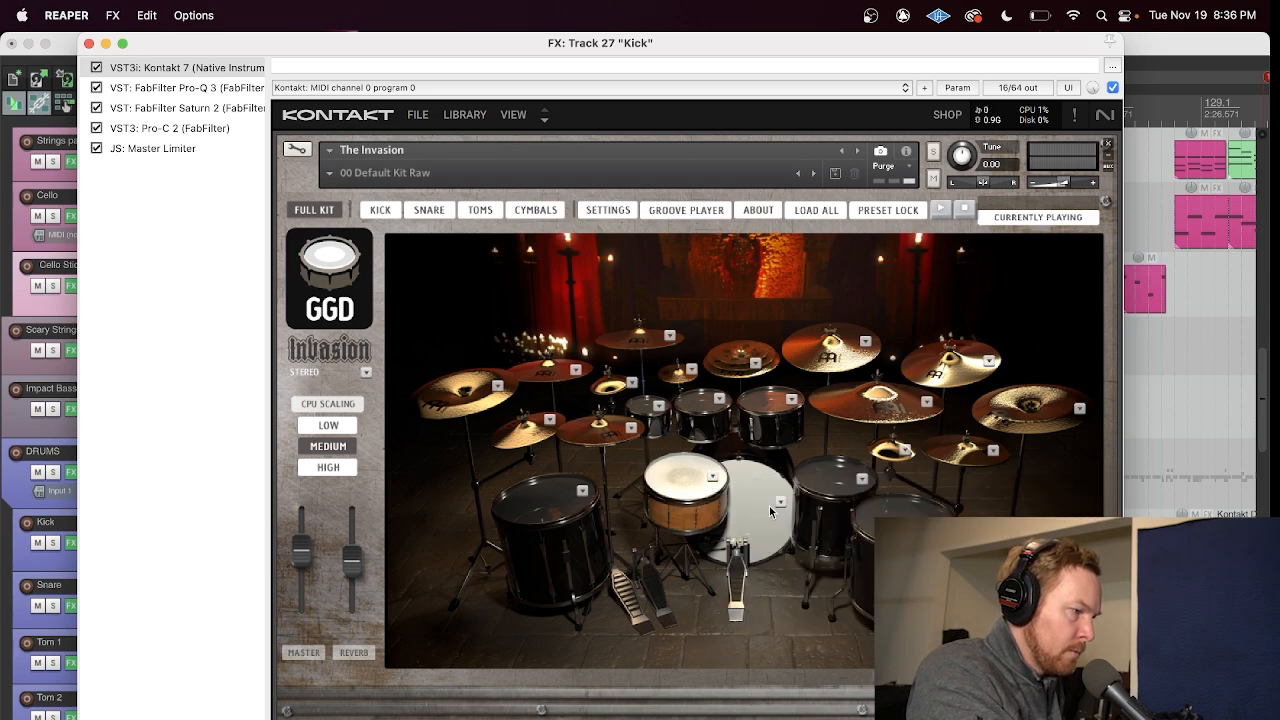
left_click(87, 43)
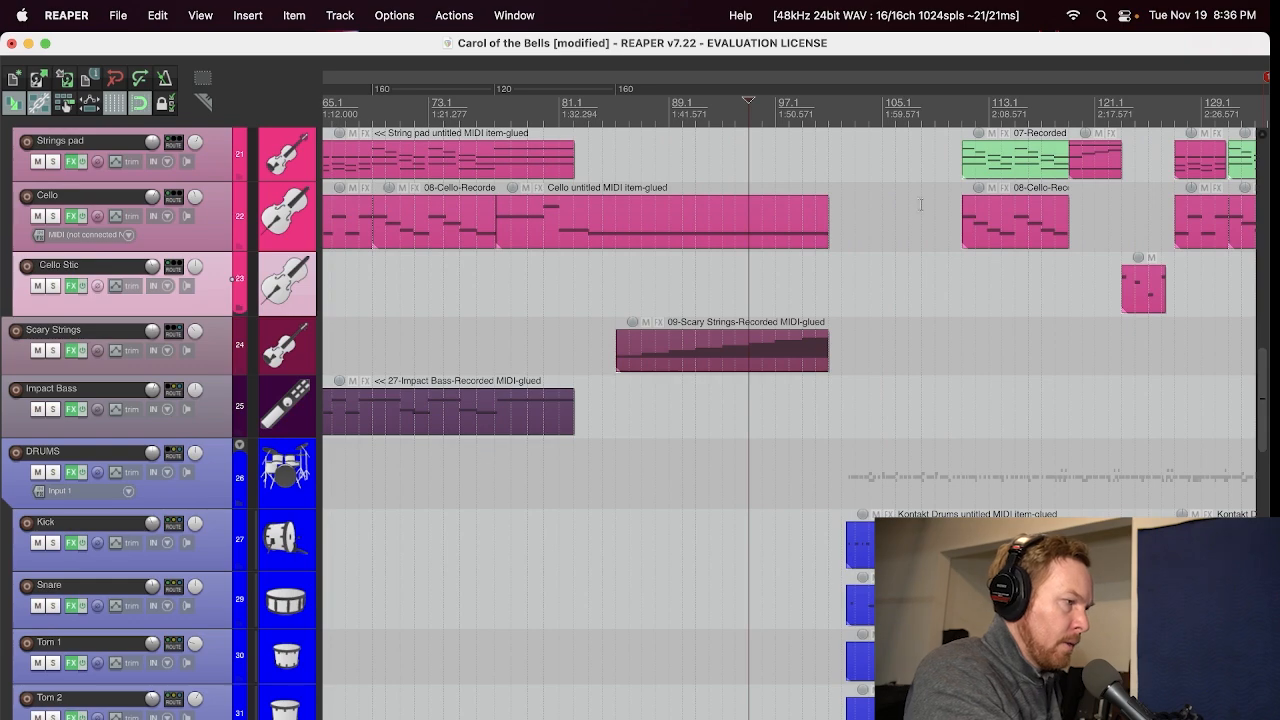
Step: Play the arrangement from just before the drum entry and bring up the Soldano SLO-100 amp on the Lead 1 track
left_click(838, 112)
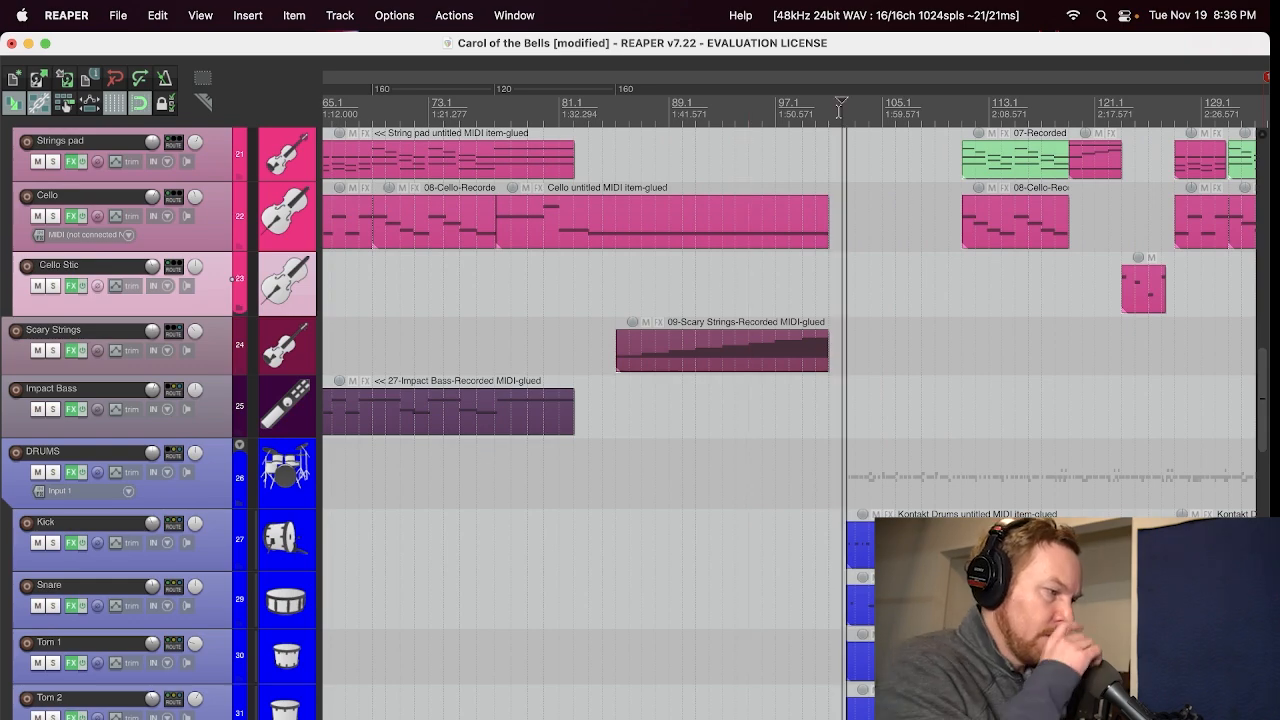
key("space")
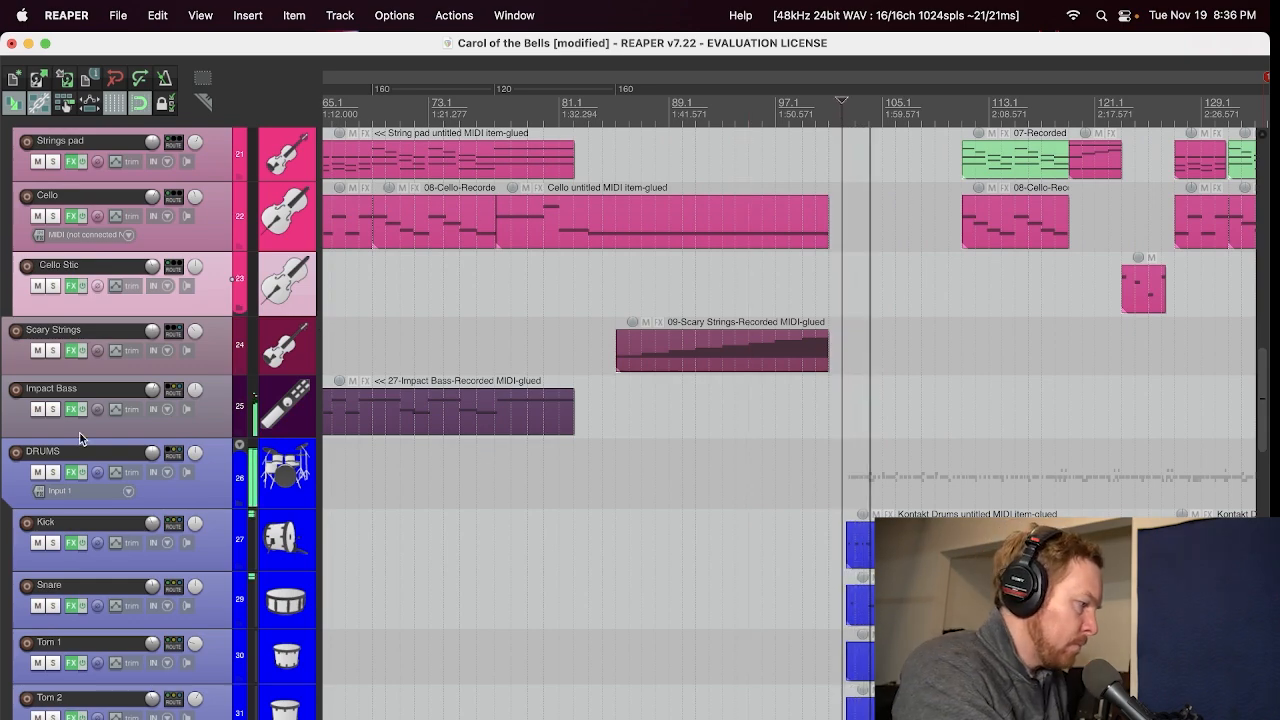
scroll(3, 519, "down", 3)
scroll(3, 519, "down", 10)
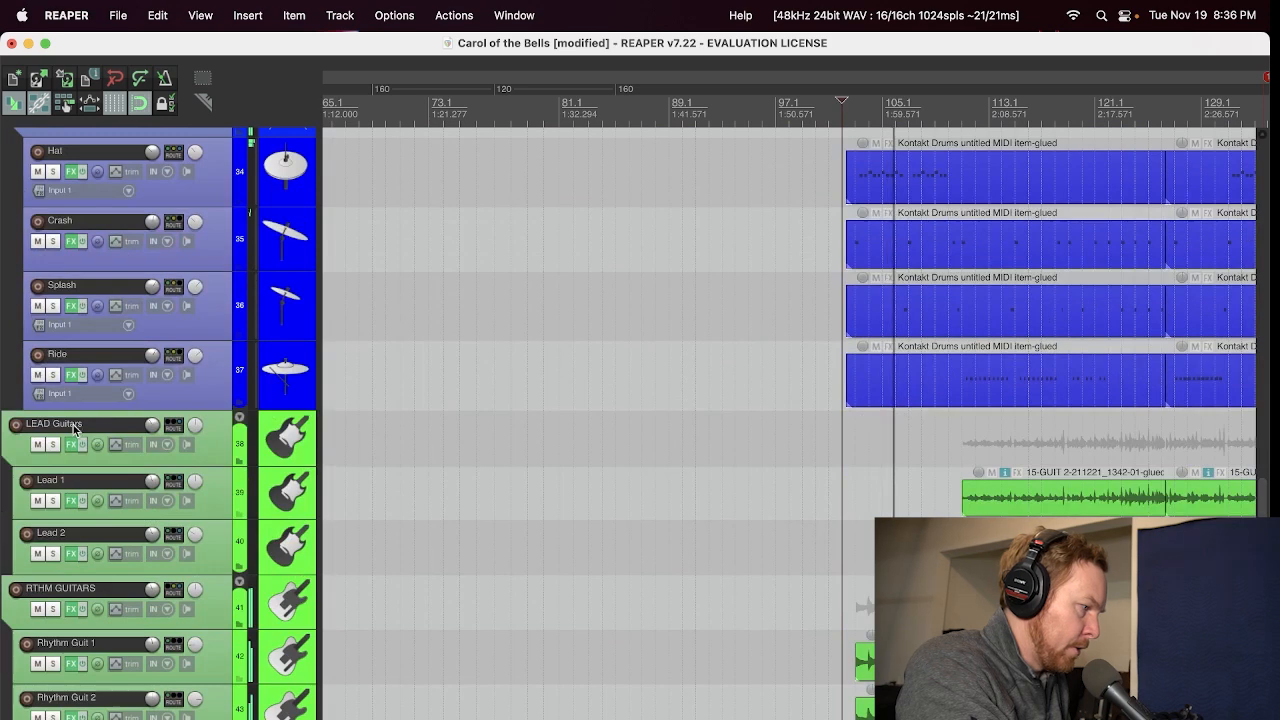
left_click(70, 503)
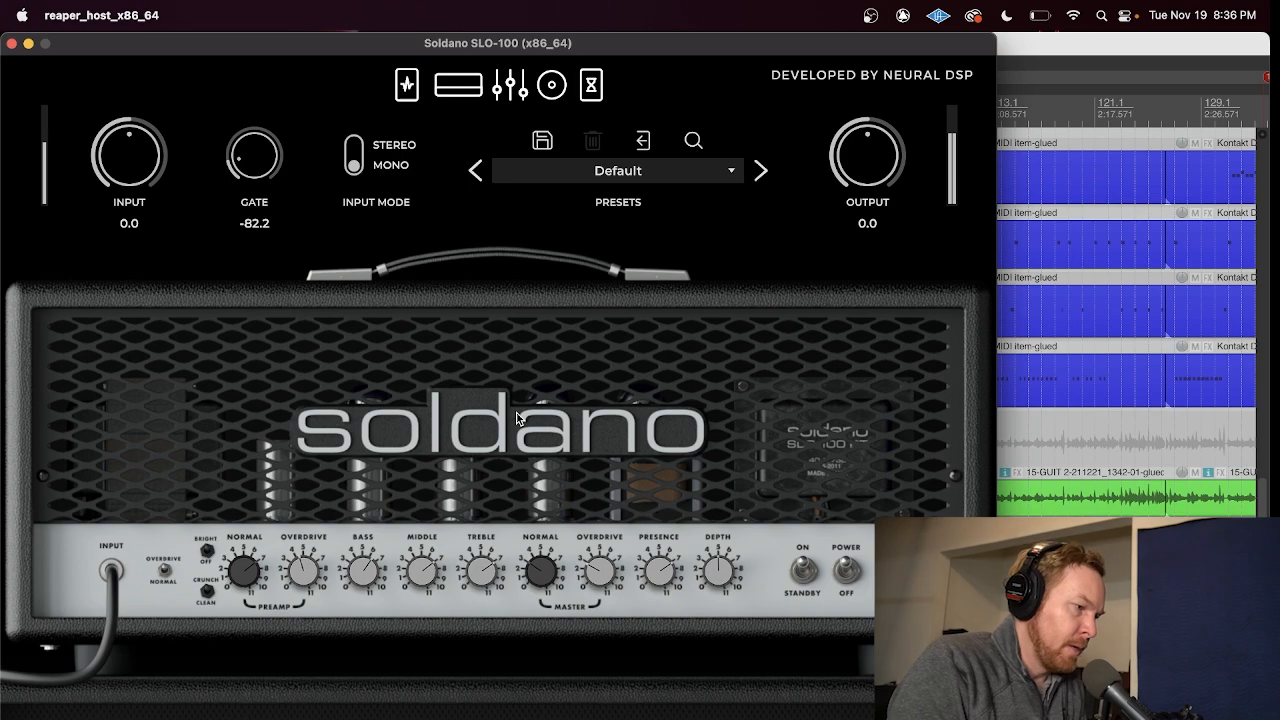
left_click_drag(462, 56, 714, 88)
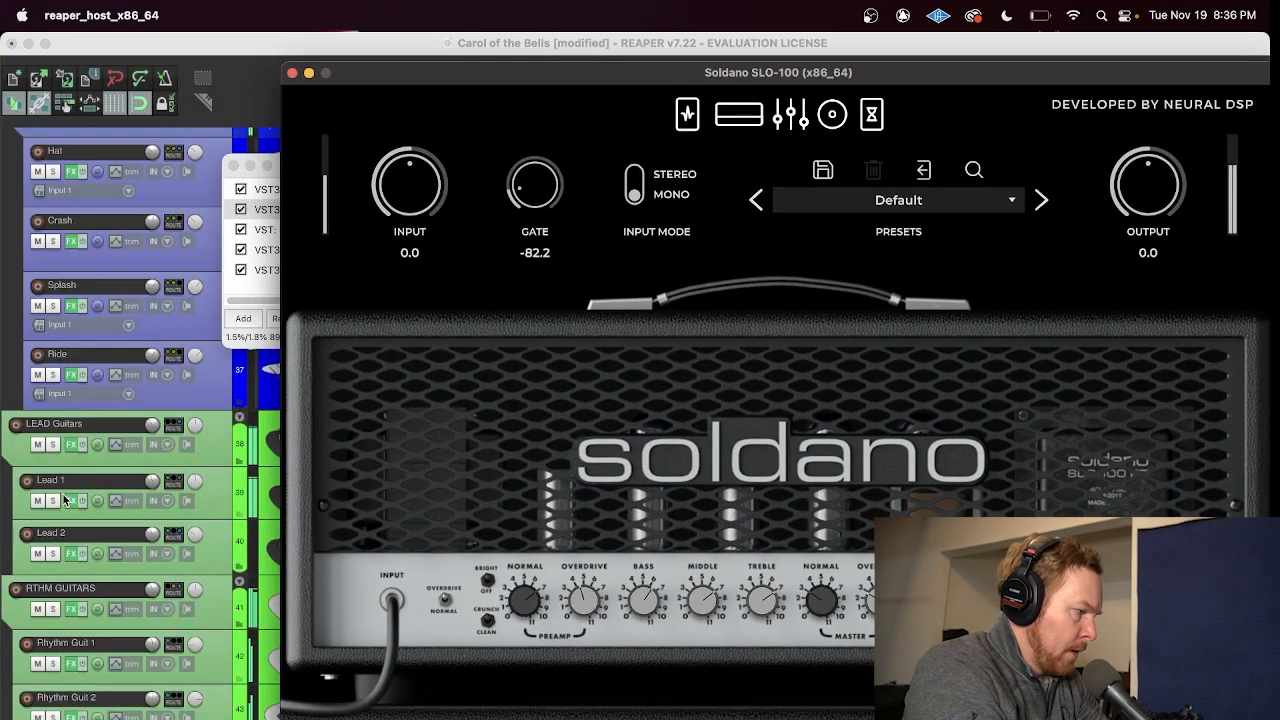
Step: Audition the LEAD Guitars and RTHM GUITARS folders in solo, release both solos and close the Lead 1 effects and Soldano windows
left_click(55, 444)
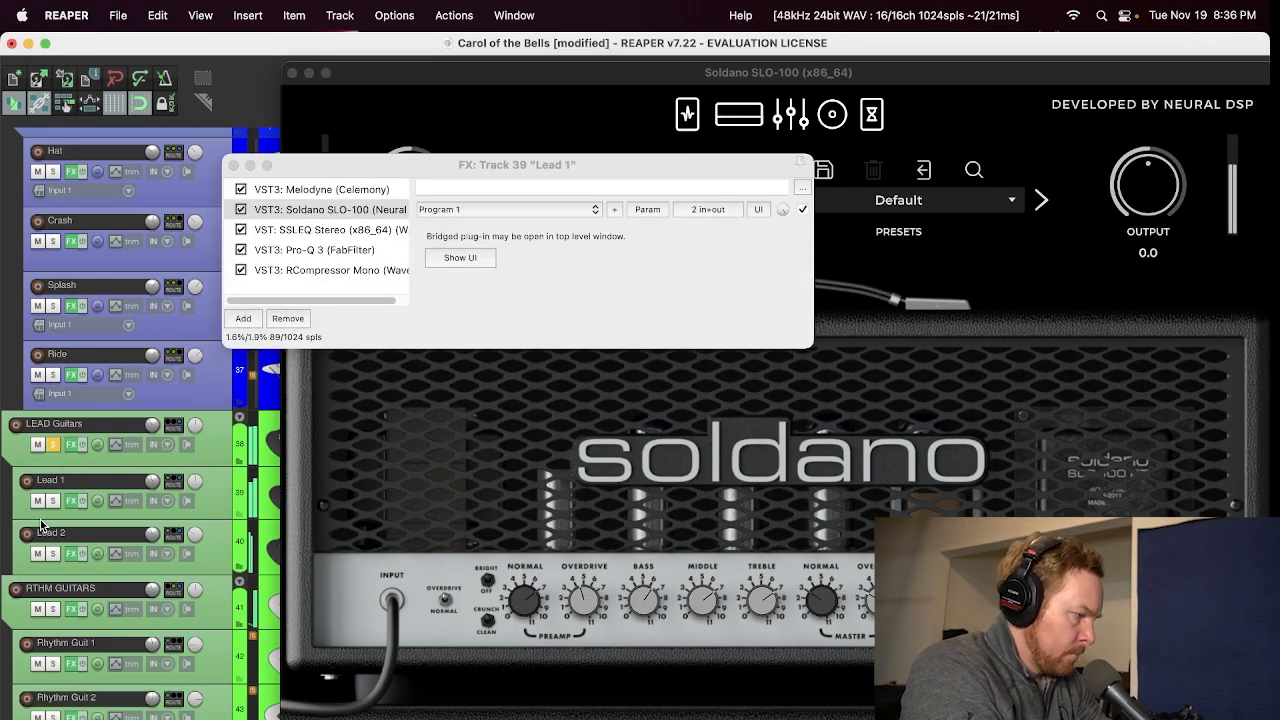
left_click(52, 611)
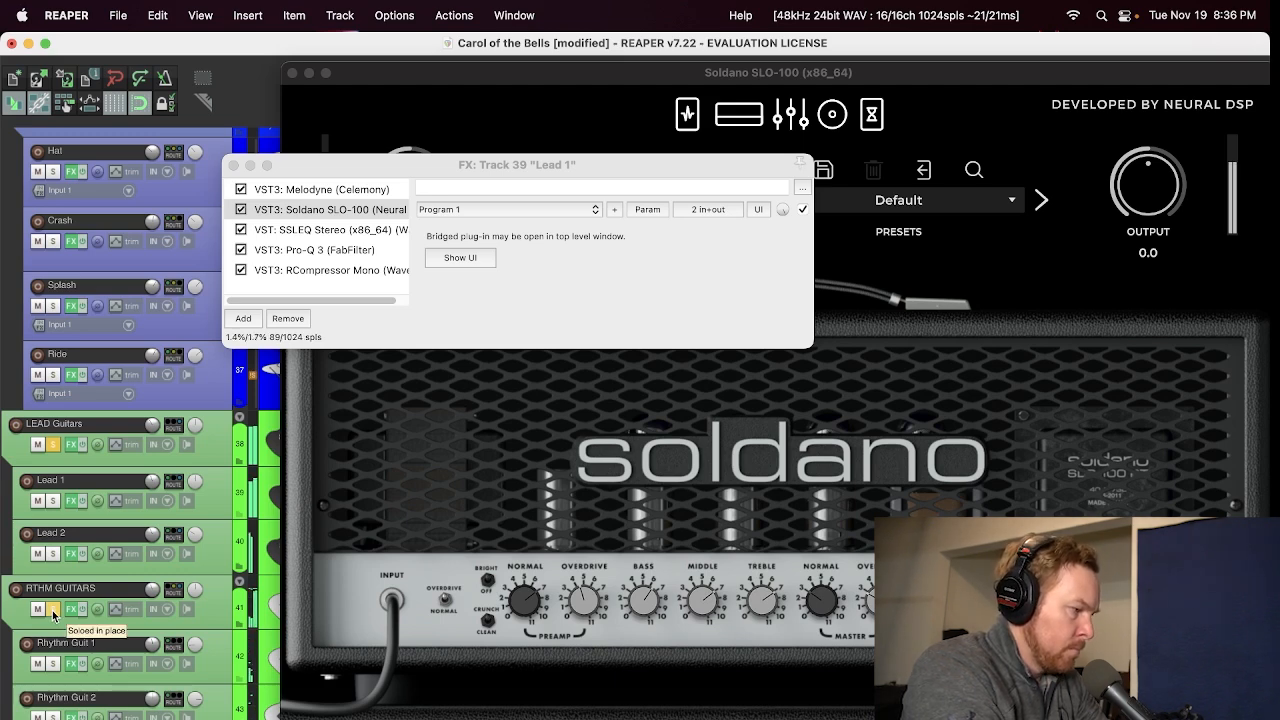
left_click(52, 610)
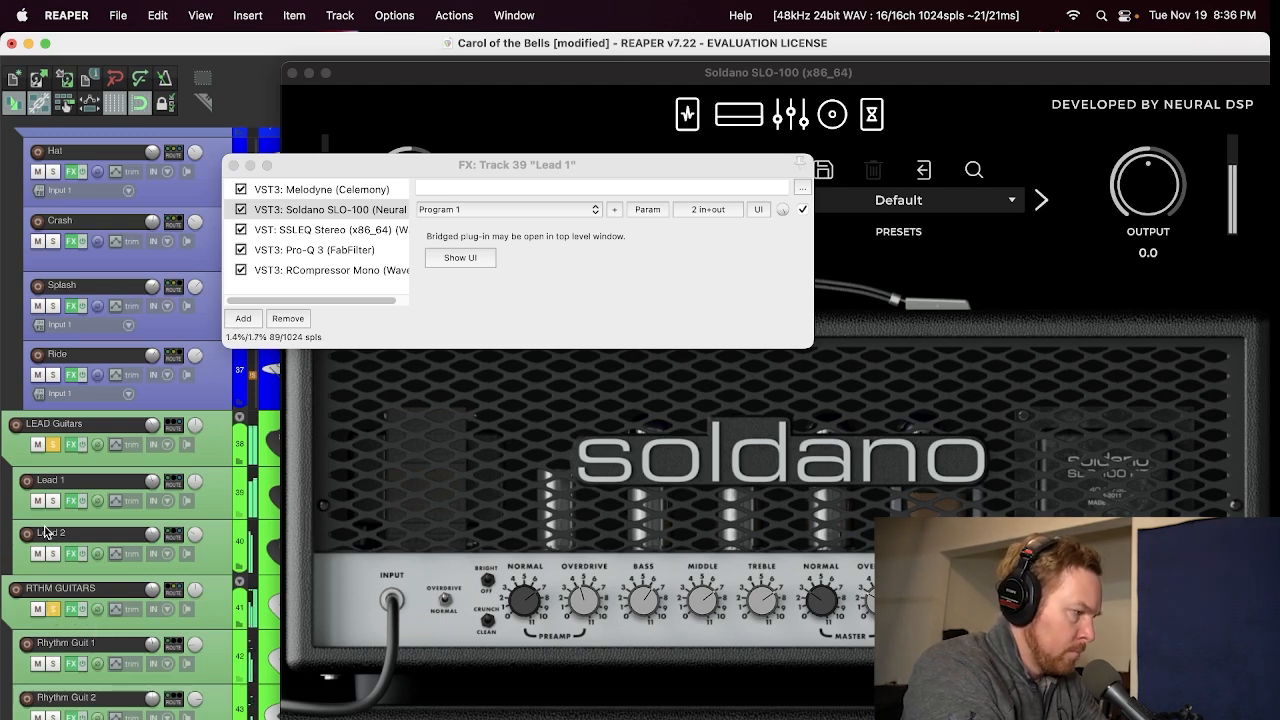
left_click(52, 445)
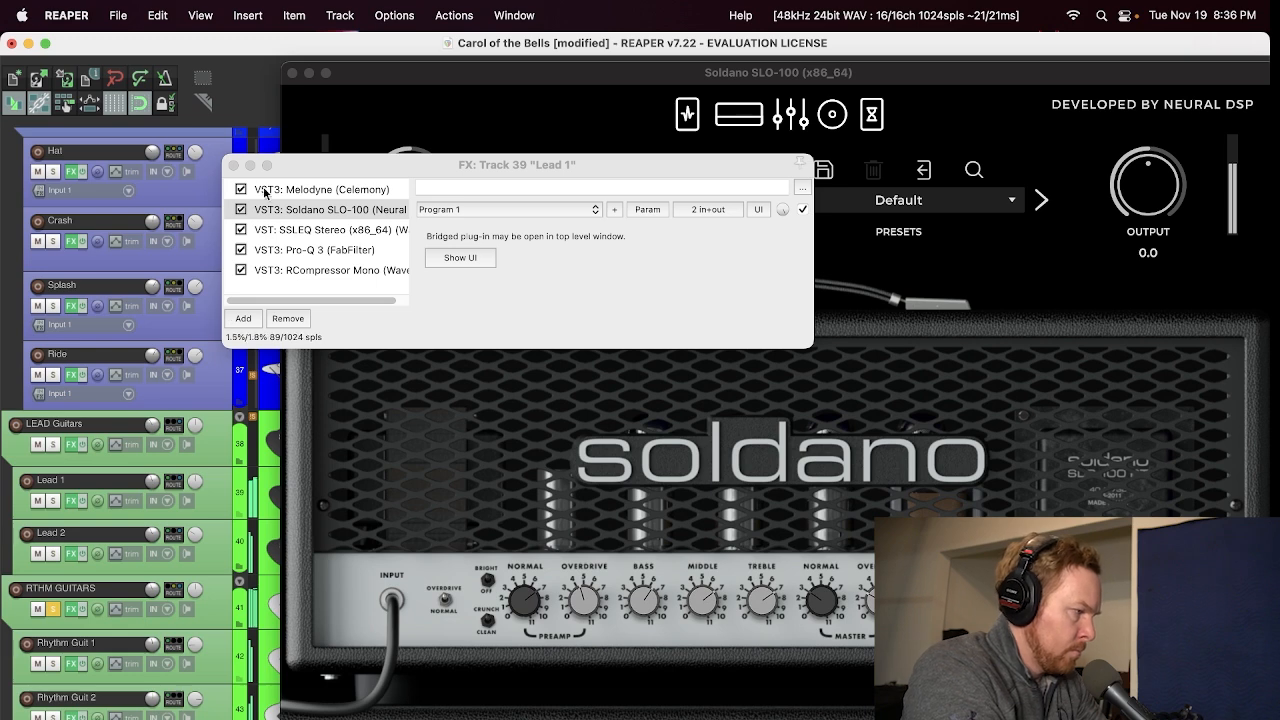
left_click(234, 166)
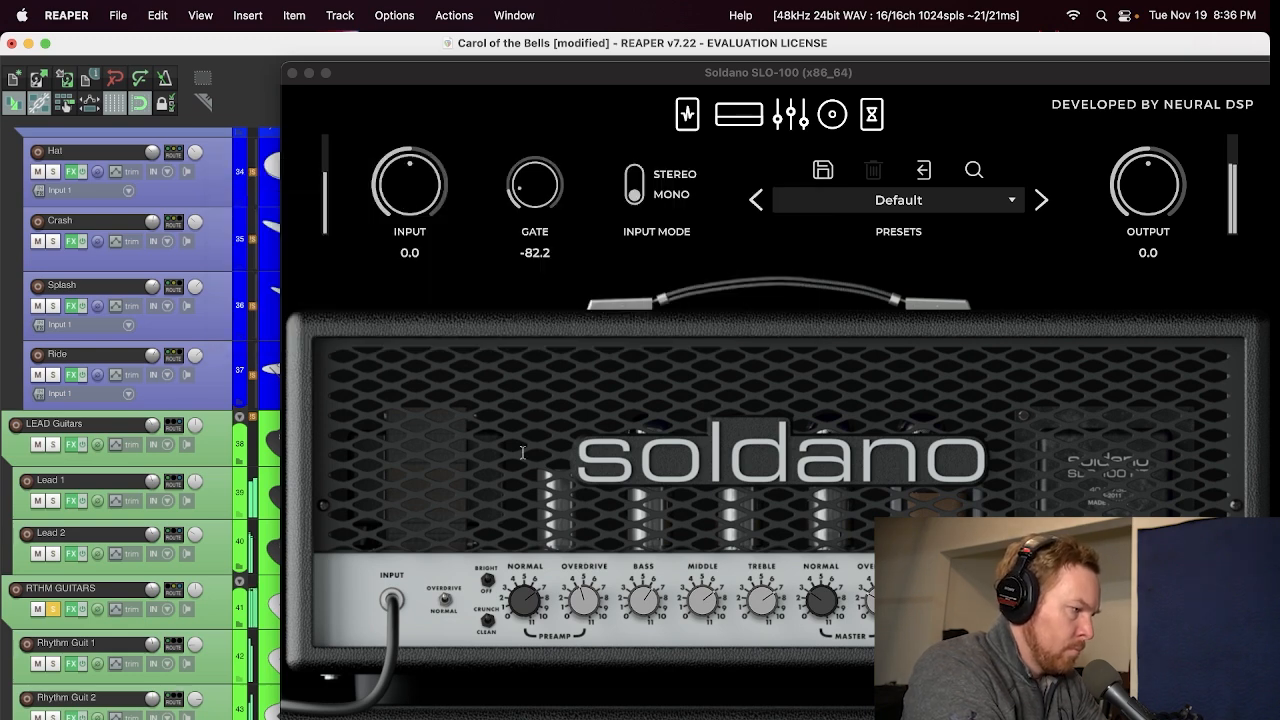
left_click(54, 609)
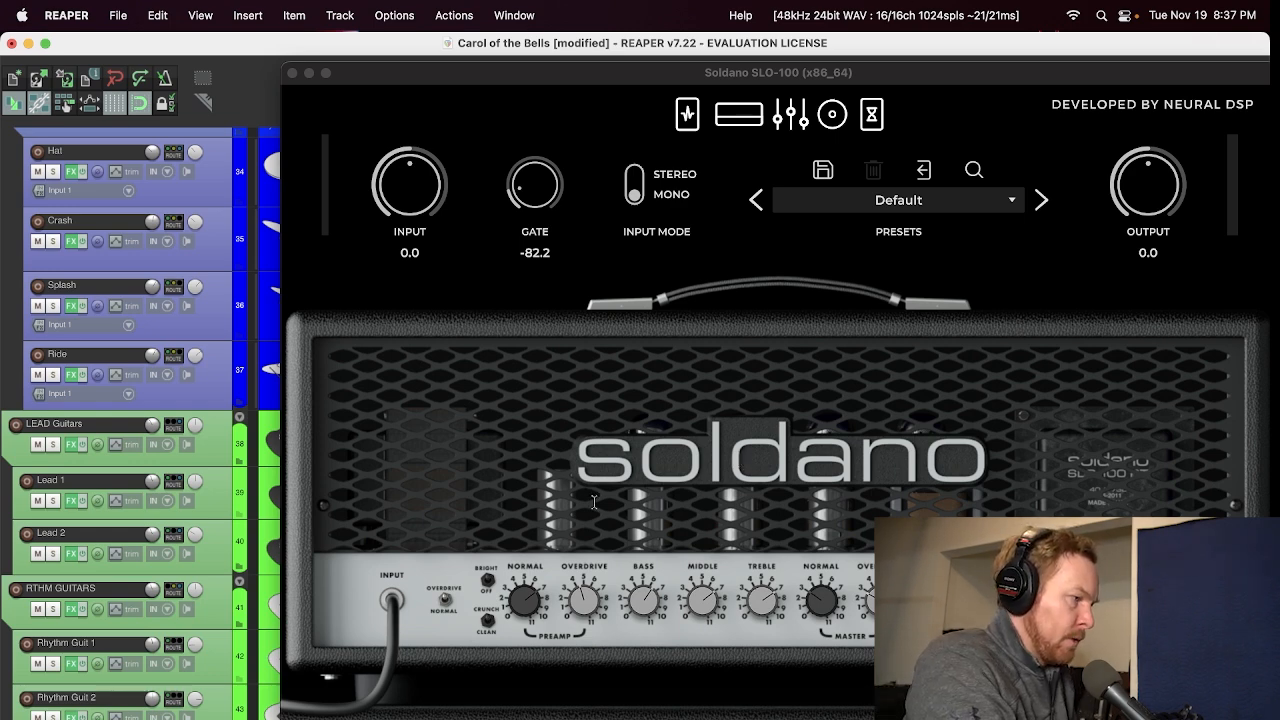
left_click(292, 74)
Step: Solo the BASS Bus and play it from the start of the bass part
scroll(3, 583, "down", 5)
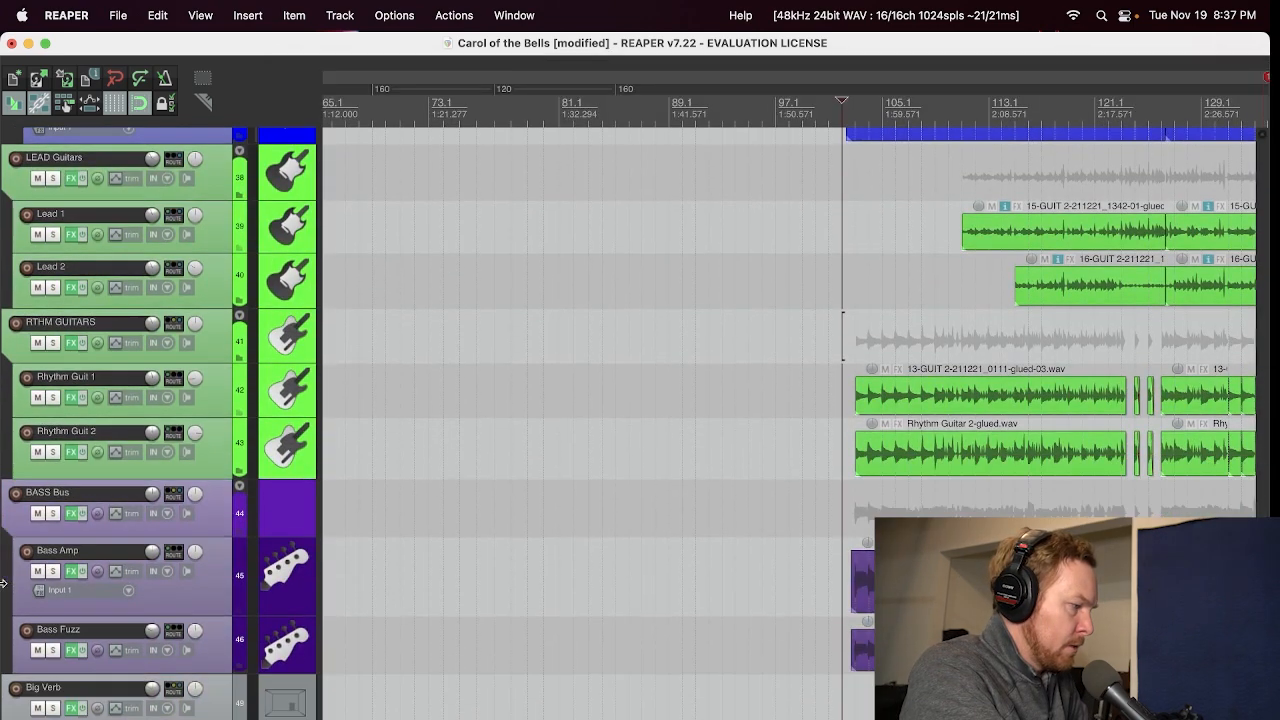
left_click(53, 513)
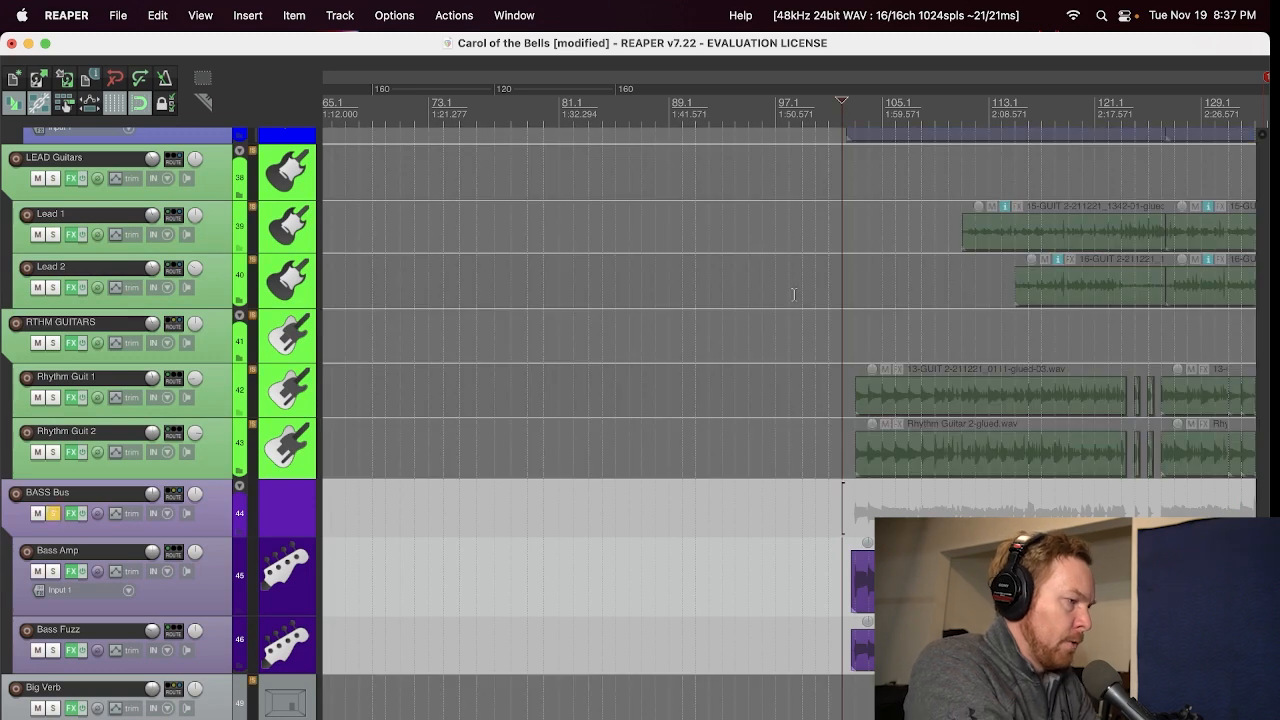
left_click(863, 138)
key("space")
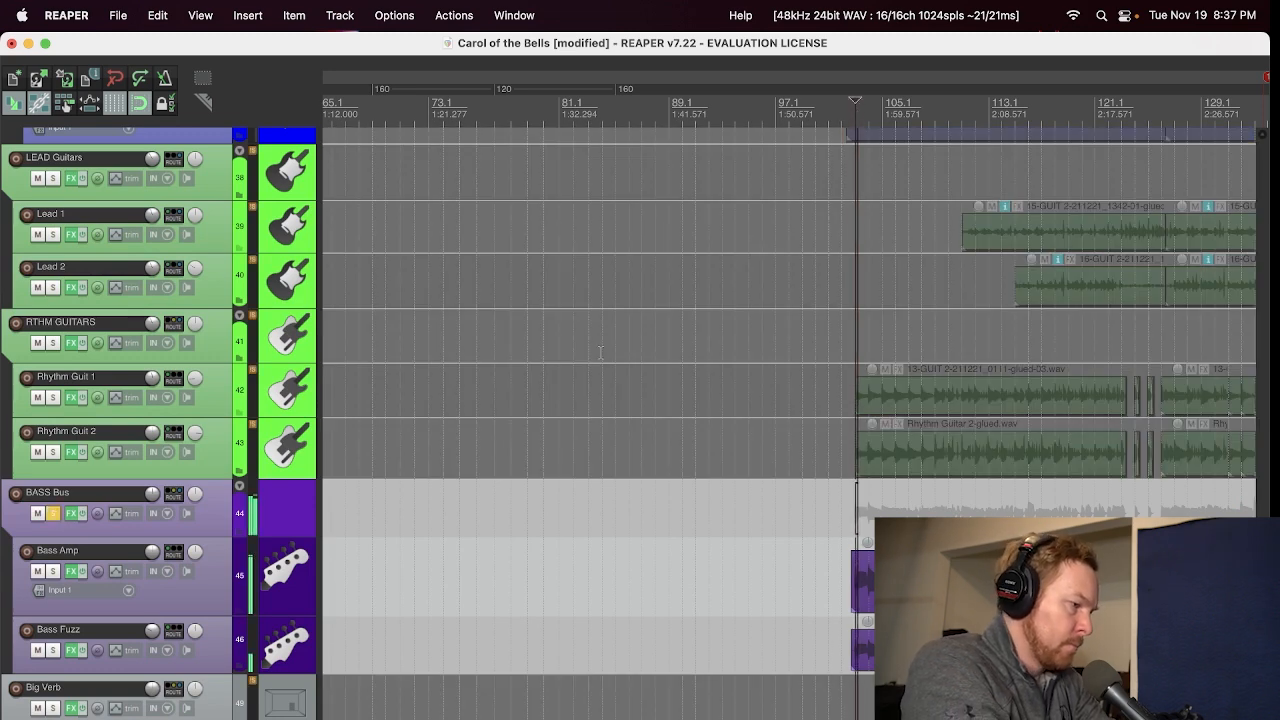
Step: Inspect the Ampeg SVT3Pro on the Bass Amp track and the bx_blackdist2 distortion in the Bass Fuzz track's effects chain
left_click(71, 572)
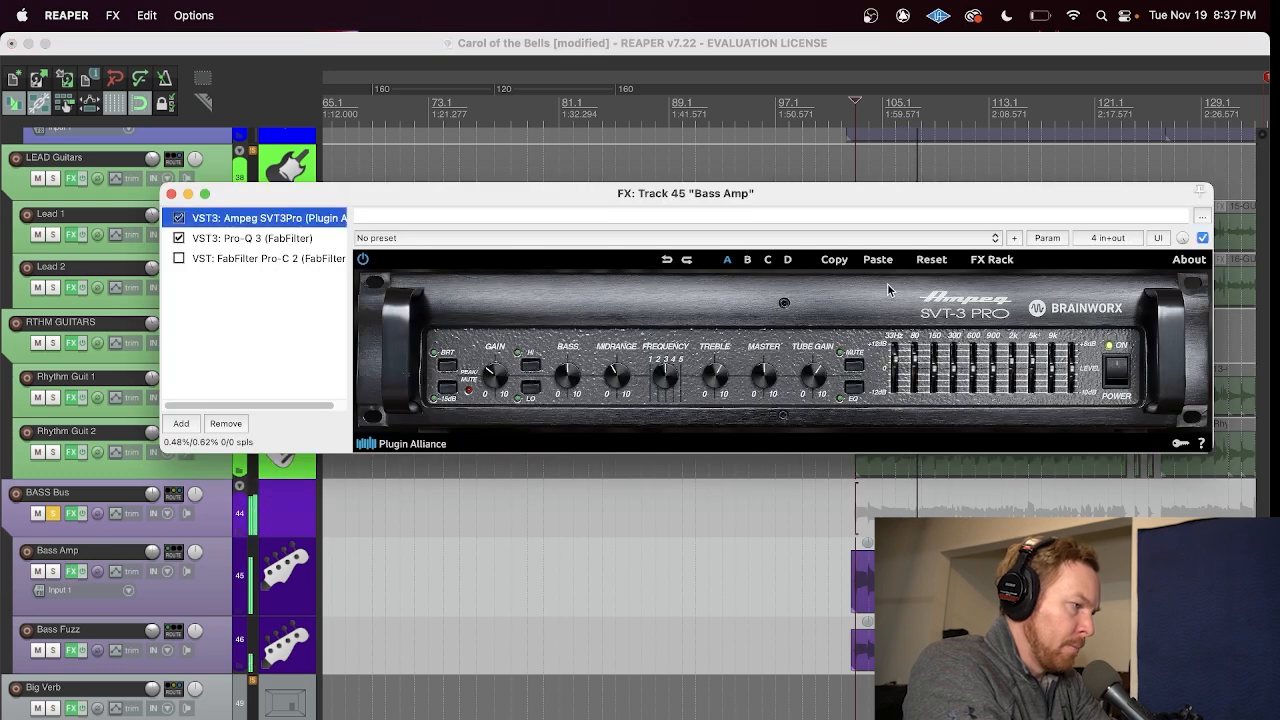
left_click(171, 195)
left_click(72, 650)
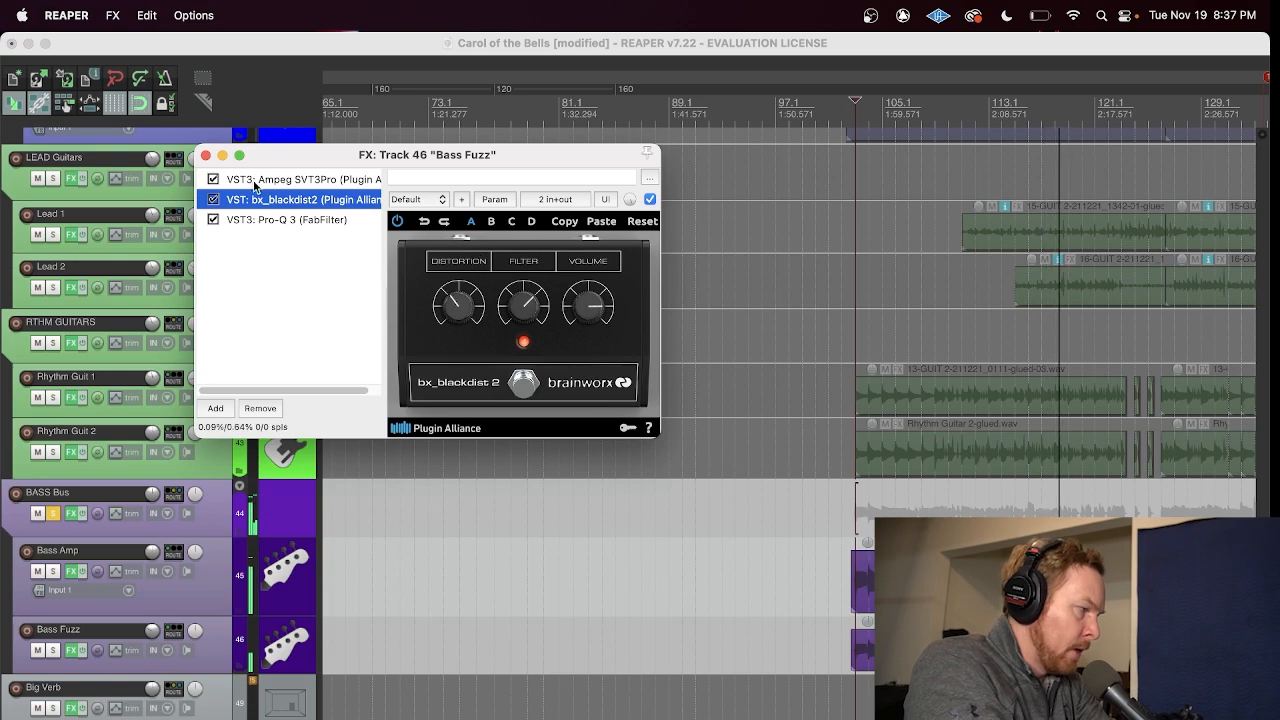
left_click(254, 182)
left_click(290, 199)
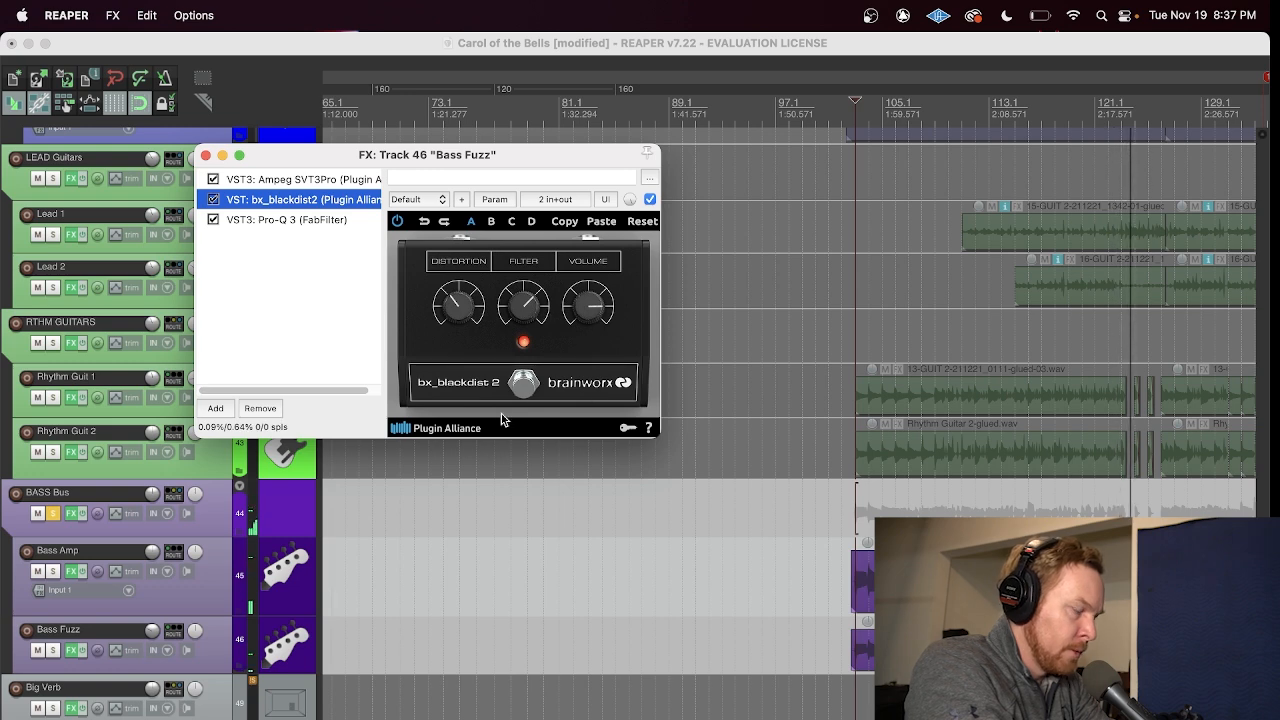
Step: Compare the bass layers by briefly muting Bass Fuzz and Bass Amp in turn, unsolo the BASS Bus and close the Bass Fuzz effects window
left_click(38, 652)
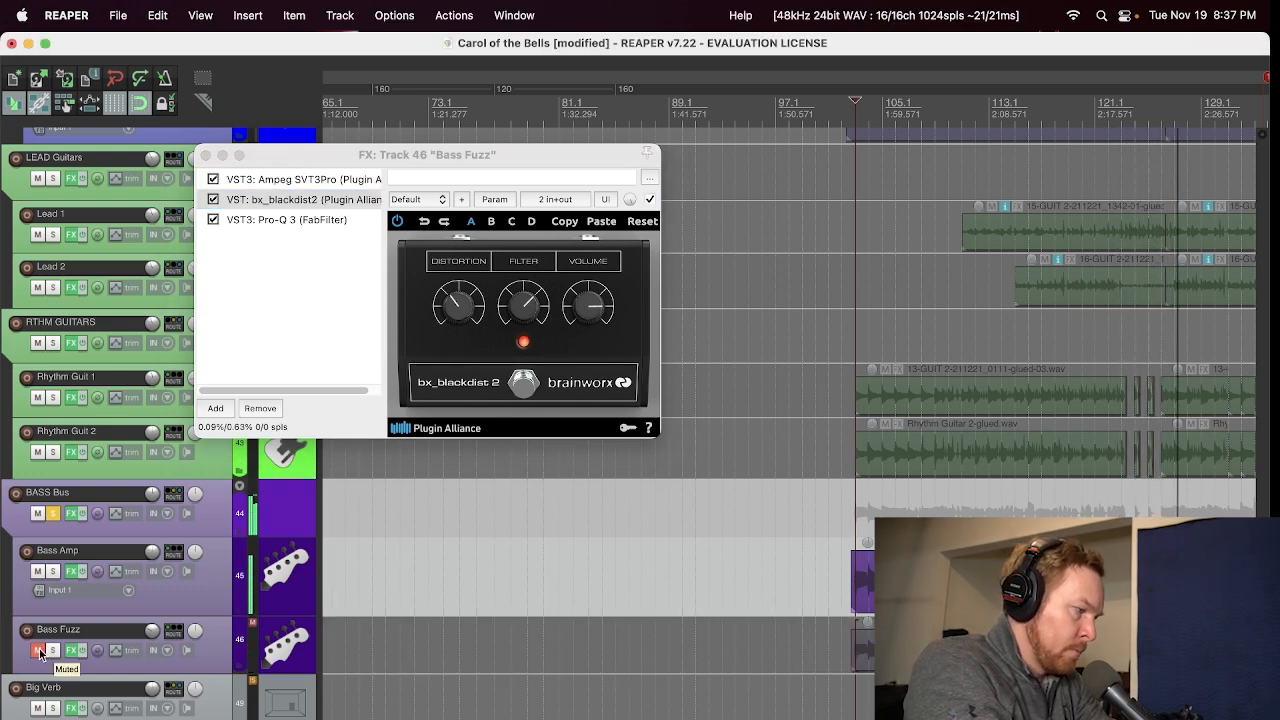
left_click(38, 652)
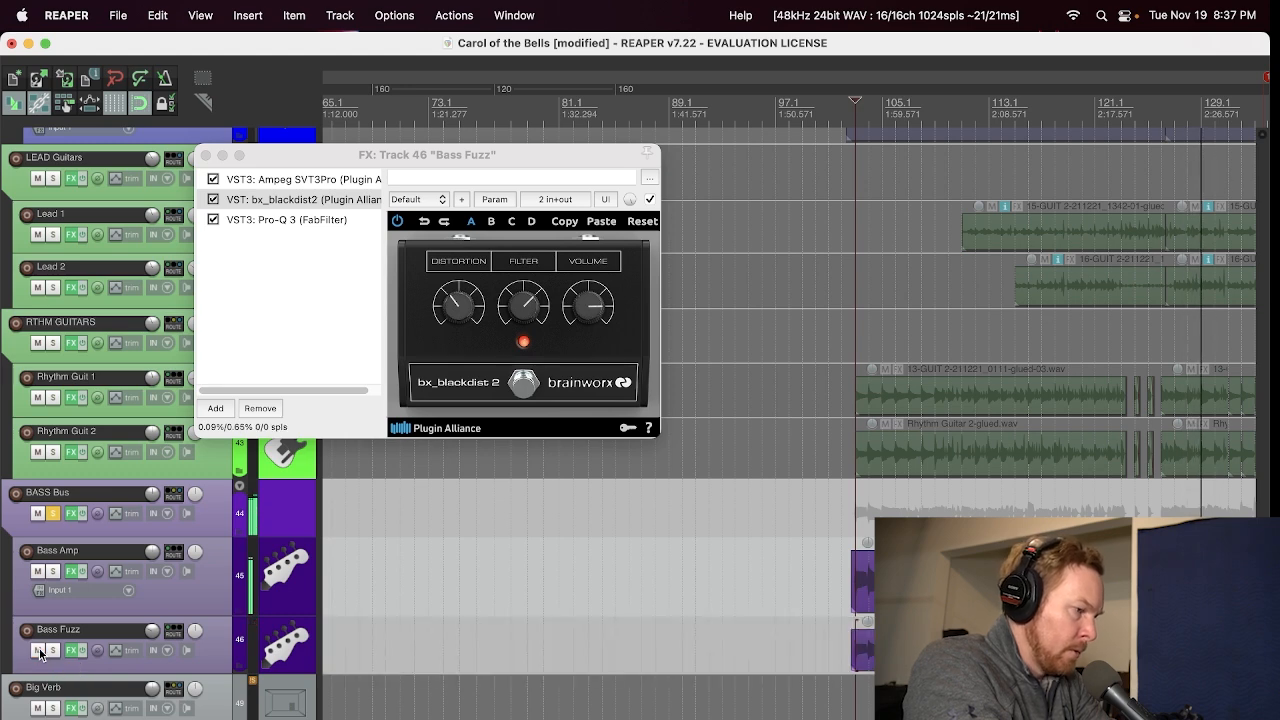
left_click(38, 572)
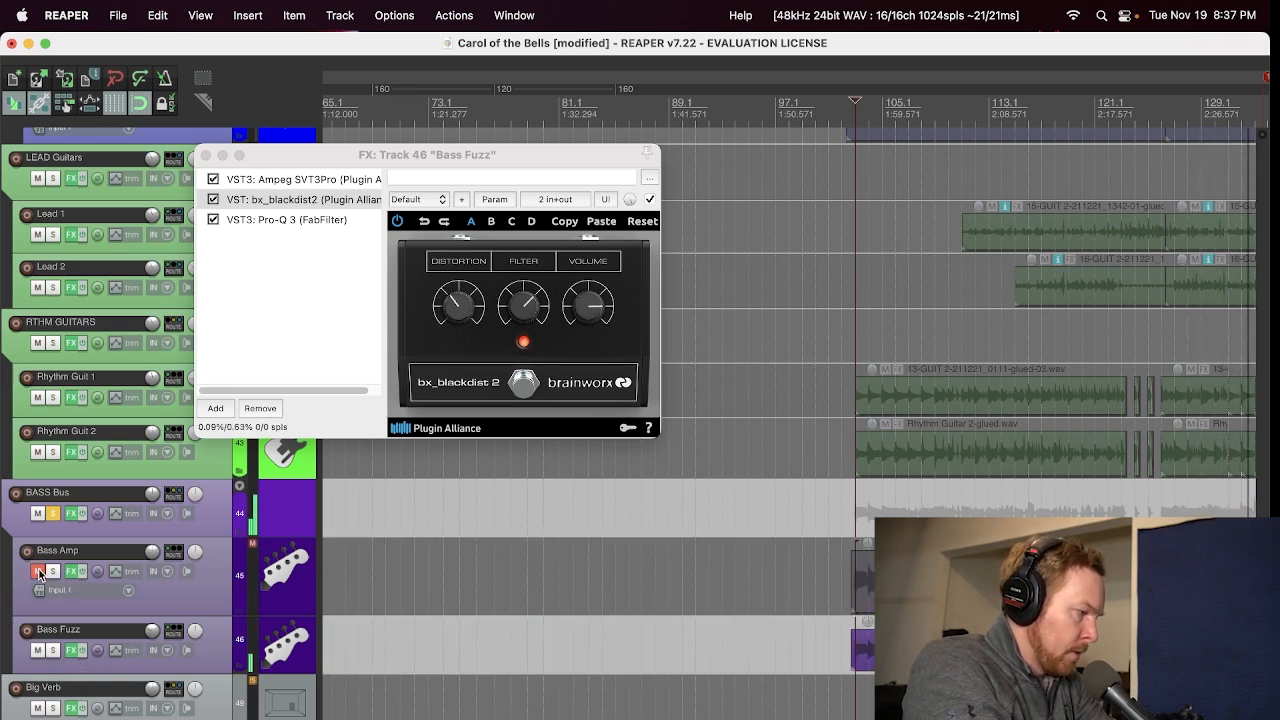
left_click(38, 572)
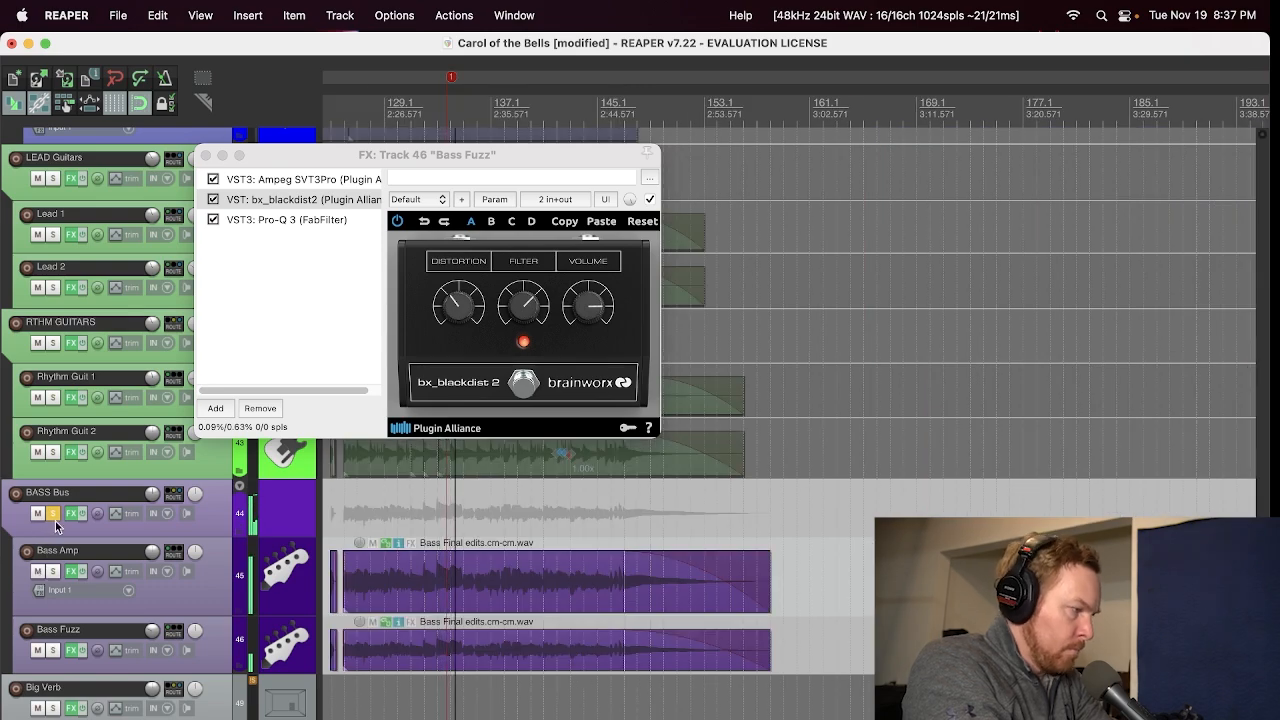
left_click(53, 514)
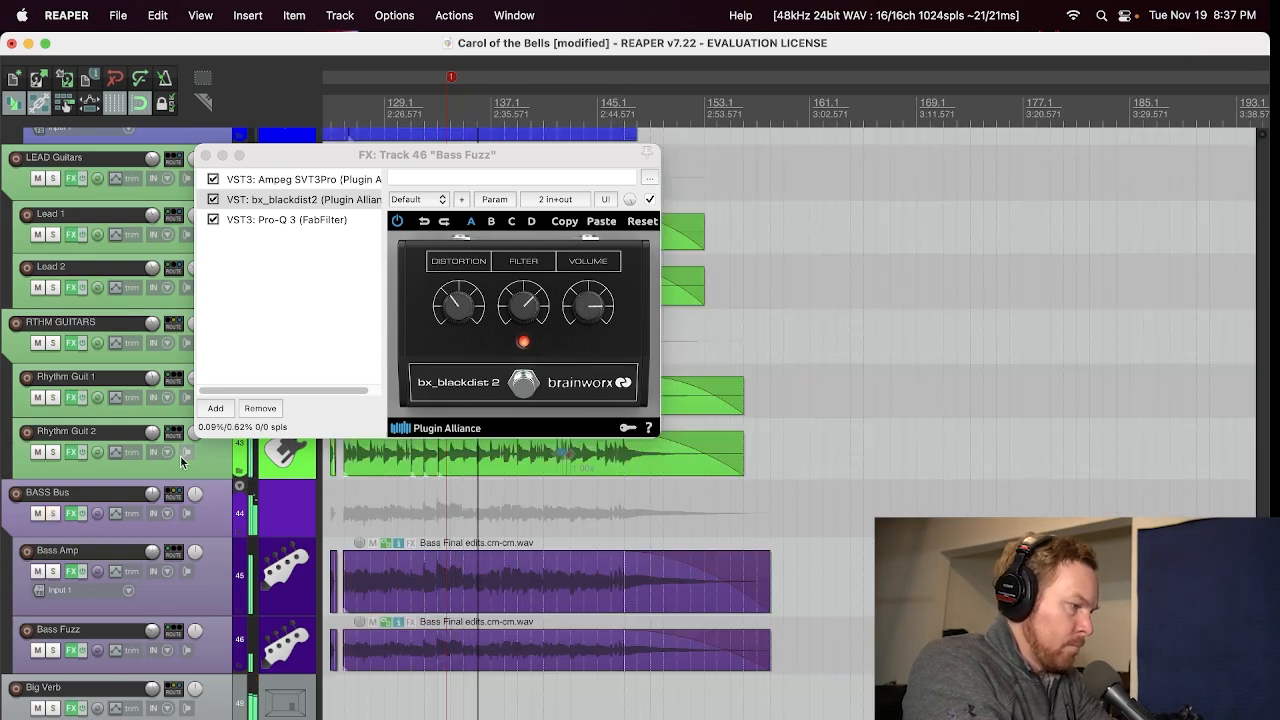
scroll(3, 587, "down", 3)
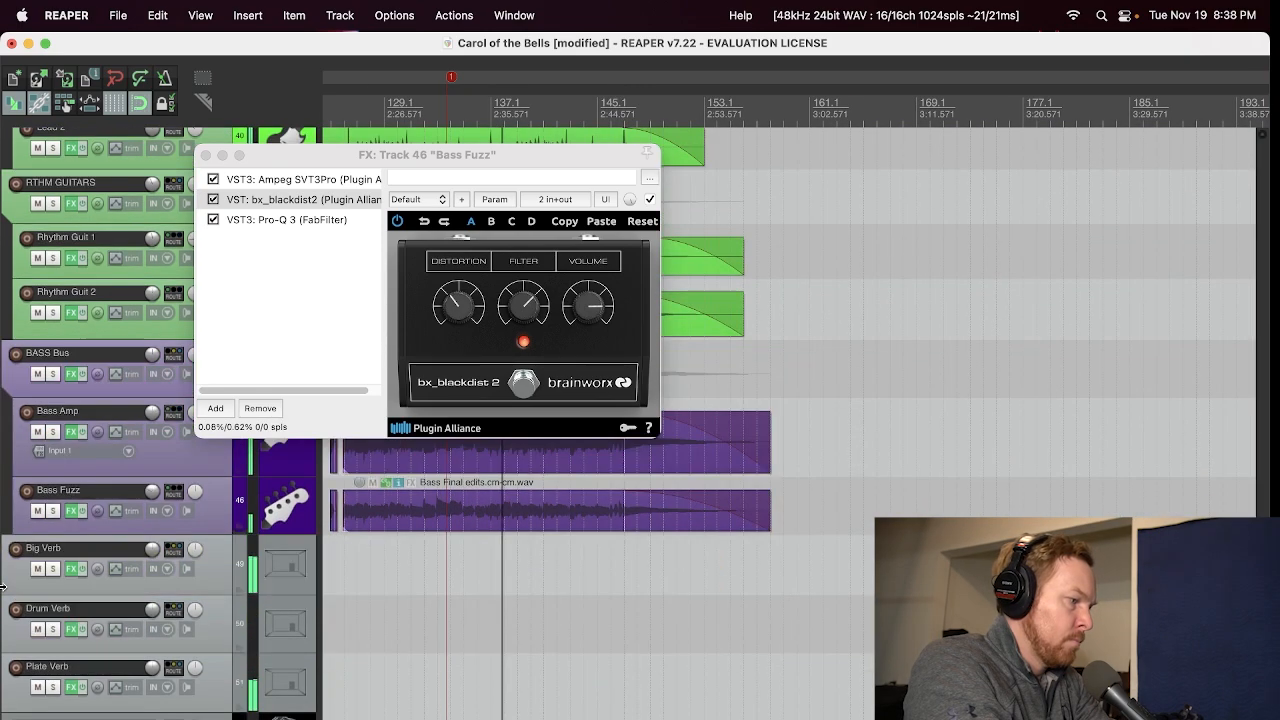
left_click(206, 156)
Step: Review the full track list, from the bass up to the orchestral drums and back, while the ending plays, and stop playback
scroll(3, 492, "up", 5)
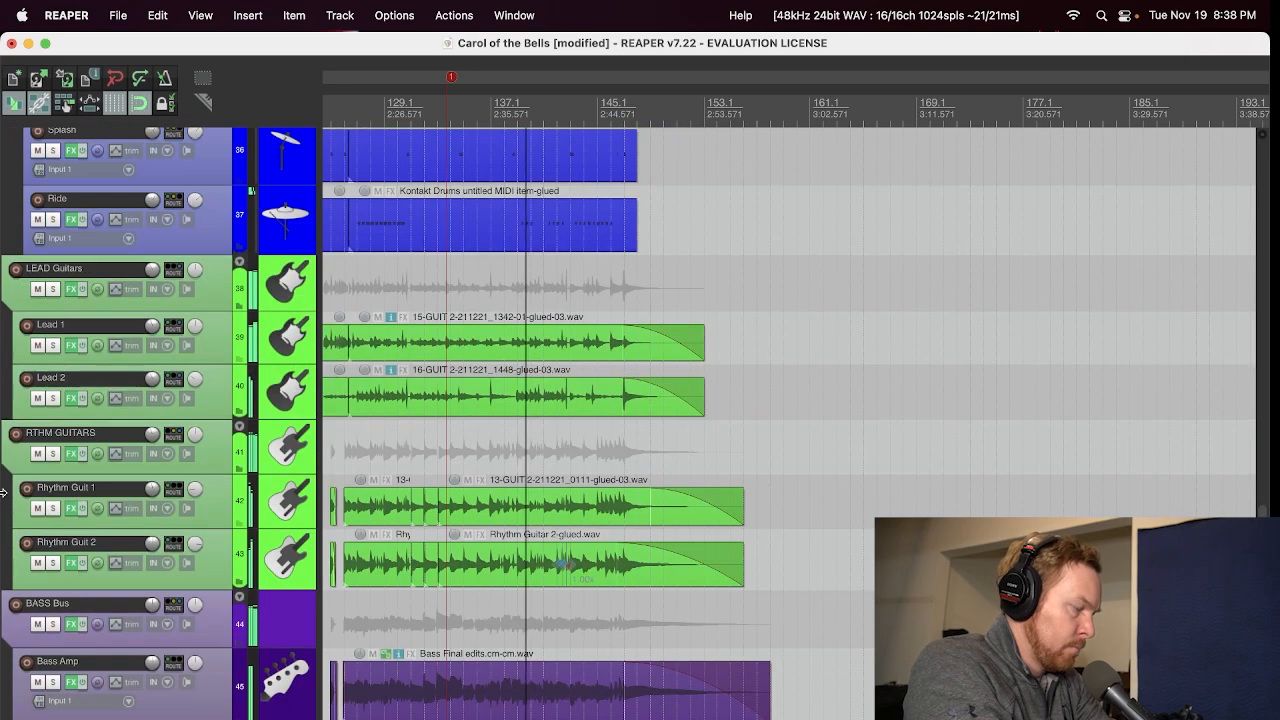
scroll(3, 492, "up", 15)
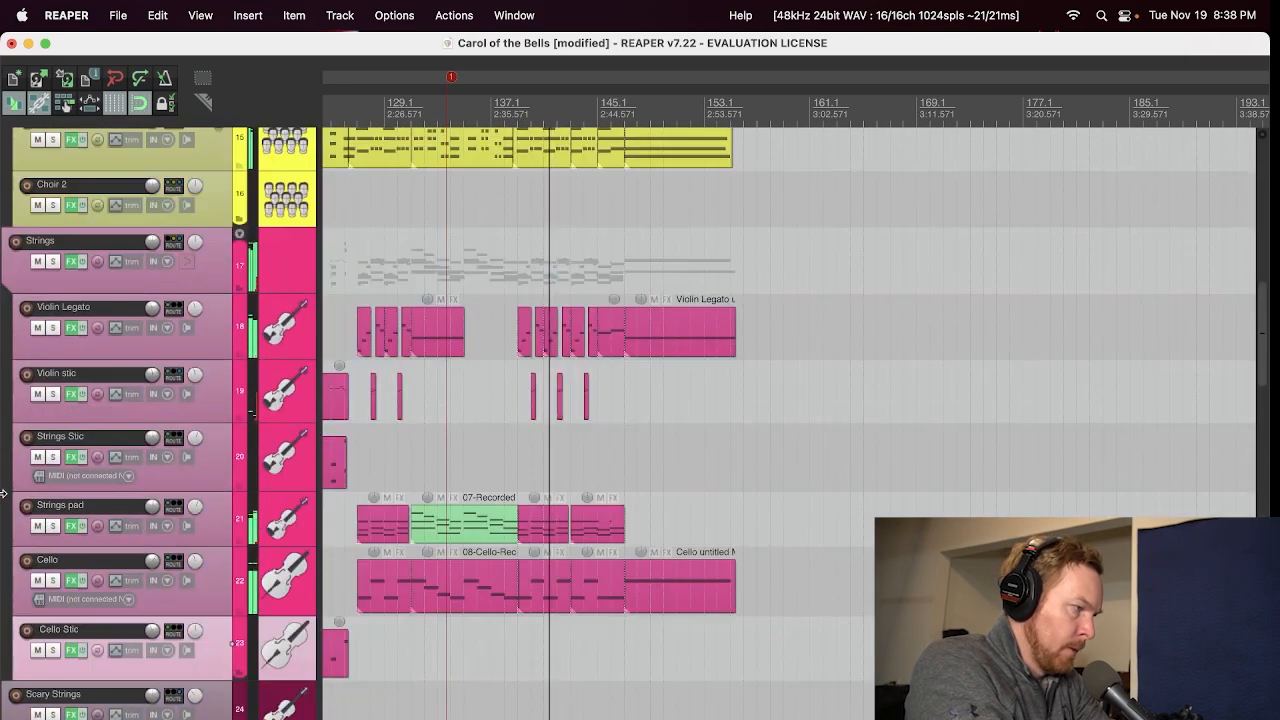
scroll(3, 492, "up", 8)
scroll(3, 492, "up", 5)
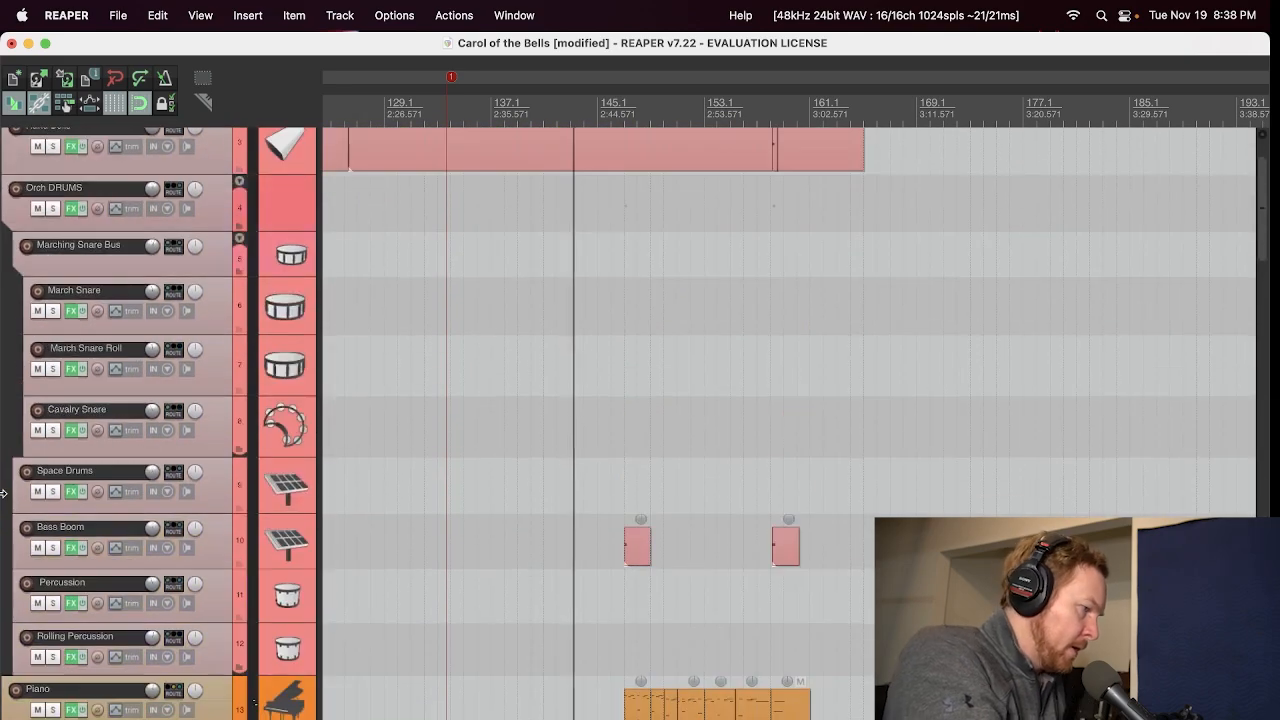
scroll(3, 534, "down", 2)
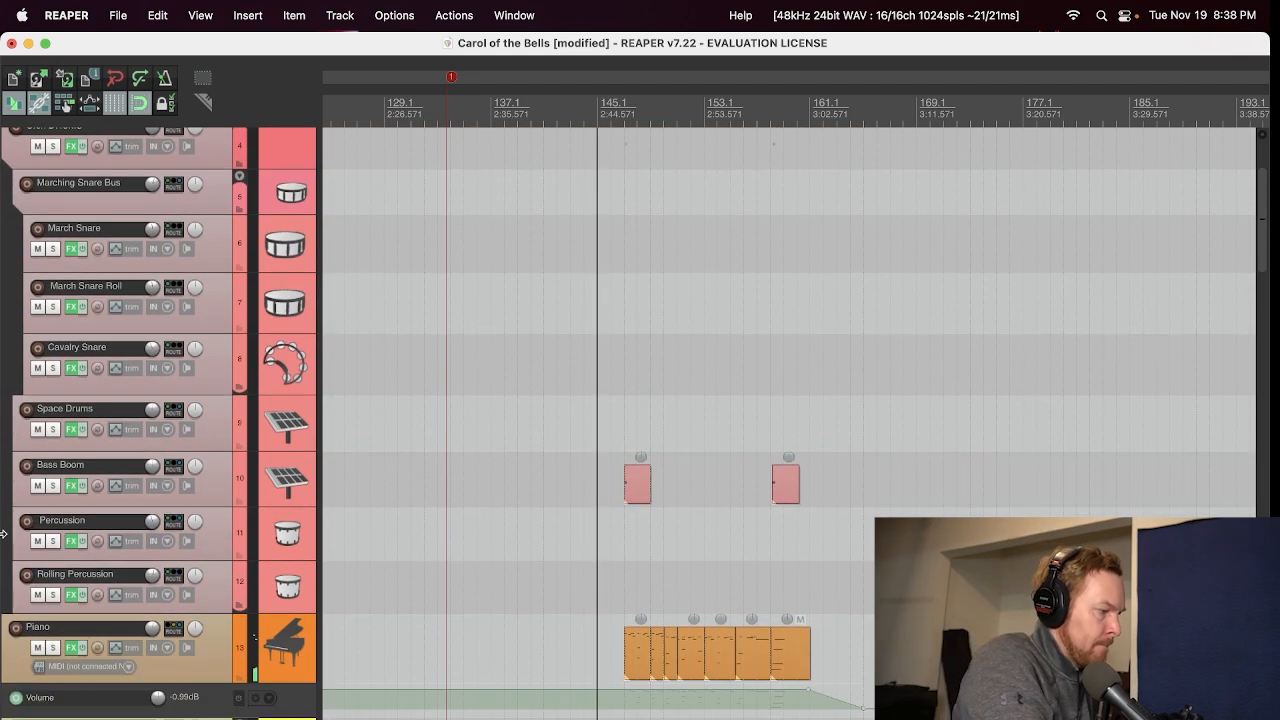
scroll(3, 534, "down", 13)
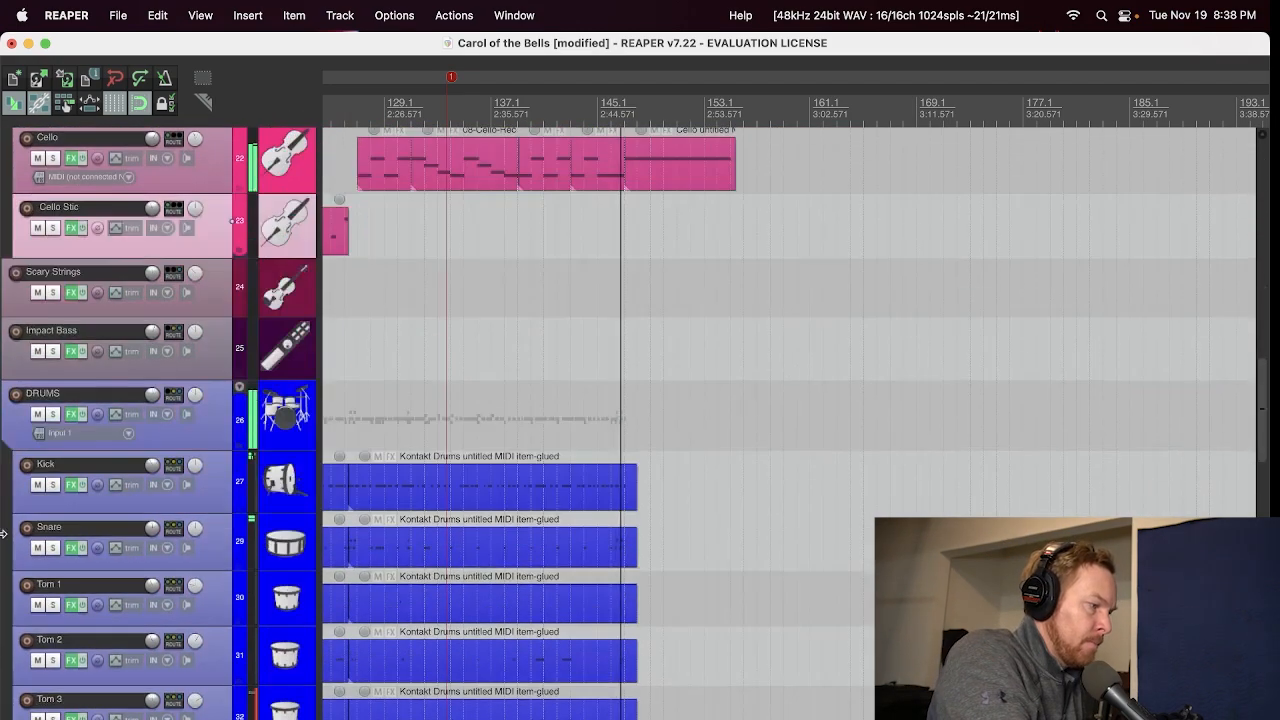
scroll(3, 534, "down", 3)
scroll(3, 534, "down", 2)
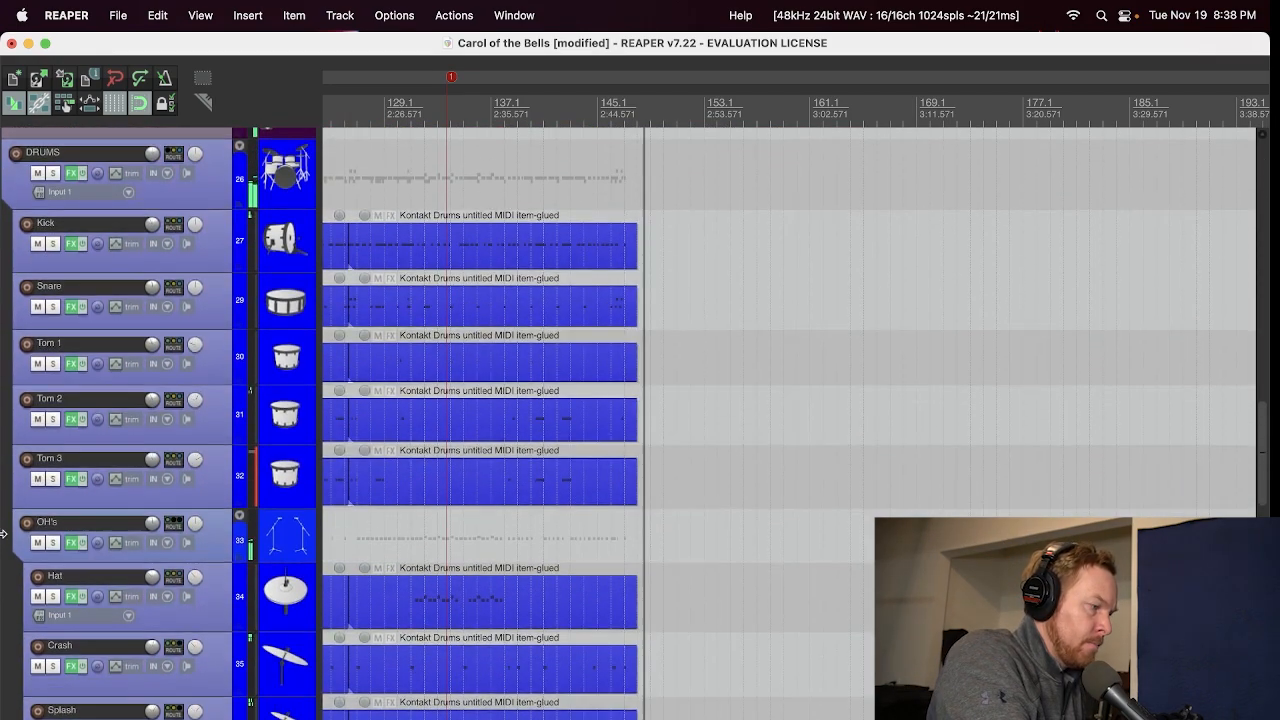
scroll(3, 534, "down", 14)
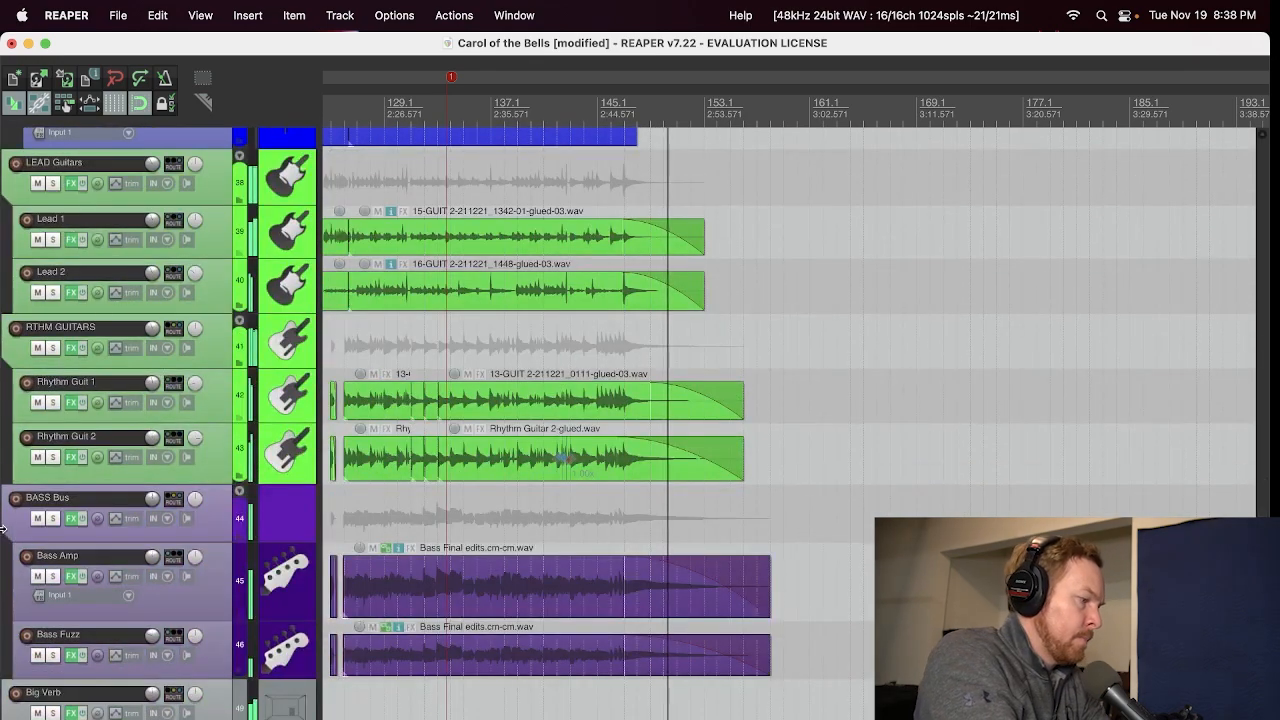
key("space")
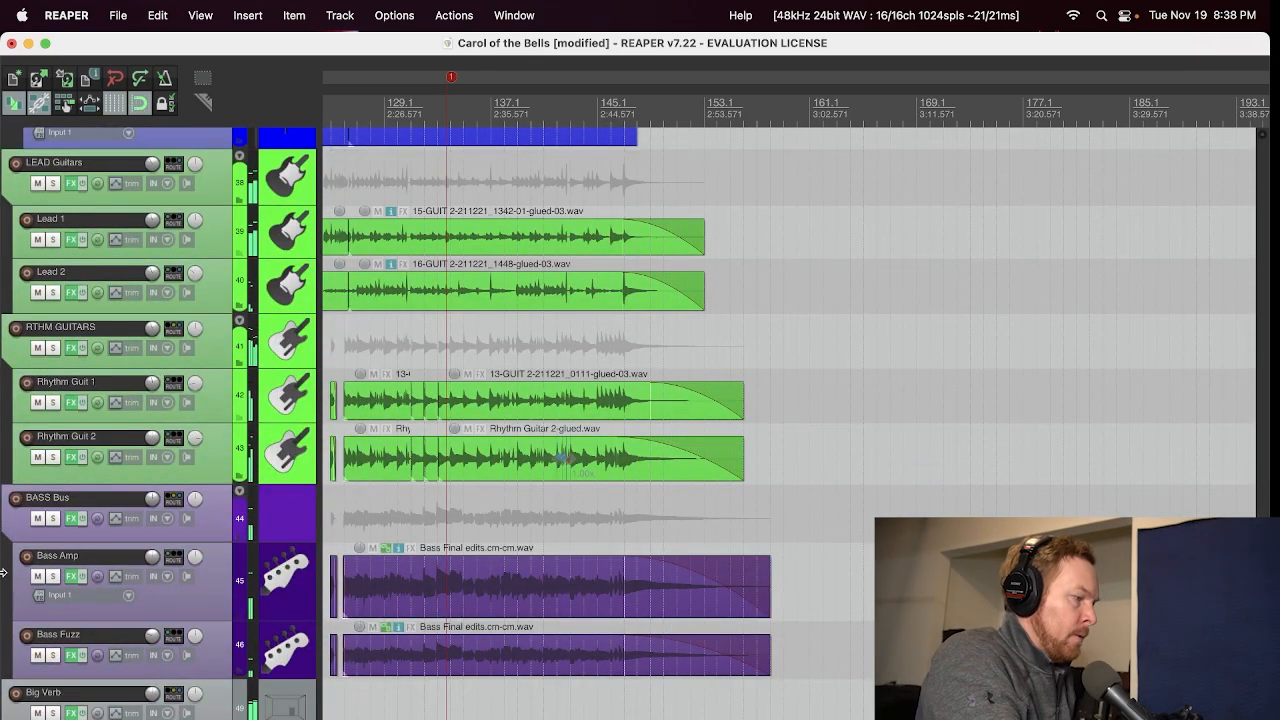
Step: Inspect the FabFilter Pro-R reverb on the Big Verb track and close its effects window
scroll(17, 579, "down", 6)
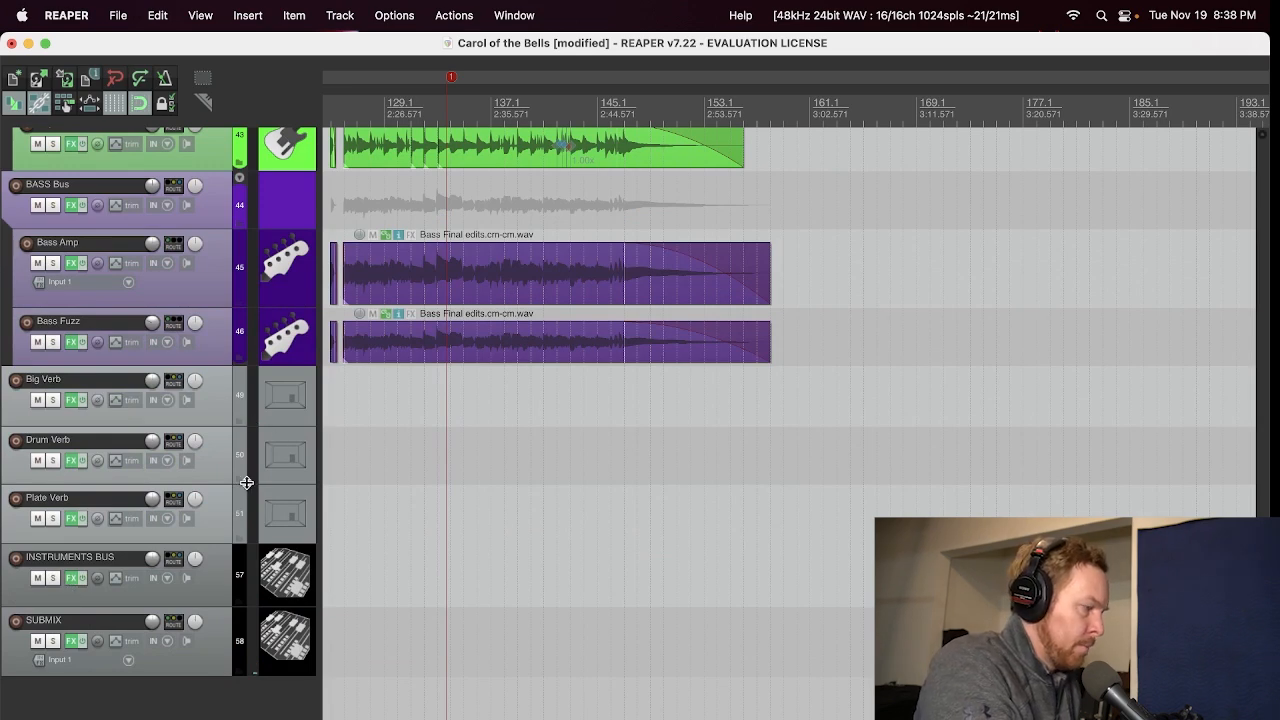
scroll(474, 531, "up", 2)
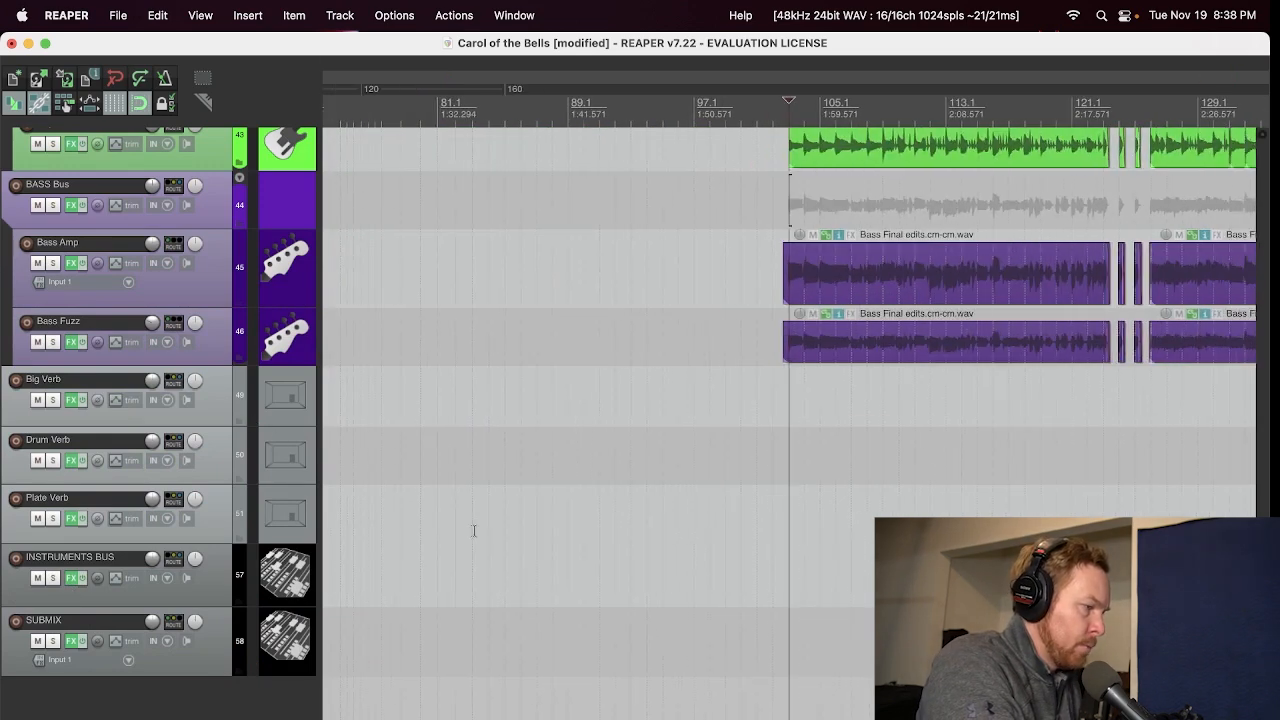
left_click(70, 401)
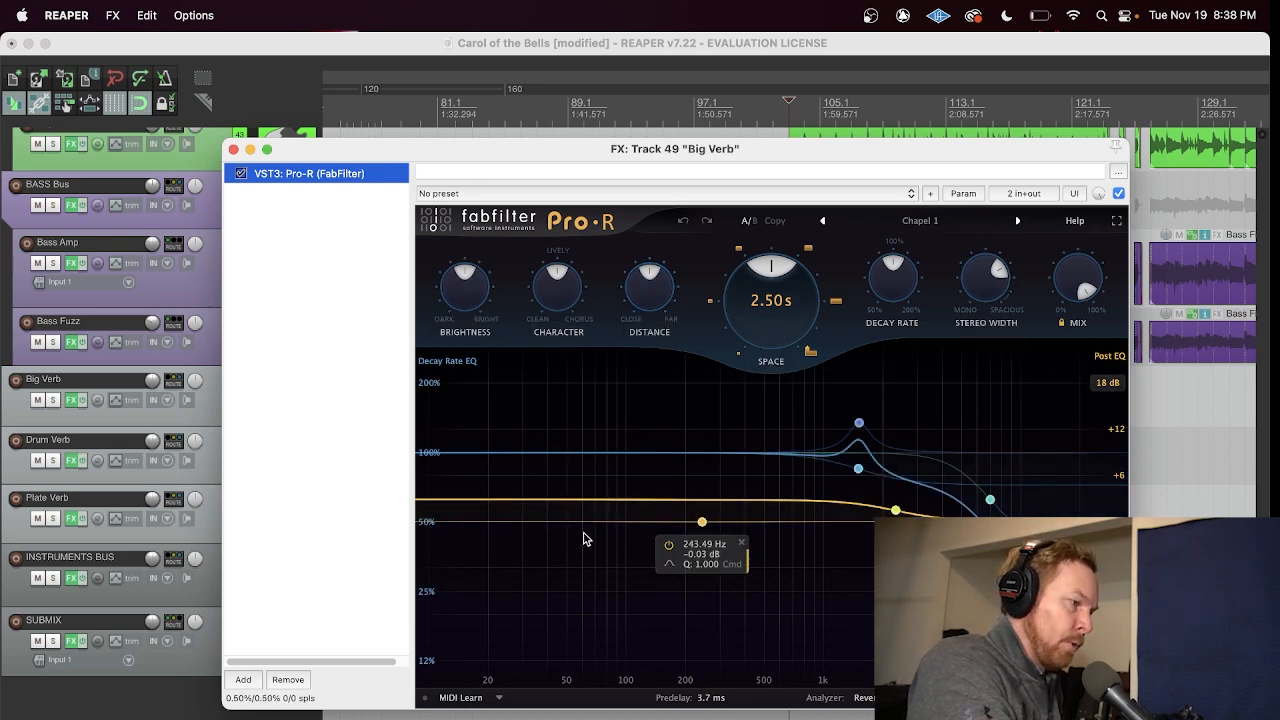
left_click(234, 149)
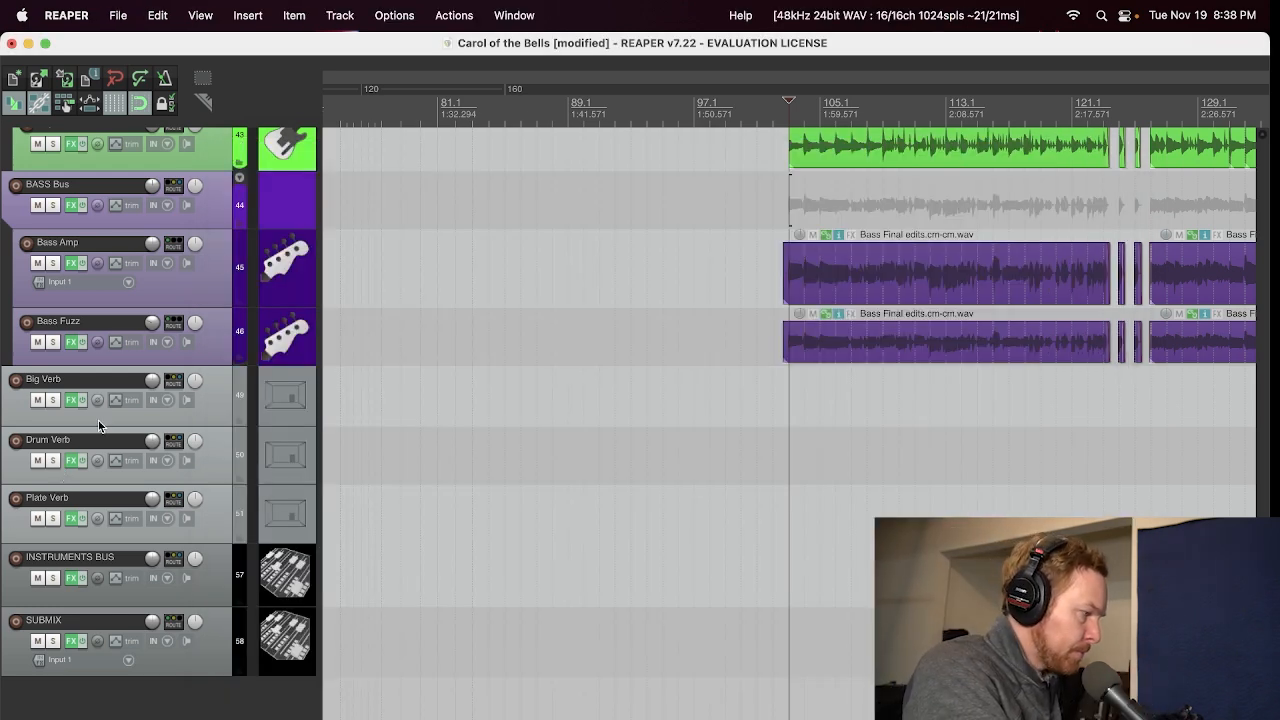
Step: Solo Big Verb, play it from two points in the first half of the song, stop playback and unsolo it
left_click(52, 400)
key("space")
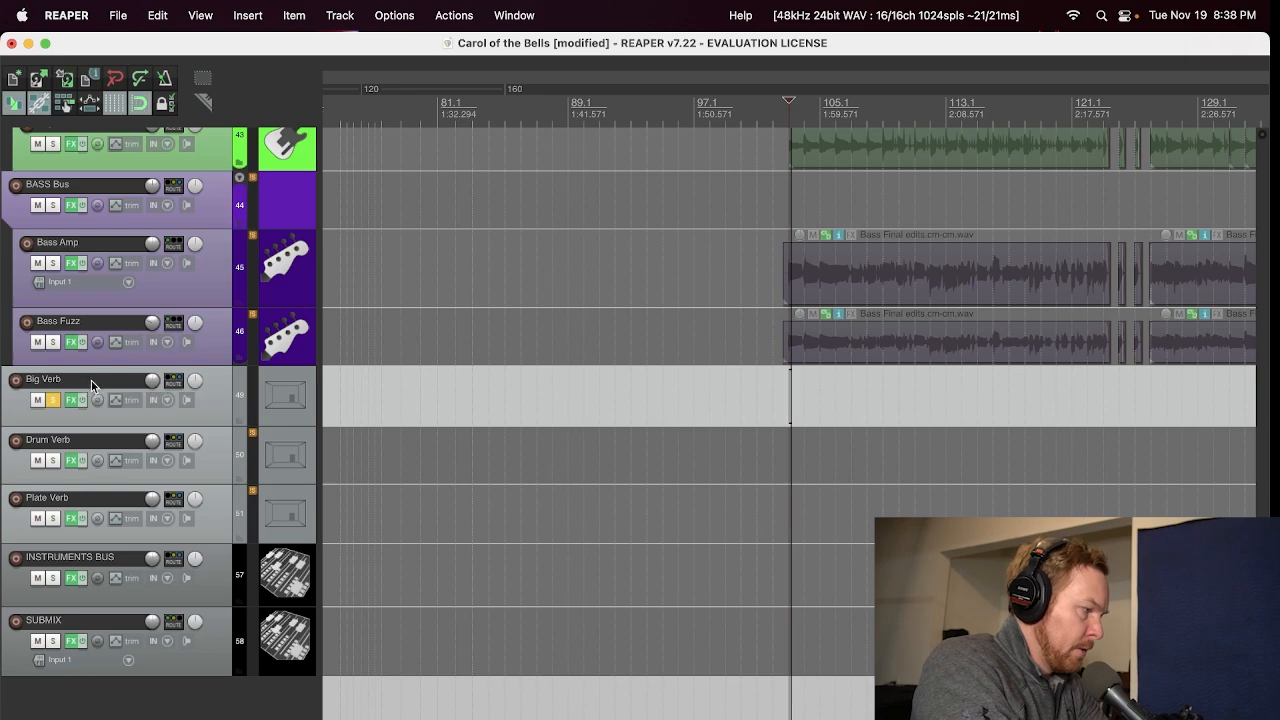
scroll(549, 393, "down", 6)
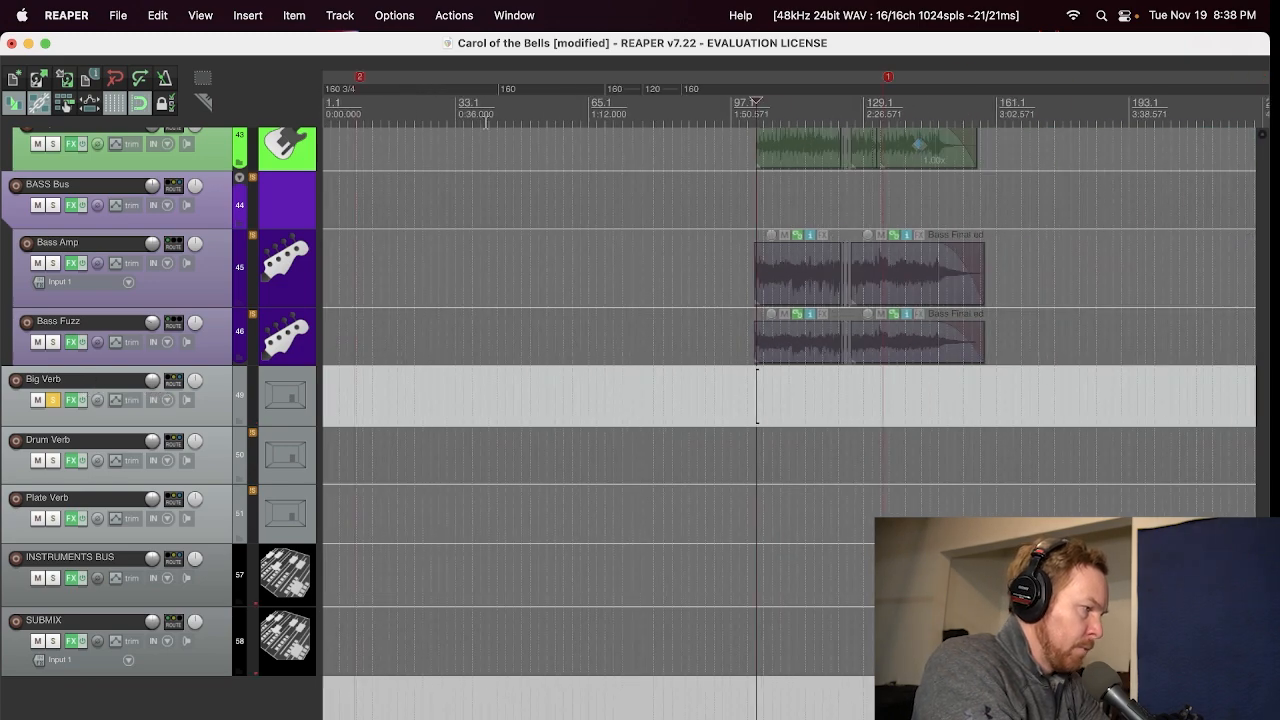
left_click(488, 118)
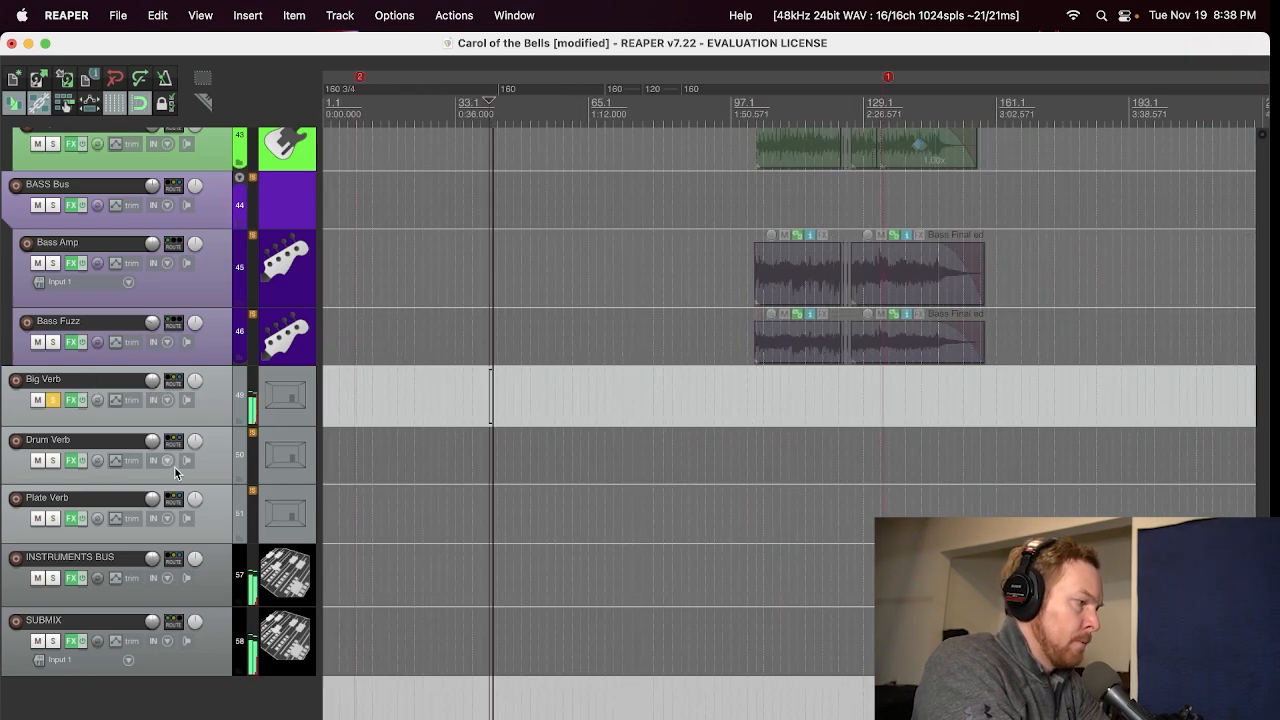
left_click(553, 119)
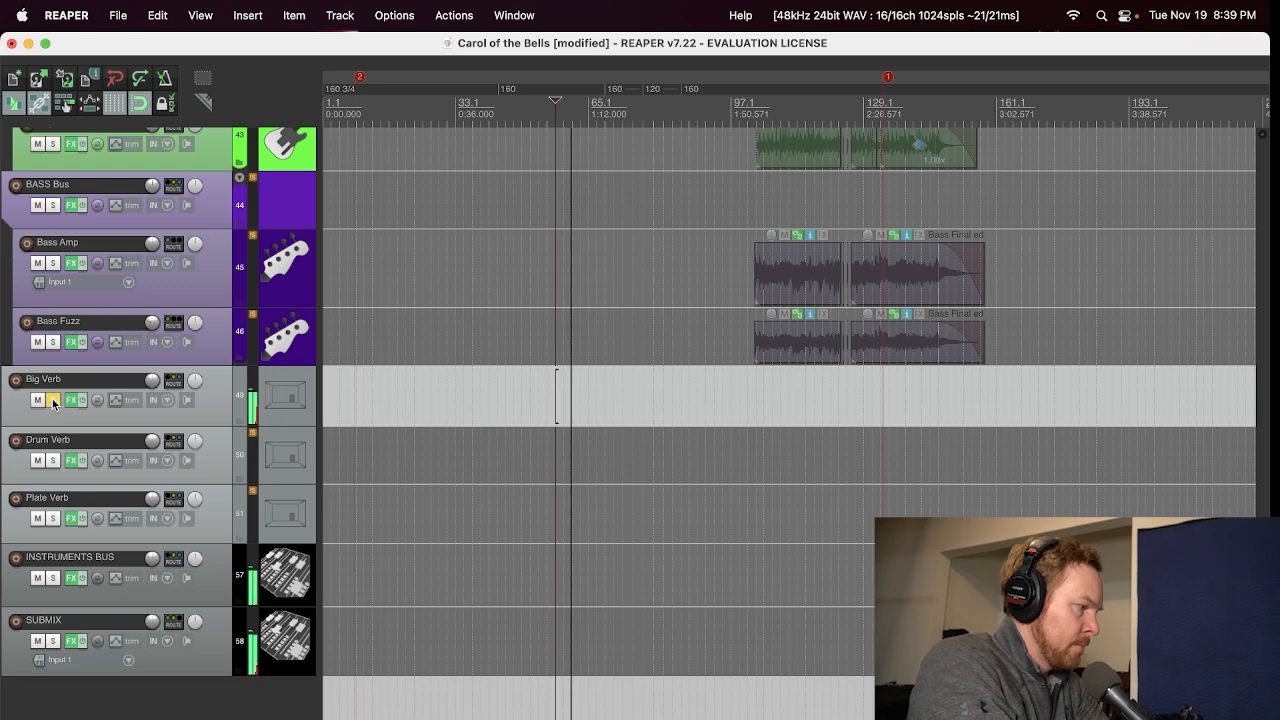
key("space")
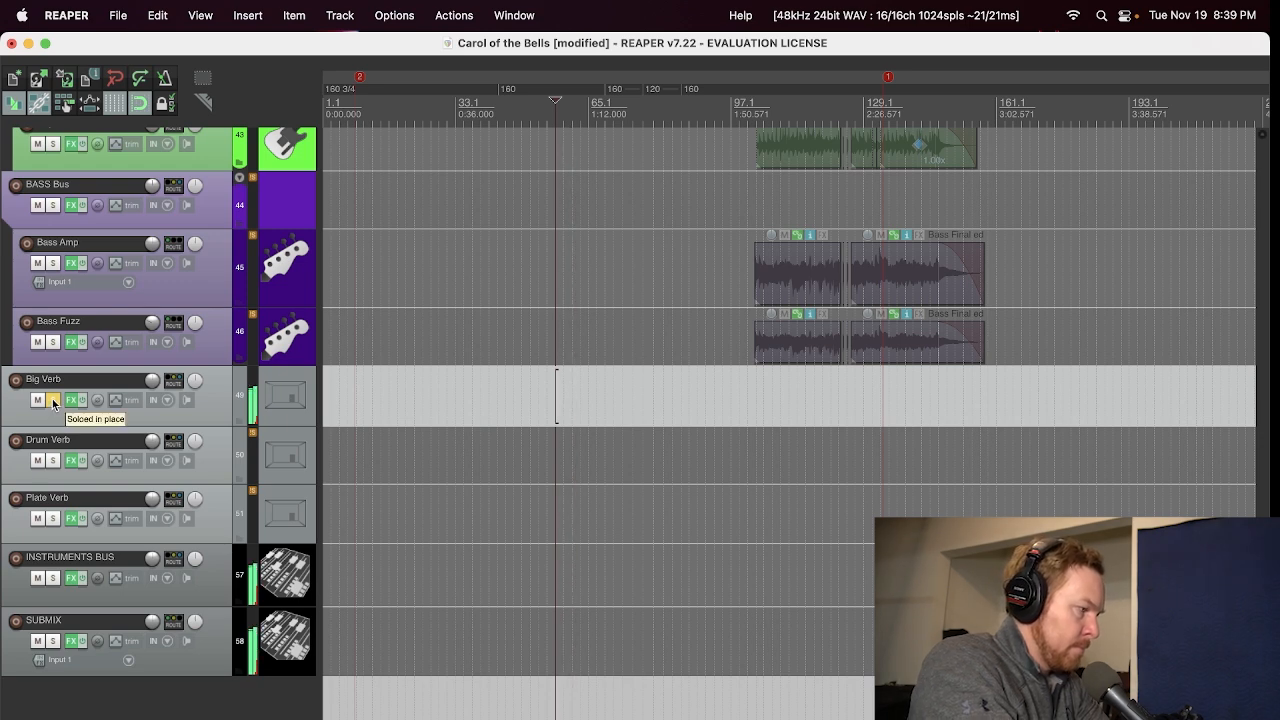
left_click(53, 400)
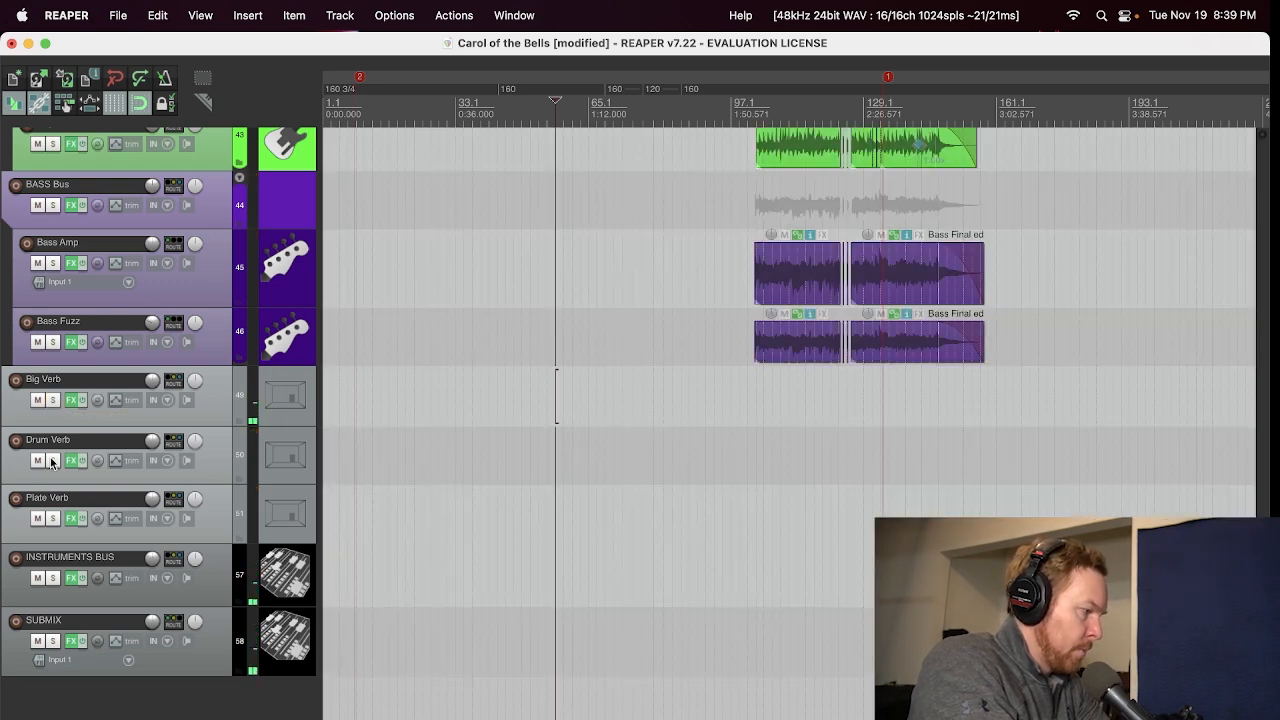
Step: Solo Drum Verb, view its ValhallaVintageVerb settings and play the reverb from near the start of the bass part
left_click(52, 460)
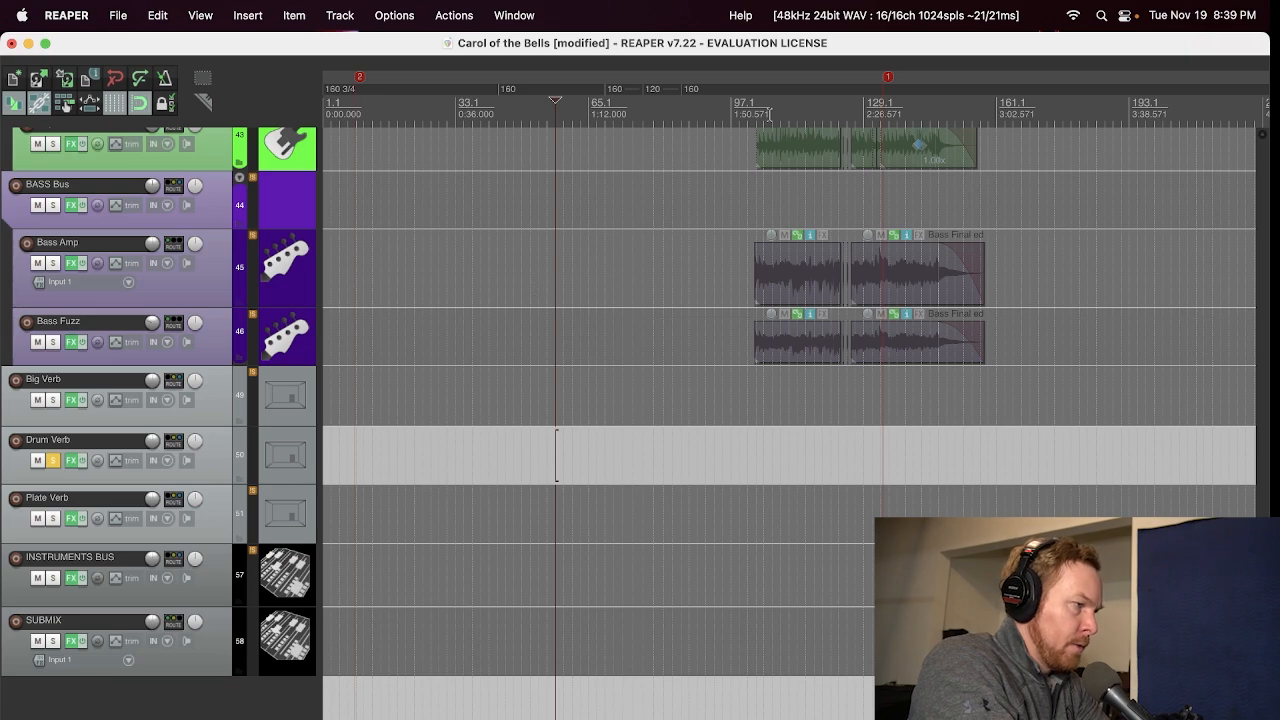
left_click(770, 112)
left_click(77, 460)
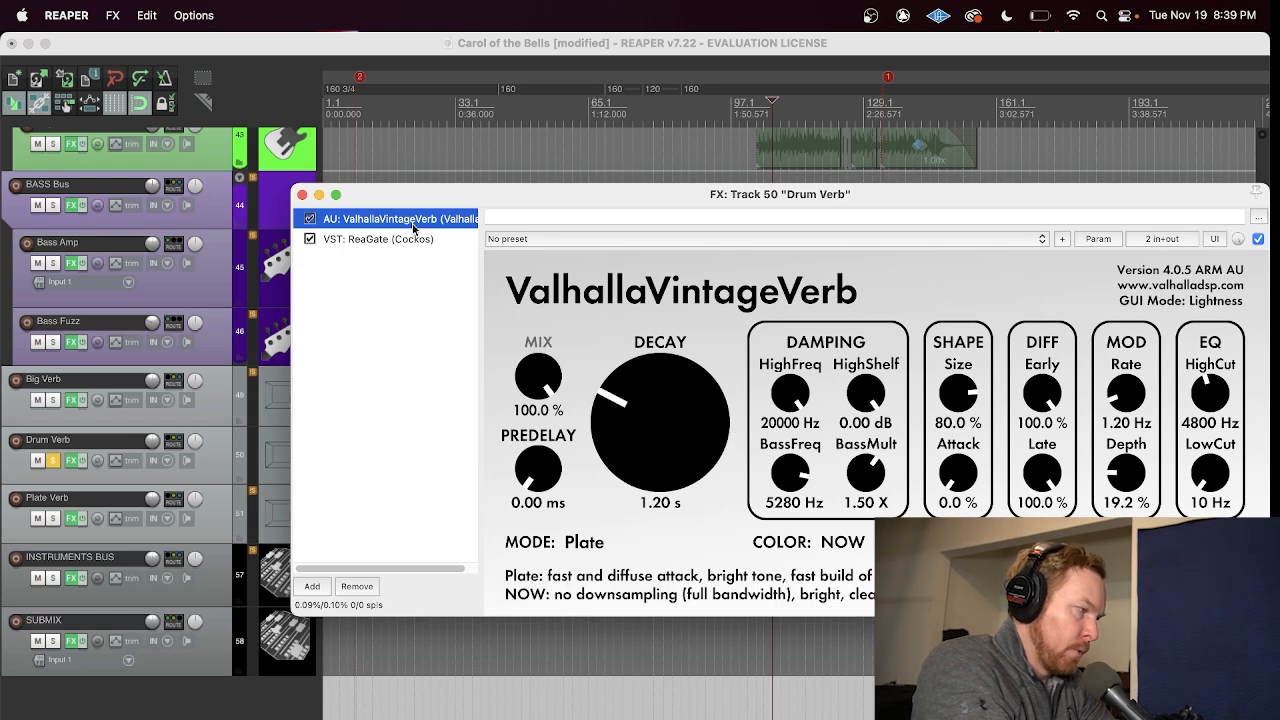
left_click_drag(413, 192, 308, 383)
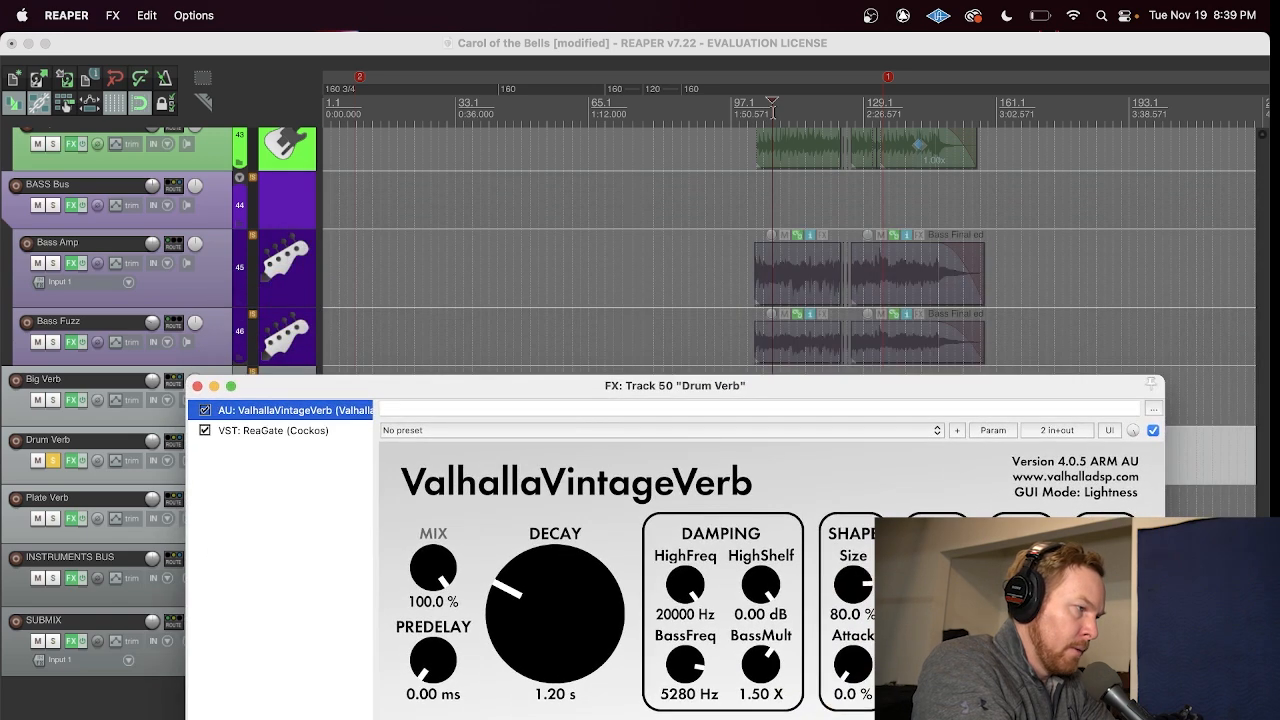
left_click(772, 112)
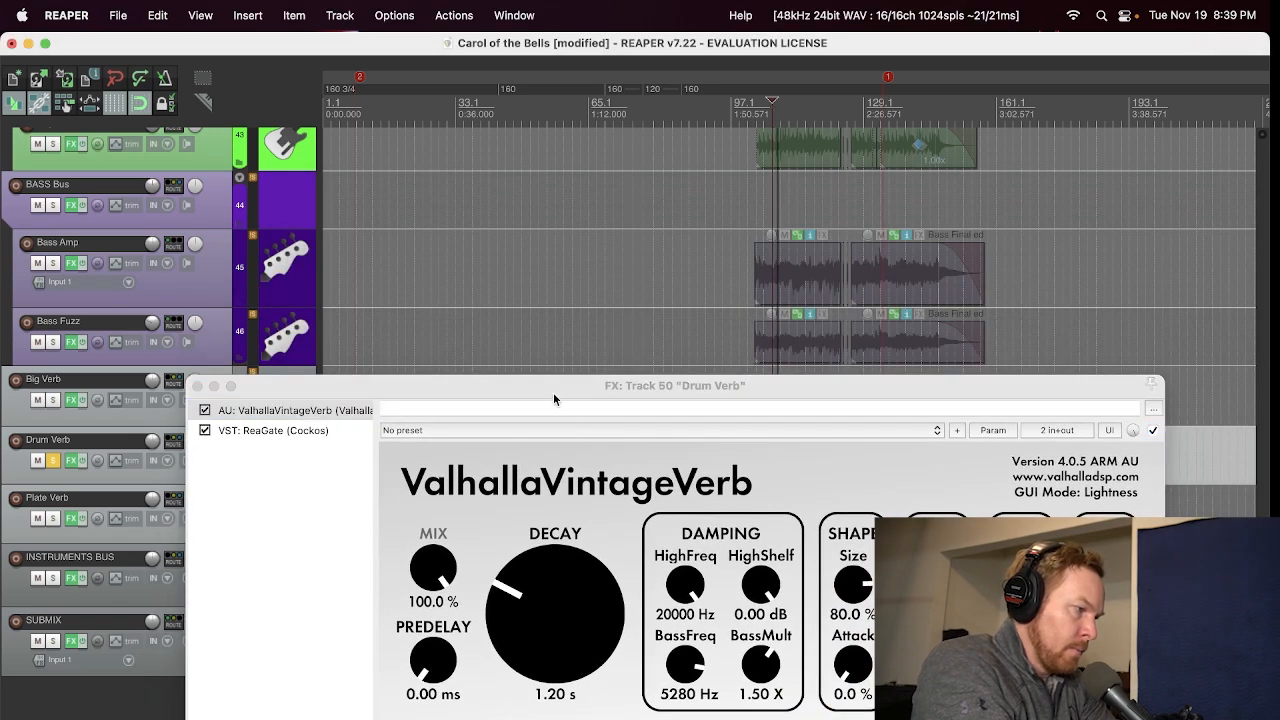
left_click_drag(553, 392, 659, 184)
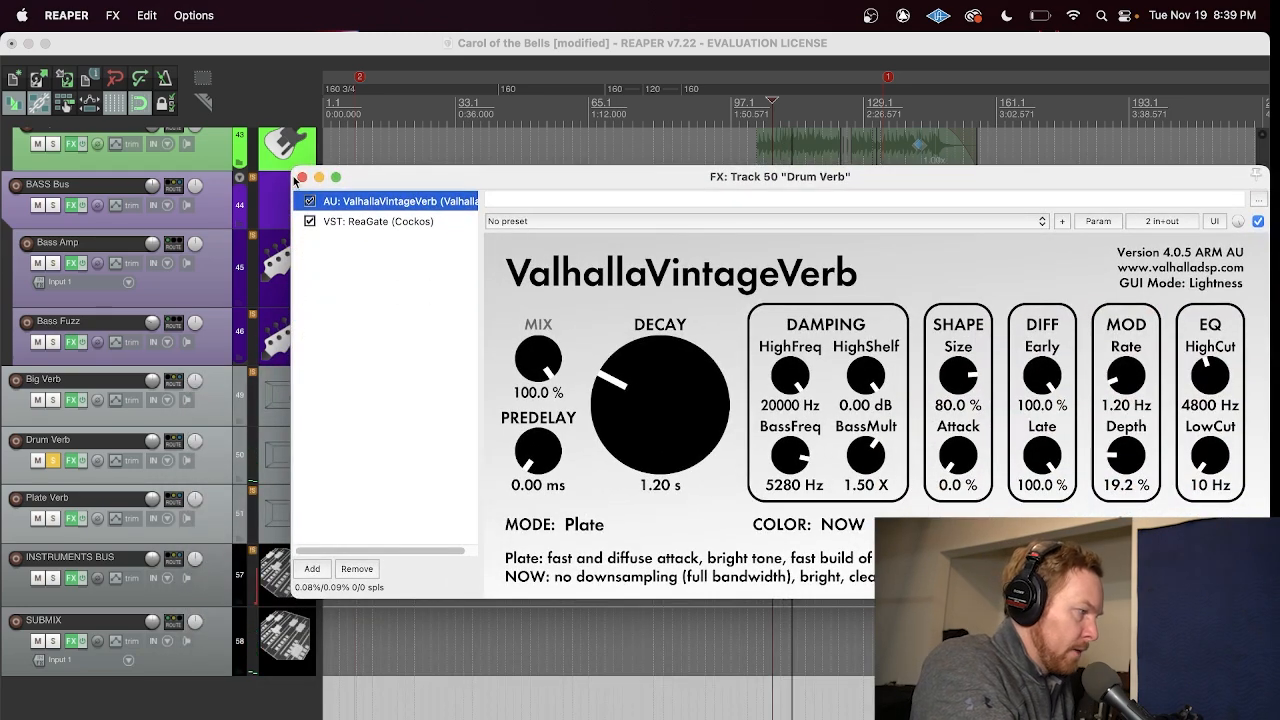
Step: Solo only Plate Verb, replace the Drum Verb effects window with Plate Verb's ValhallaVintageVerb, inspect it, close it and unsolo the track
left_click(53, 518)
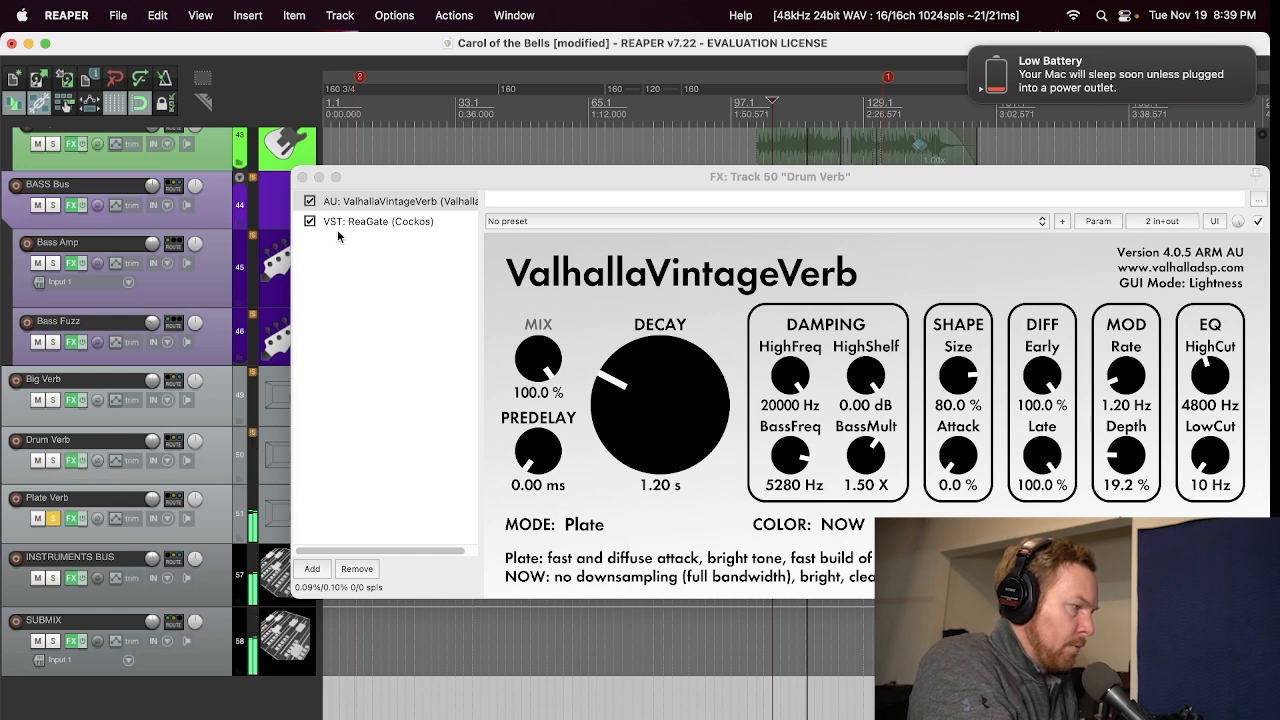
left_click(302, 177)
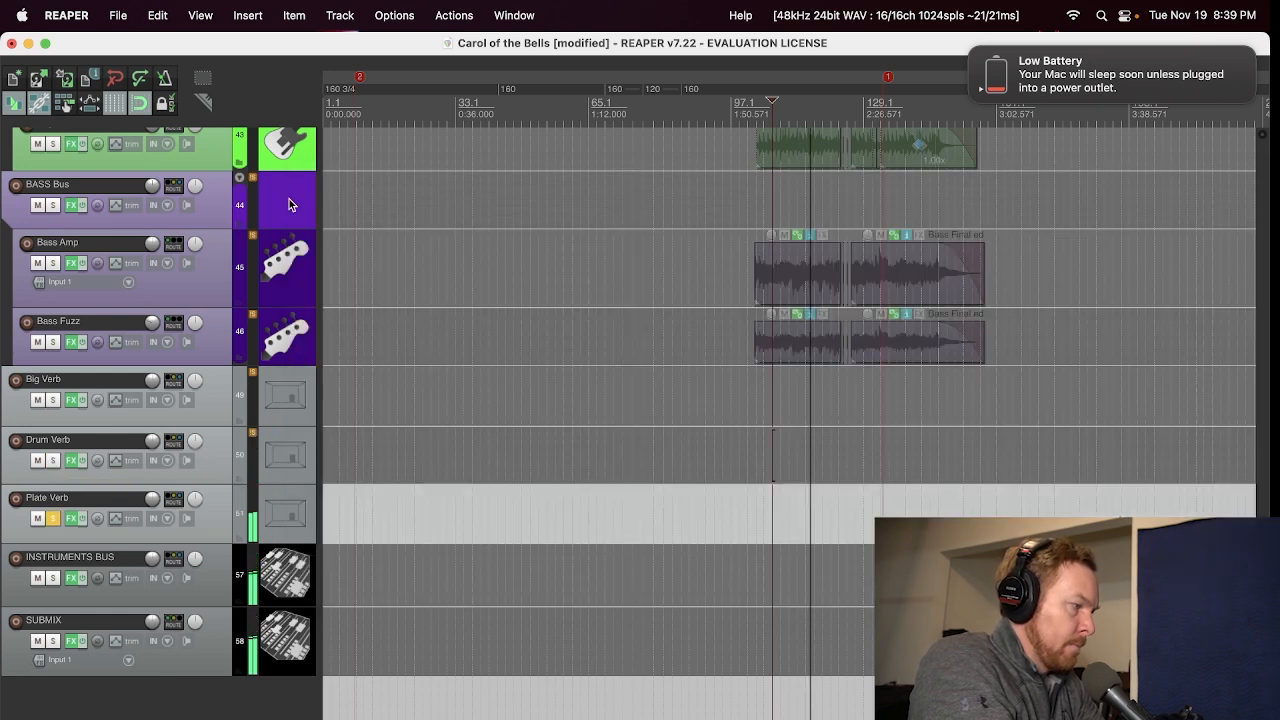
left_click(73, 518)
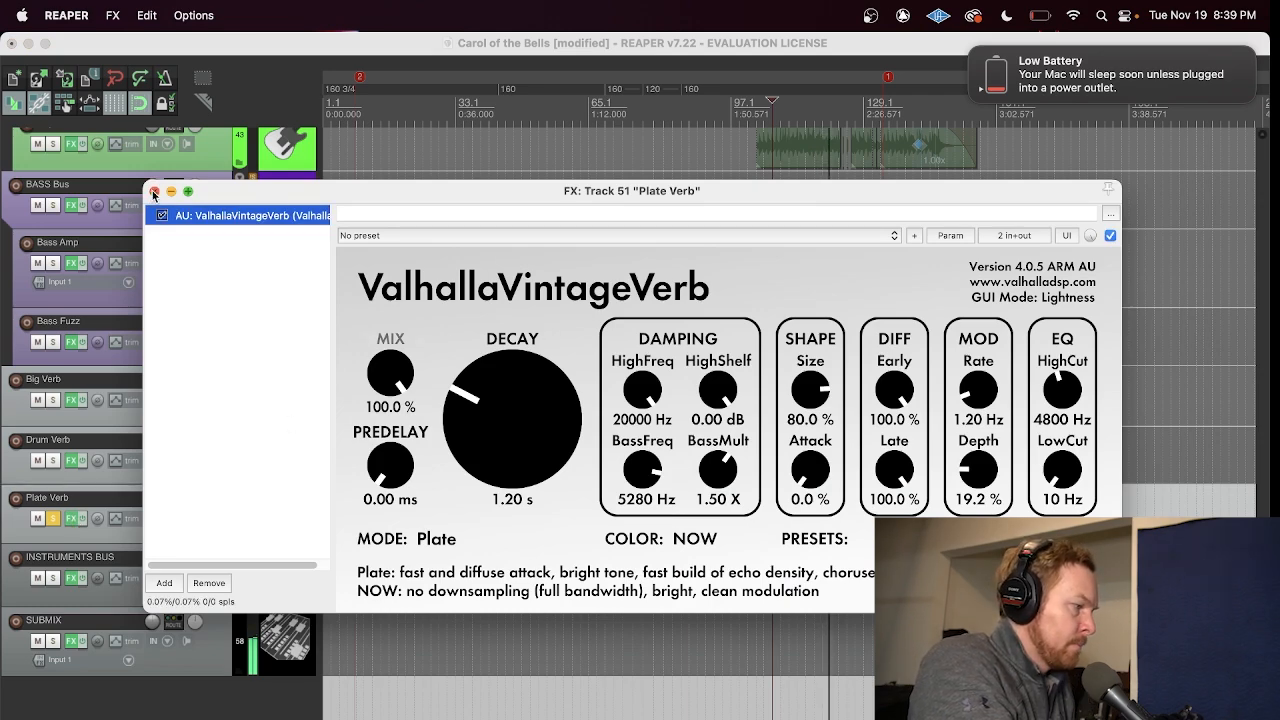
left_click(153, 192)
left_click(53, 518)
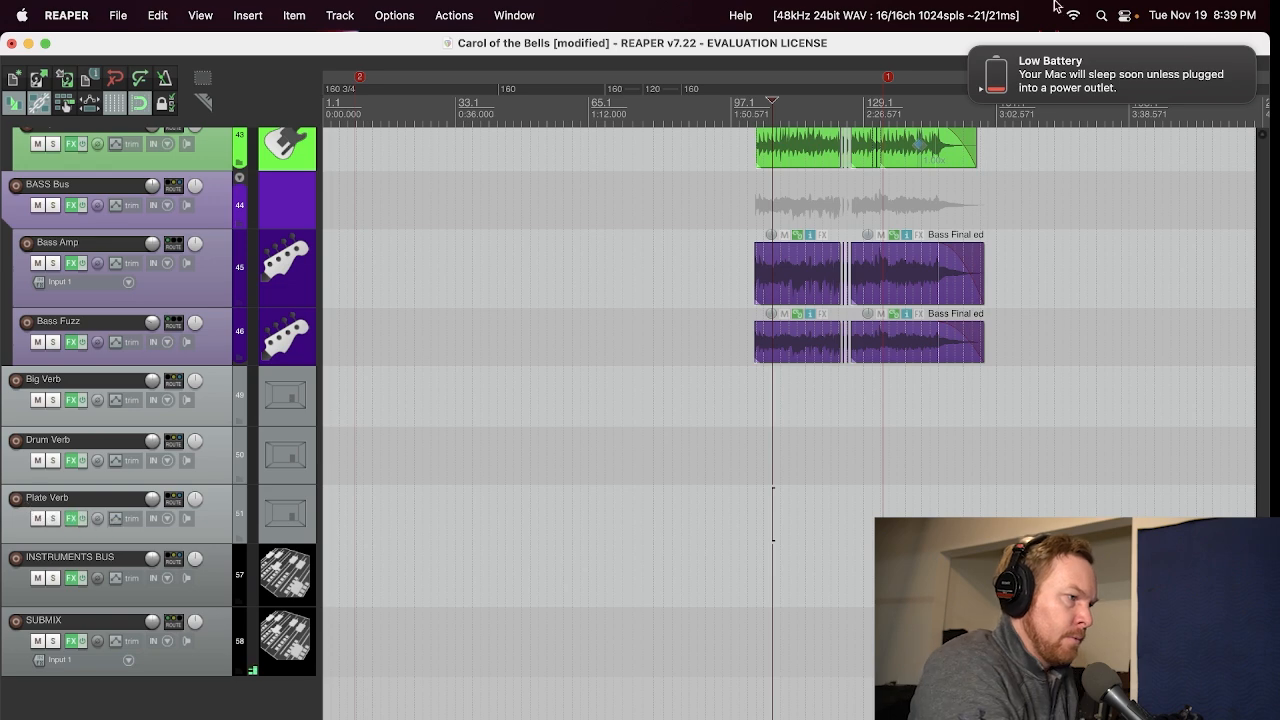
Step: Dismiss the low battery notification and select Plate Verb, INSTRUMENTS BUS and SUBMIX in turn, returning to INSTRUMENTS BUS
left_click(971, 48)
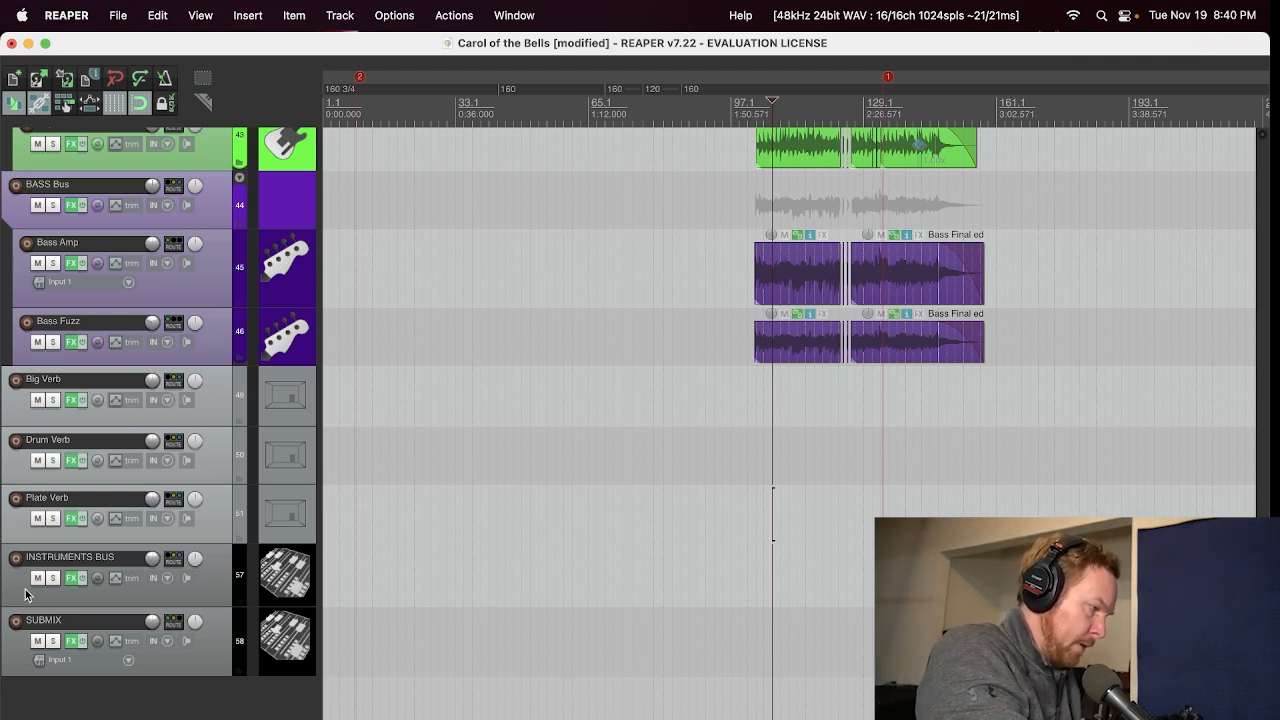
left_click(26, 535)
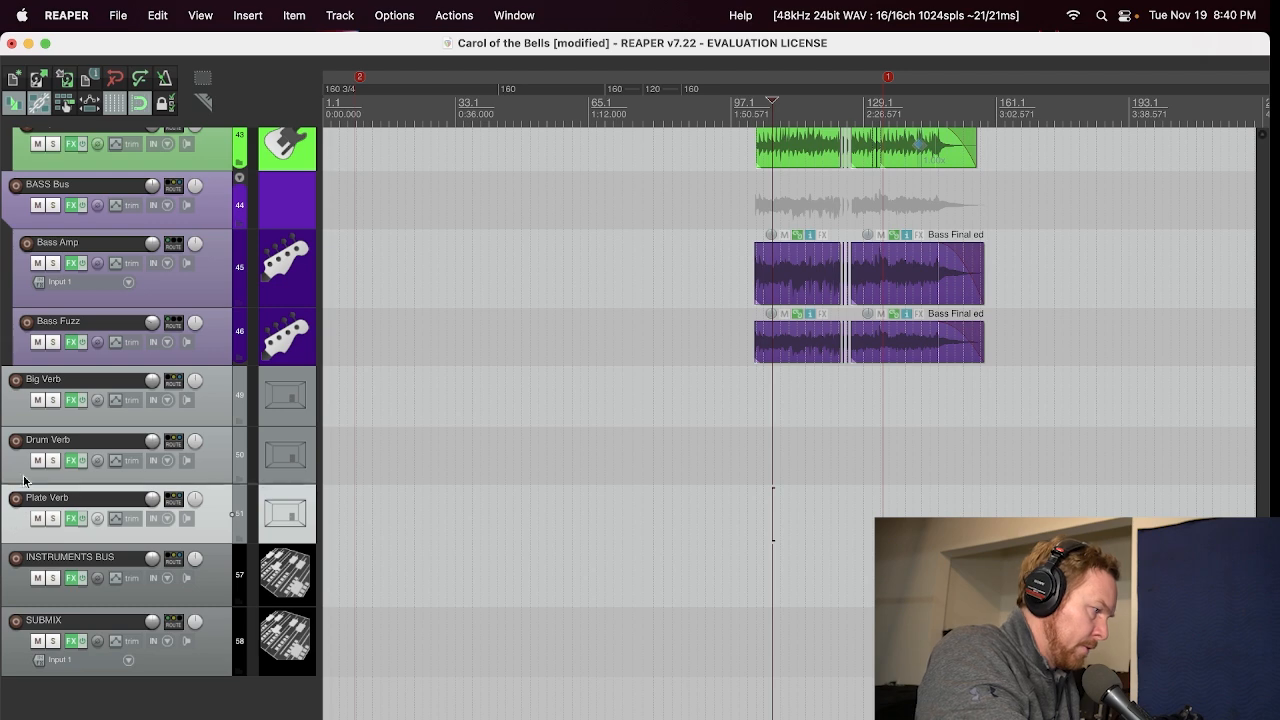
left_click(20, 588)
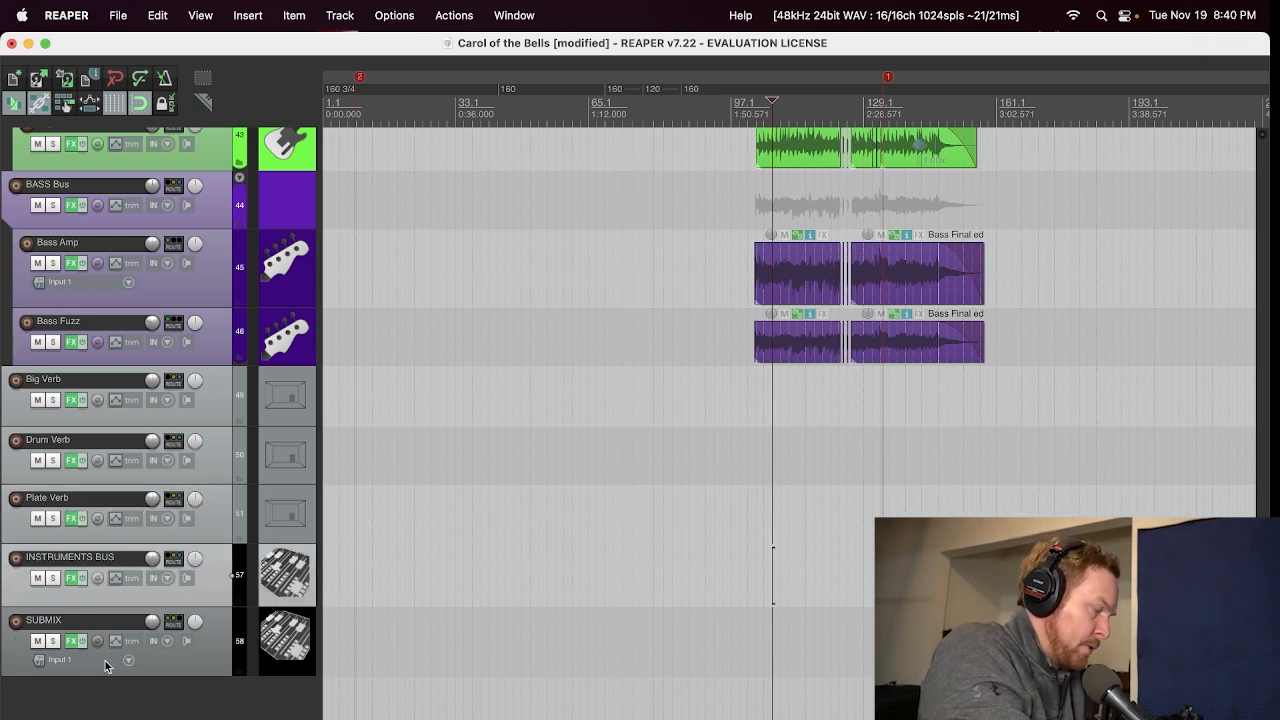
left_click(17, 660)
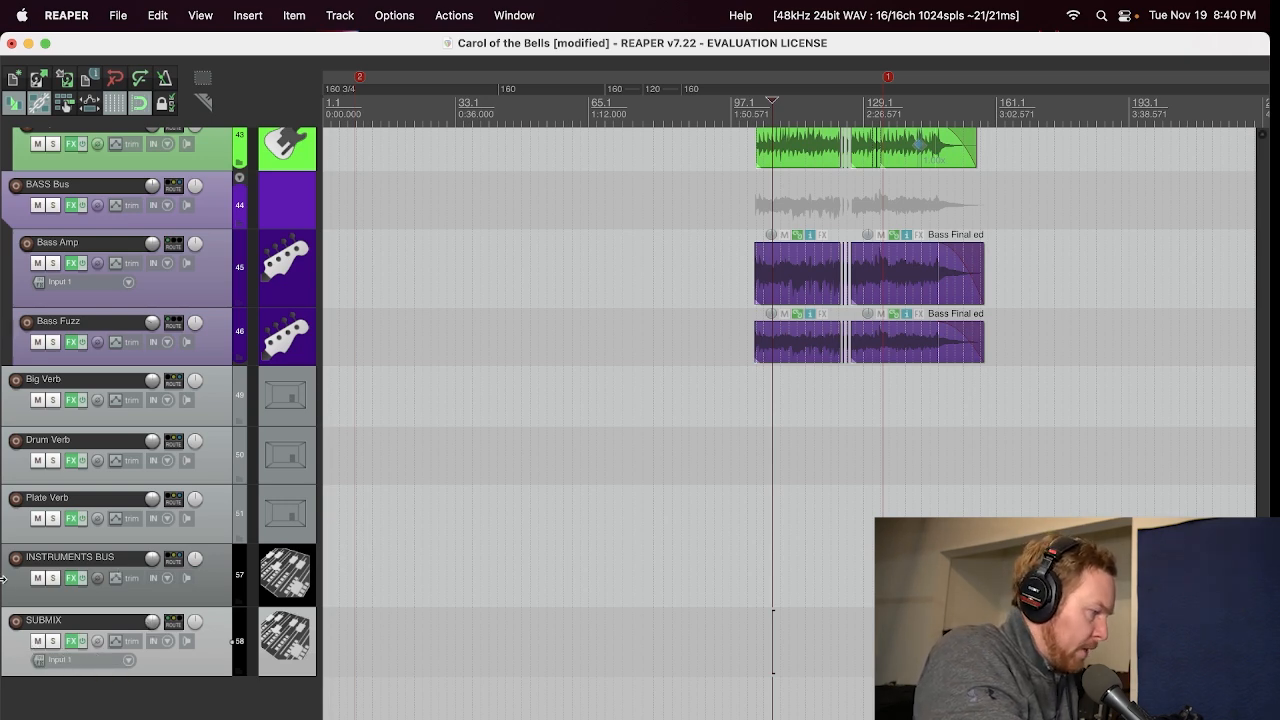
left_click(211, 590)
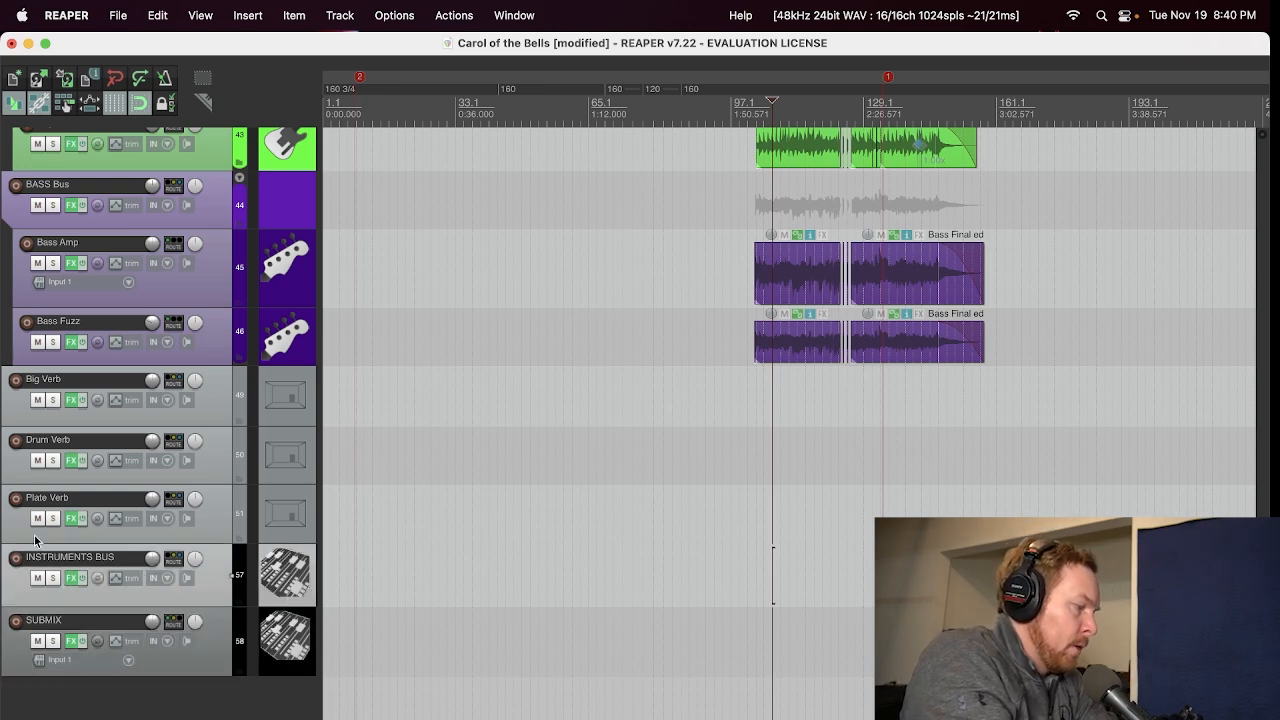
Step: Solo the INSTRUMENTS BUS, play it while reviewing the tracks above it, and unsolo it
left_click(50, 580)
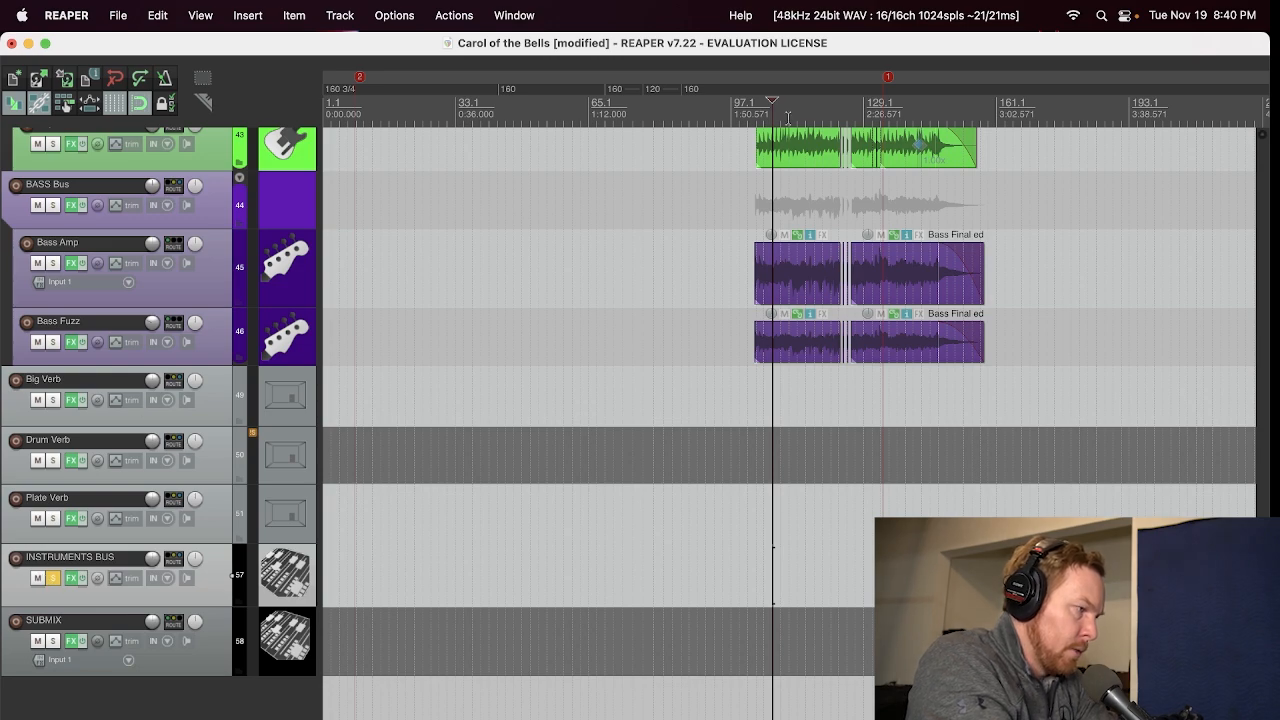
key("space")
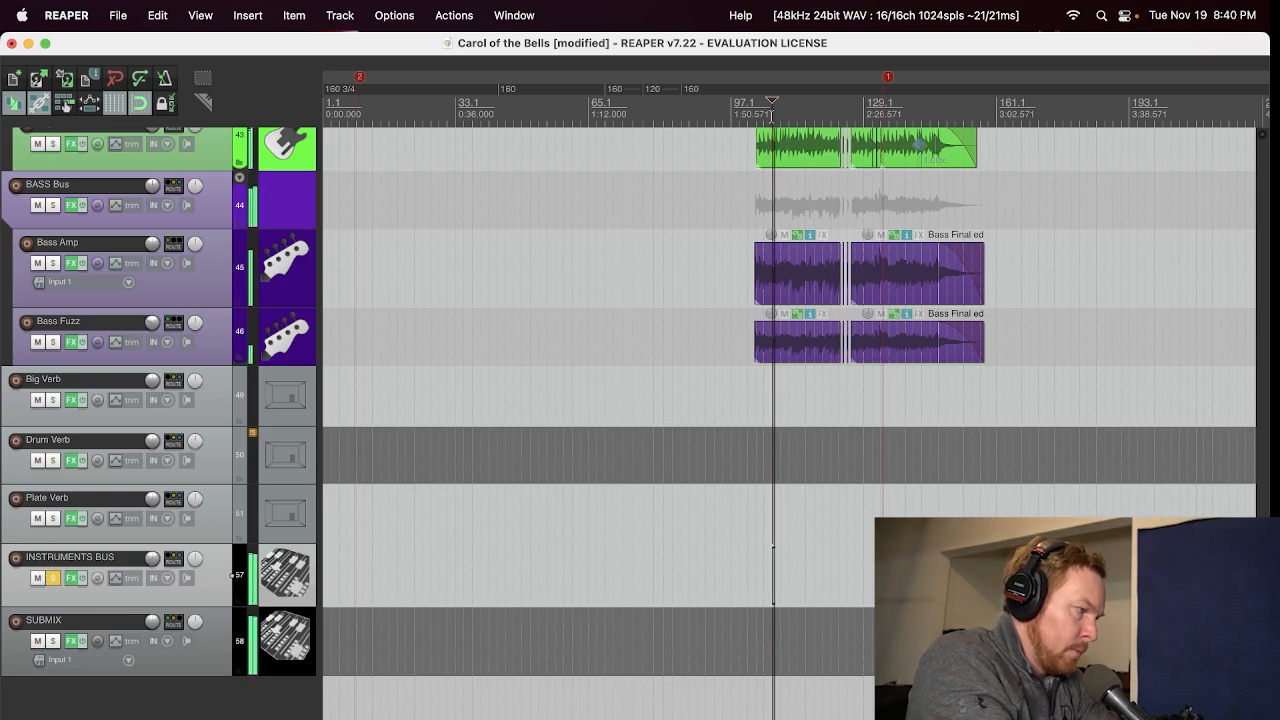
scroll(20, 542, "up", 6)
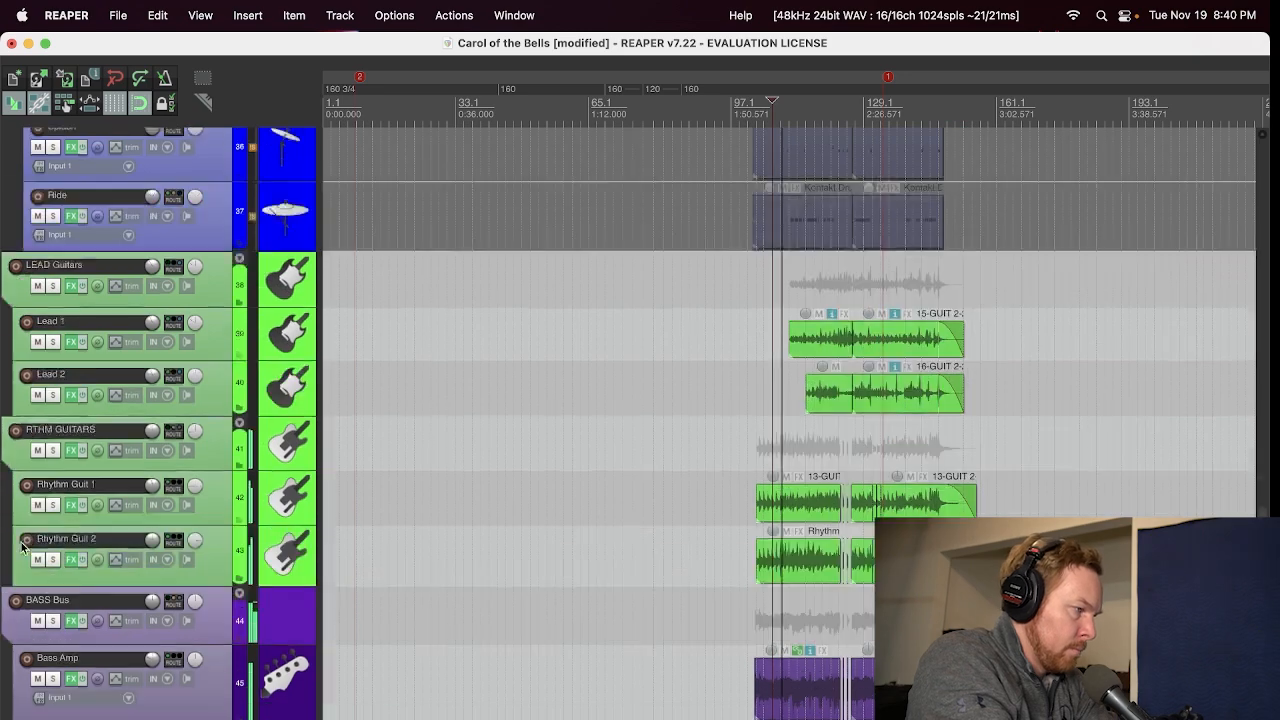
scroll(20, 542, "down", 6)
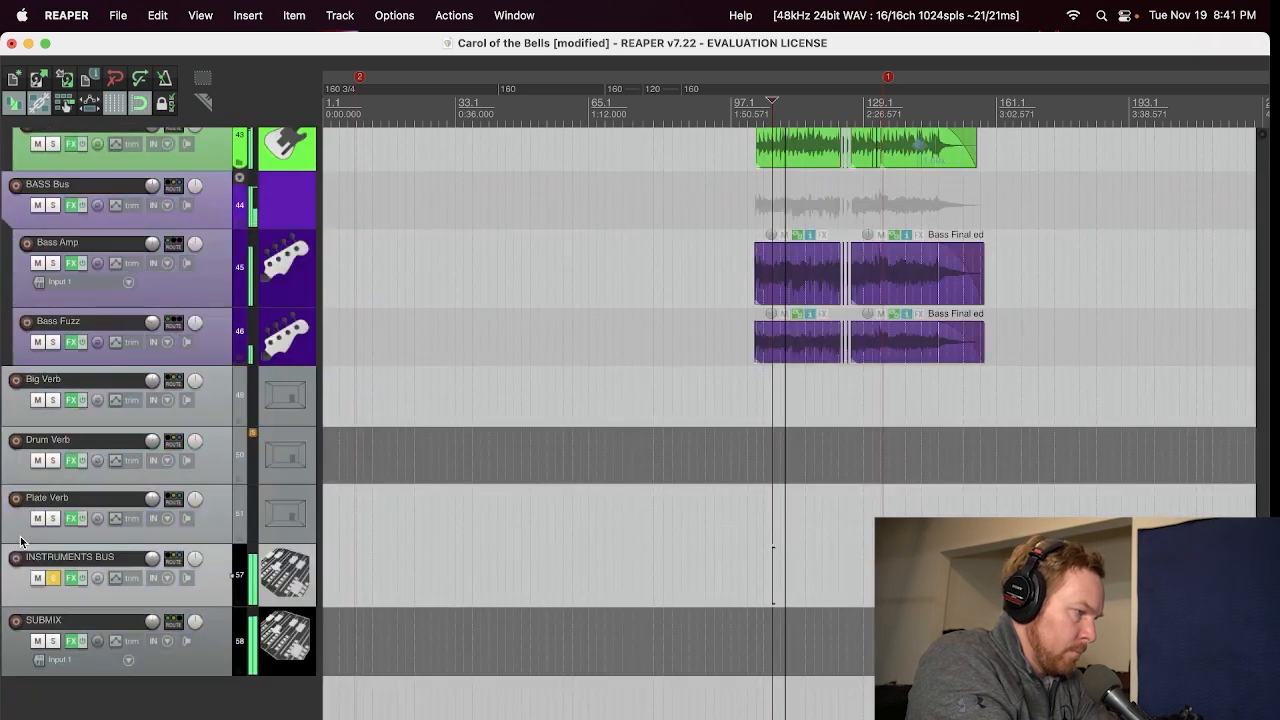
left_click(53, 578)
Step: Solo SUBMIX to hear the full mix, stop playback and unsolo it
left_click(53, 641)
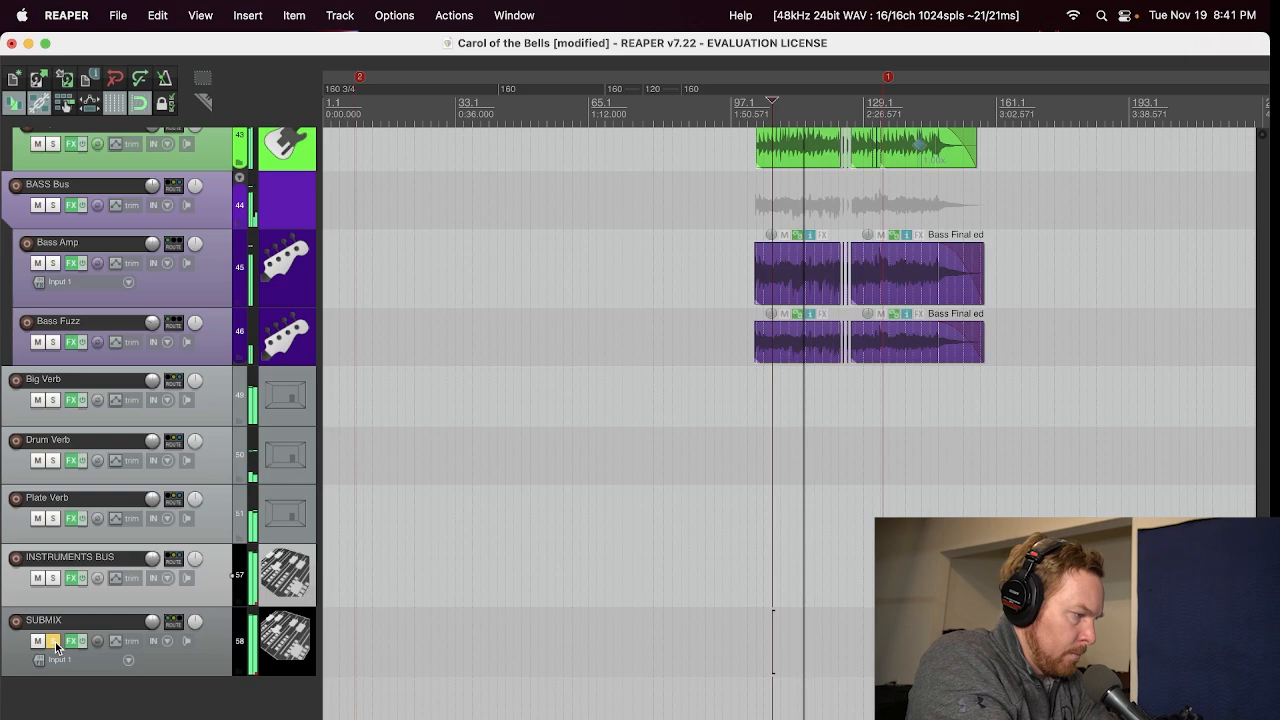
key("space")
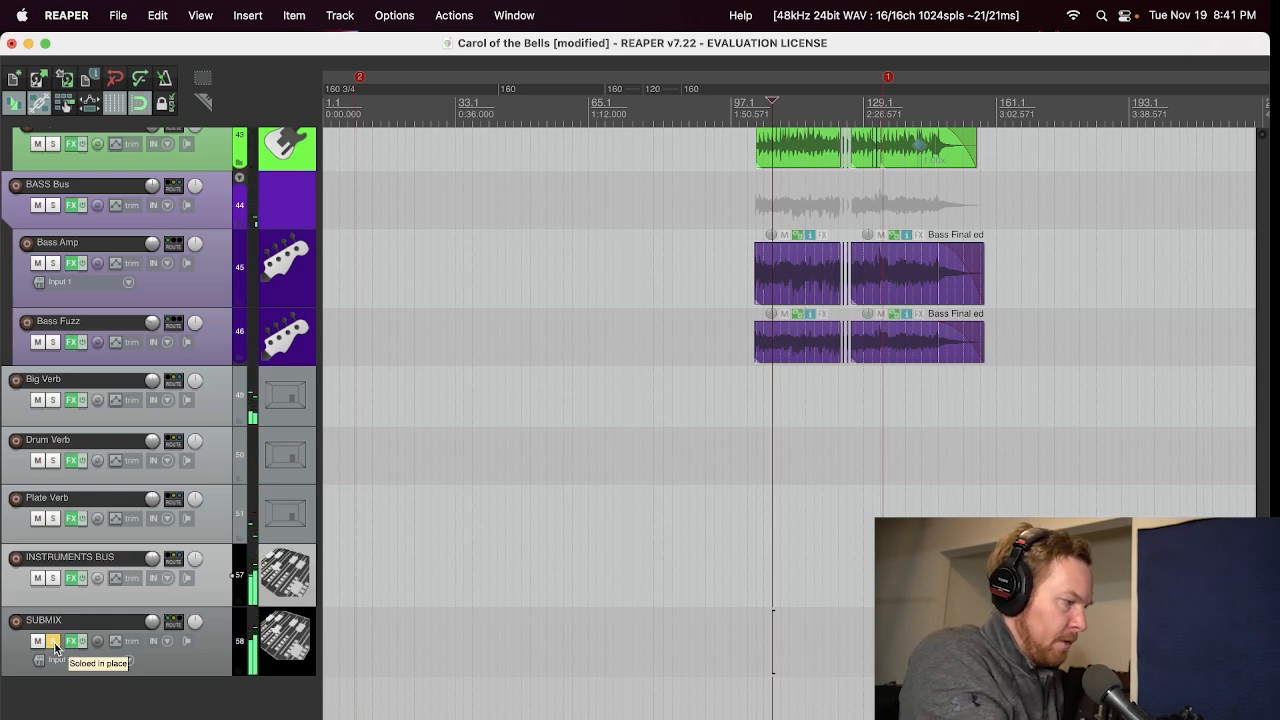
left_click(55, 646)
Step: Go back up to the DRUMS folder track and open its effects chain to view the FabFilter Pro-MB
scroll(3, 509, "up", 15)
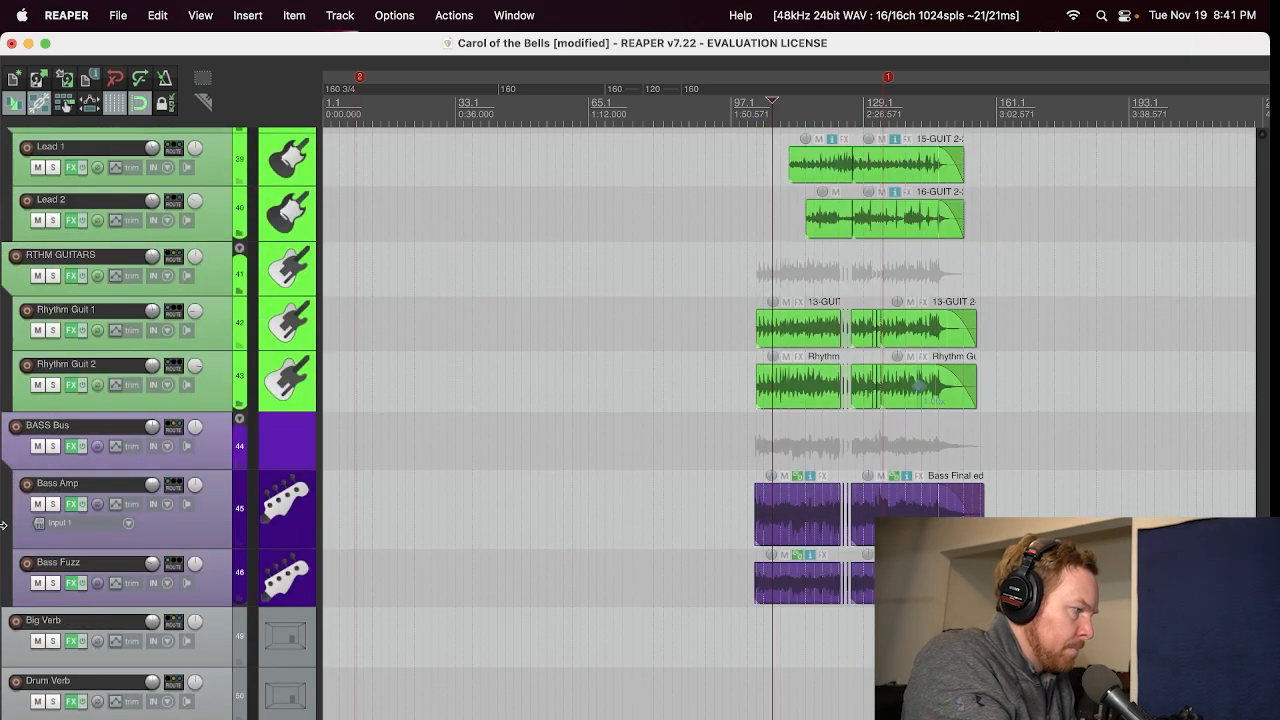
scroll(3, 526, "up", 3)
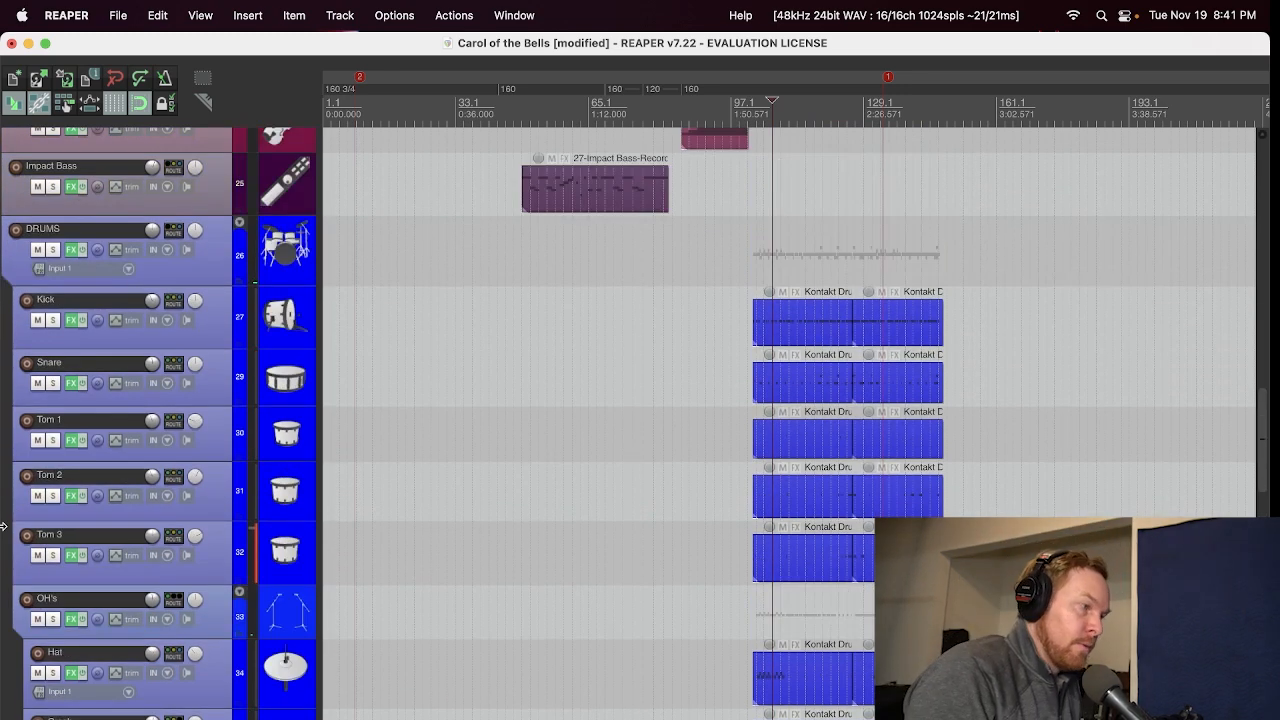
scroll(3, 483, "up", 3)
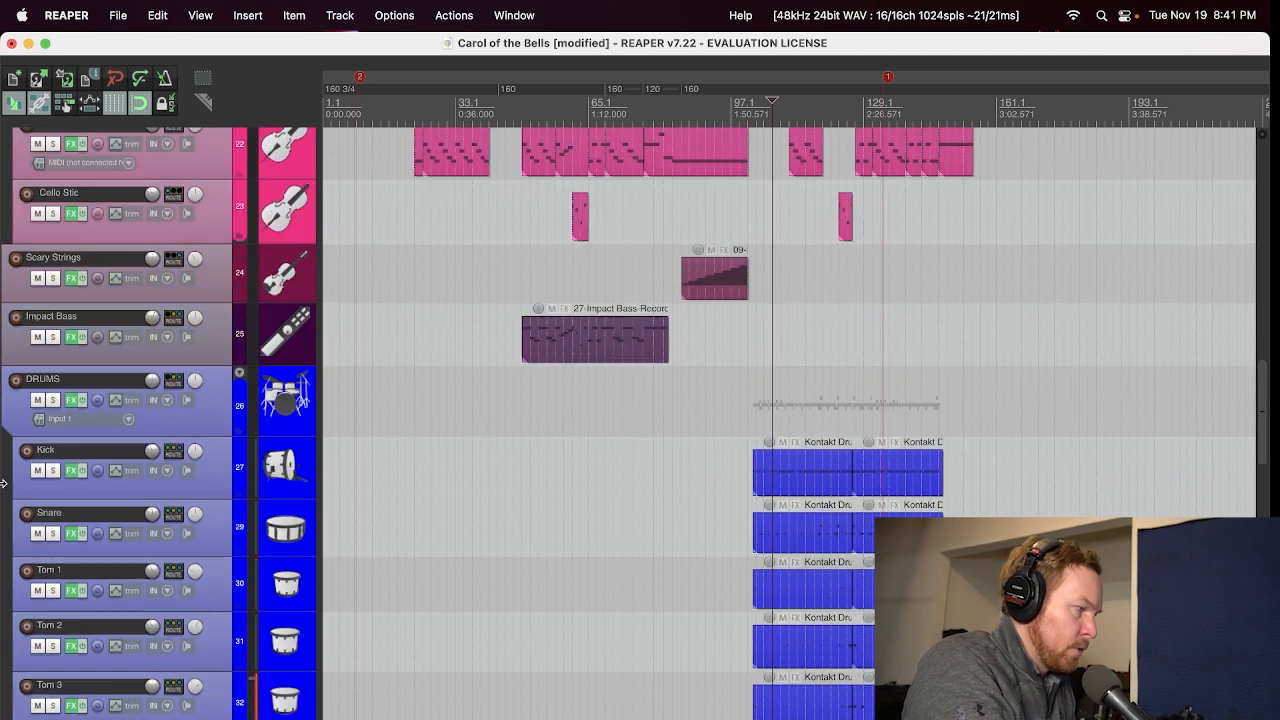
scroll(100, 261, "down", 2)
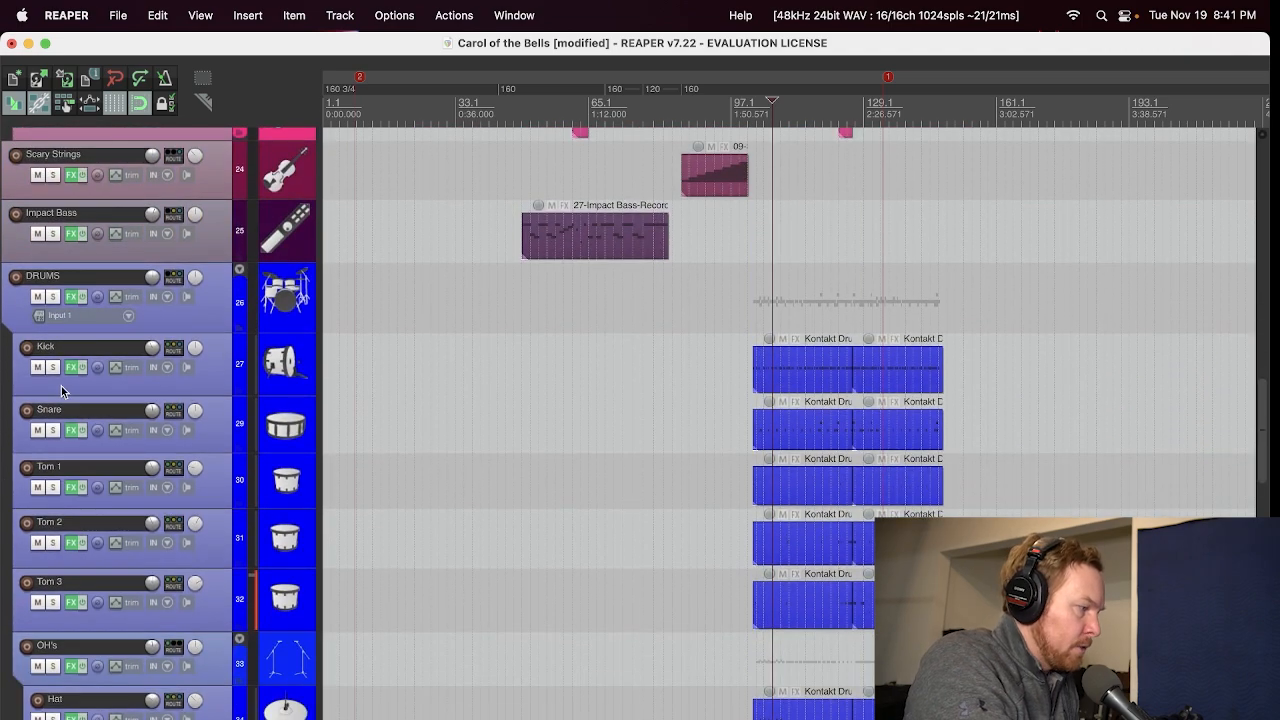
left_click(71, 296)
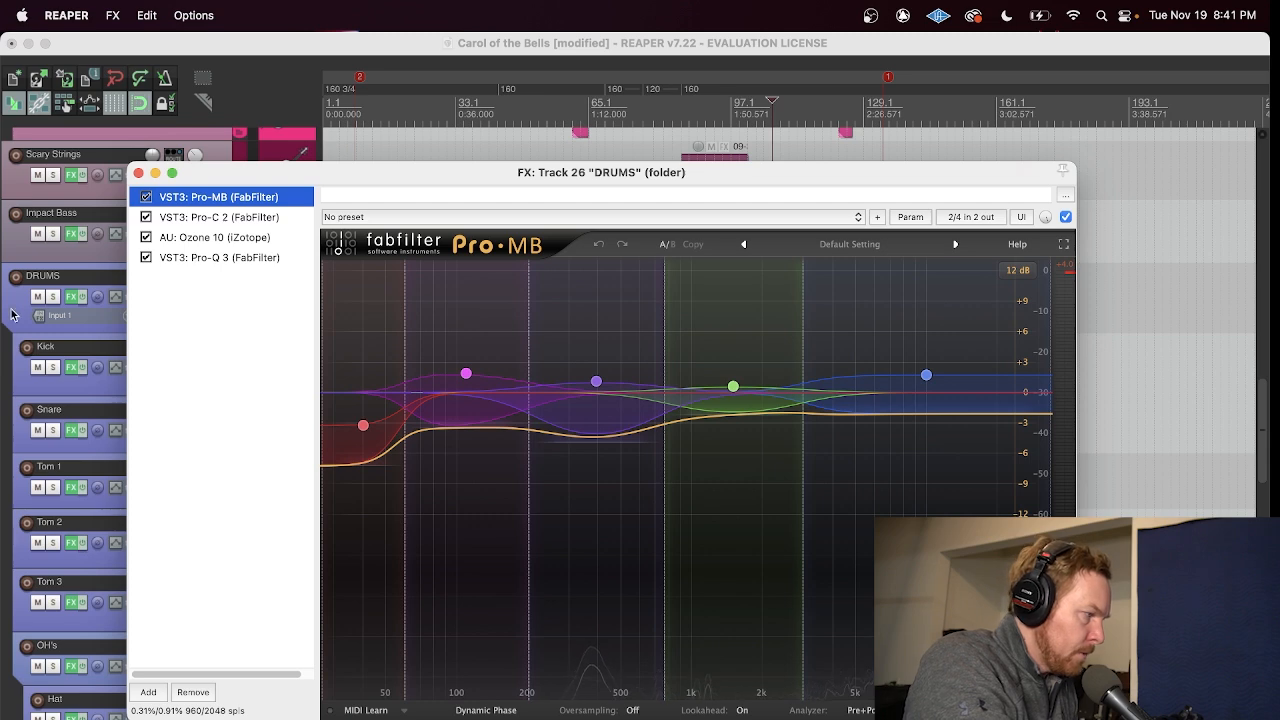
Step: Solo the DRUMS folder, compare it with its effects bypassed, and re-enable Pro-MB and Pro-C 2 in turn, viewing the Pro-C 2 settings
left_click(55, 297)
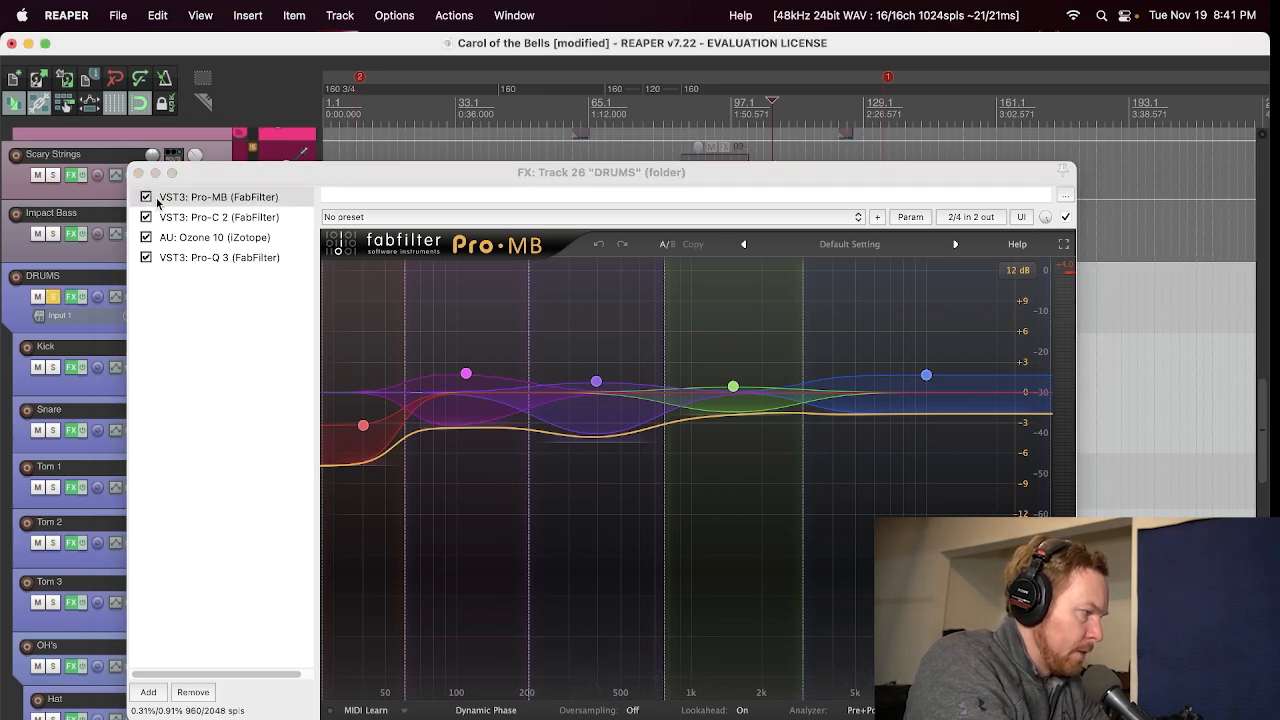
left_click(146, 198)
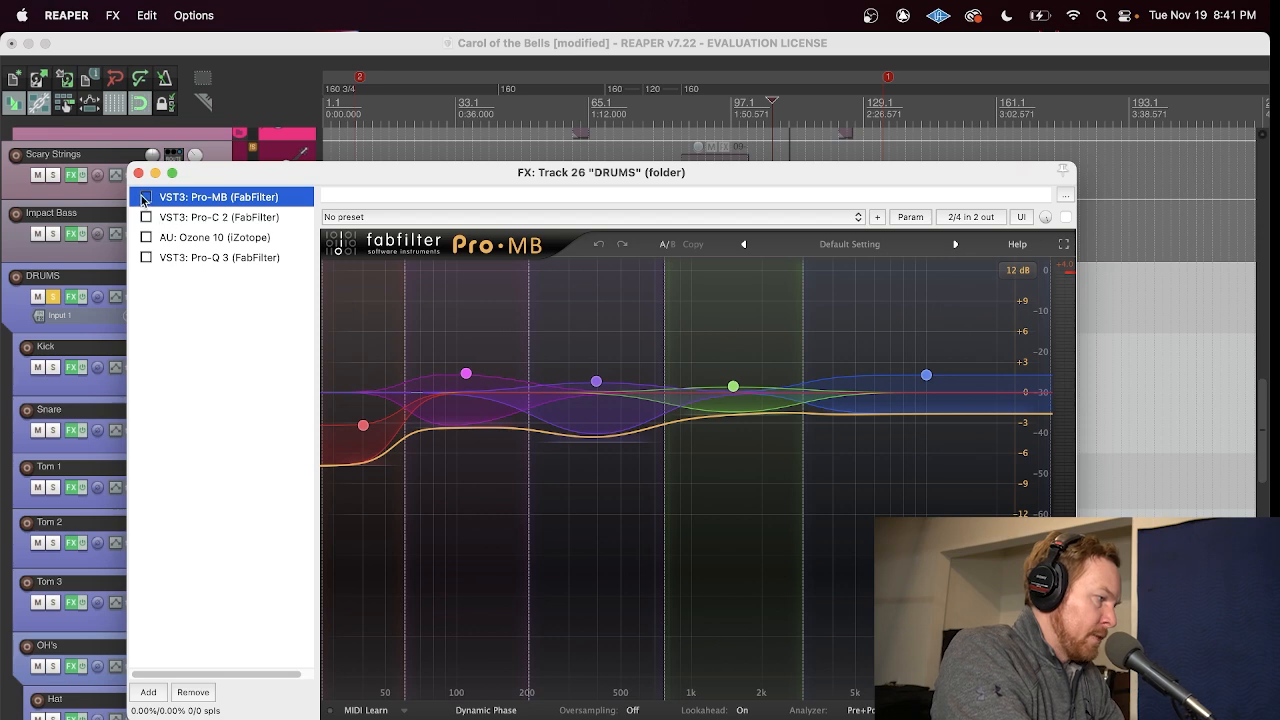
left_click(146, 197)
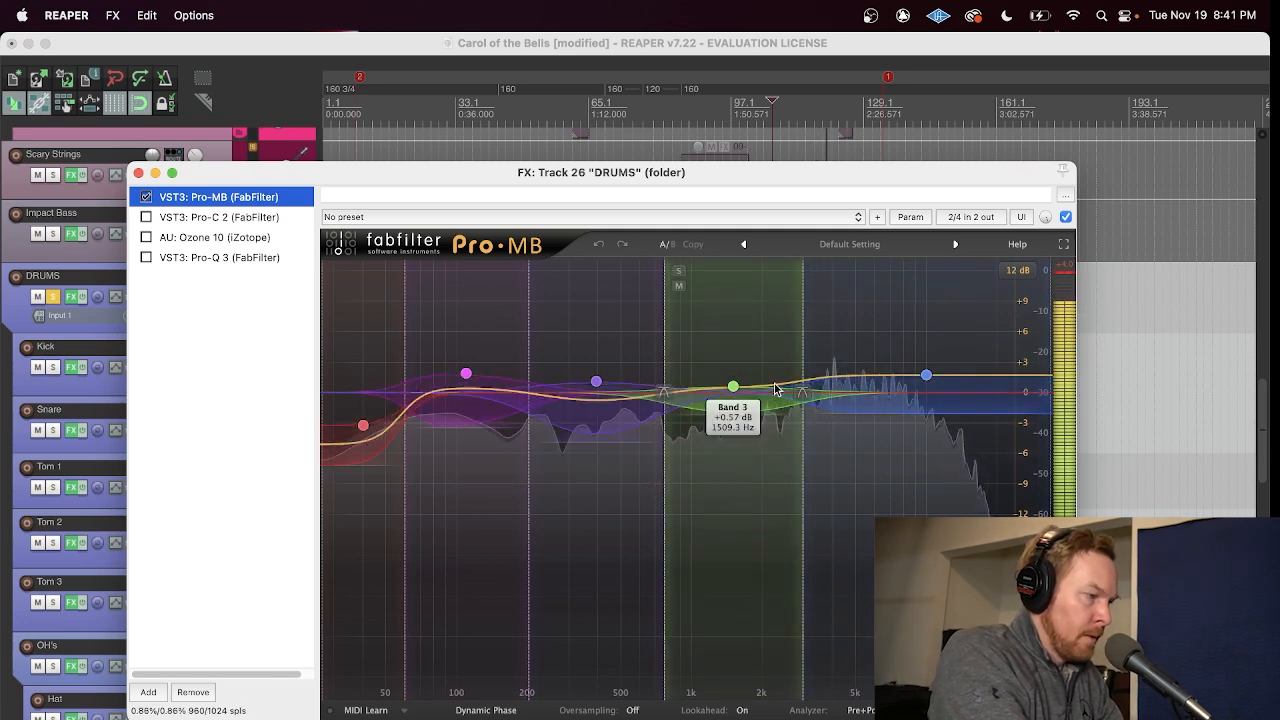
left_click(146, 217)
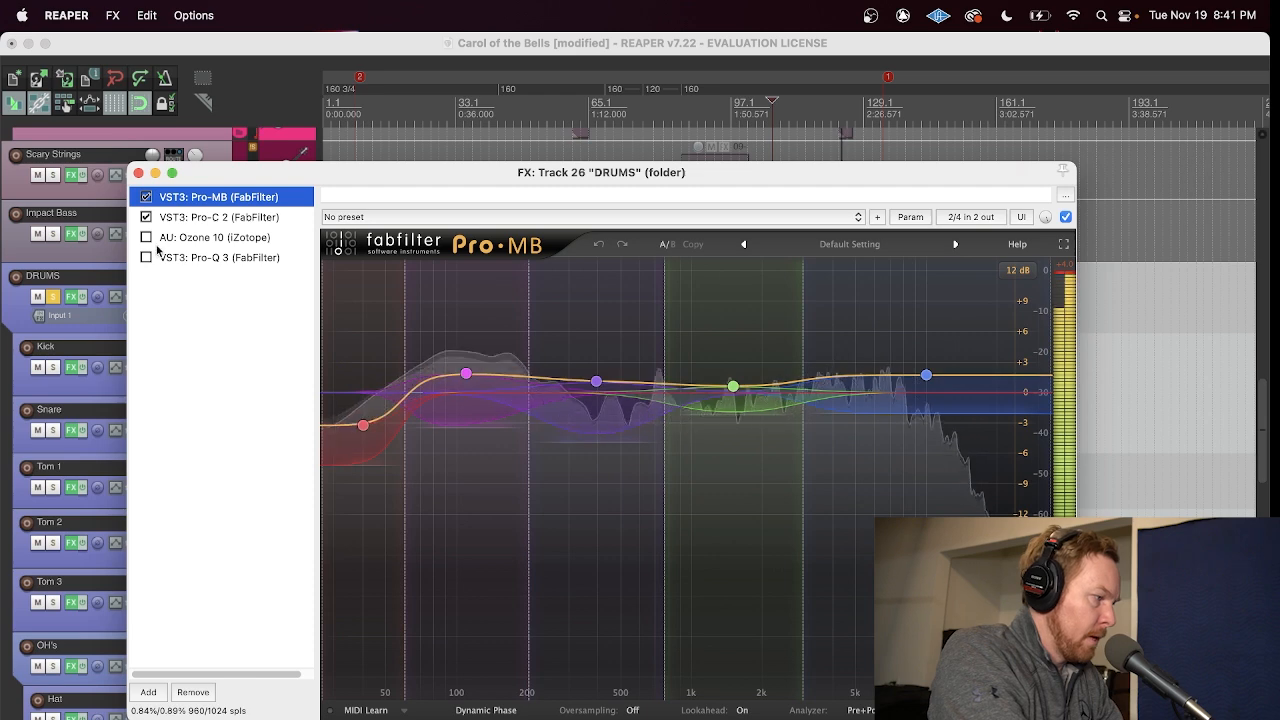
left_click(188, 217)
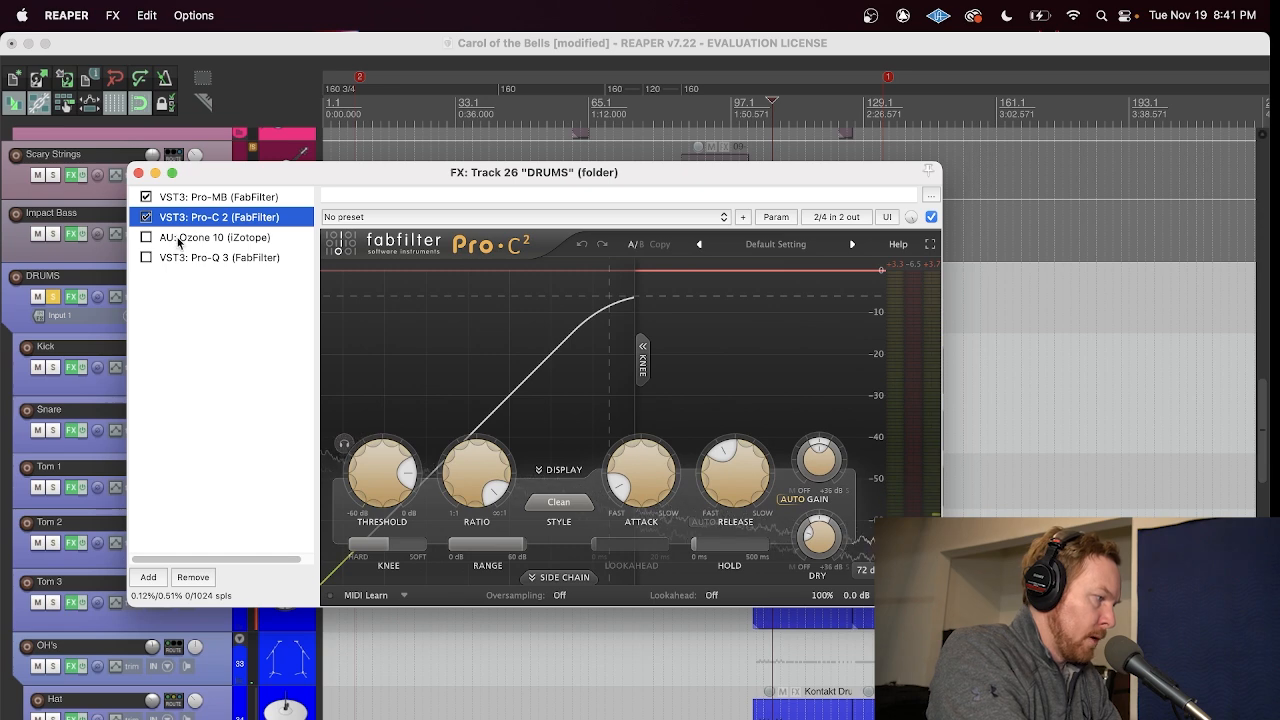
Step: Re-enable Ozone 10 on DRUMS and examine its Vintage Limiter threshold and ceiling while playing the drums
left_click(147, 238)
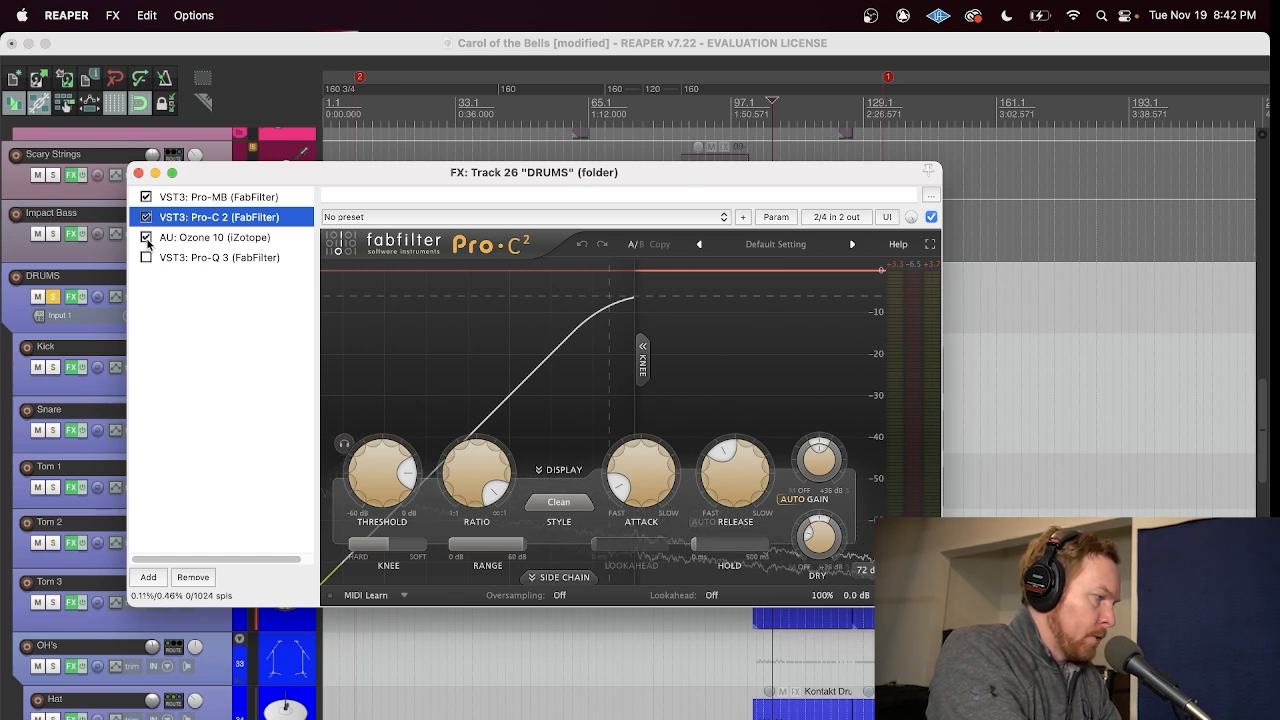
left_click(218, 240)
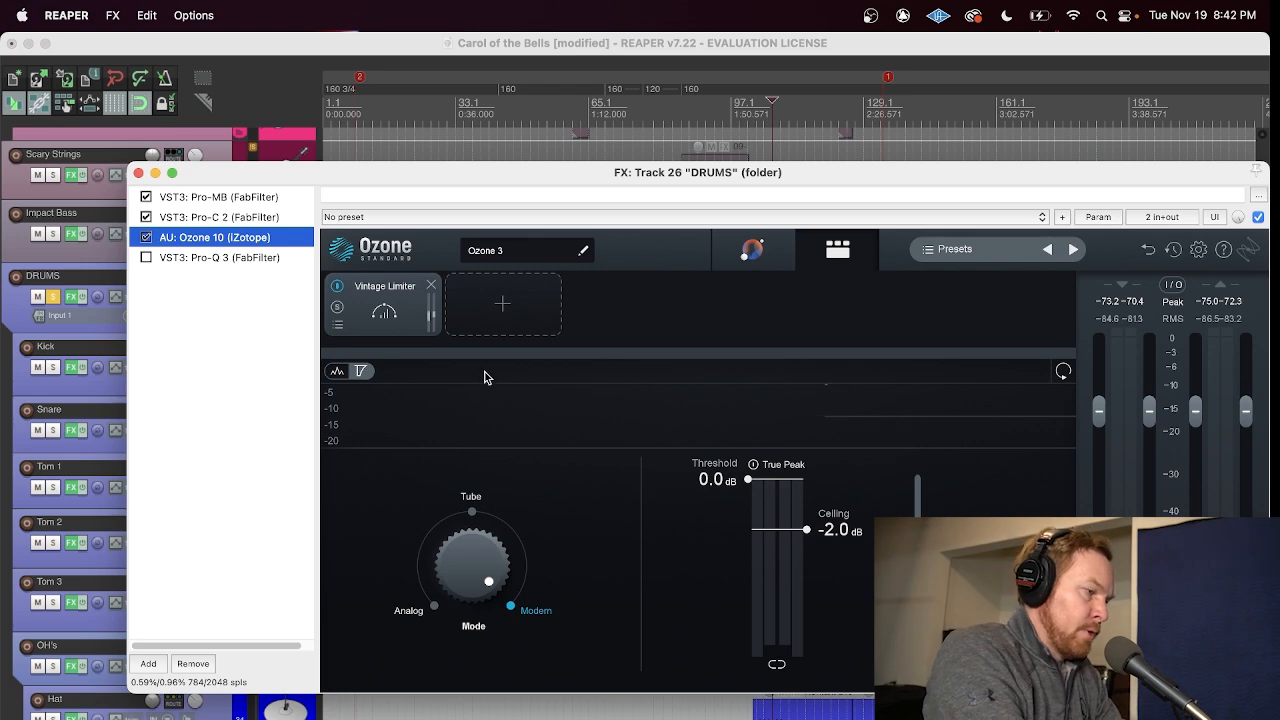
left_click(750, 486)
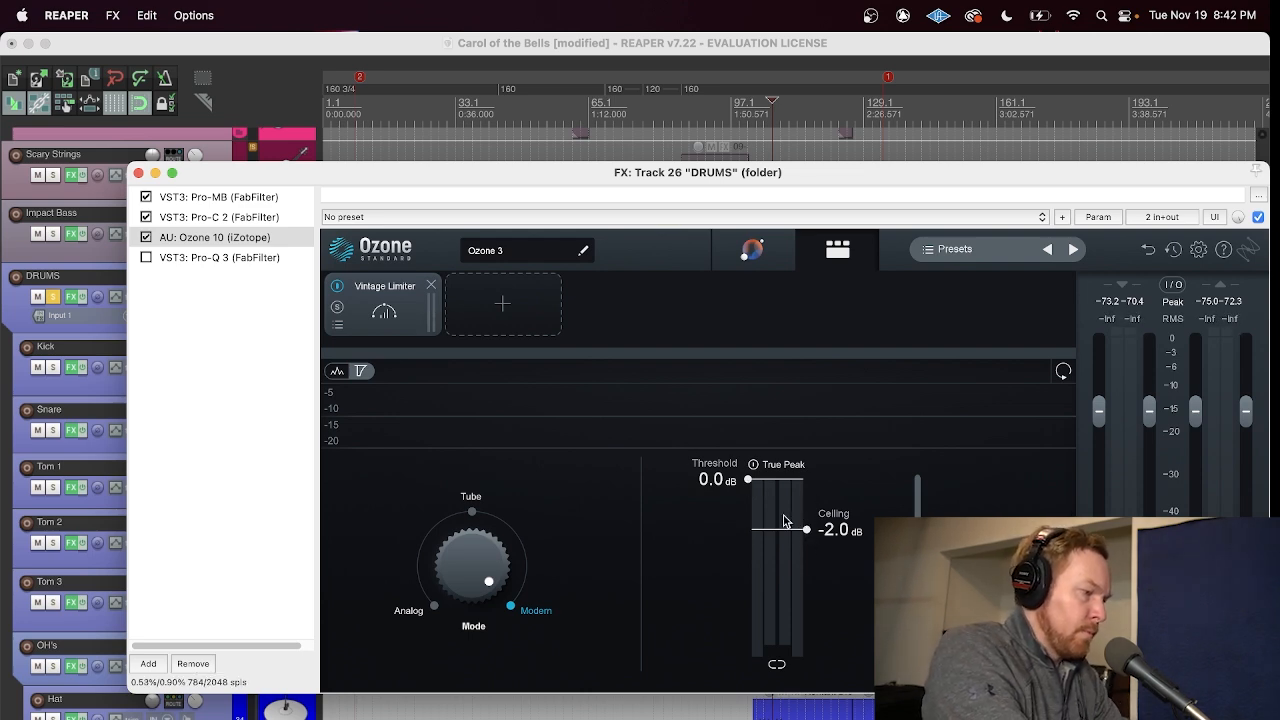
key("space")
mouse_move(806, 529)
left_mouse_down()
mouse_move(808, 610)
mouse_move(808, 507)
mouse_move(805, 533)
left_mouse_up()
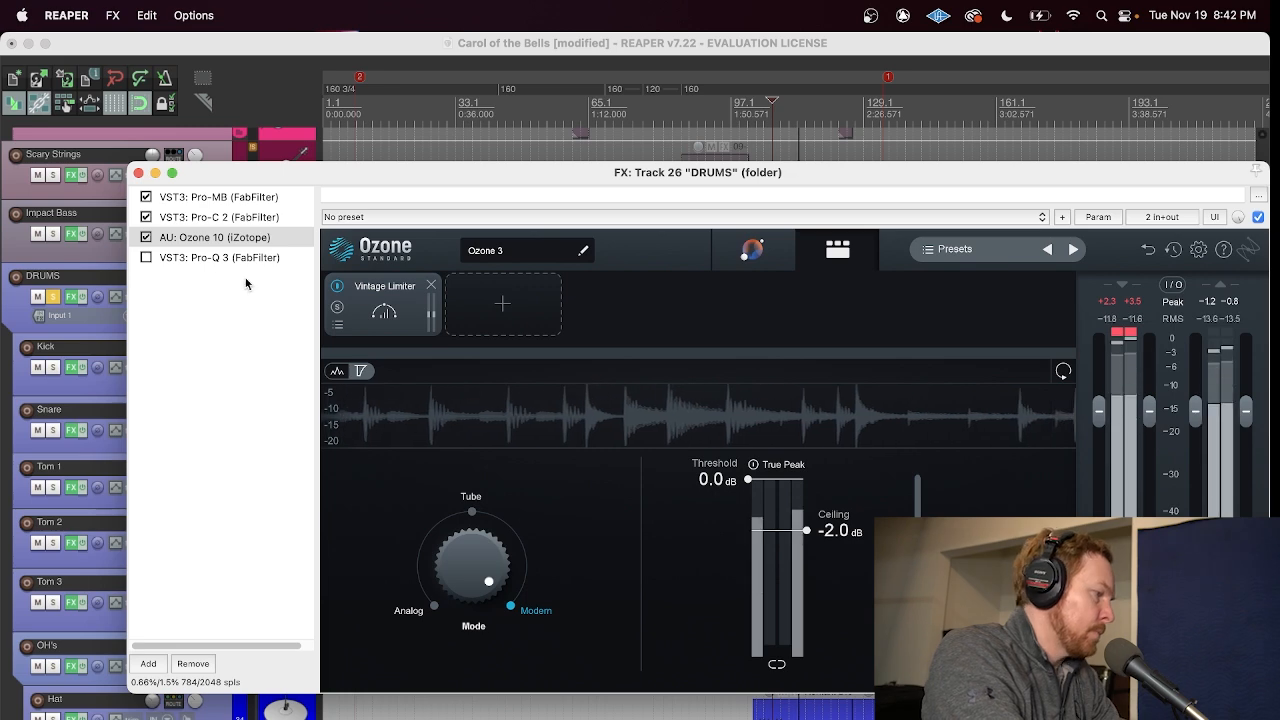
Step: View Pro-Q 3 on DRUMS, switch it on and off to compare, leave it enabled and close the effects chain
left_click(187, 261)
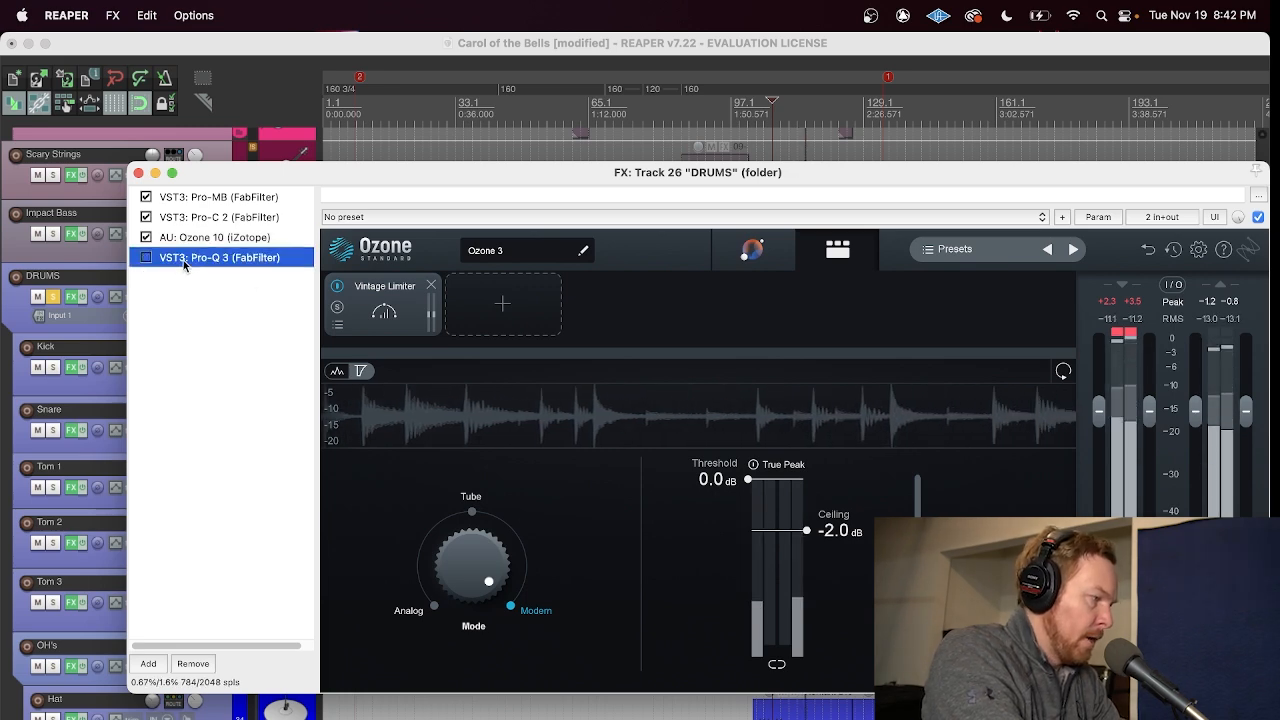
left_click(146, 258)
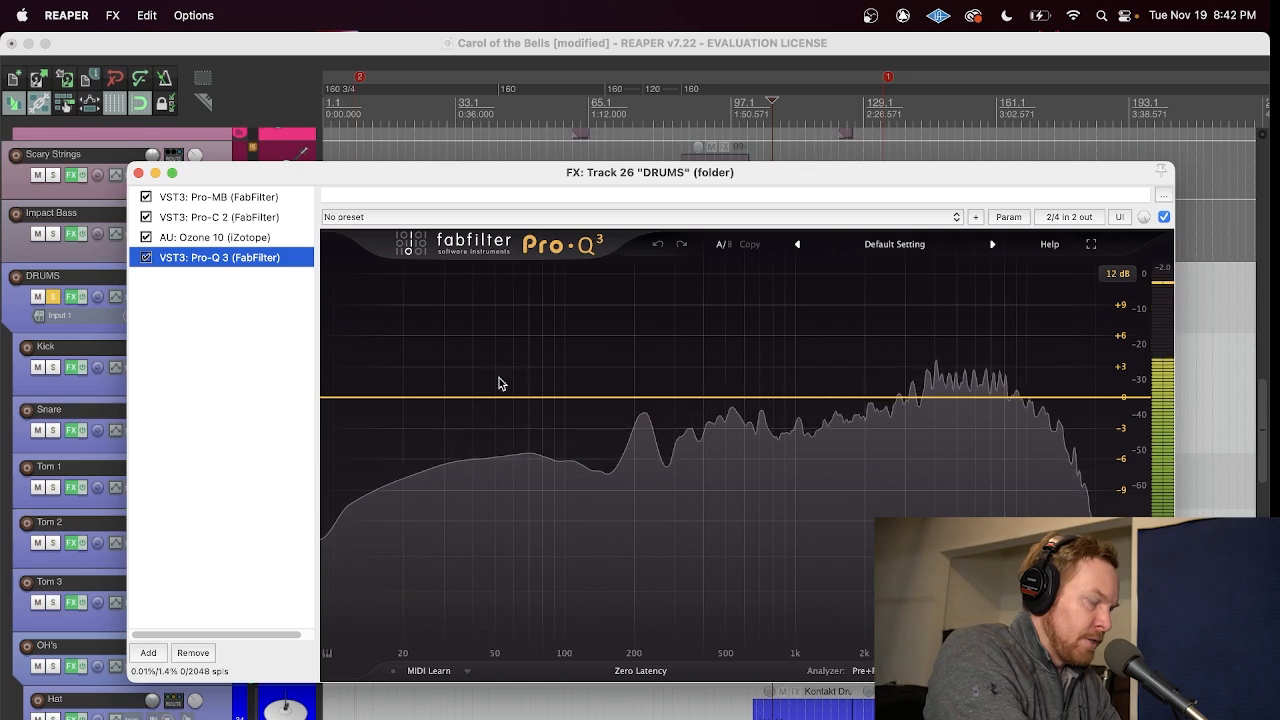
left_click(146, 258)
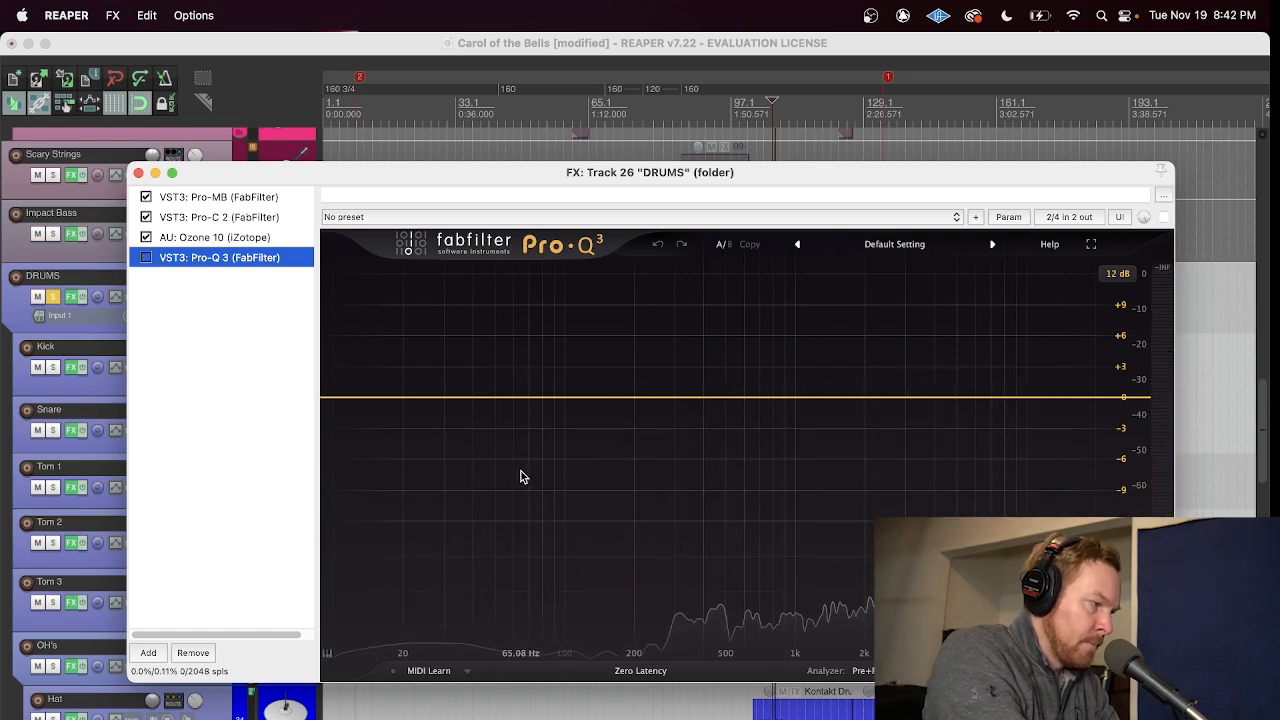
left_click(146, 258)
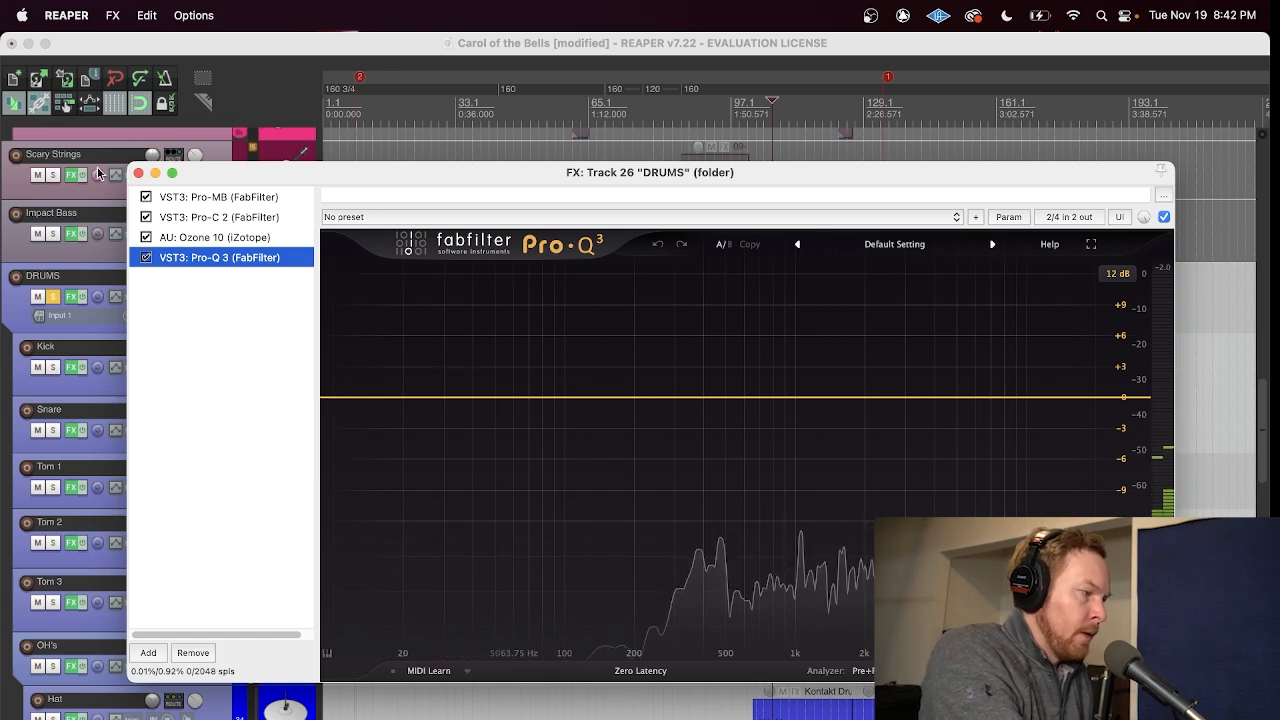
left_click(138, 175)
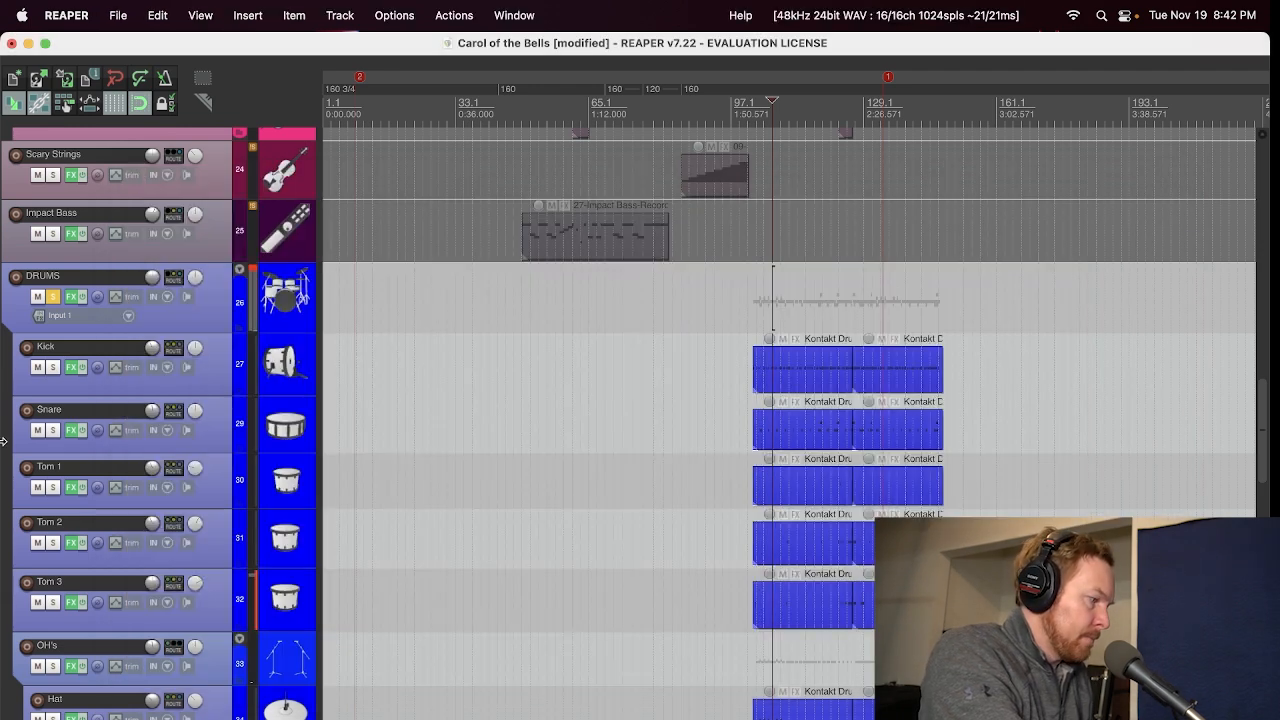
Step: Look over the individual drum tracks and unsolo the DRUMS folder
scroll(4, 440, "down", 3)
scroll(3, 432, "up", 6)
scroll(4, 432, "up", 1)
scroll(4, 432, "down", 5)
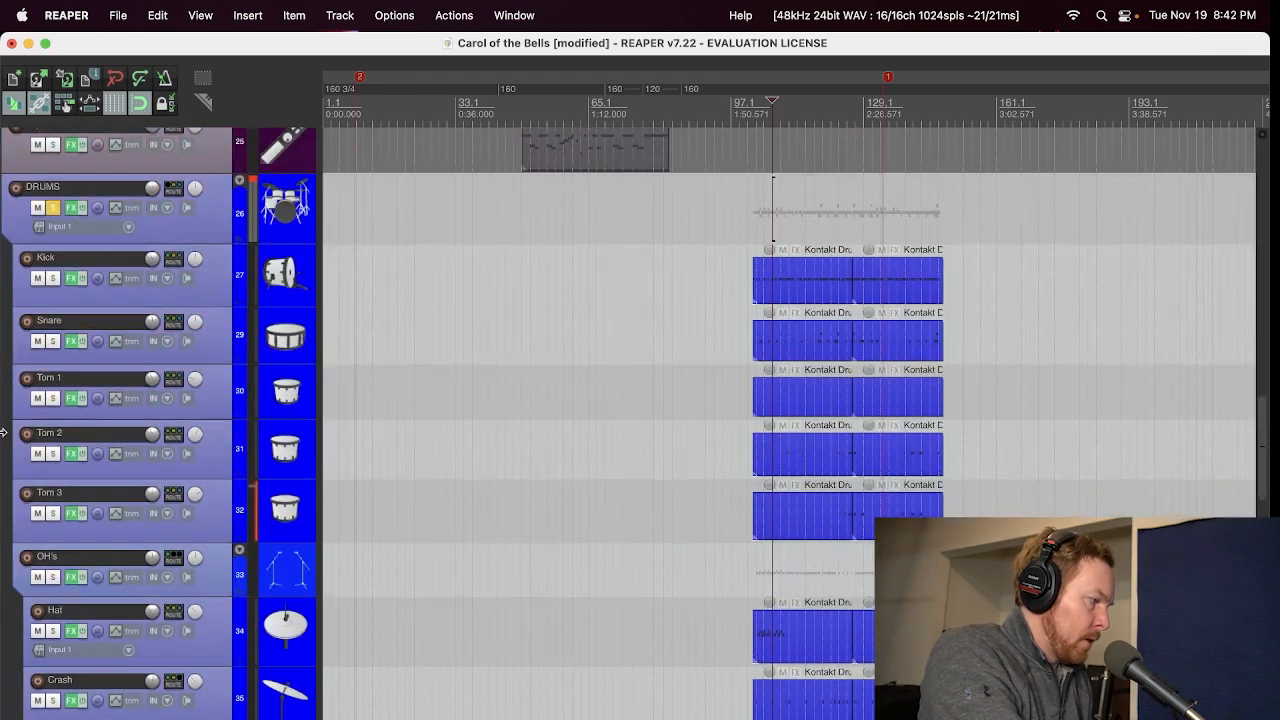
left_click(52, 210)
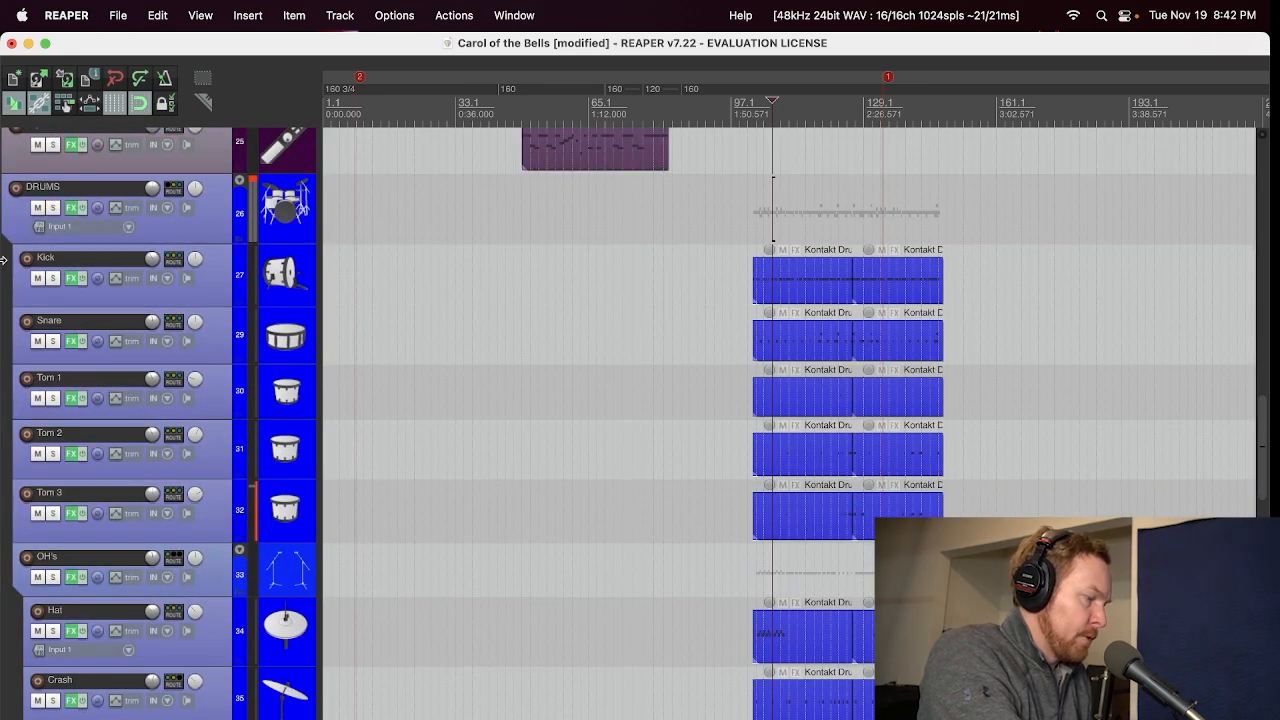
Step: Listen to the Kick track soloed, unsolo it and solo the BASS Bus
scroll(6, 304, "down", 15)
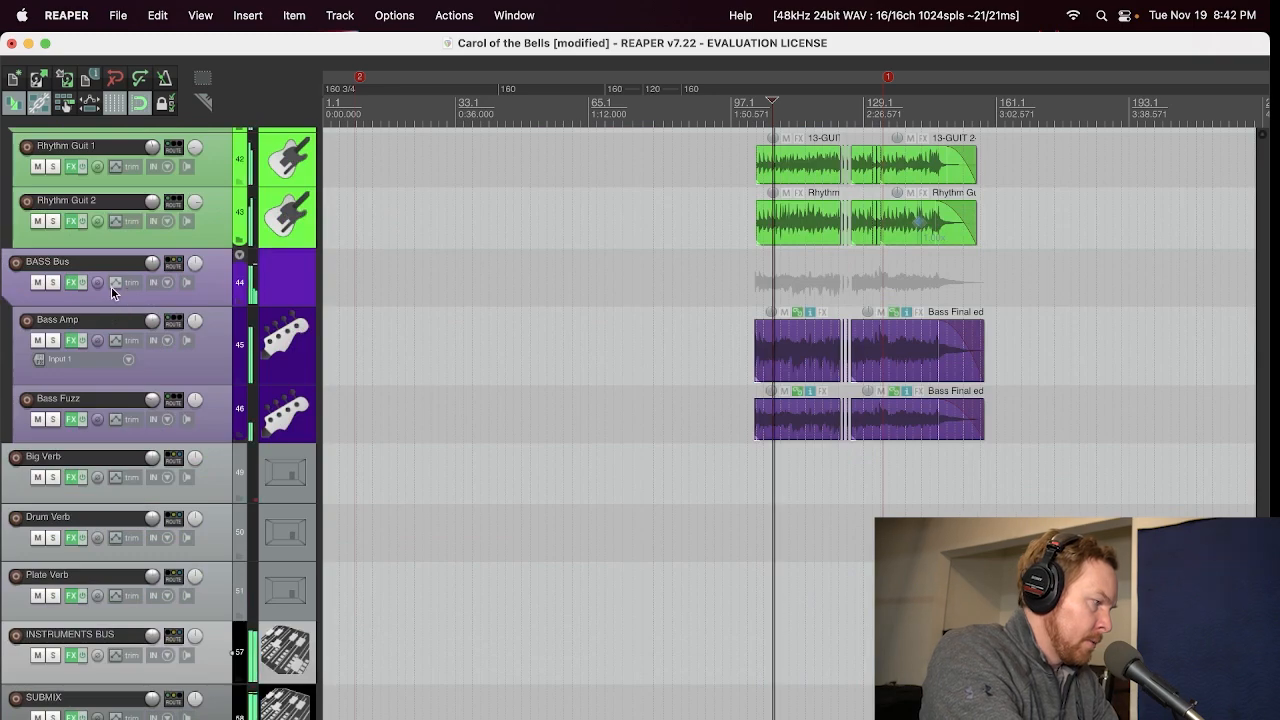
scroll(44, 303, "up", 10)
scroll(44, 303, "up", 5)
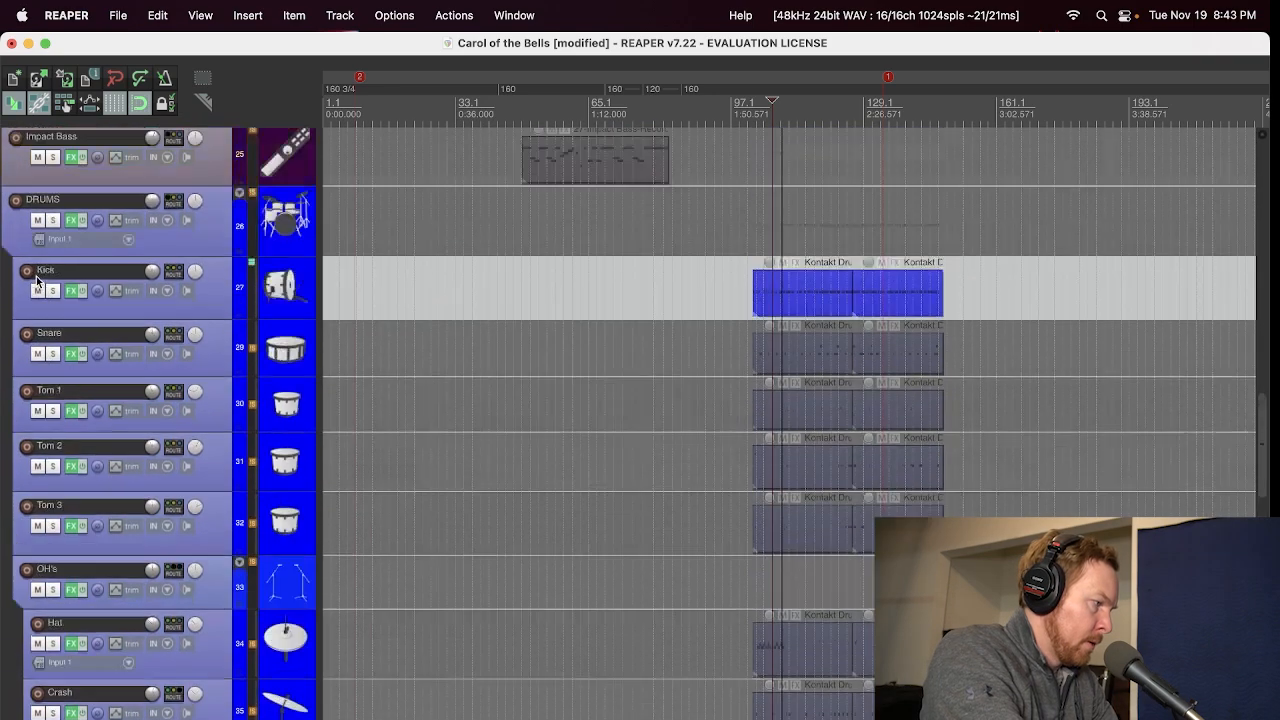
left_click(53, 289)
scroll(3, 403, "down", 5)
scroll(3, 403, "down", 8)
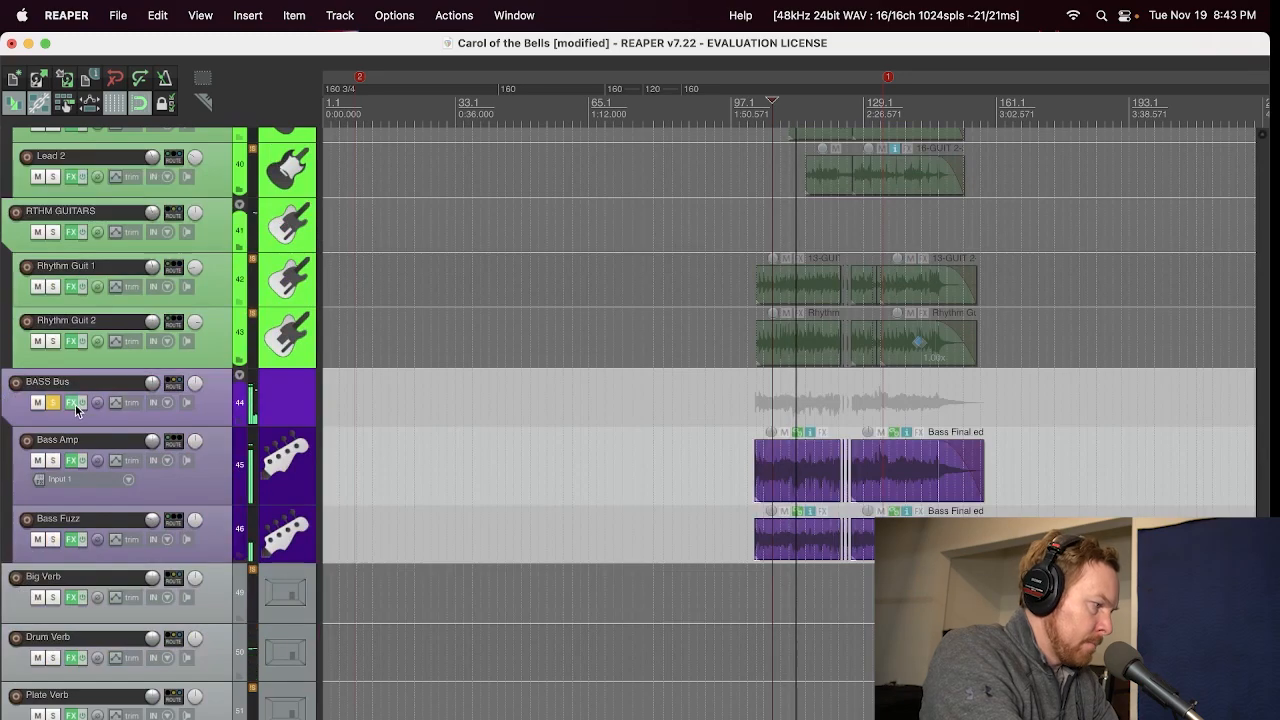
Step: Open the SUBMIX effects chain to view Pro-Q 3 during playback and close it
scroll(70, 505, "down", 3)
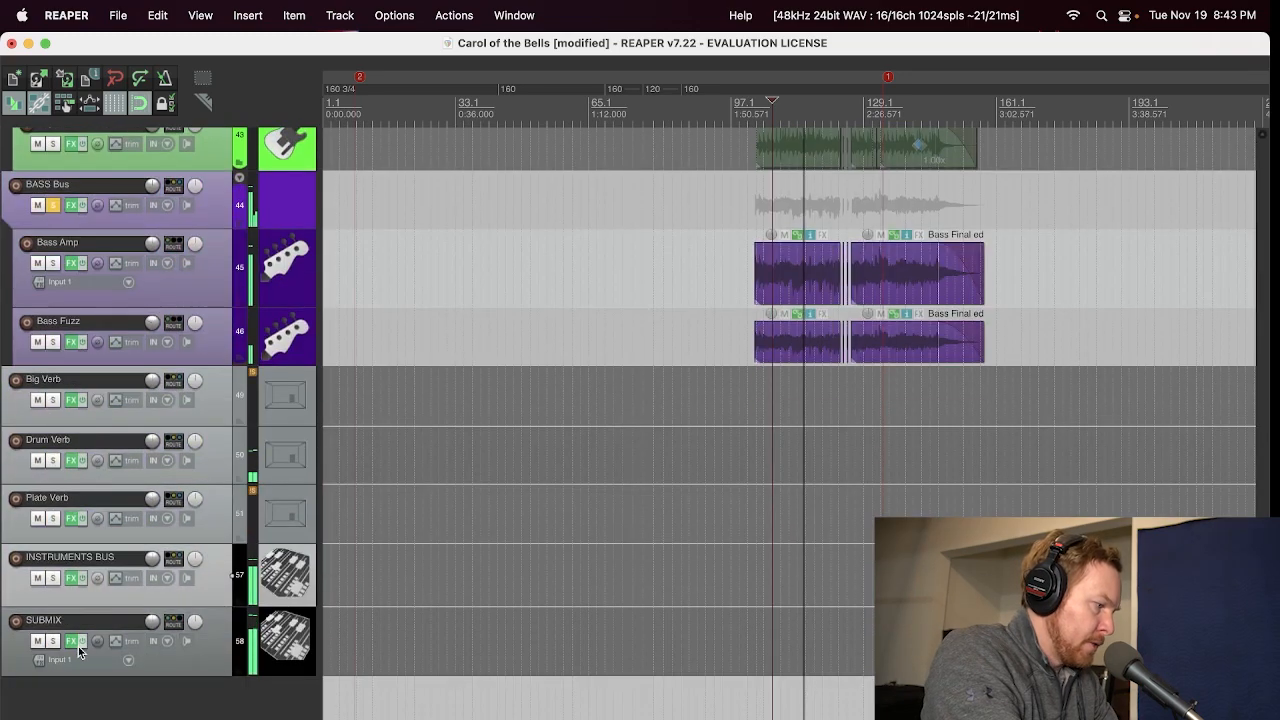
left_click(71, 641)
left_click(197, 263)
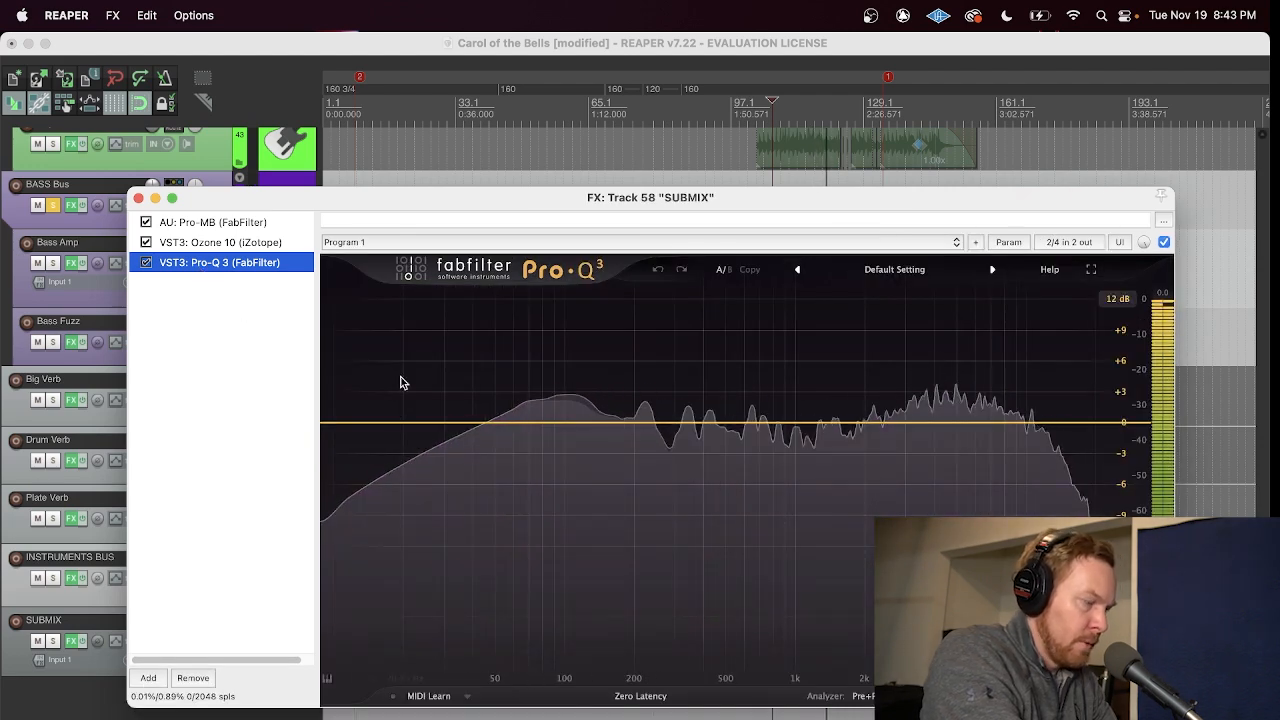
left_click(138, 197)
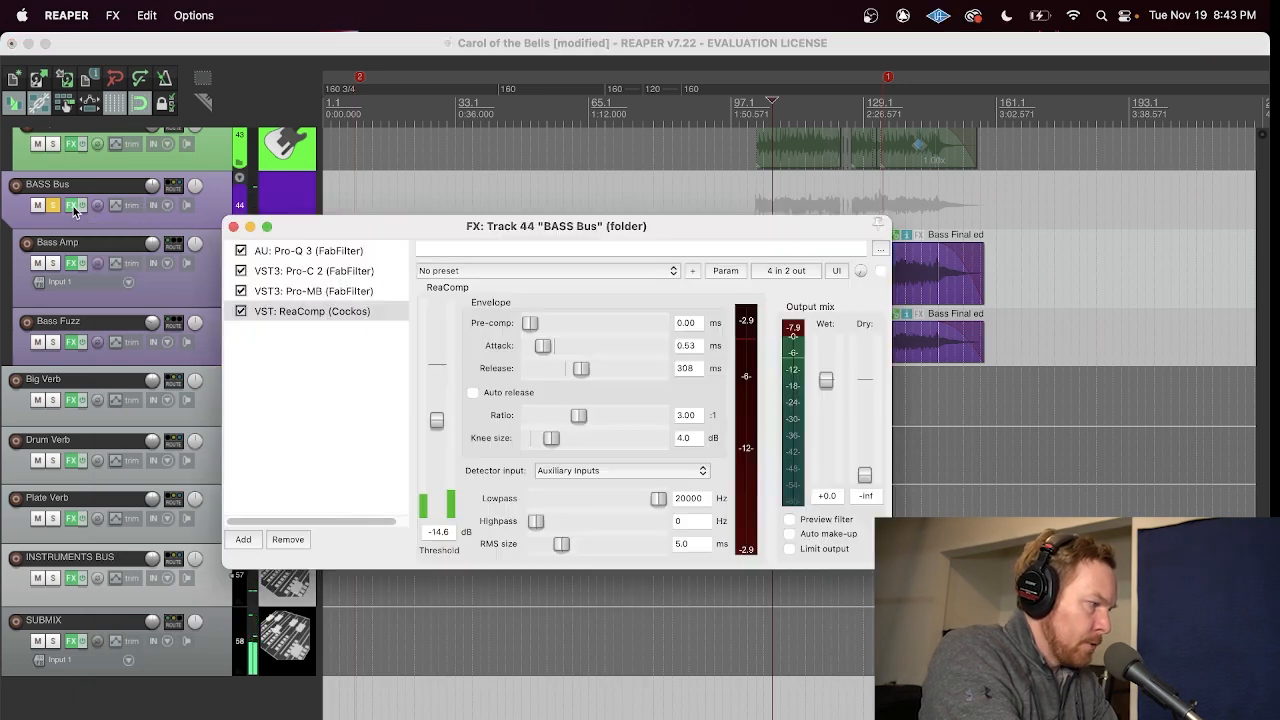
Step: Open the BASS Bus effects chain, view Pro-Q 3, Pro-C 2, Pro-MB and ReaComp in turn, and close it
left_click(73, 209)
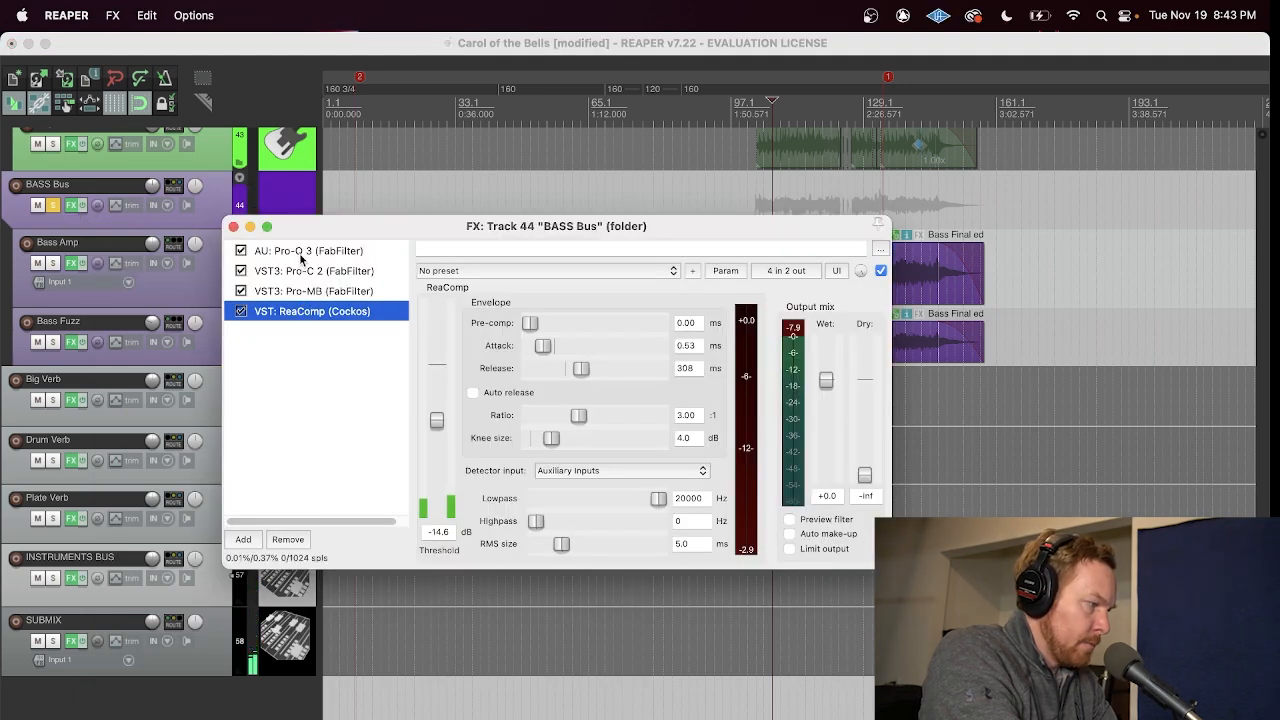
left_click(301, 255)
left_click(360, 273)
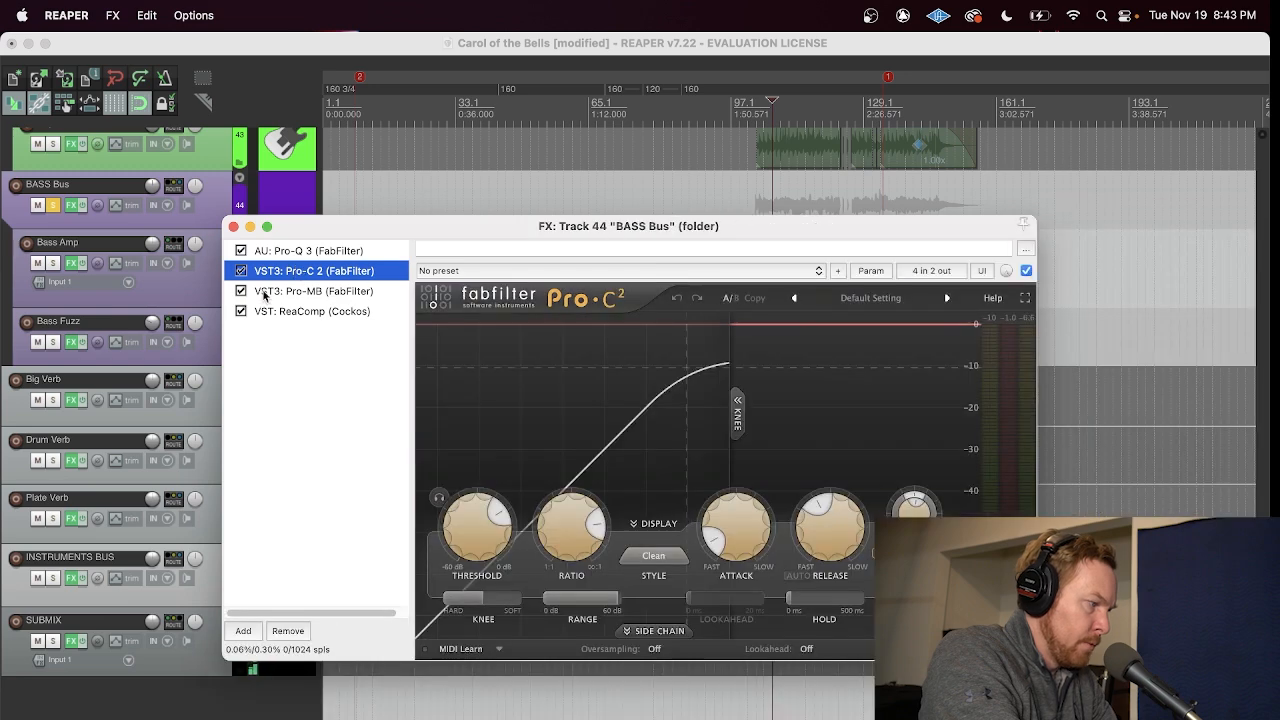
left_click(281, 292)
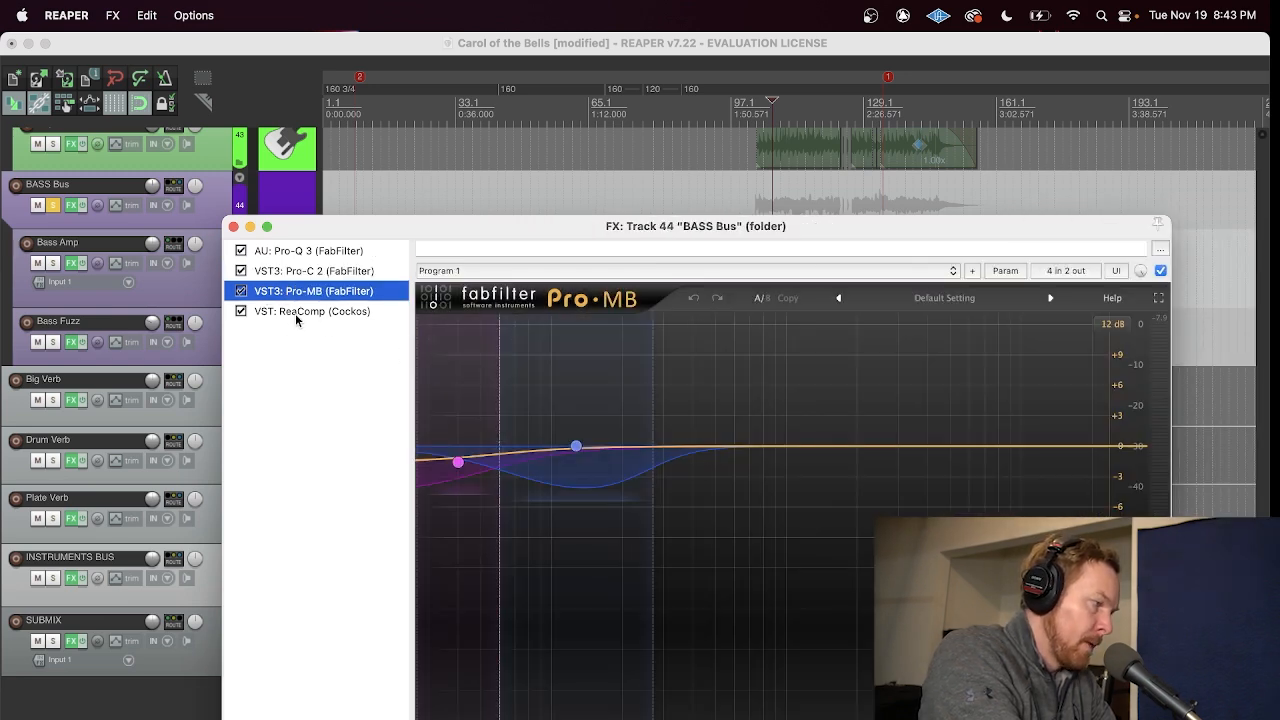
left_click(295, 313)
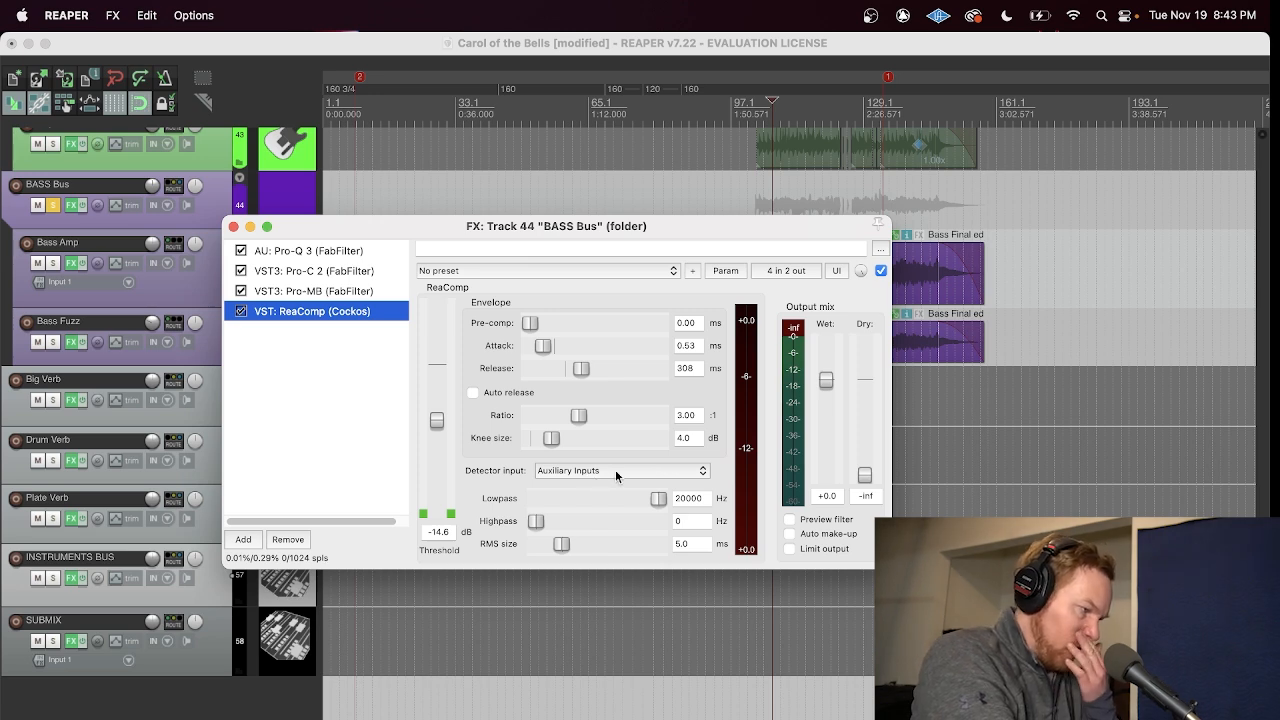
left_click(234, 228)
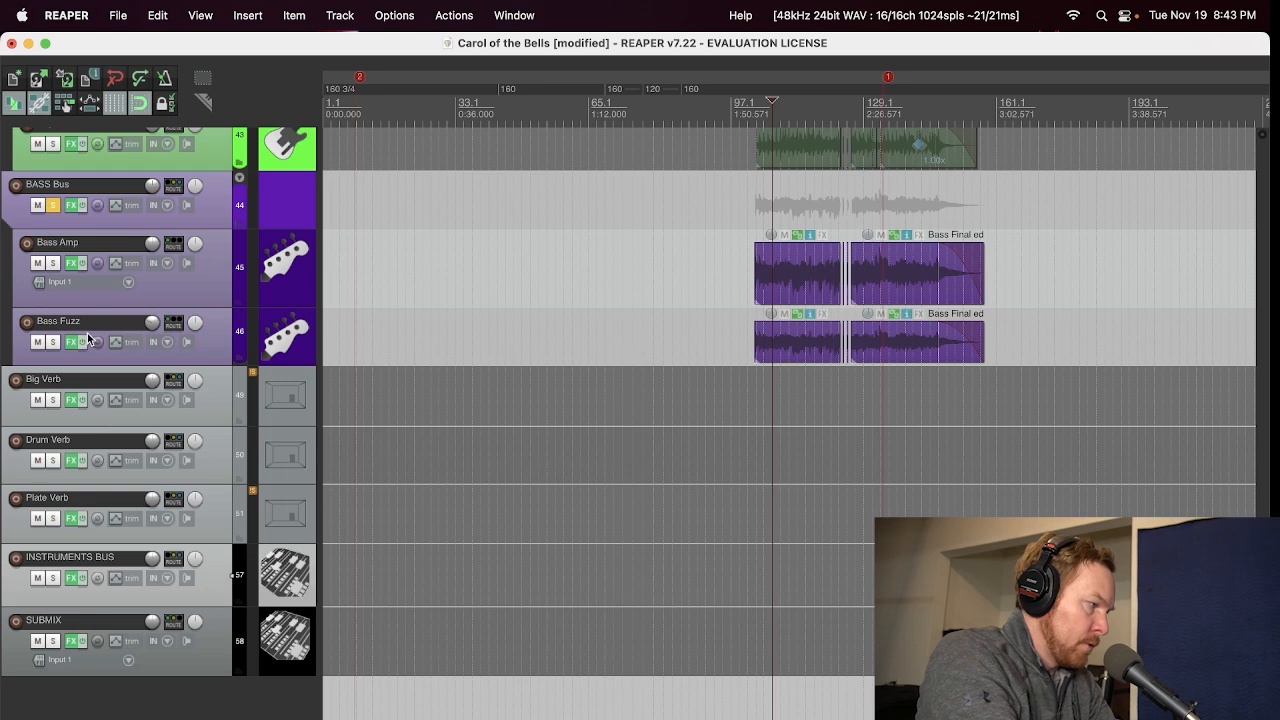
Step: Examine the BASS Bus routing for its receive from the Kick, and briefly view the Bass Amp effects chain
left_click(174, 189)
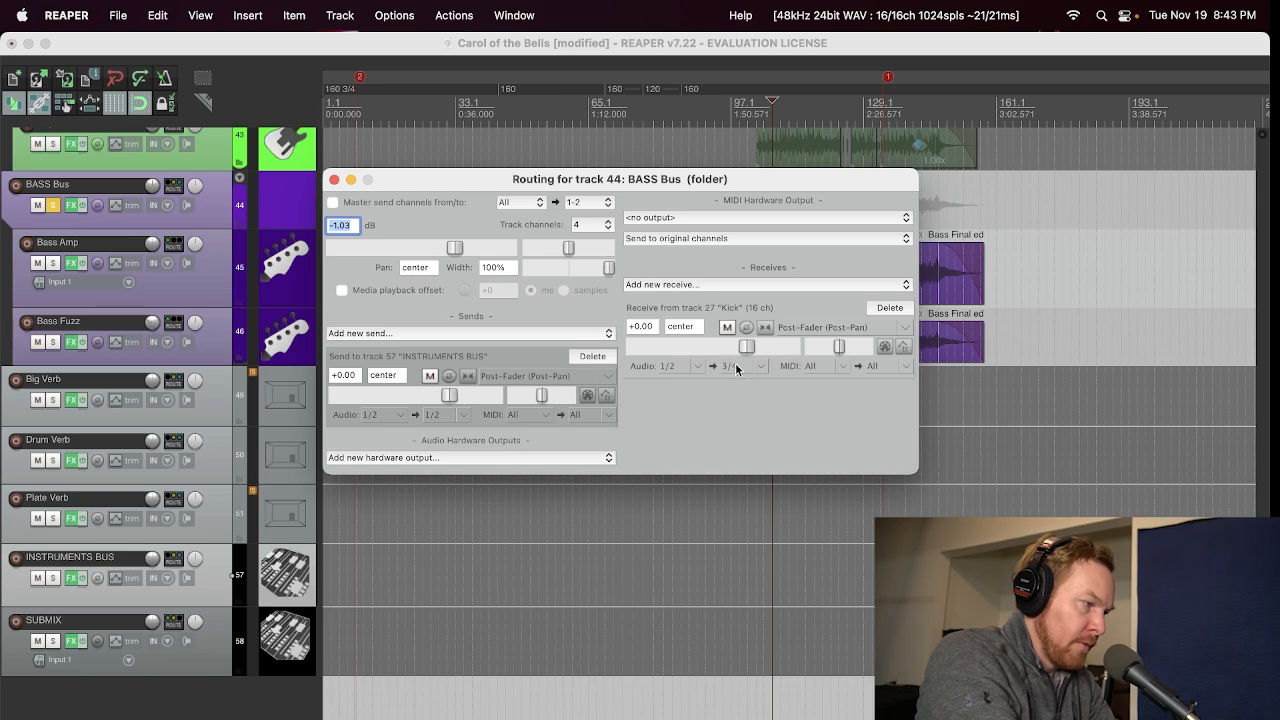
left_click(76, 266)
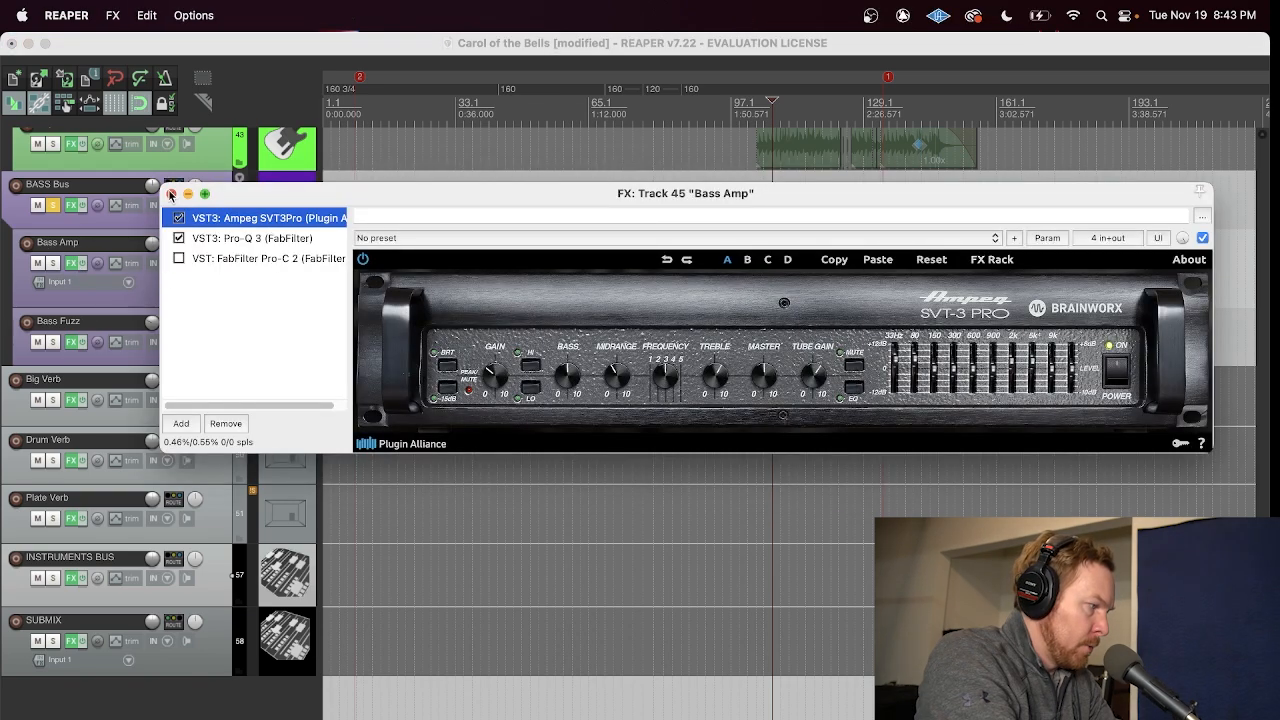
left_click(170, 193)
Step: Reopen ReaComp on the BASS Bus, play the bass to watch the sidechain compression, stop playback and close the chain
left_click(72, 205)
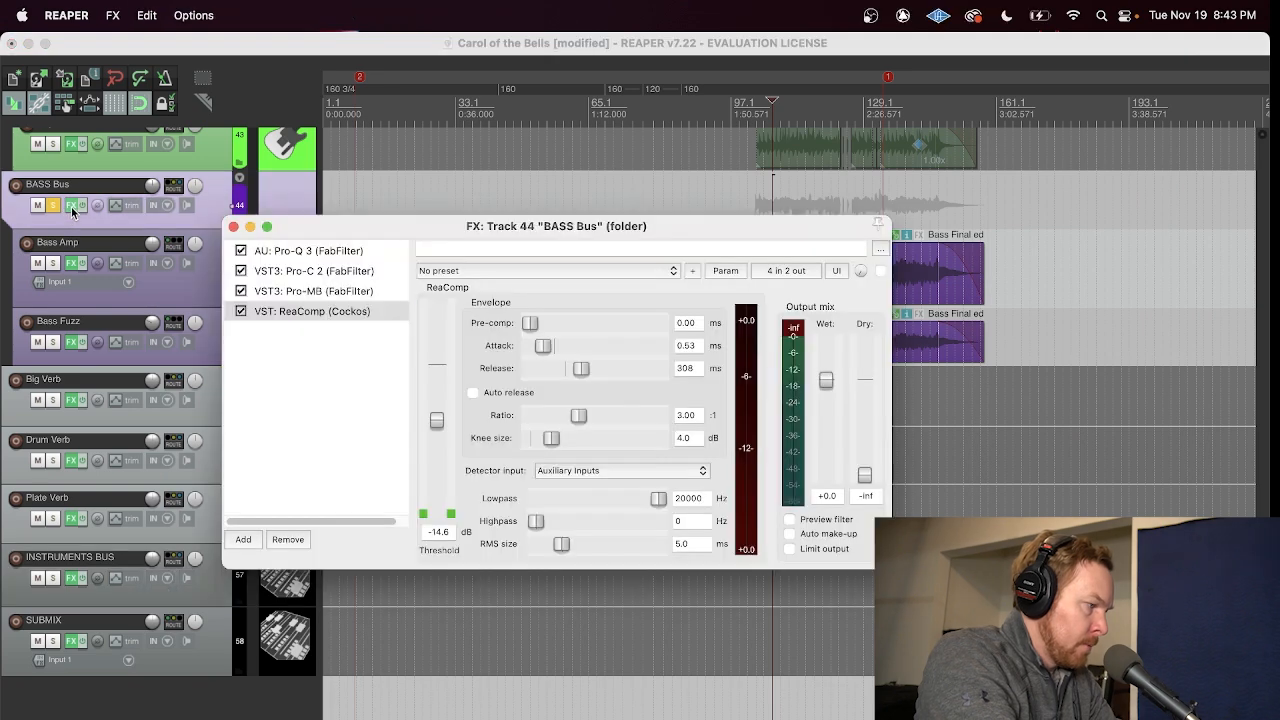
key("space")
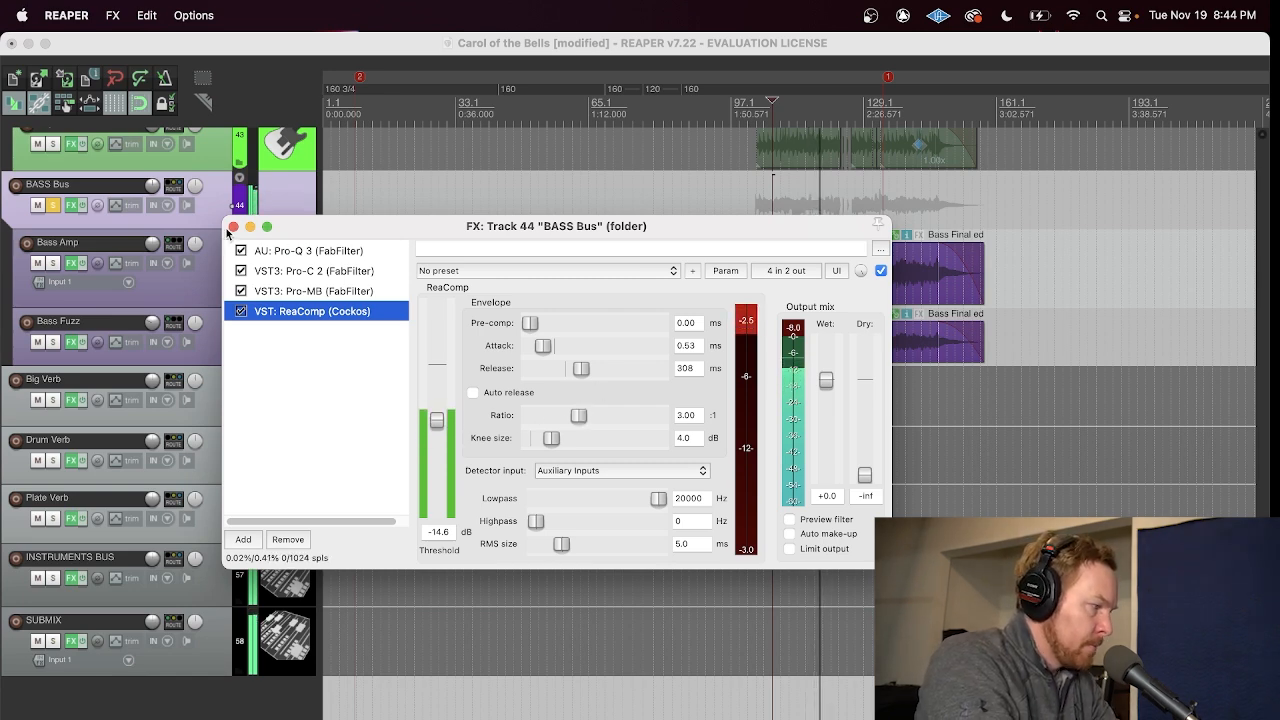
key("space")
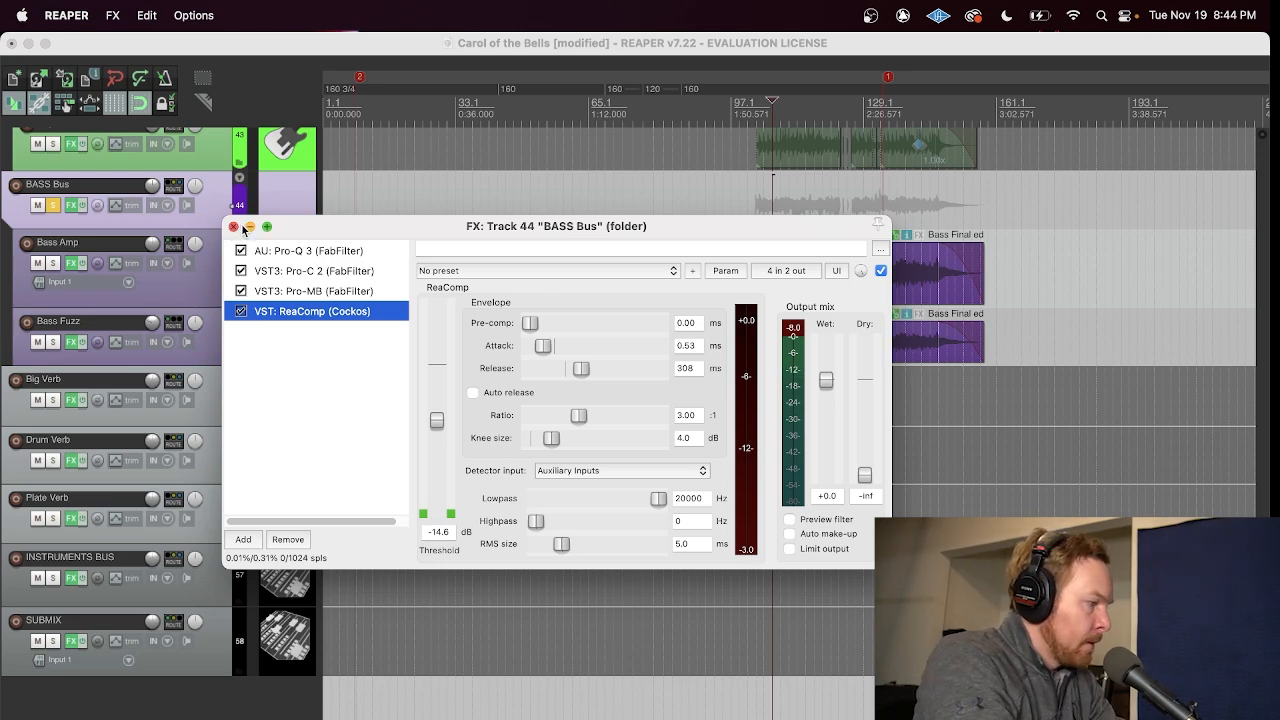
left_click(232, 227)
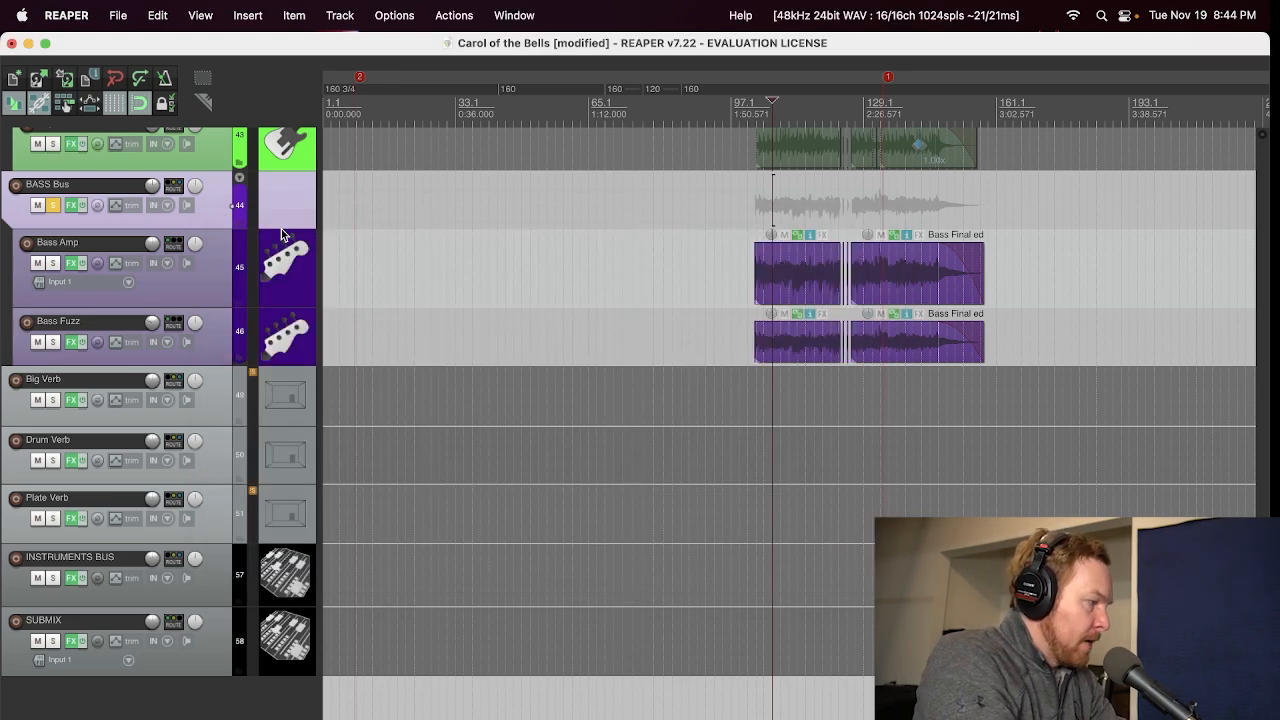
Step: Unsolo the BASS Bus and go back up to the LEAD Guitars folder track
left_click(54, 206)
scroll(4, 395, "up", 6)
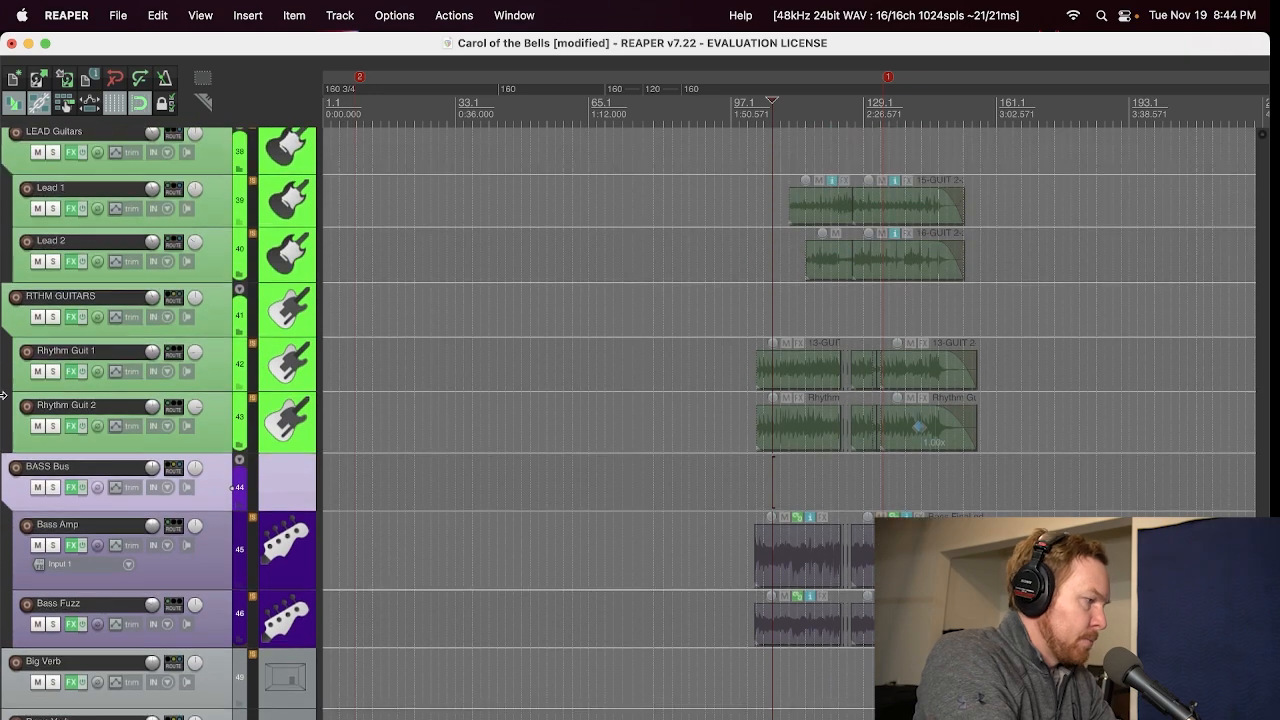
scroll(4, 395, "up", 1)
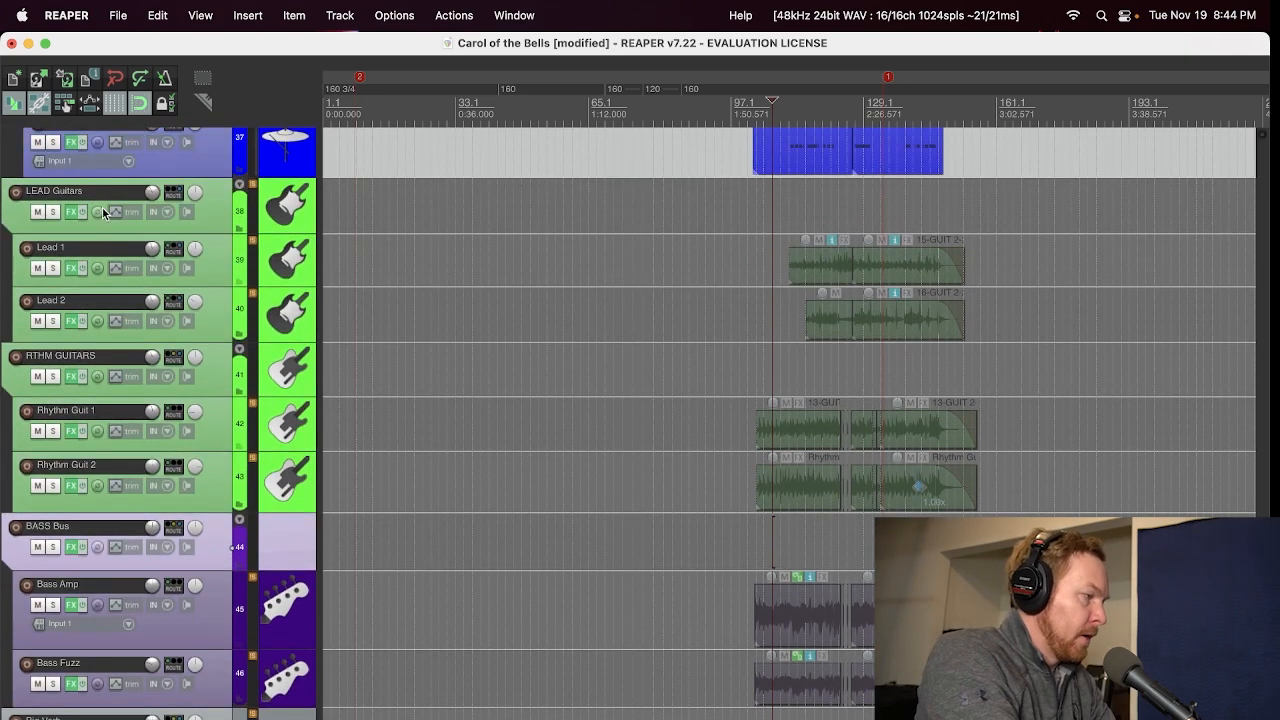
Step: Solo the LEAD Guitars and RTHM GUITARS folders, view ReaComp in the RTHM GUITARS effects chain during playback, and close it
left_click(53, 212)
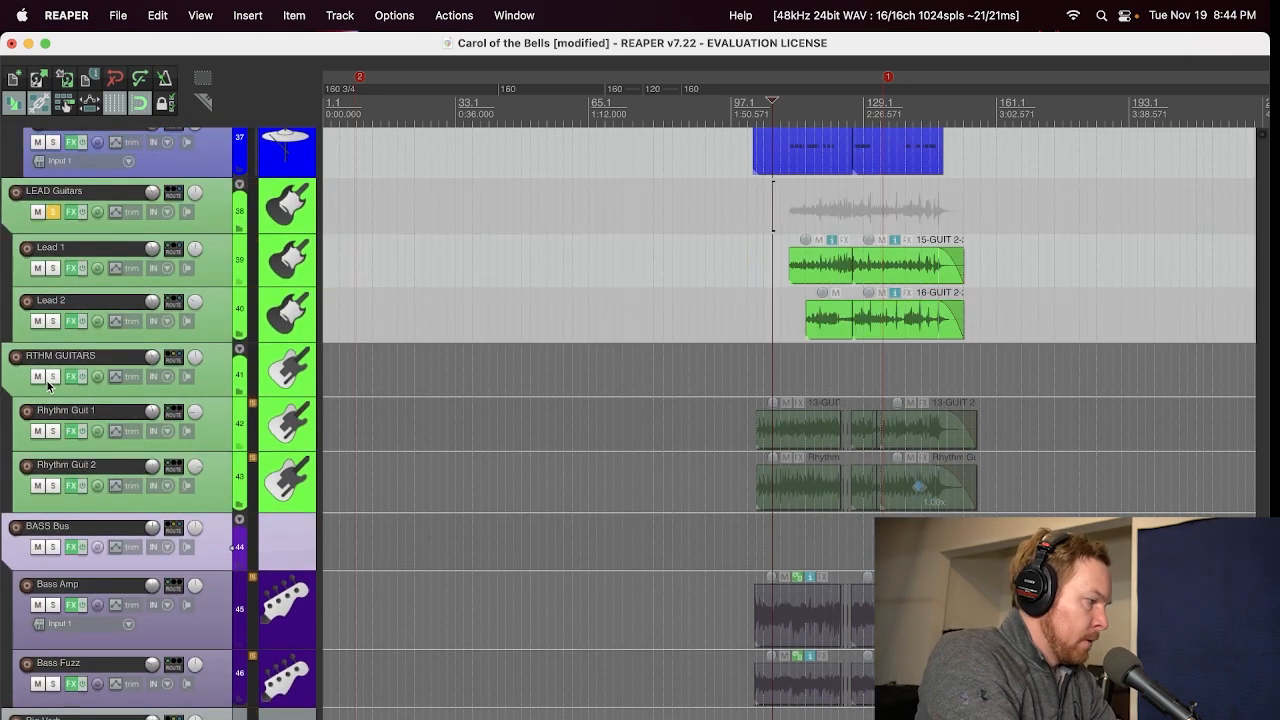
left_click(52, 377)
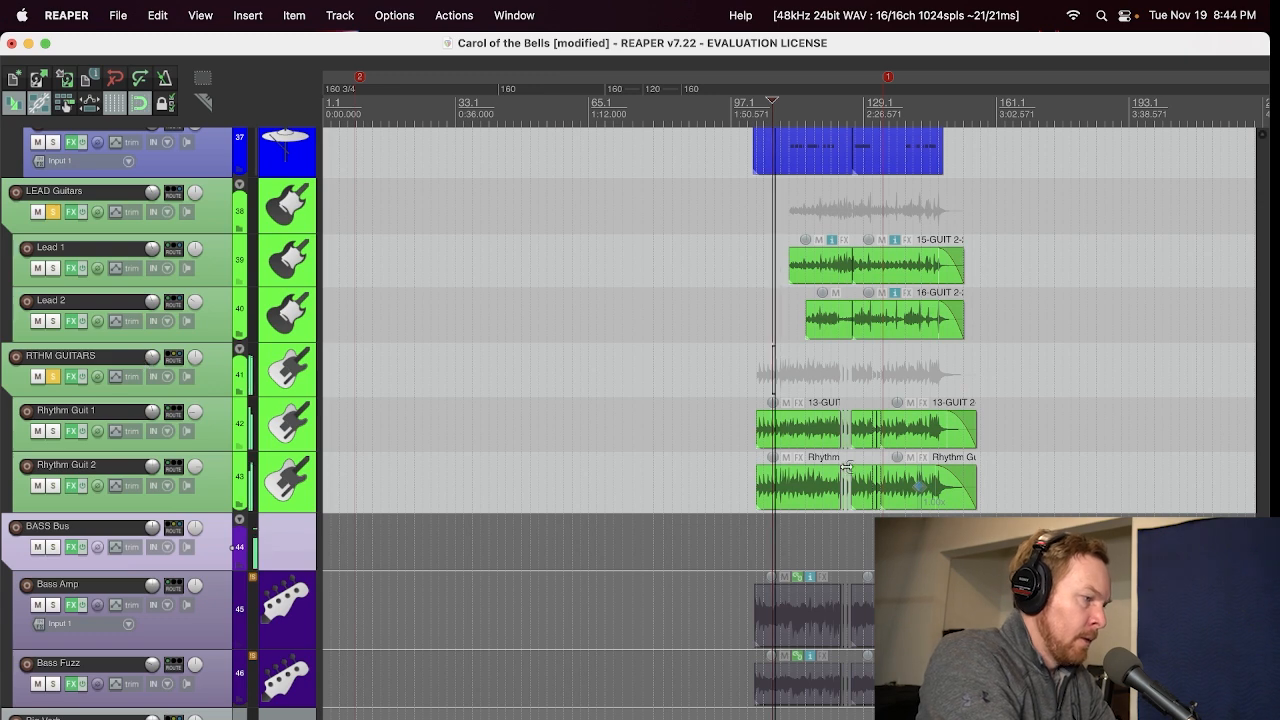
left_click(72, 376)
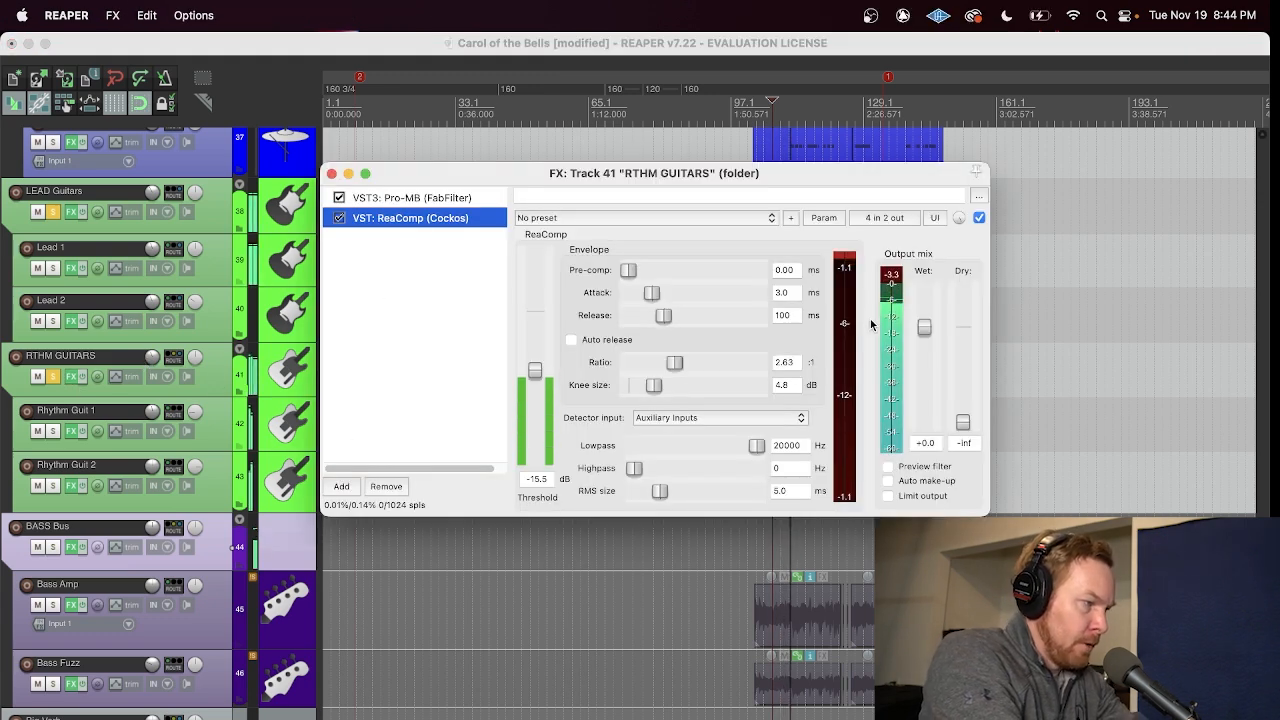
left_click(332, 174)
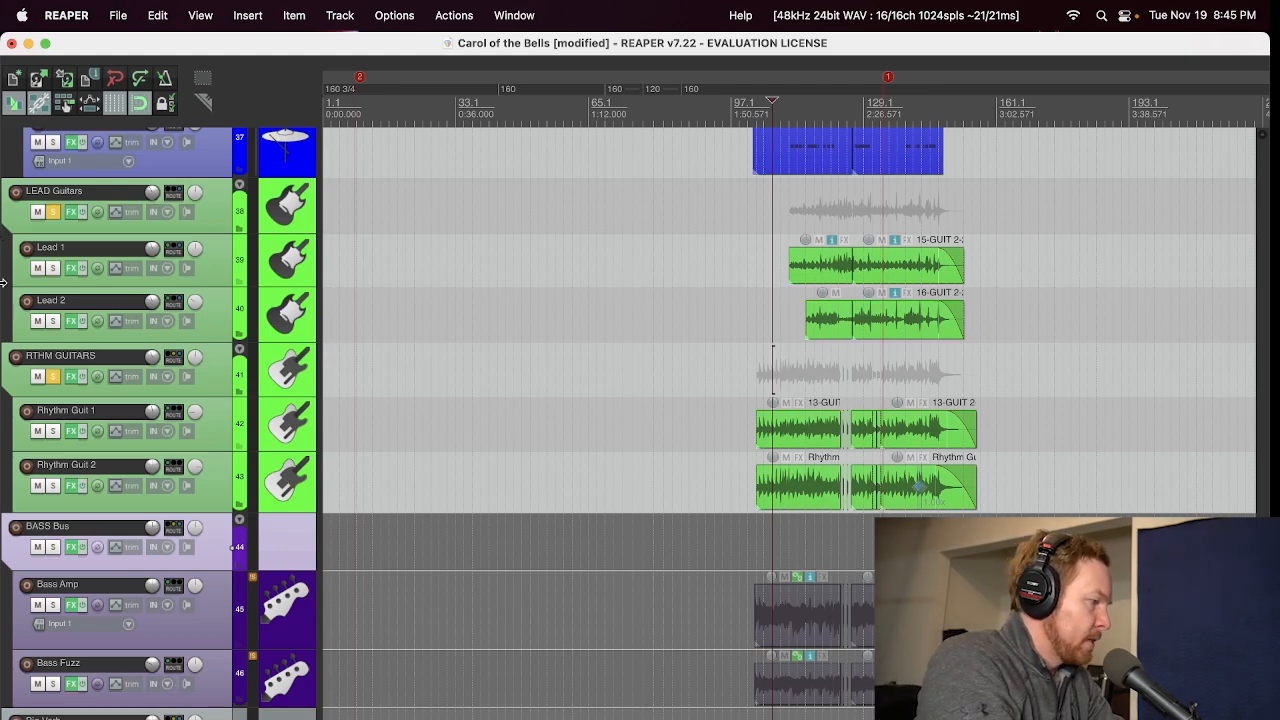
Step: Open the OH's folder's effects chain, view the ReaComp settings, and return to Ozone 10
scroll(4, 284, "up", 8)
scroll(4, 284, "up", 2)
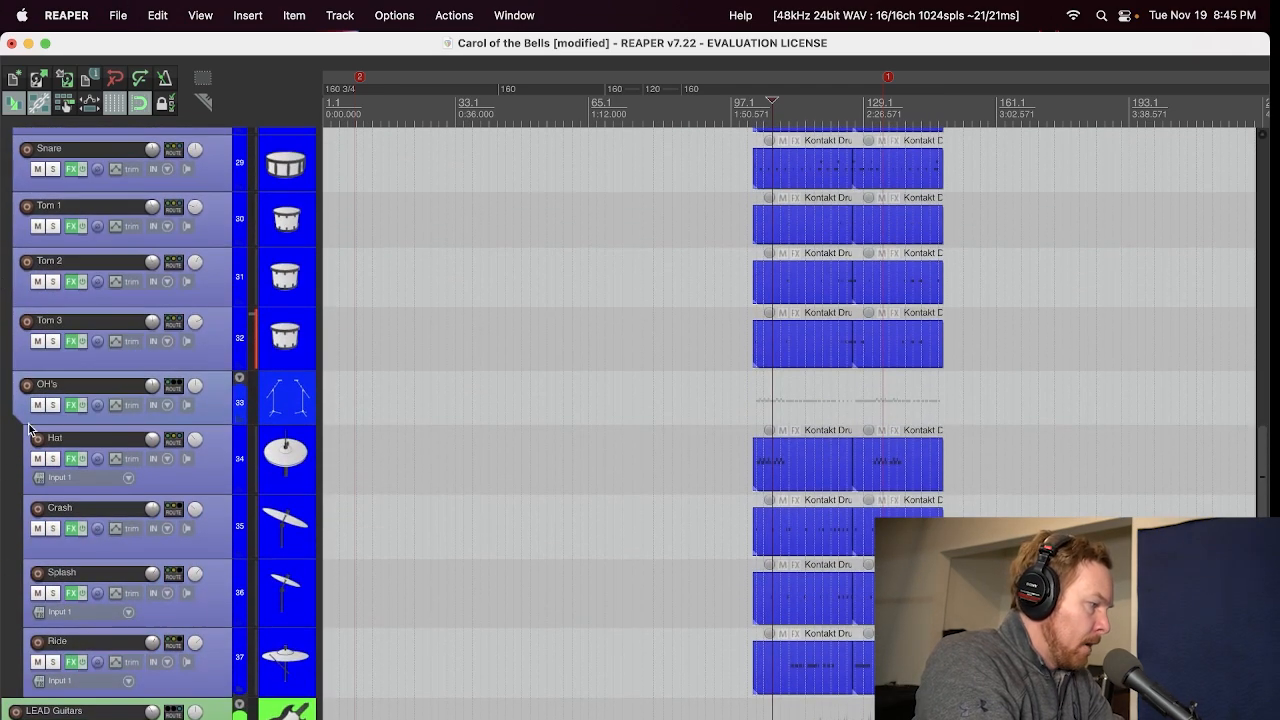
left_click(70, 405)
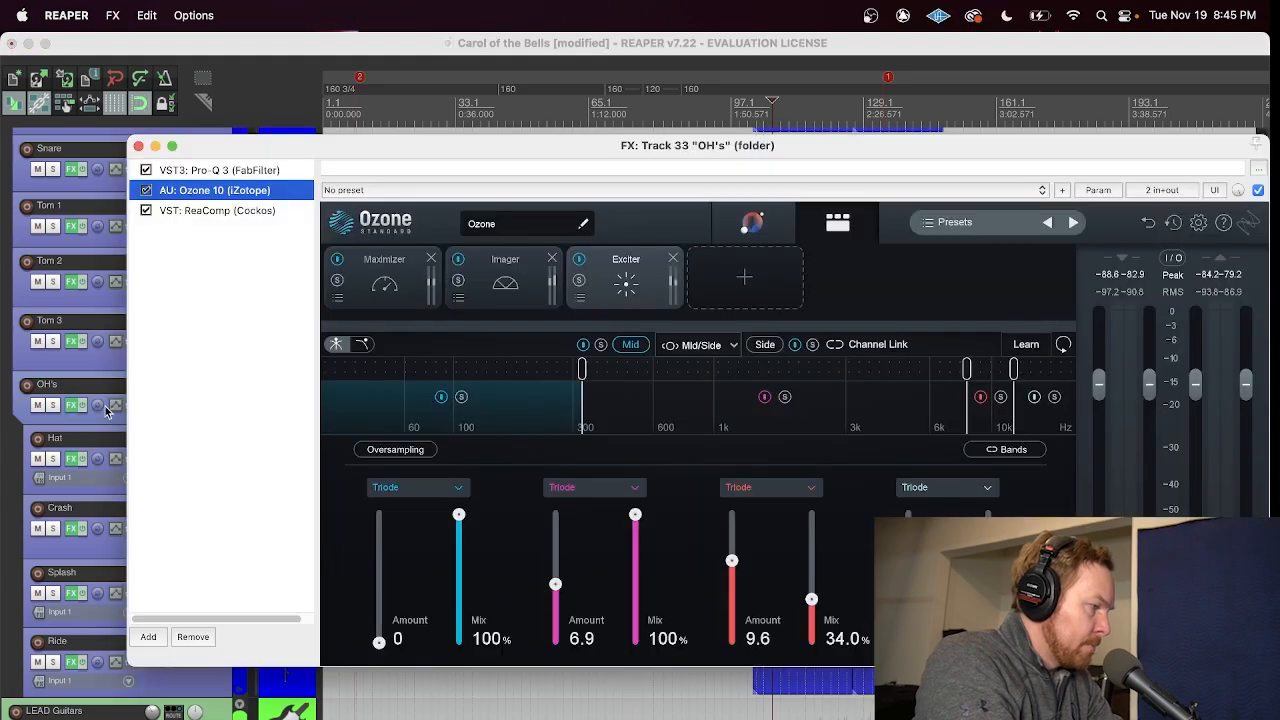
left_click(220, 211)
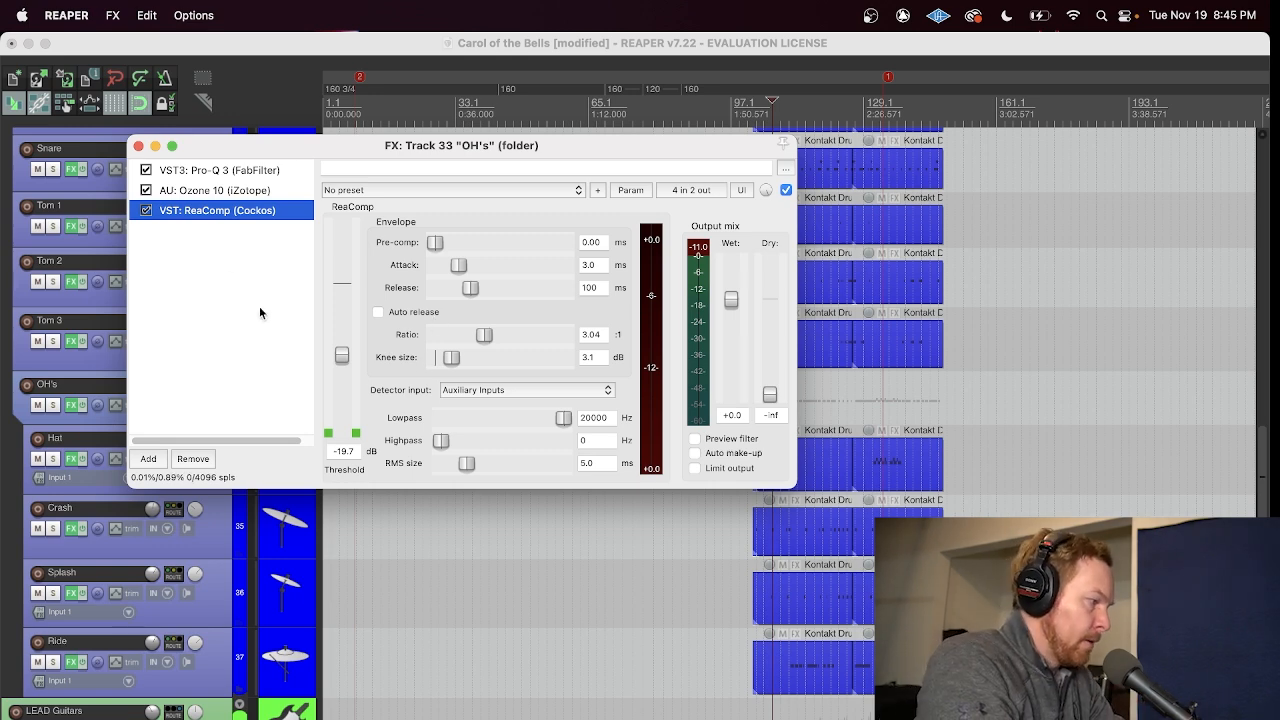
left_click(184, 192)
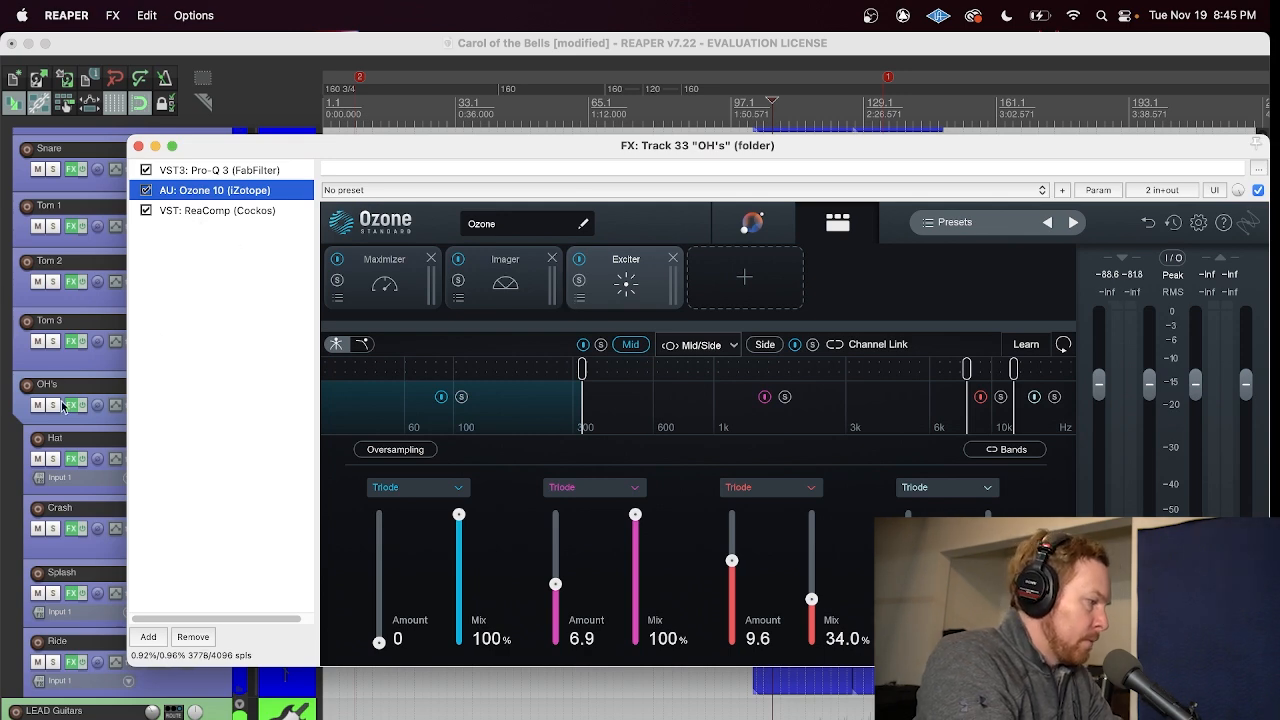
Step: Solo the OH's folder and unsolo both guitar folders, keeping the effects chain window clear of the tracks
left_click(53, 405)
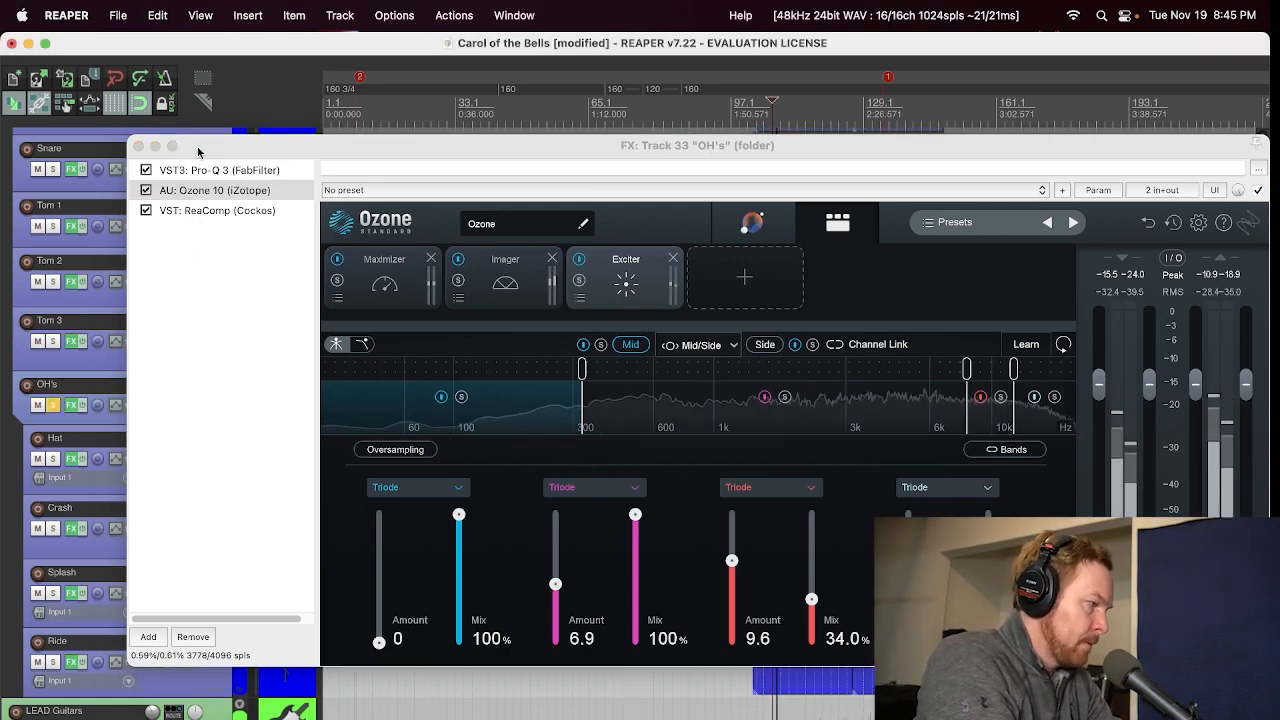
left_click_drag(193, 151, 457, 157)
scroll(57, 477, "down", 5)
left_click(53, 635)
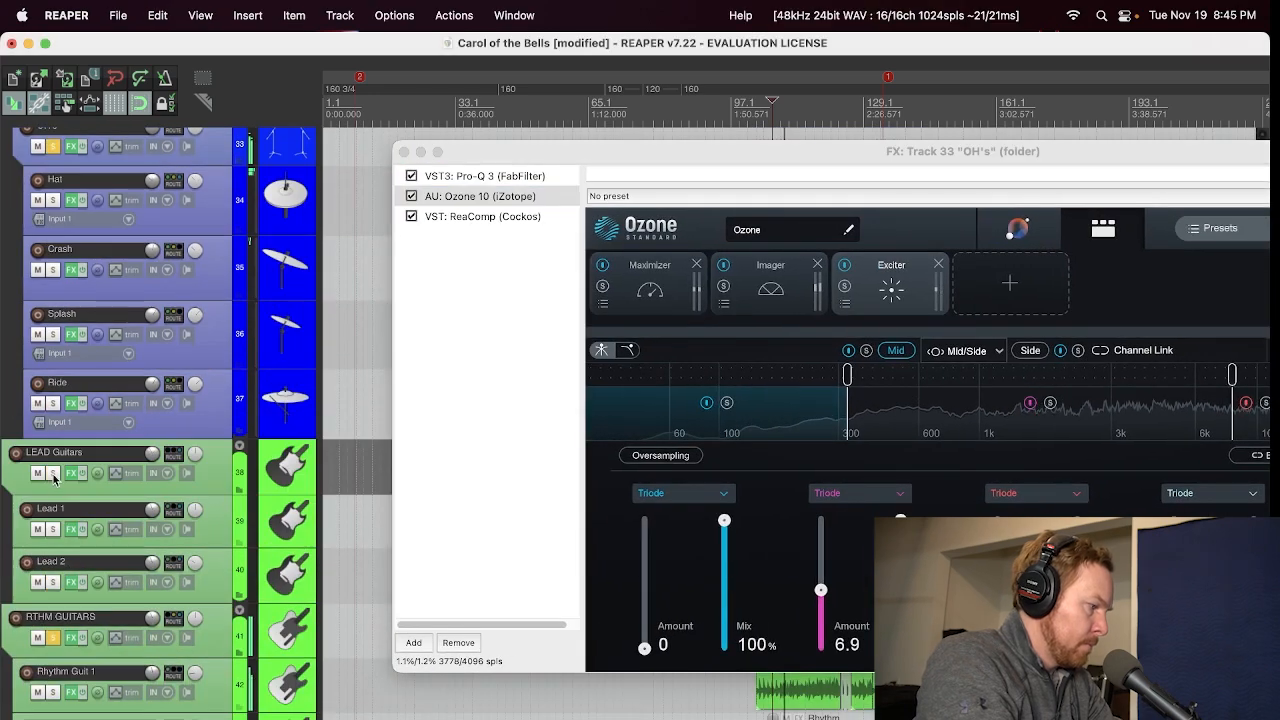
scroll(57, 635, "down", 12)
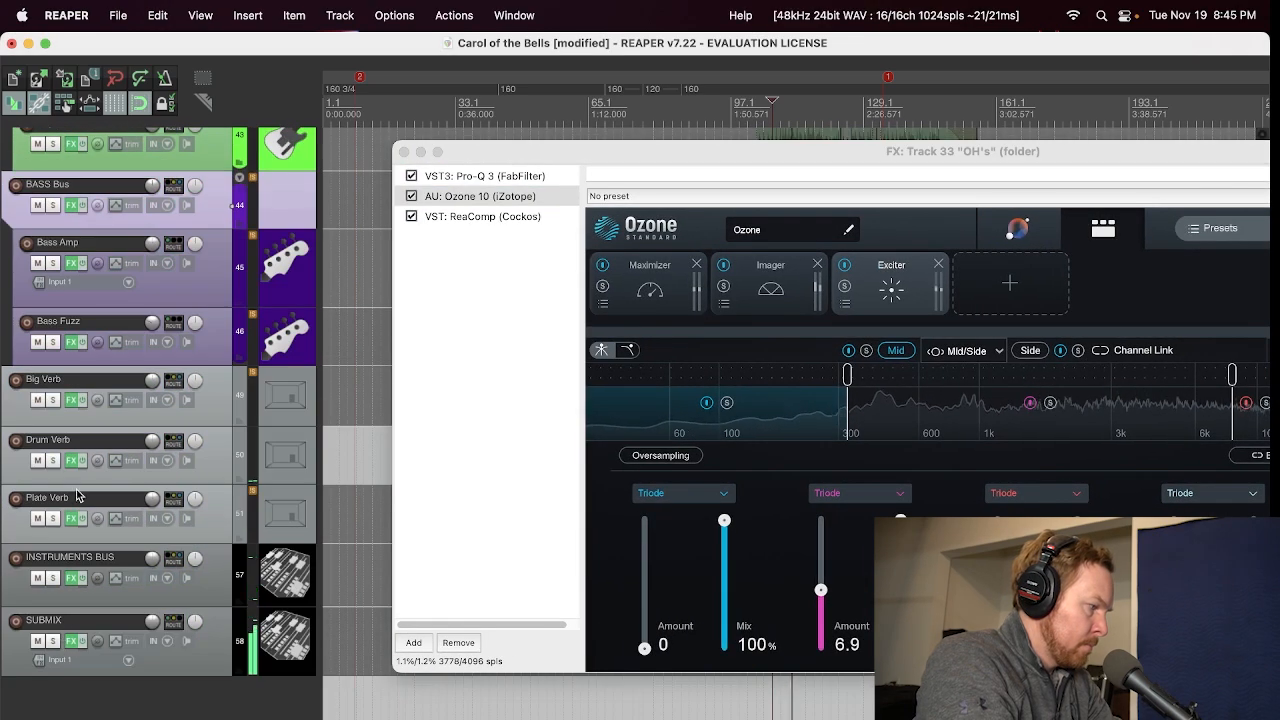
scroll(80, 457, "up", 4)
scroll(80, 457, "up", 12)
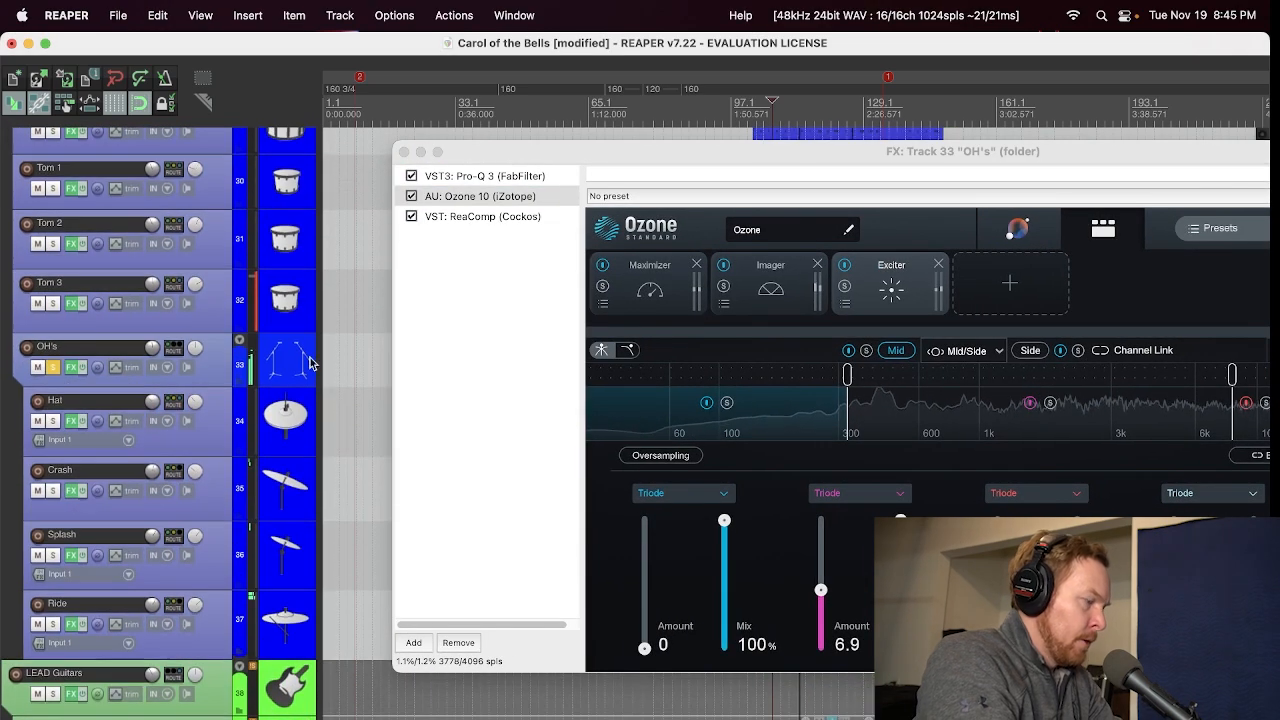
Step: View Ozone 10's Imager and Maximizer modules on the OH's, and compare the overheads with Ozone 10 bypassed and engaged
left_click_drag(609, 160, 459, 134)
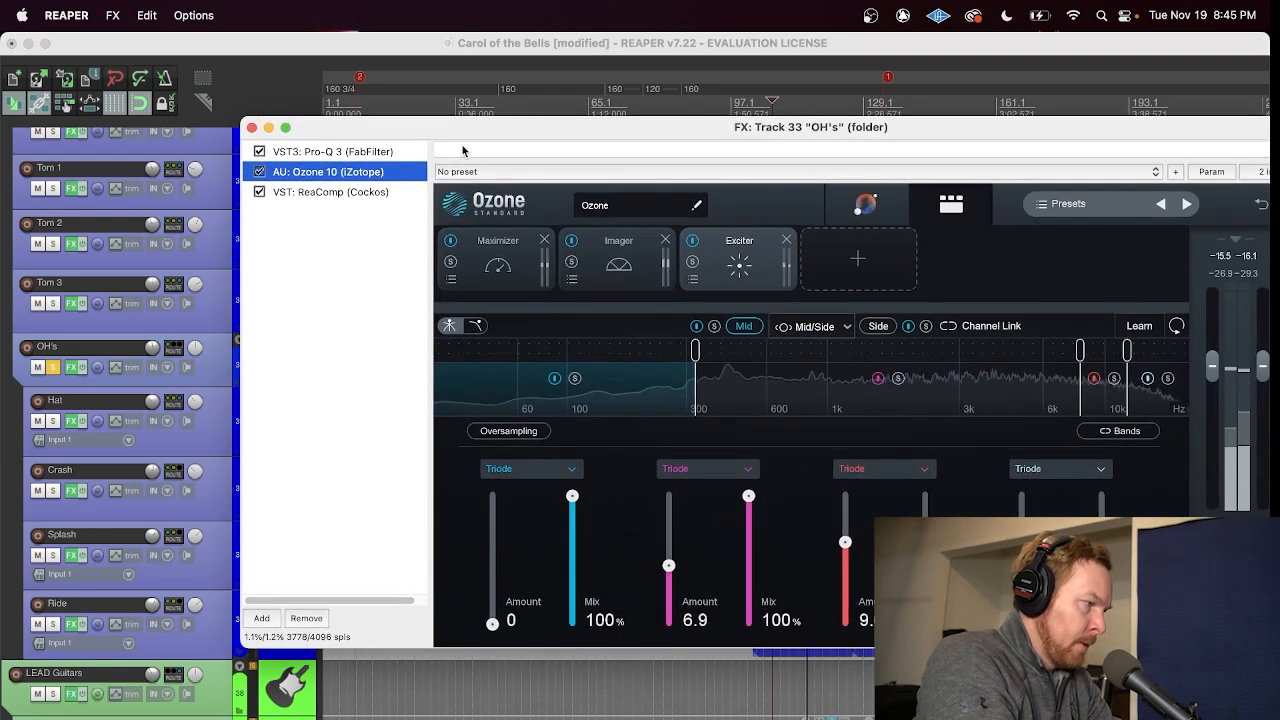
left_click(616, 262)
left_click(522, 277)
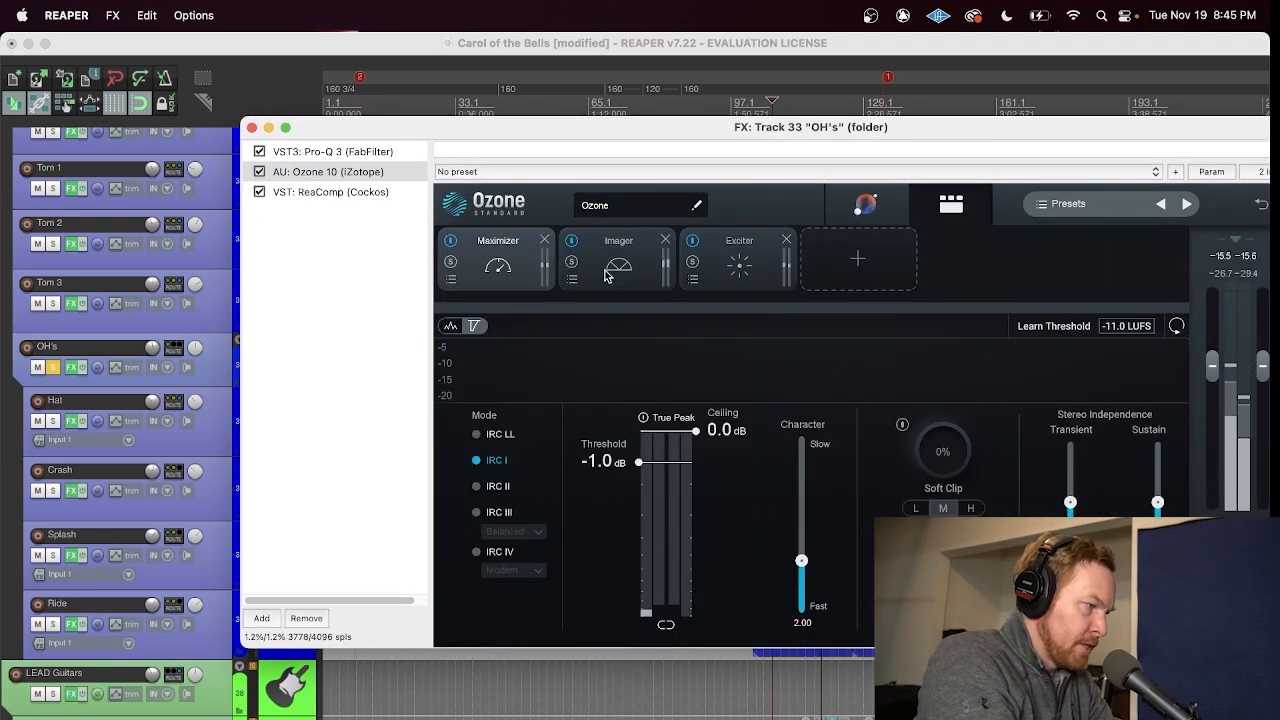
left_click(259, 172)
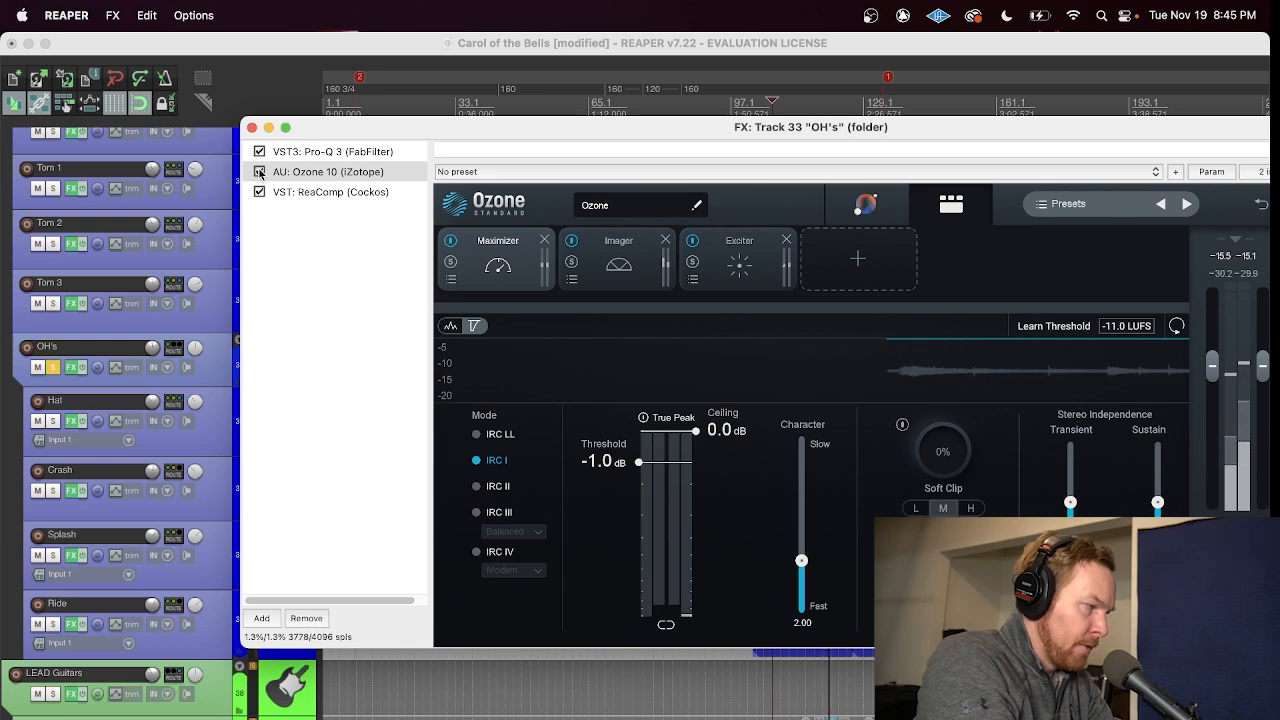
left_click(259, 172)
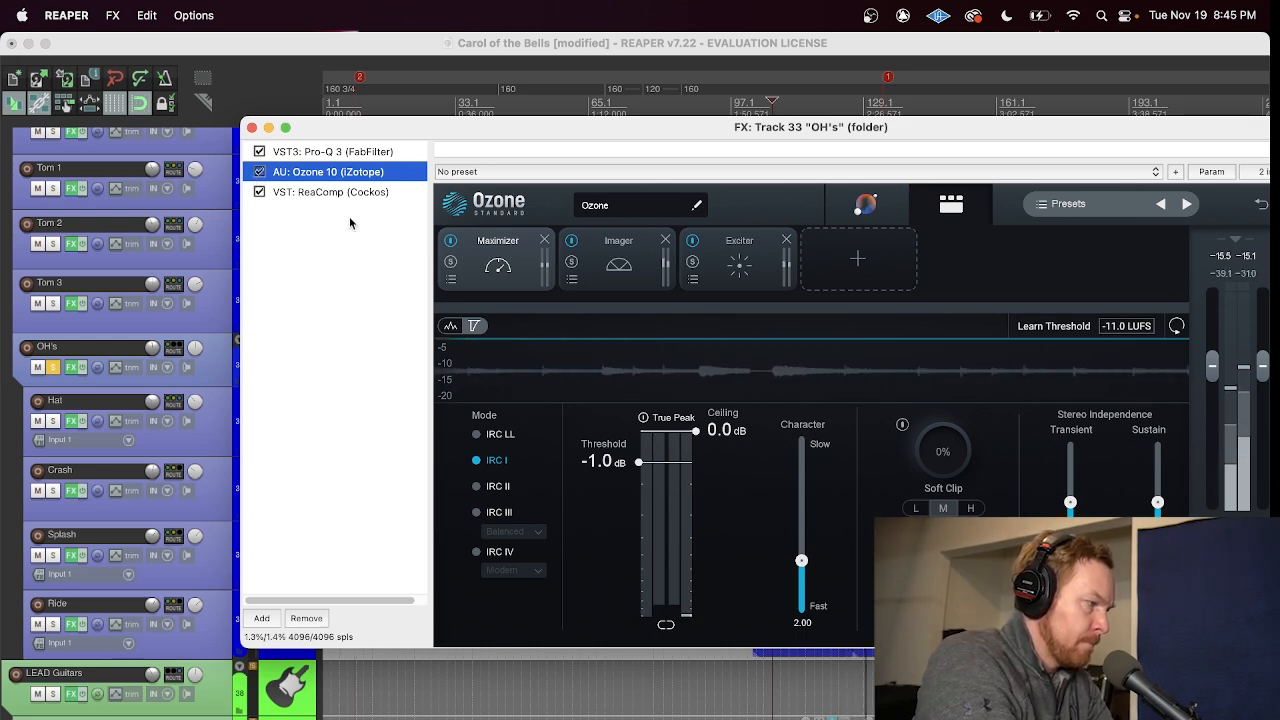
Step: Compare the overheads with Ozone 10's Exciter and Imager modules each bypassed and re-enabled in turn
left_click(739, 262)
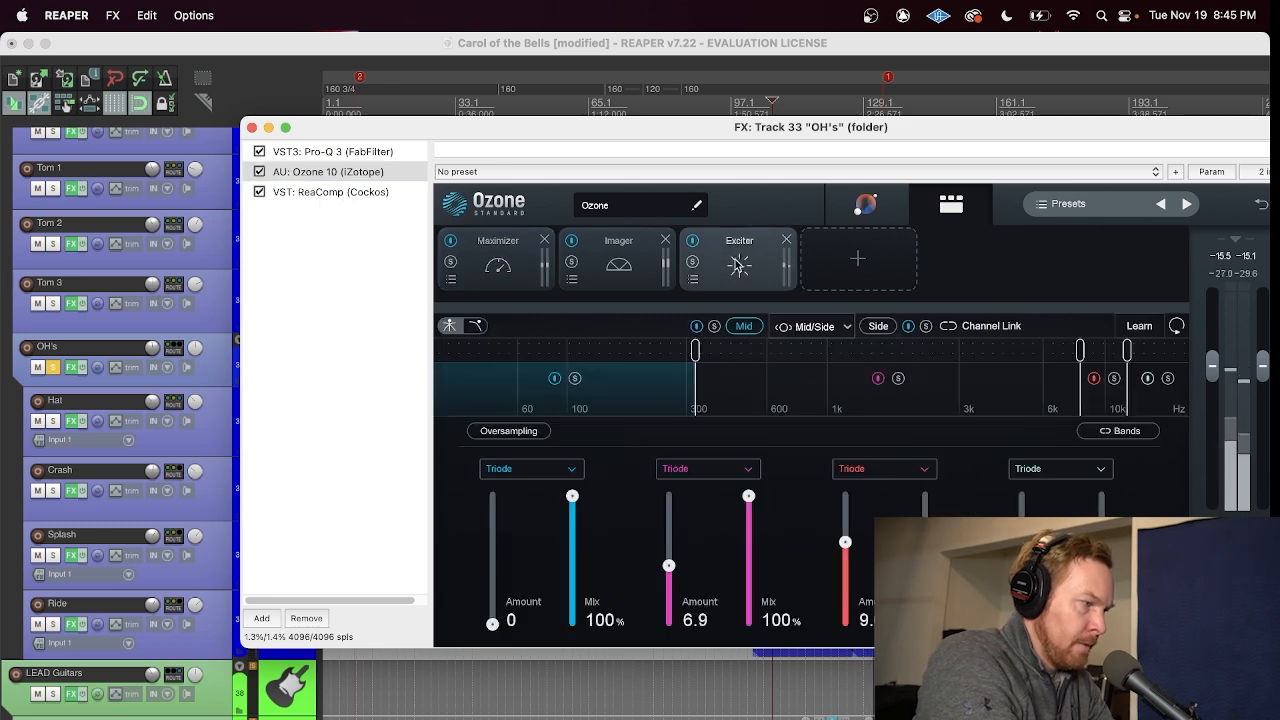
left_click(692, 241)
left_click(692, 241)
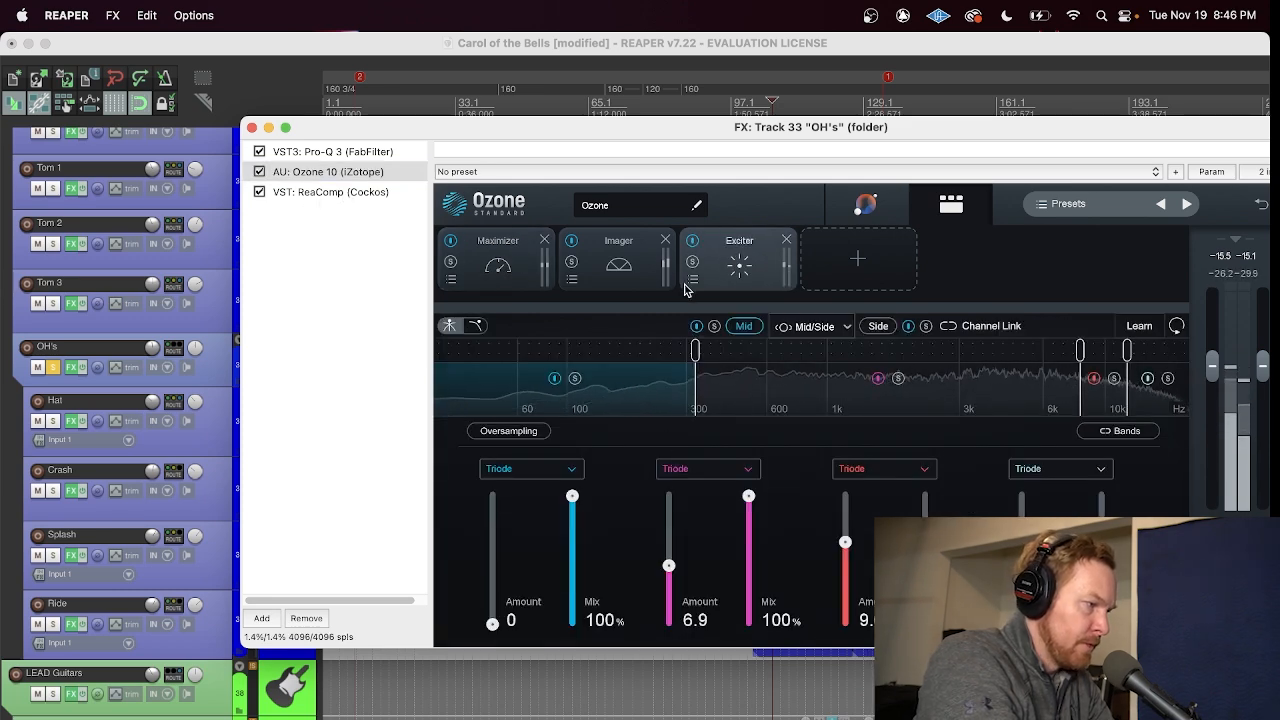
left_click(612, 256)
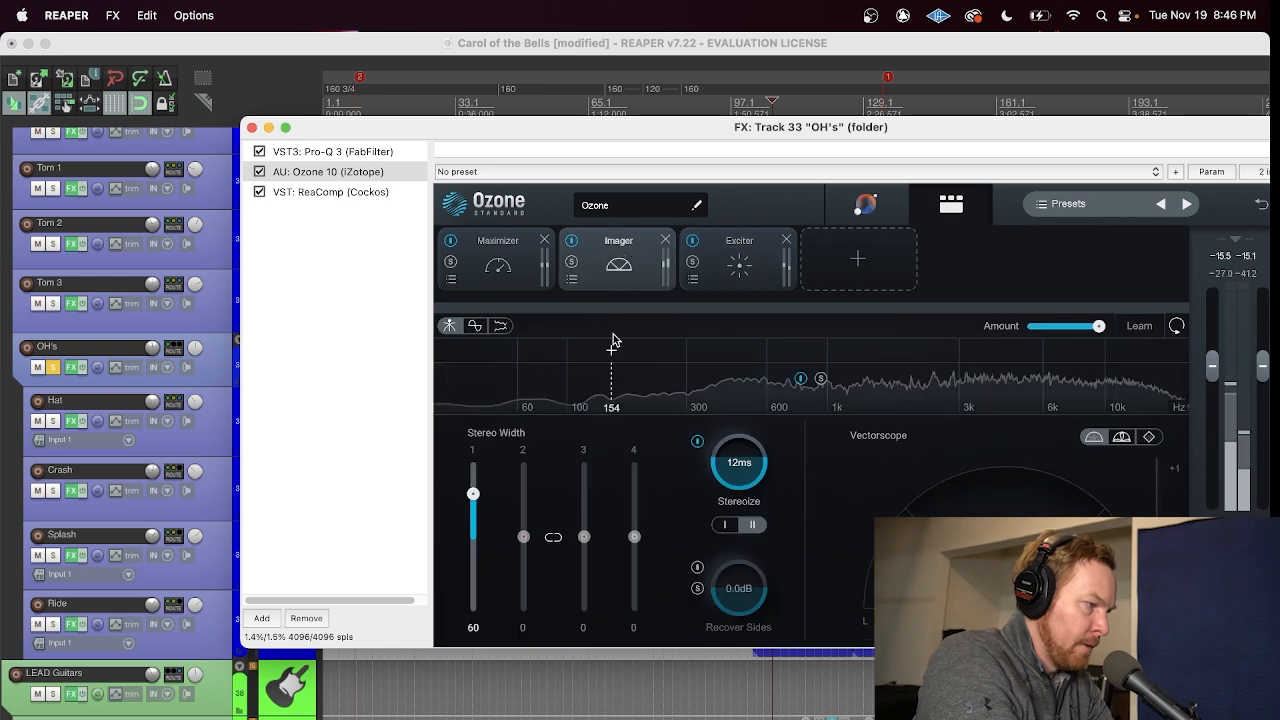
left_click(571, 241)
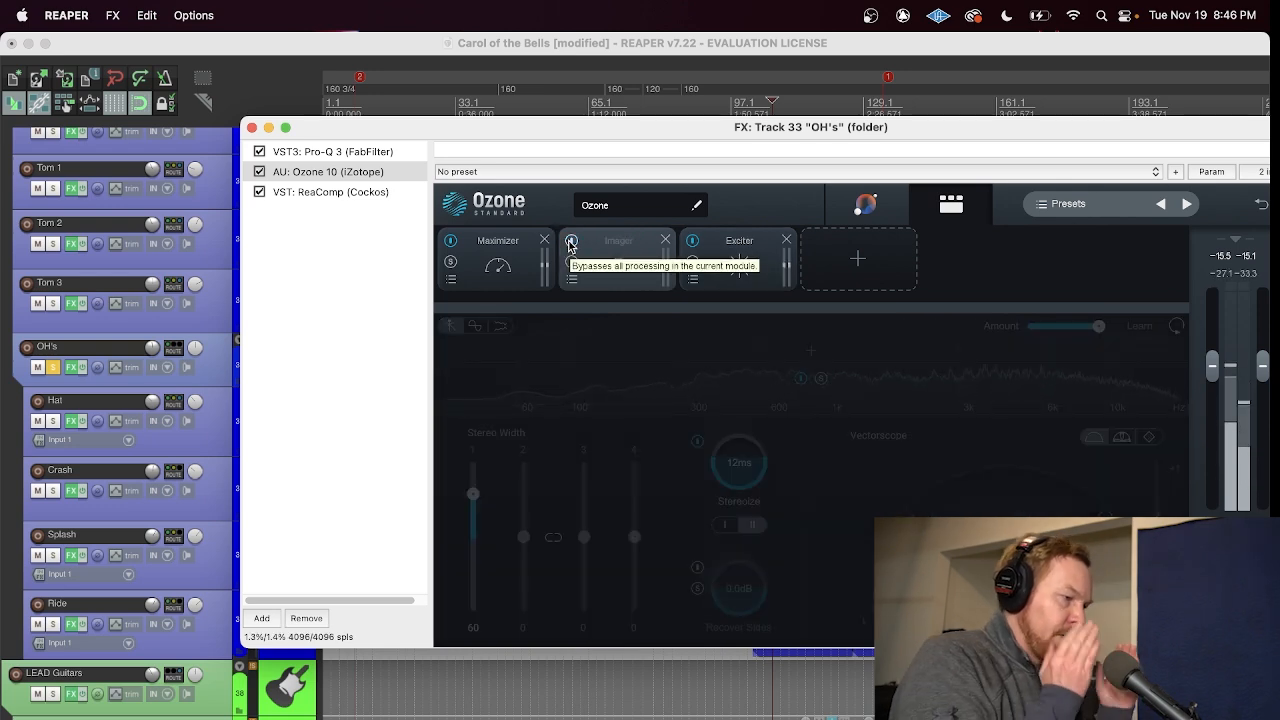
left_click(570, 241)
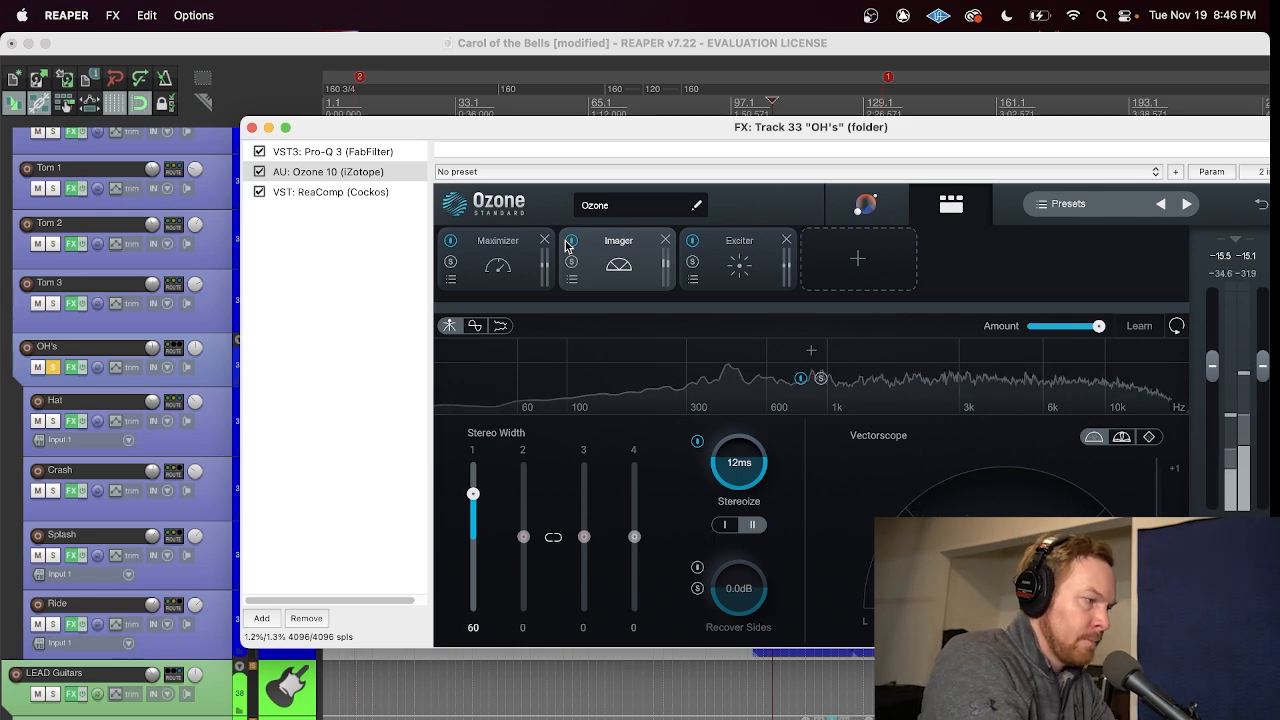
Step: Bypass and re-enable Ozone 10's Maximizer, view its settings, and close the OH's effects chain
left_click(451, 241)
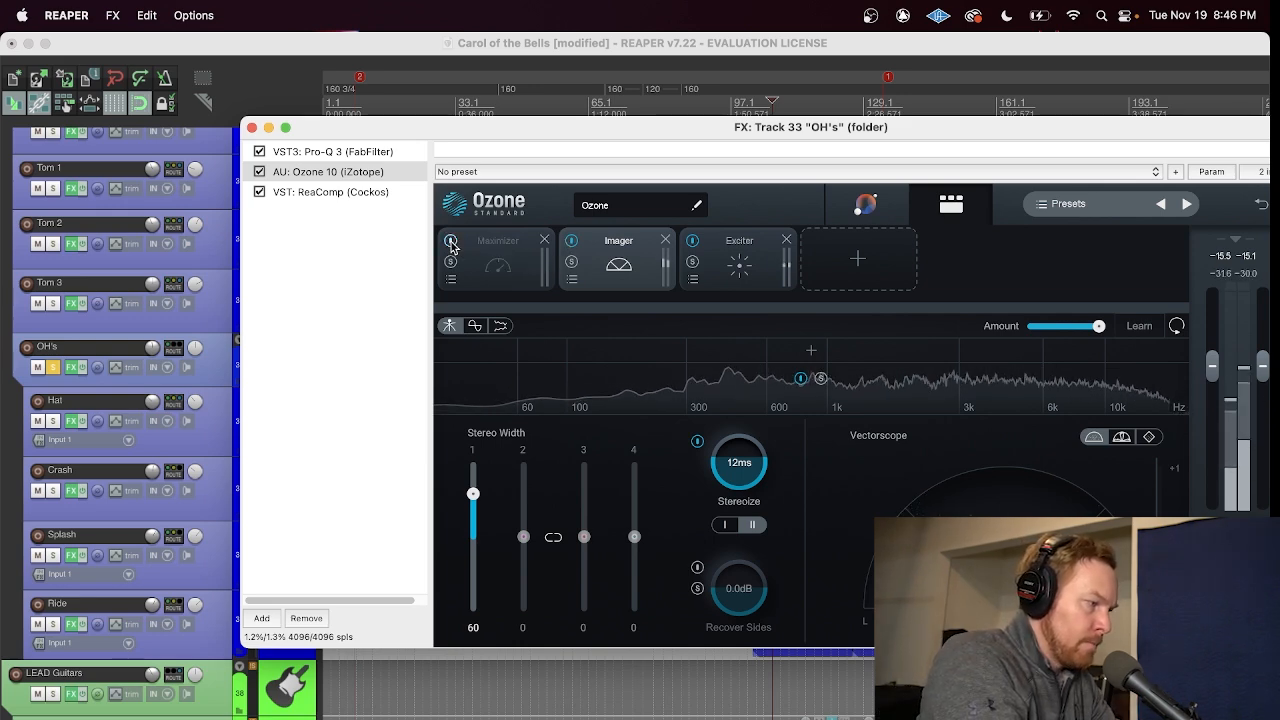
left_click(451, 242)
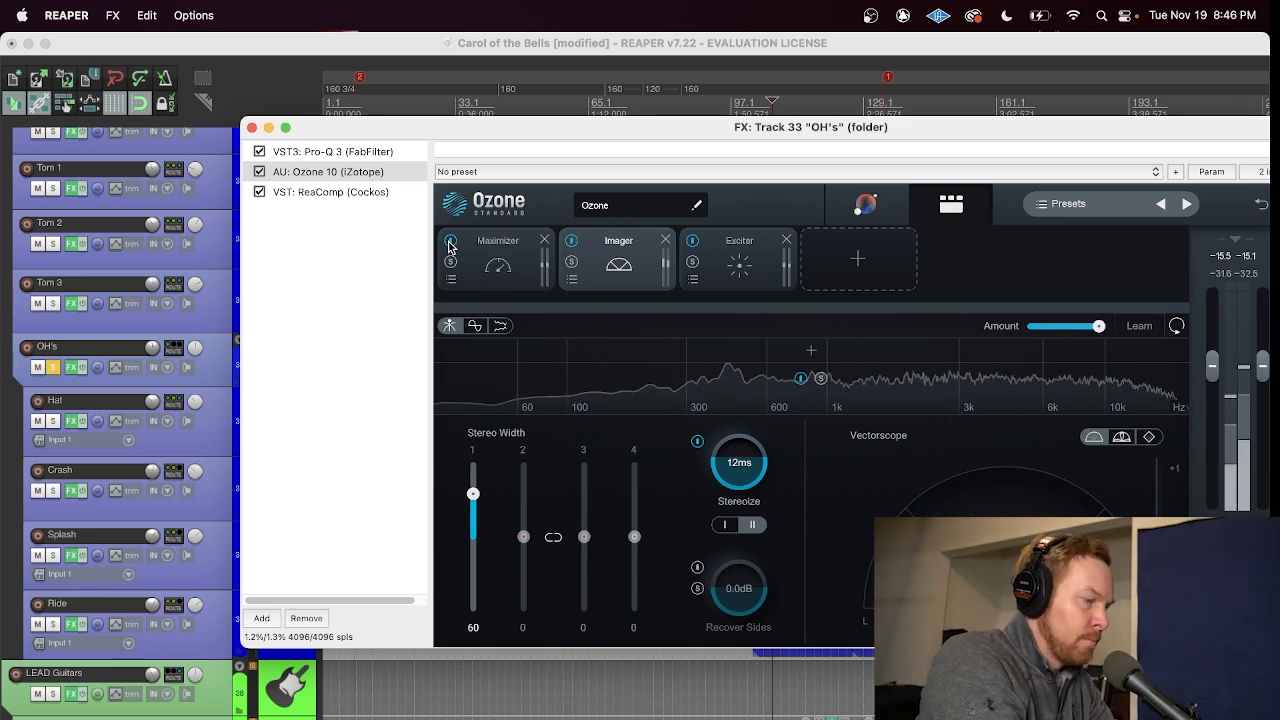
left_click(480, 259)
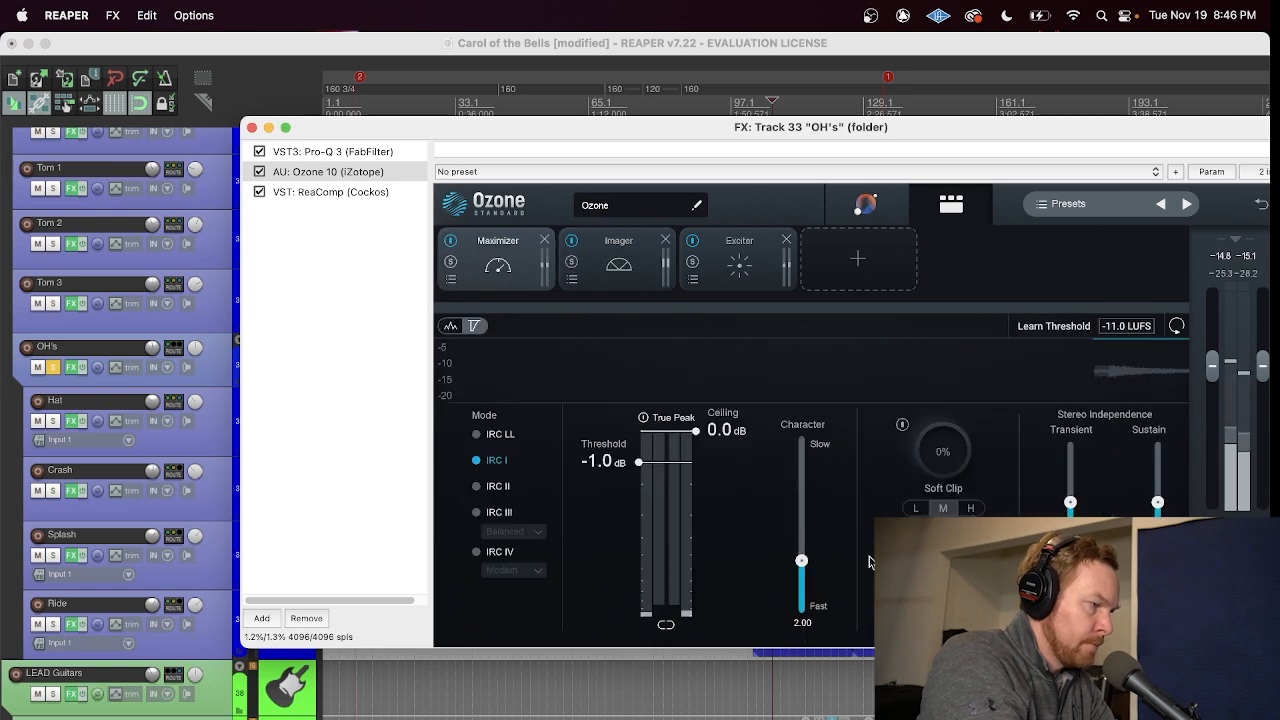
left_click(251, 127)
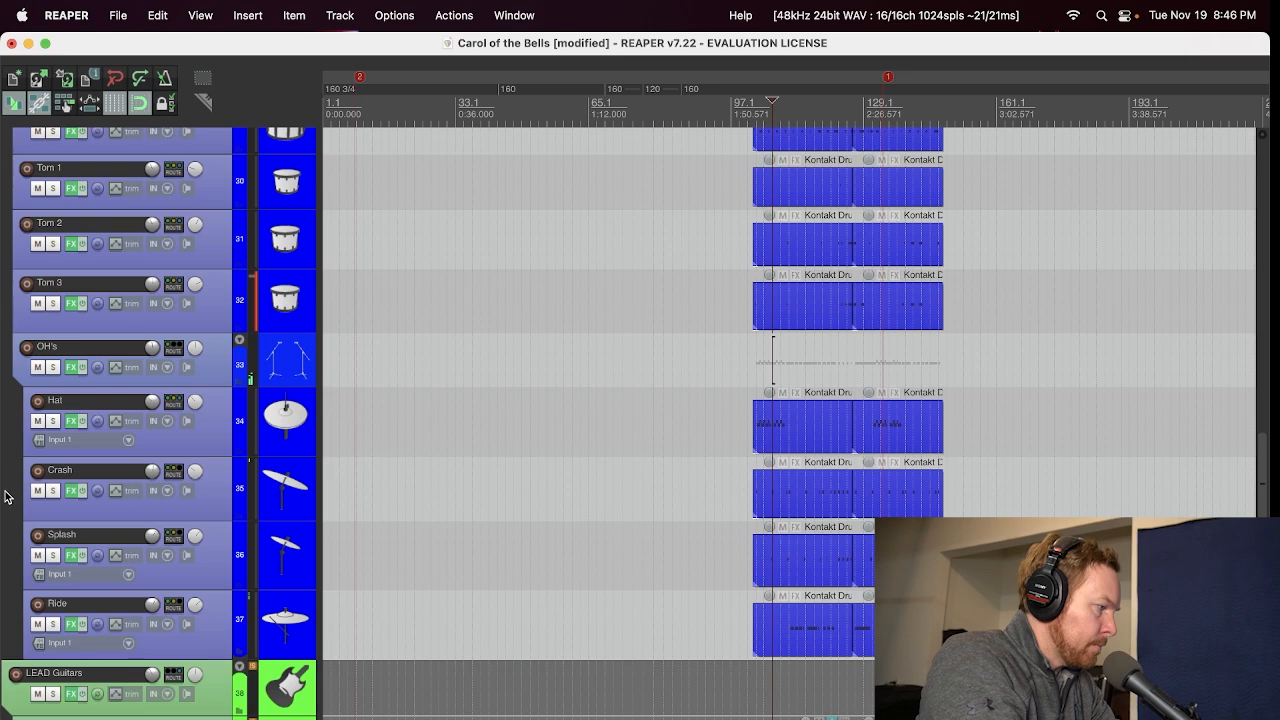
Step: Go back up to the DRUMS folder track and unsolo it
scroll(5, 496, "up", 3)
scroll(5, 494, "up", 4)
left_click(52, 408)
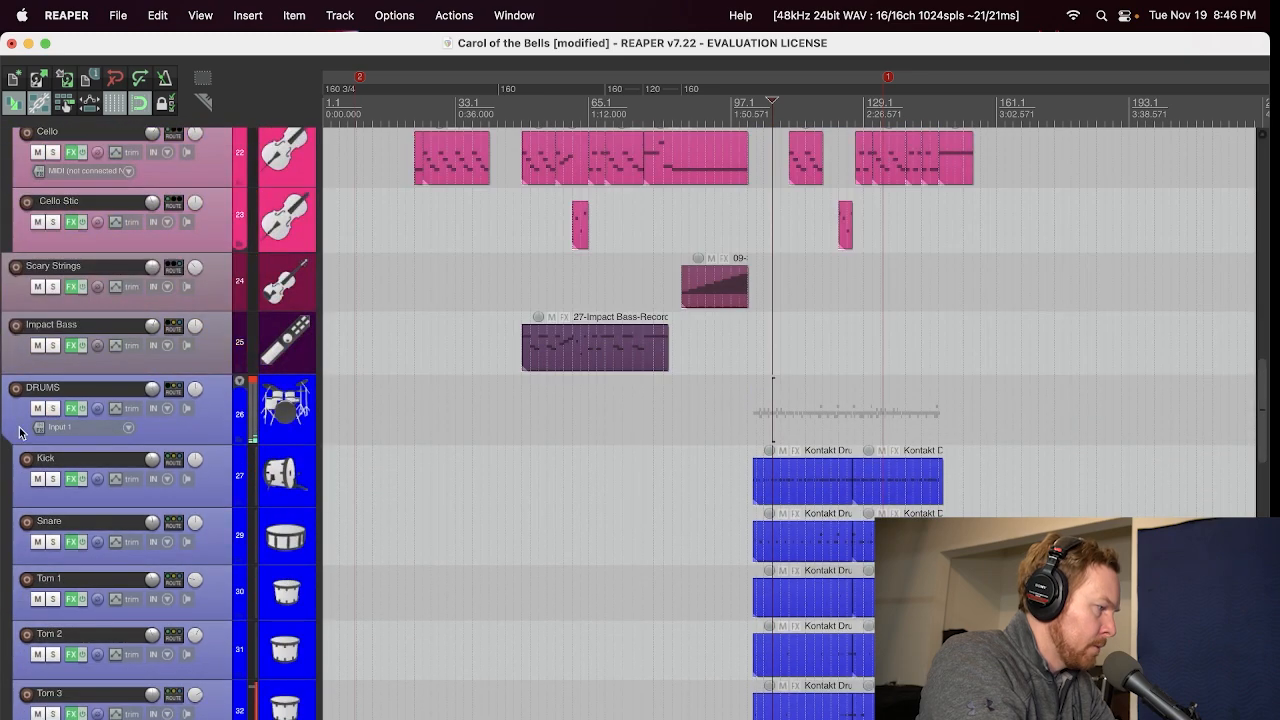
Step: Find the Cello track in the Strings folder, open its effects chain, and view BBC Symphony Orchestra and Saturn 2
scroll(5, 522, "up", 3)
scroll(5, 522, "up", 6)
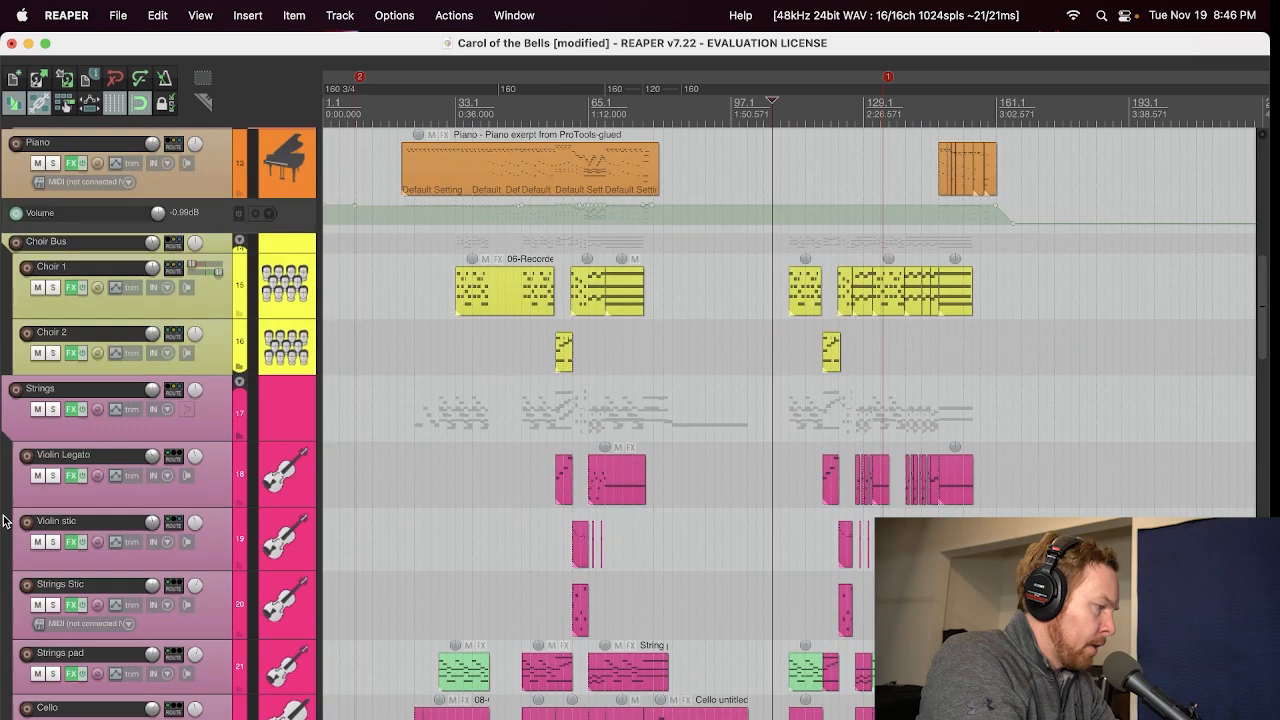
scroll(5, 520, "up", 4)
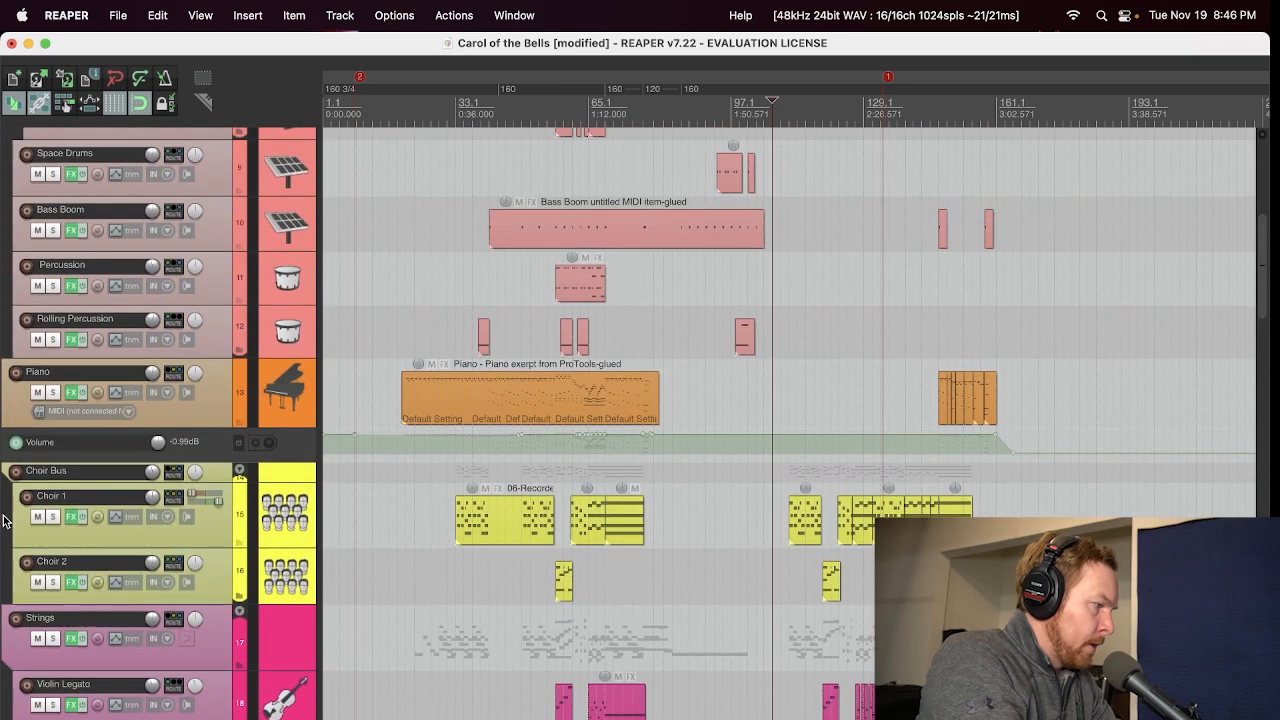
scroll(5, 520, "down", 6)
scroll(5, 520, "down", 3)
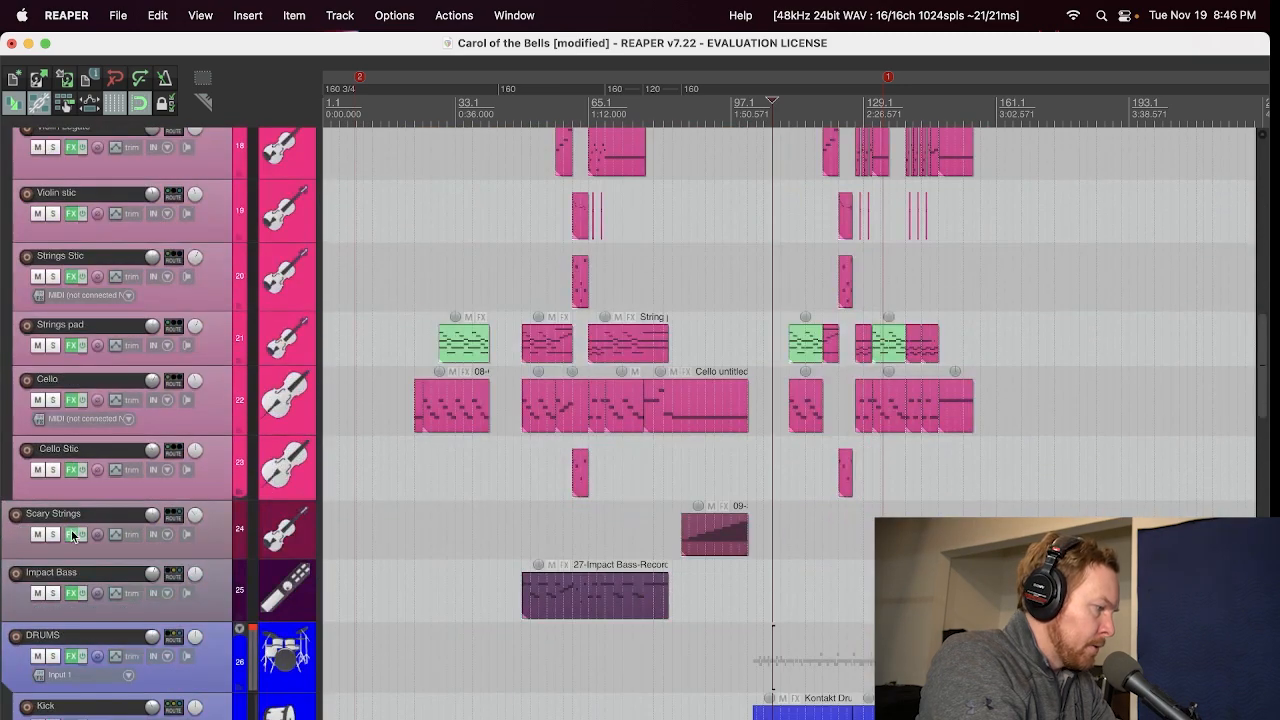
left_click(72, 471)
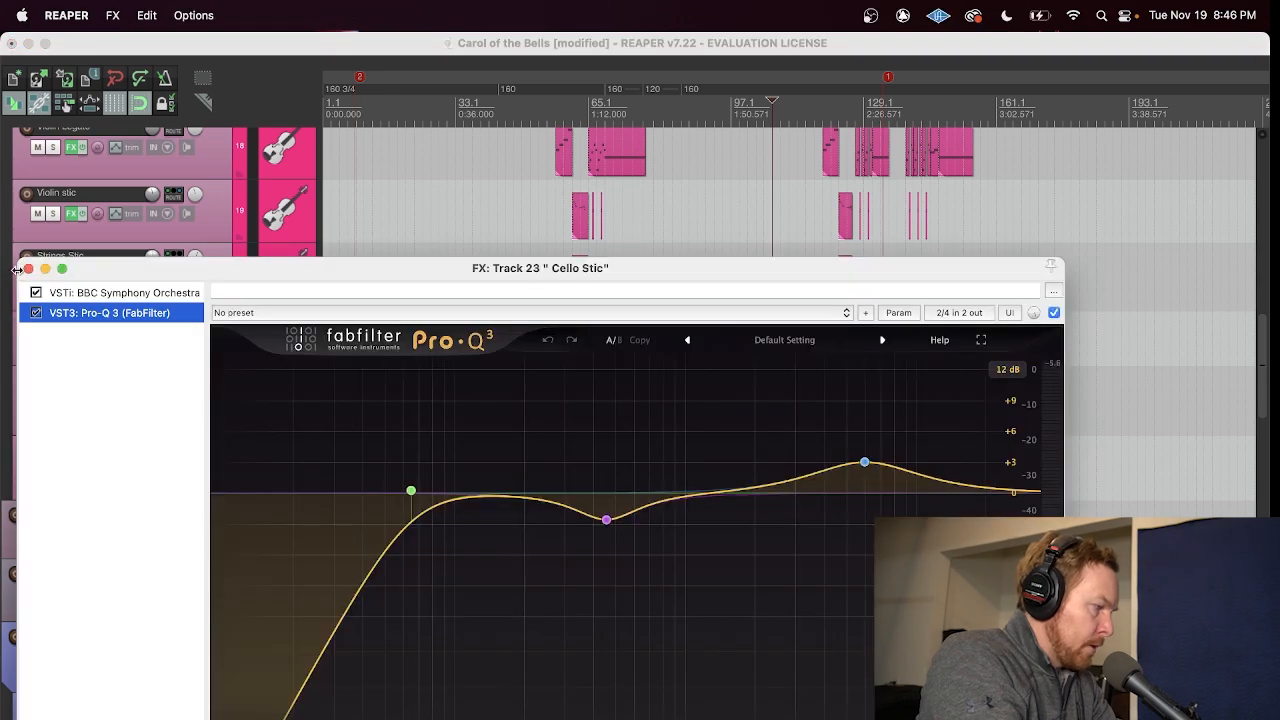
left_click(29, 269)
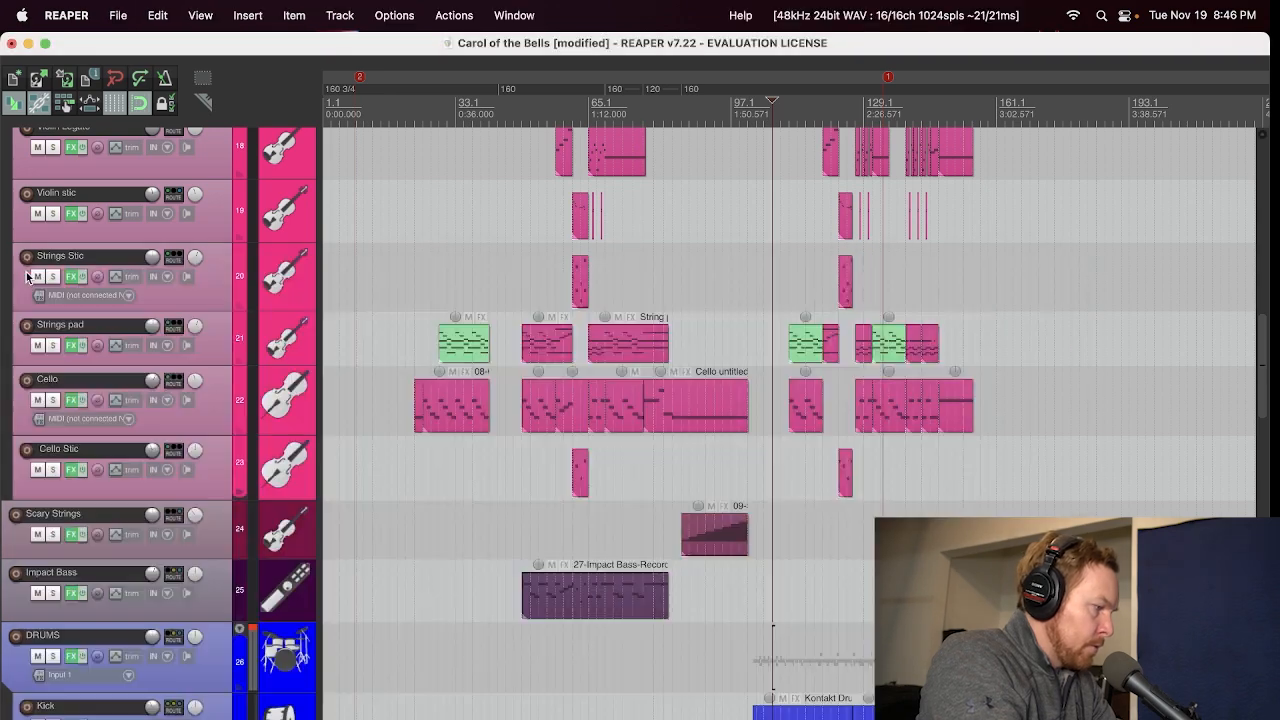
left_click(72, 401)
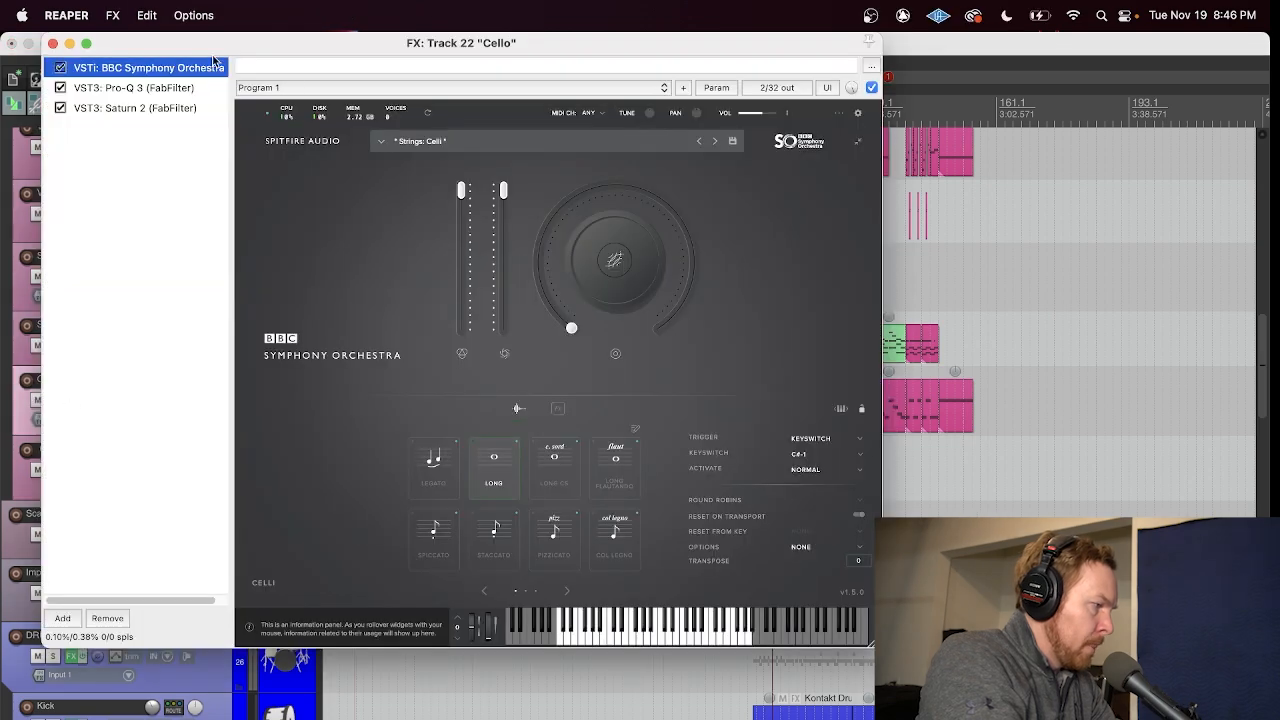
left_click_drag(285, 45, 762, 113)
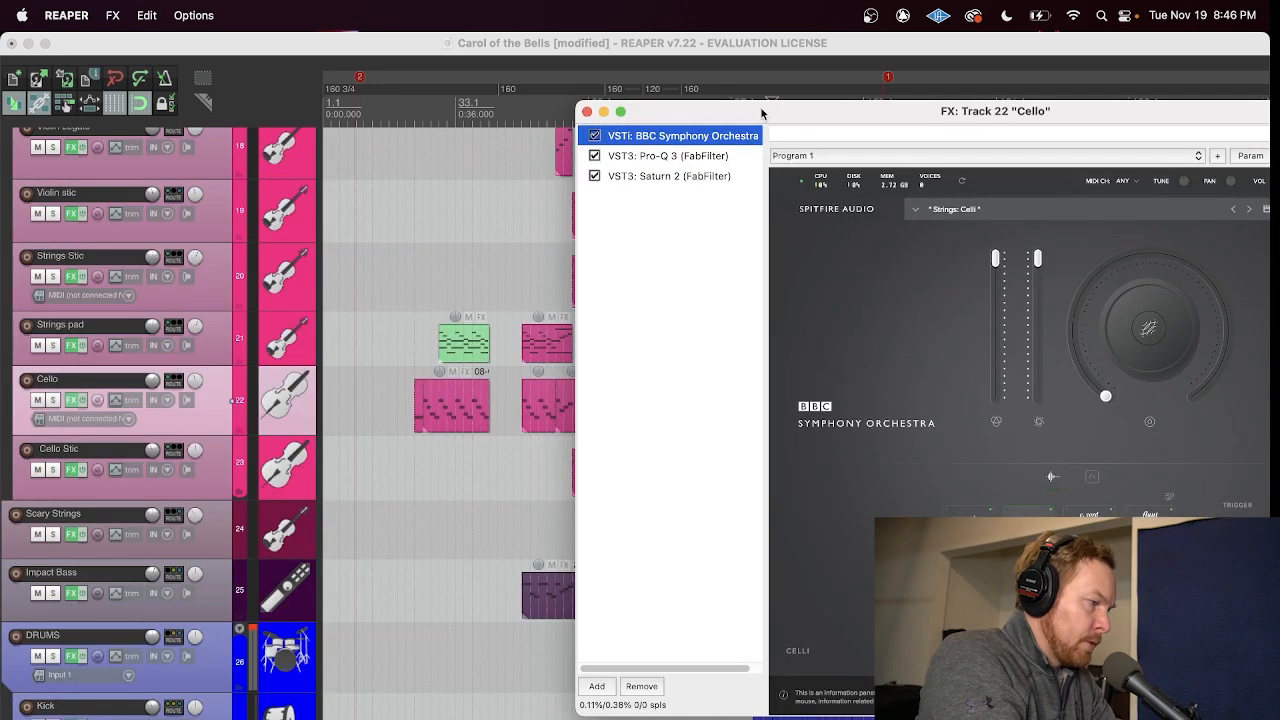
left_click(645, 178)
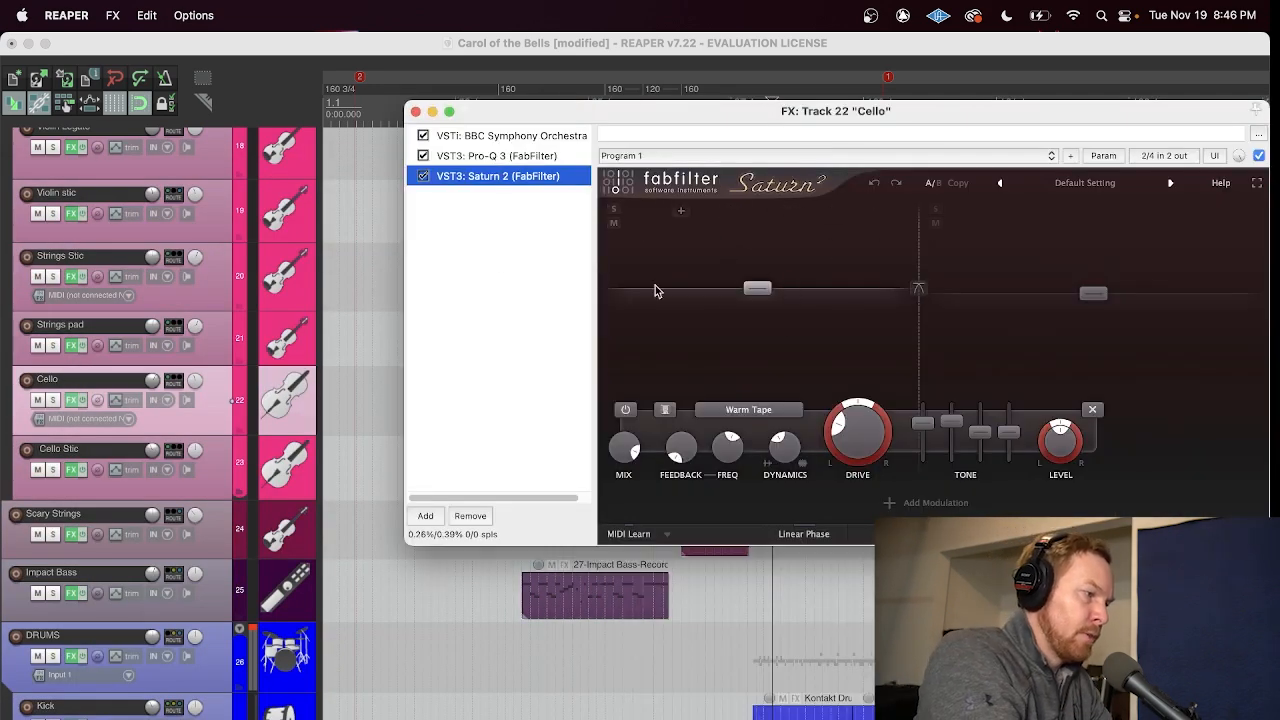
left_click_drag(580, 121, 708, 167)
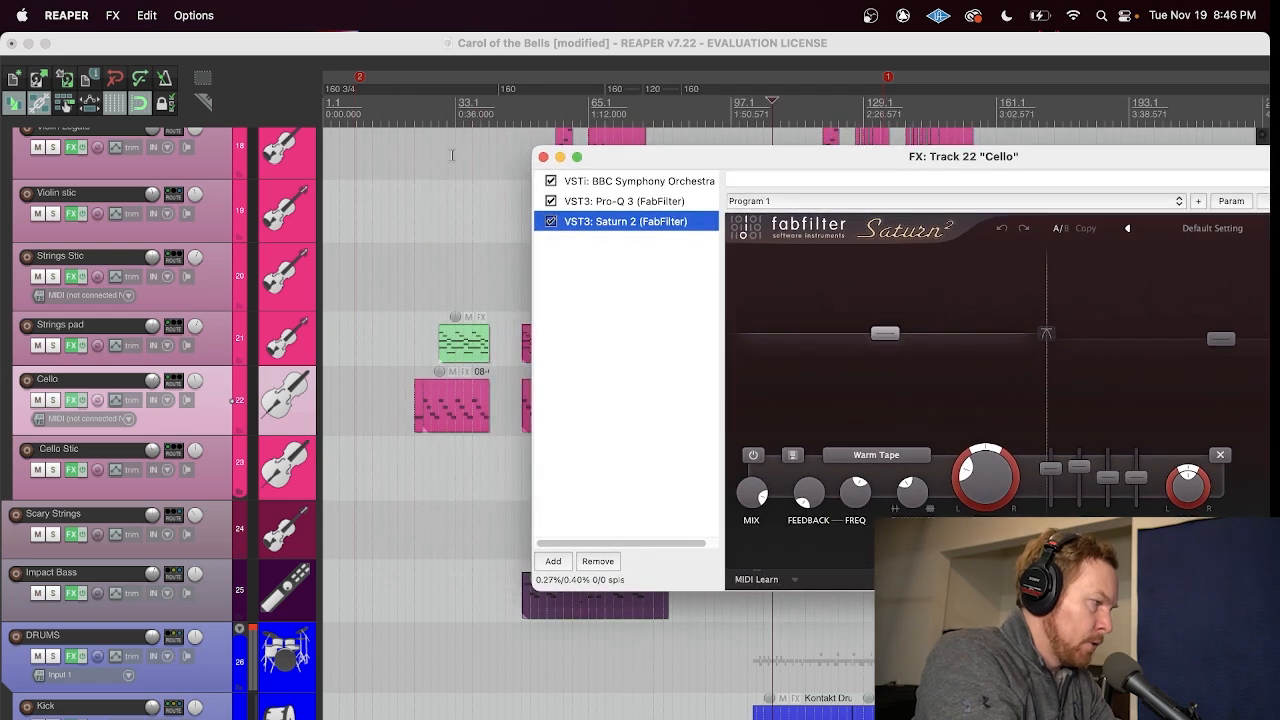
Step: Set a time selection over the Cello's first MIDI item, solo the Cello track, and play it back
left_click(414, 113)
left_click_drag(415, 117, 482, 117)
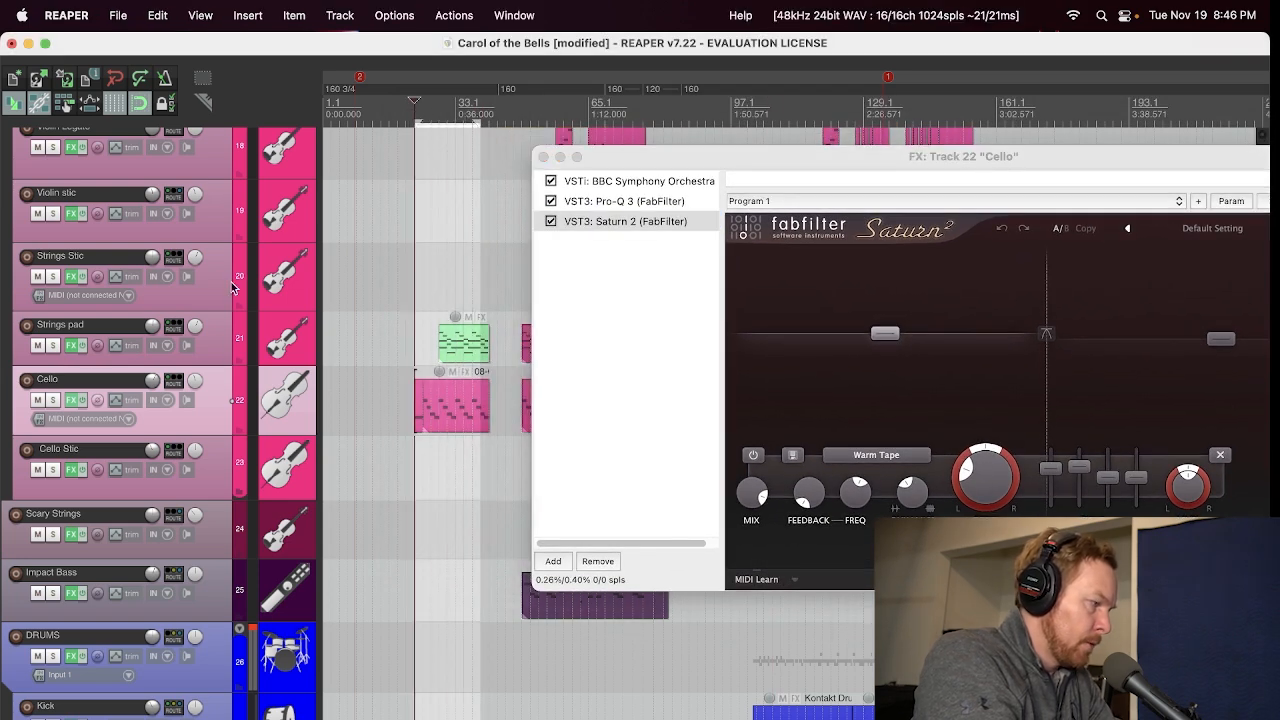
left_click(52, 400)
key("space")
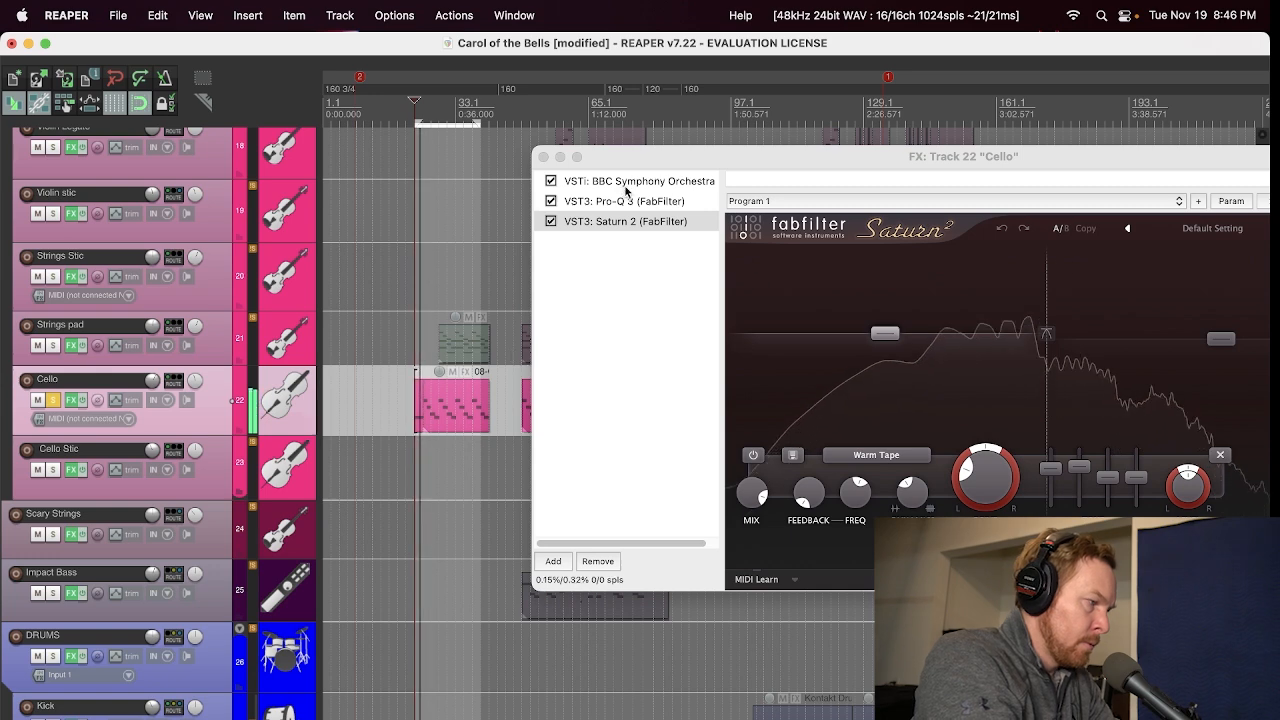
Step: Compare the playing cello with and without Saturn 2 by bypassing it three times, leaving it enabled
left_click(550, 222)
left_click_drag(698, 164, 651, 167)
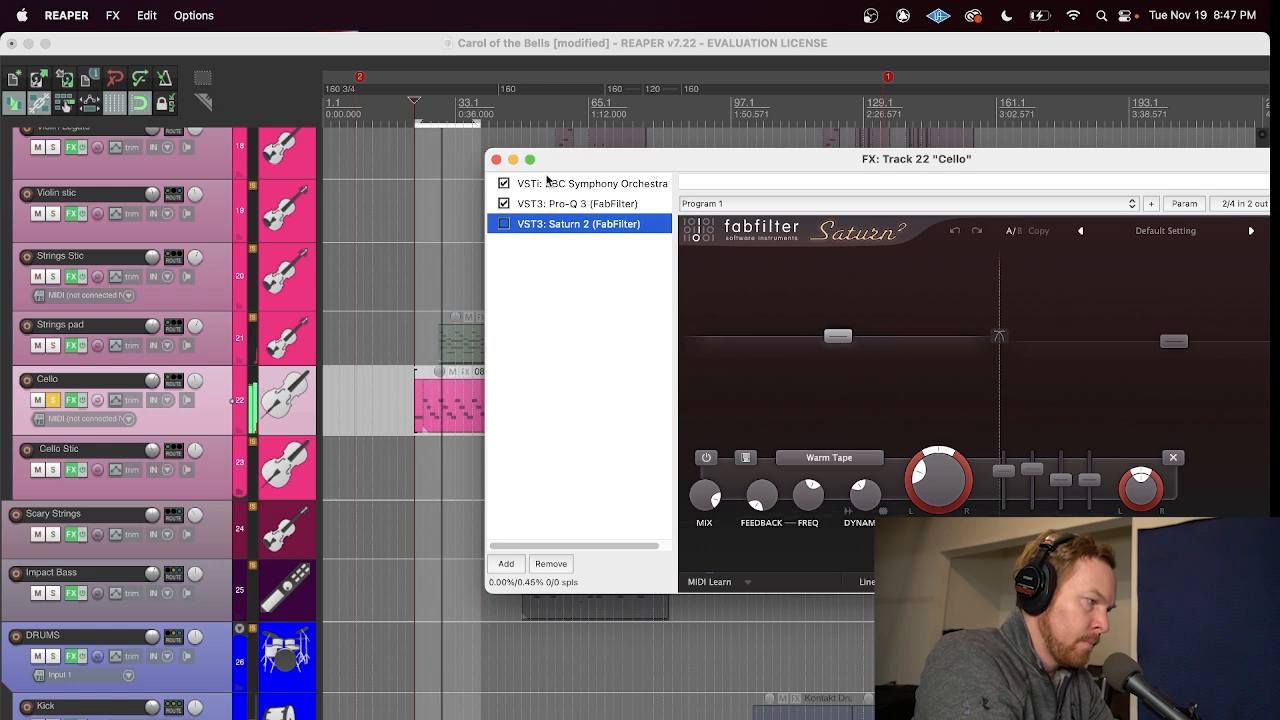
left_click(504, 224)
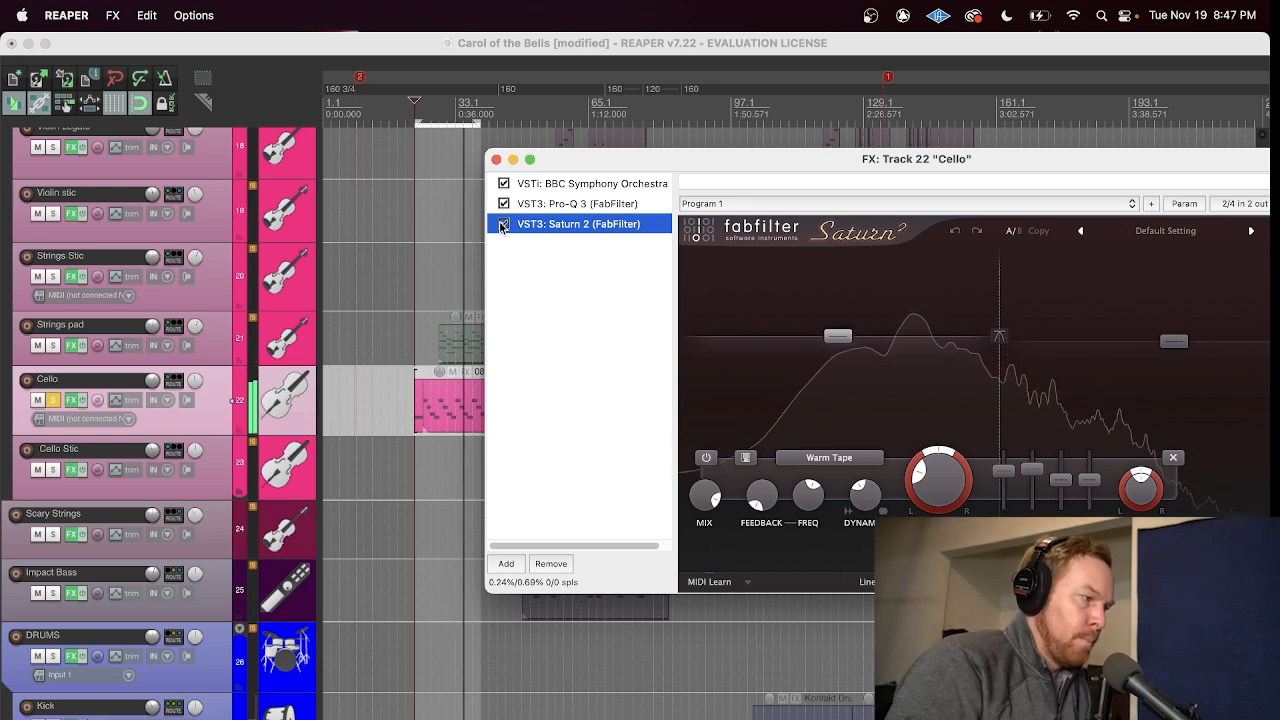
left_click(504, 226)
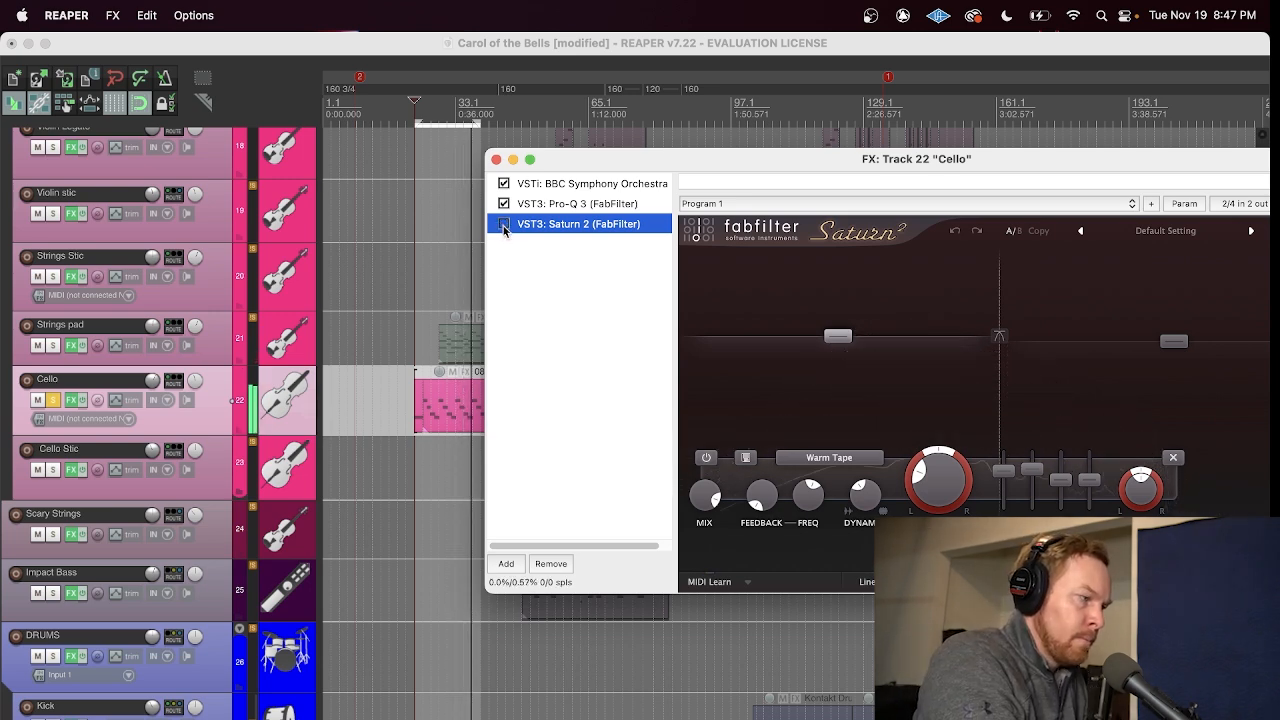
left_click(505, 225)
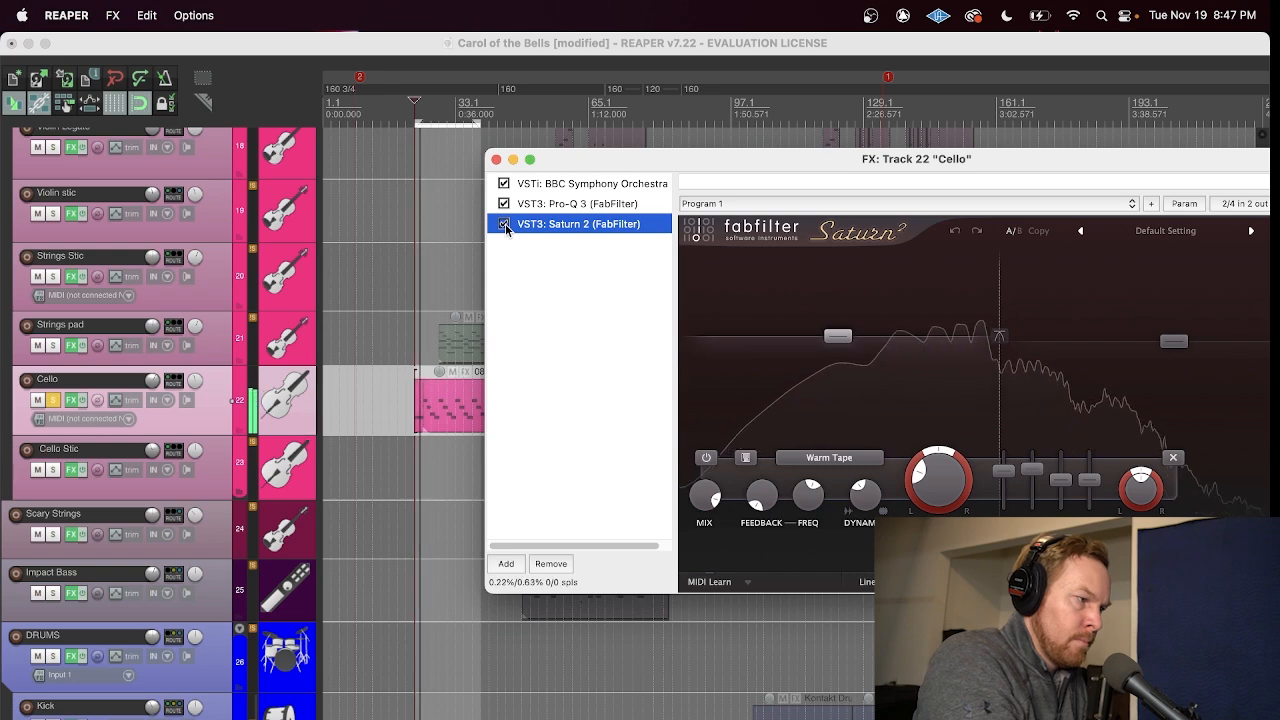
left_click(504, 225)
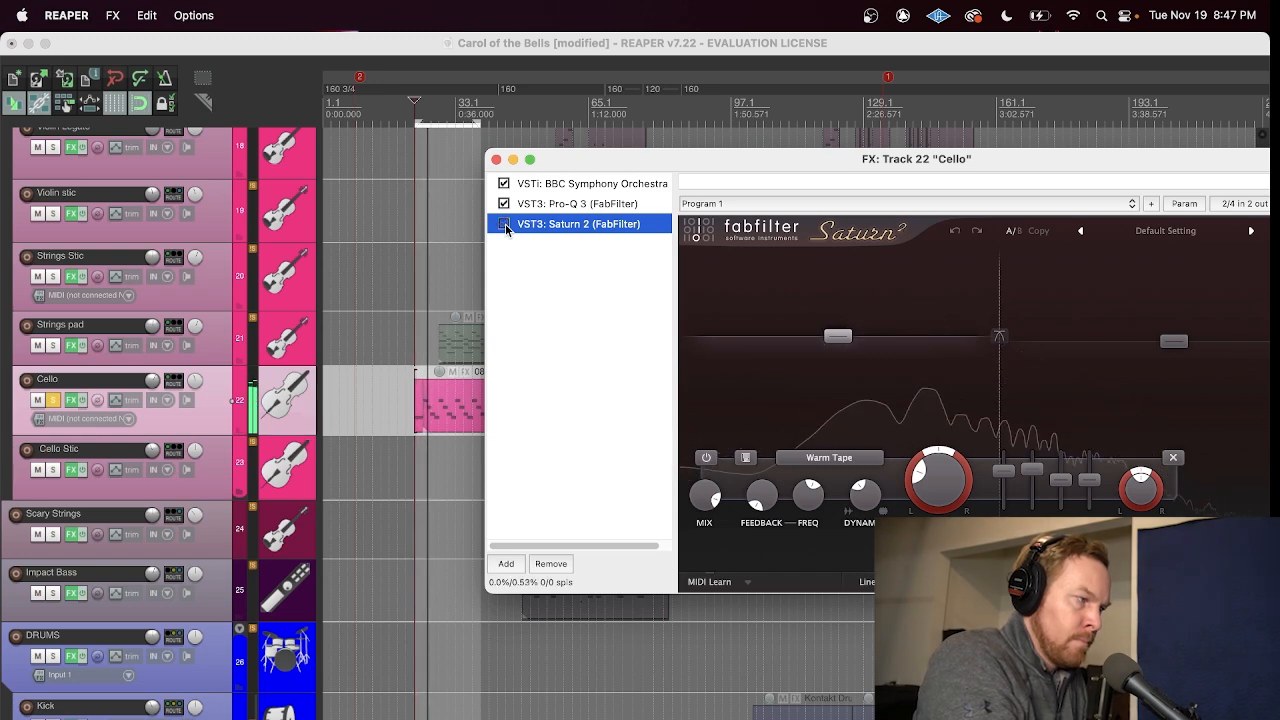
left_click(505, 225)
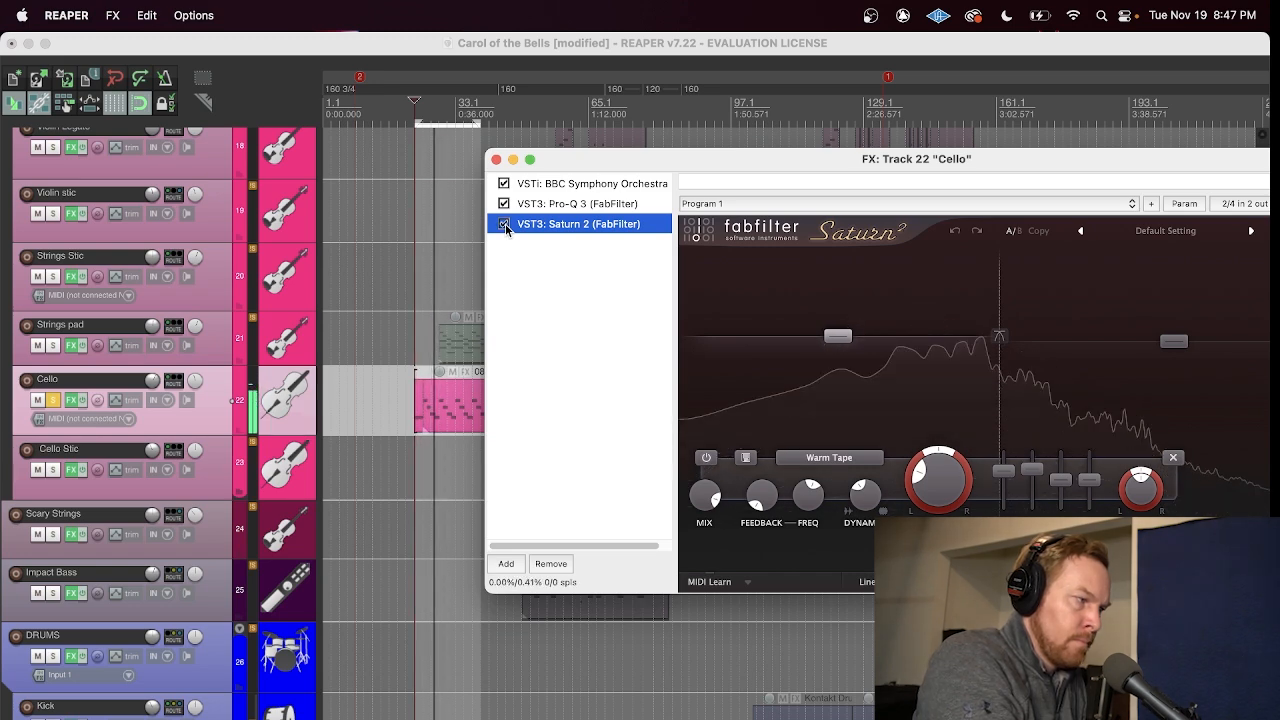
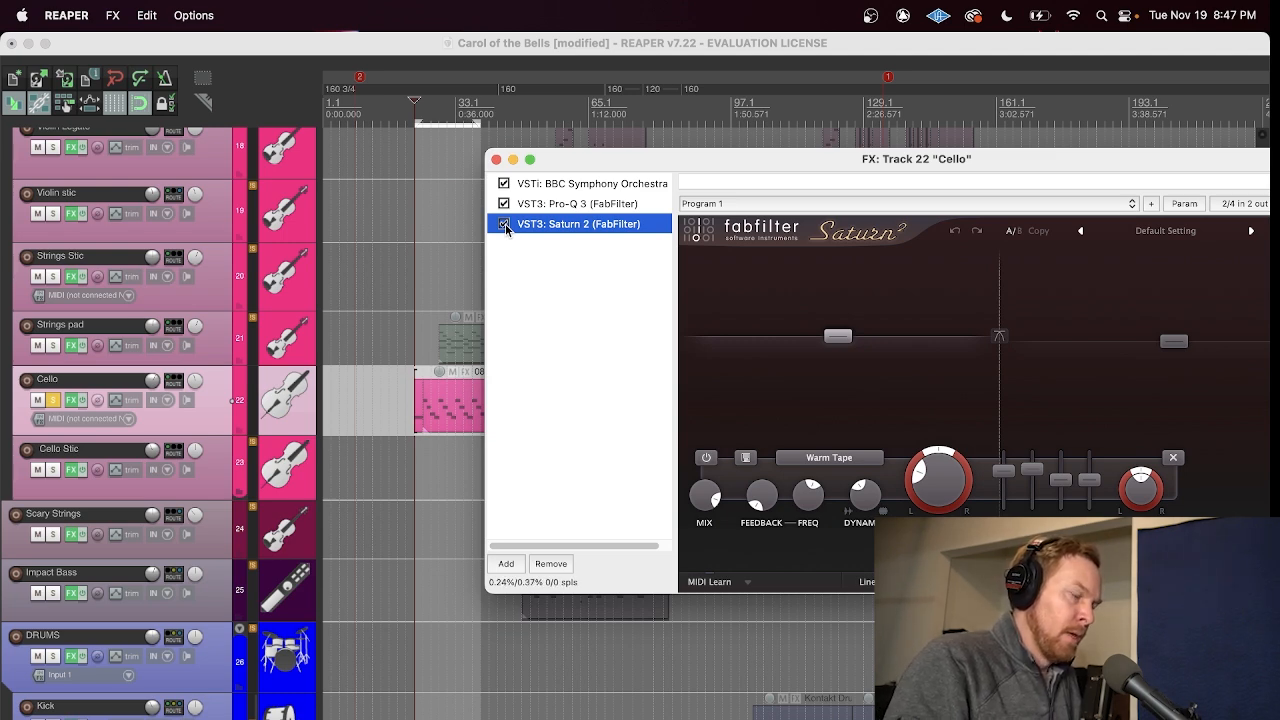
Step: Close the Cello's effects chain, open the chain of the Kick track in the DRUMS folder, and view its Saturn 2
left_click(496, 160)
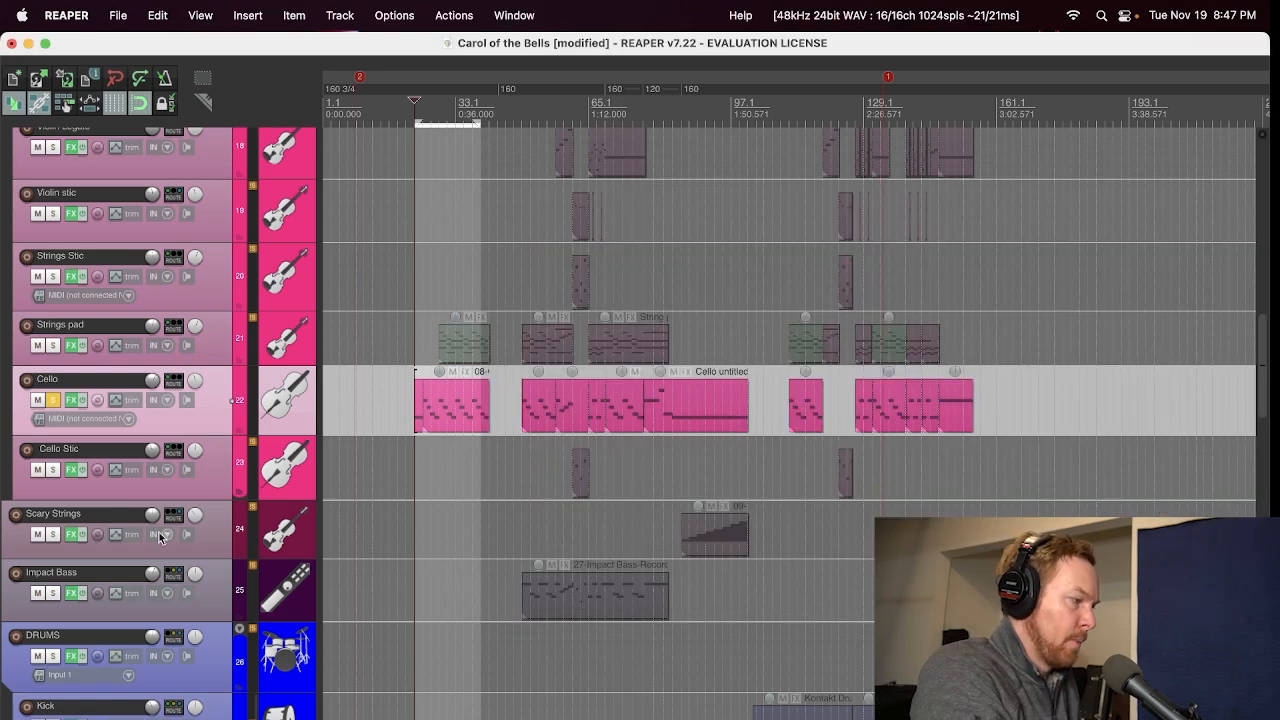
scroll(324, 348, "down", 10)
scroll(324, 348, "up", 4)
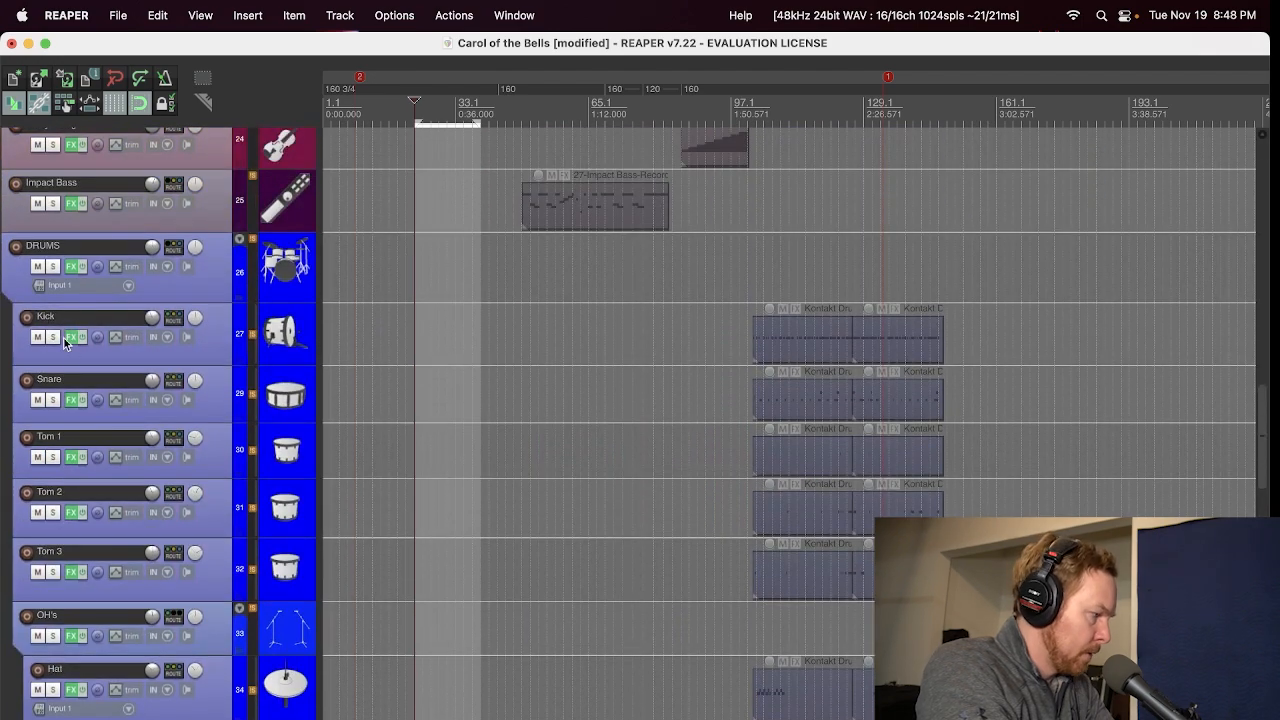
left_click(84, 339)
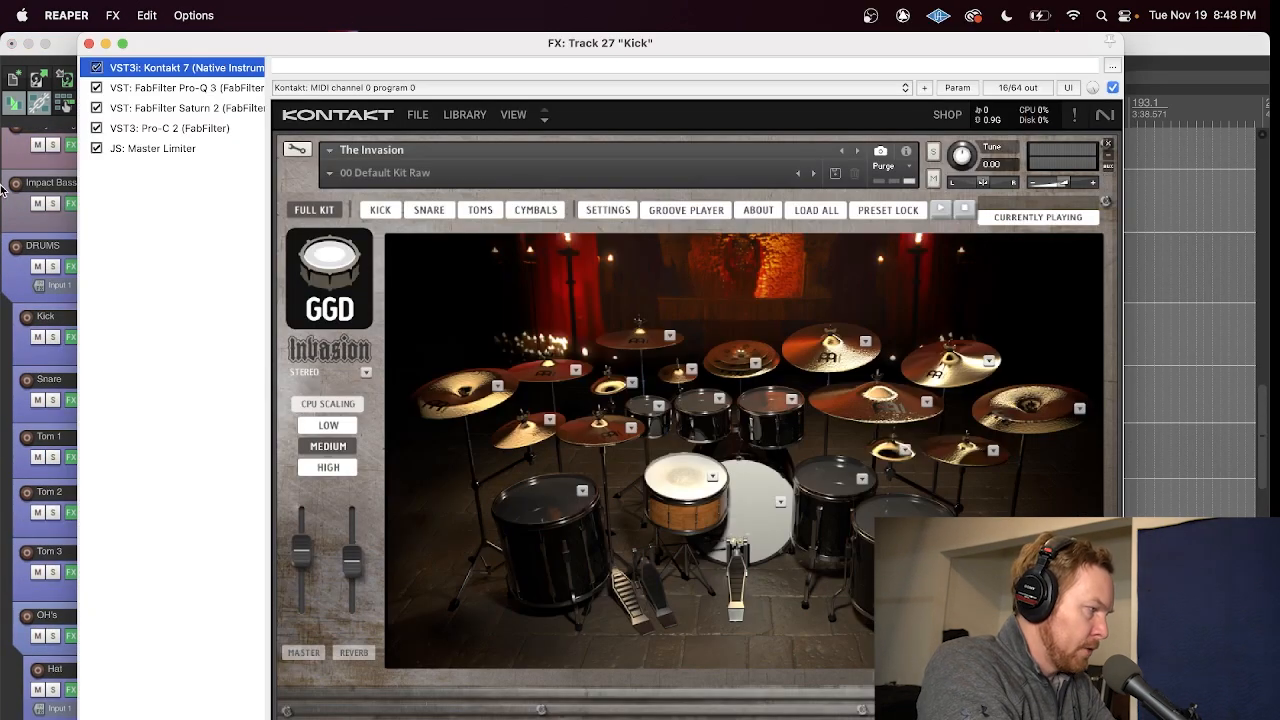
left_click(159, 110)
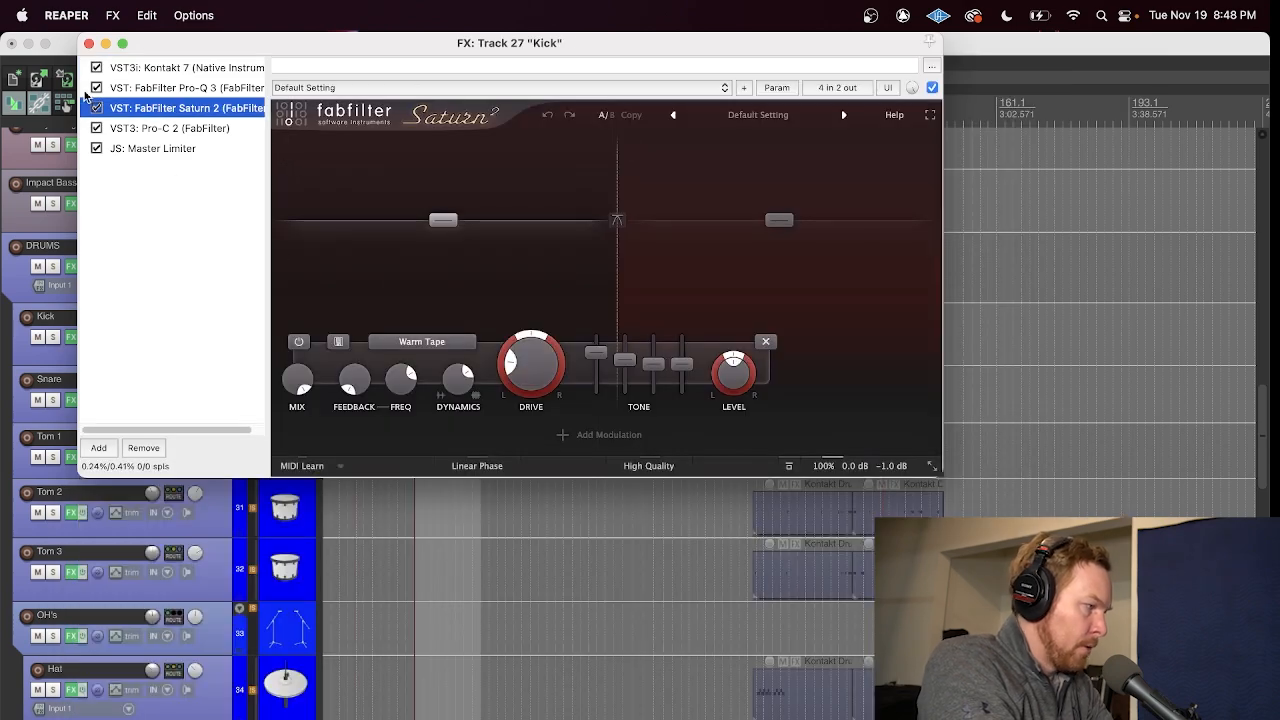
left_click_drag(251, 54, 436, 57)
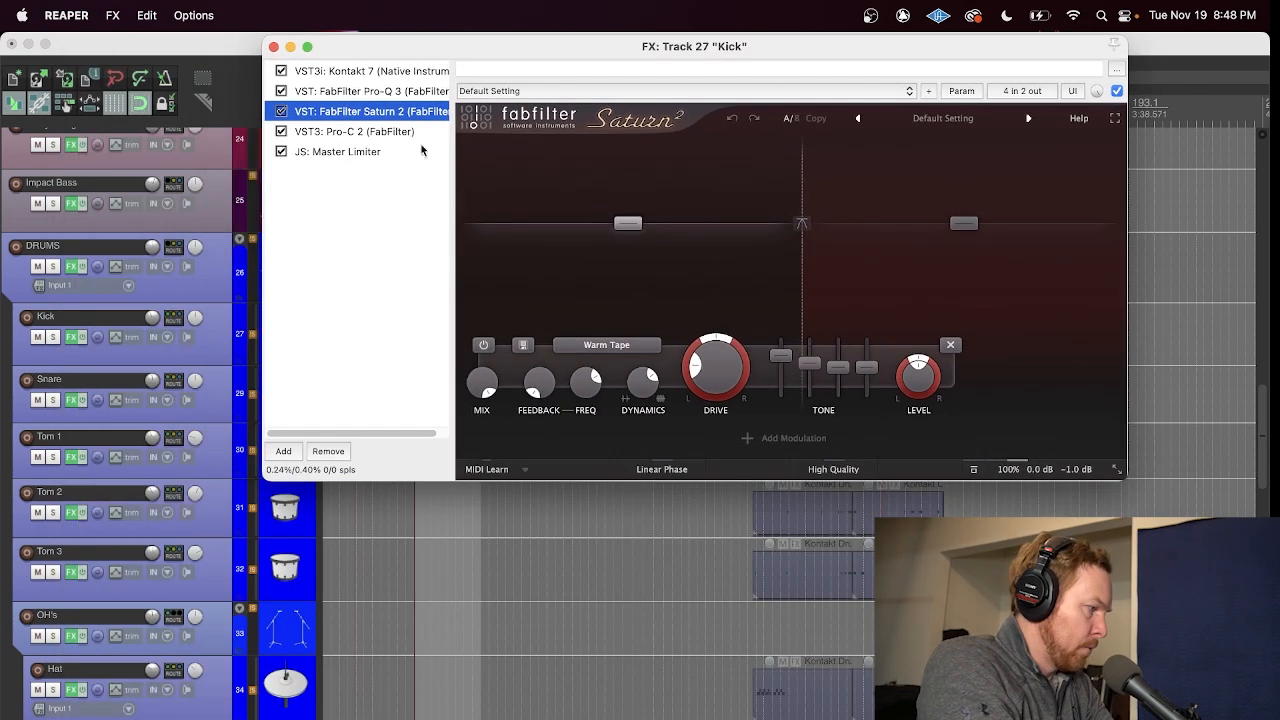
Step: Solo the Kick track, play it from within its first MIDI item, and unsolo the Cello track
left_click(53, 339)
key("space")
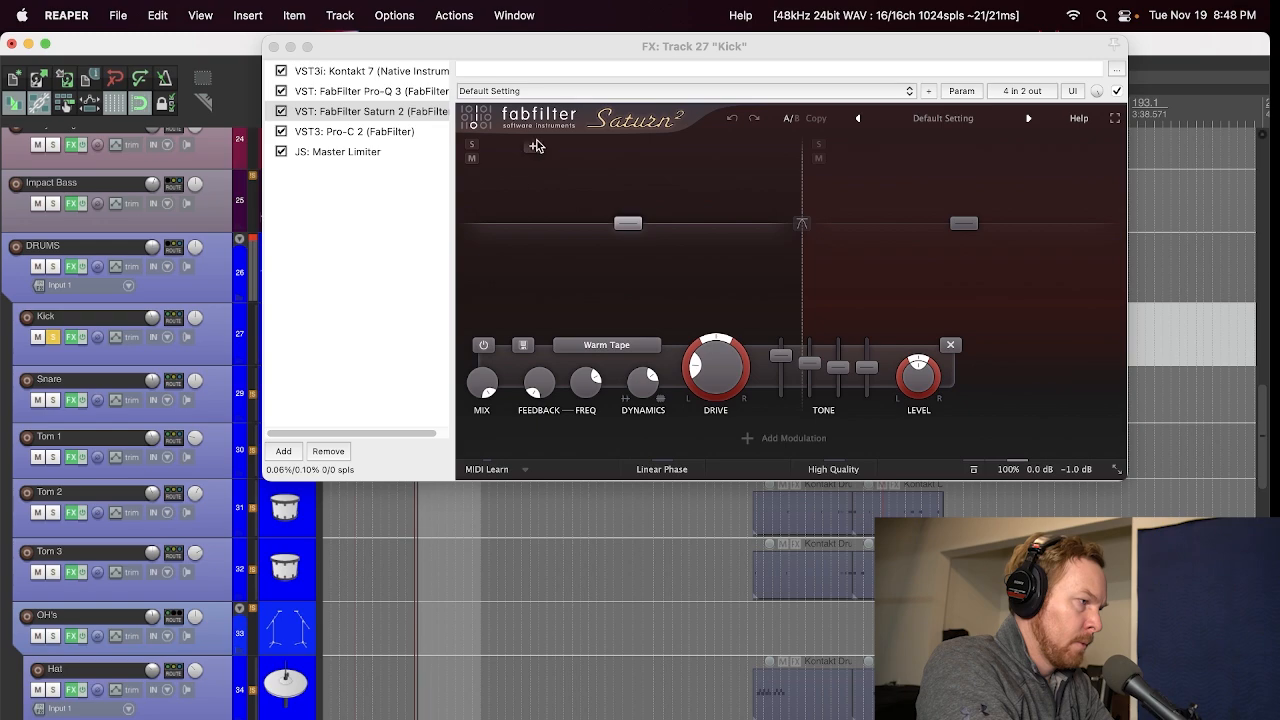
left_click_drag(590, 45, 451, 466)
left_click(773, 104)
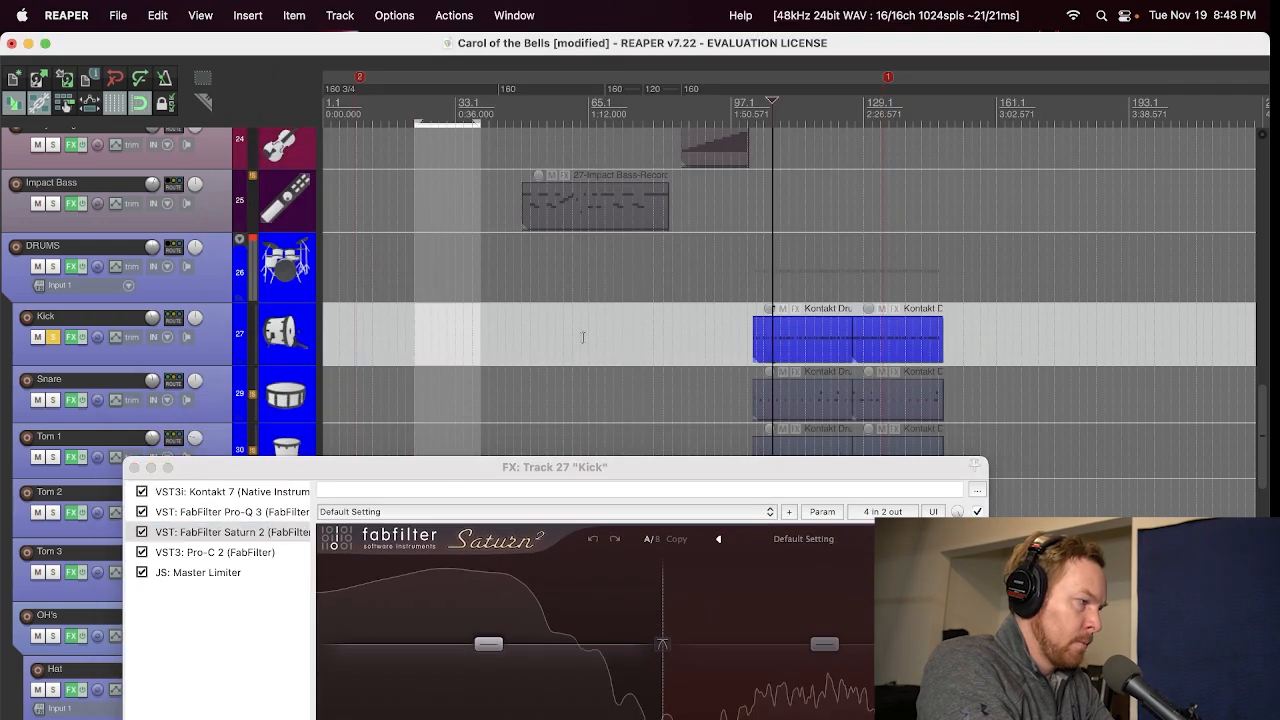
scroll(99, 350, "up", 5)
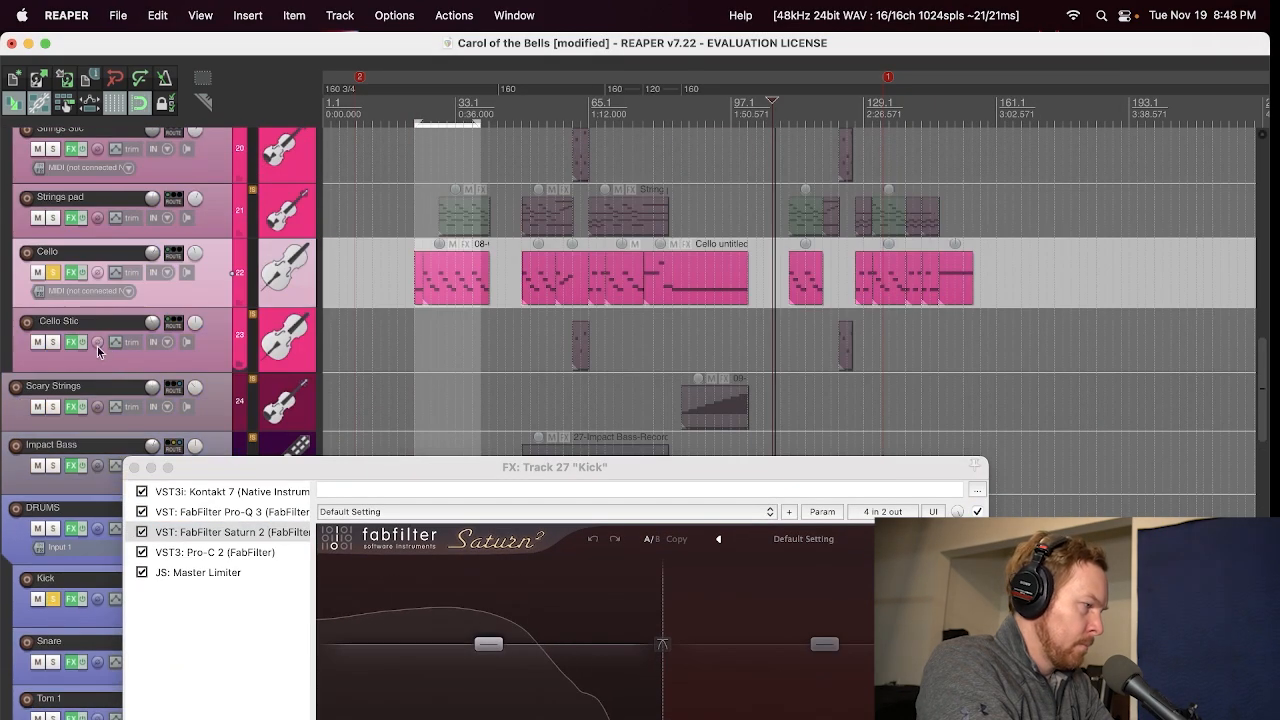
left_click(53, 272)
Step: Compare the playing kick with and without Saturn 2, leaving it enabled, and unsolo the Kick track
left_click_drag(250, 471, 480, 200)
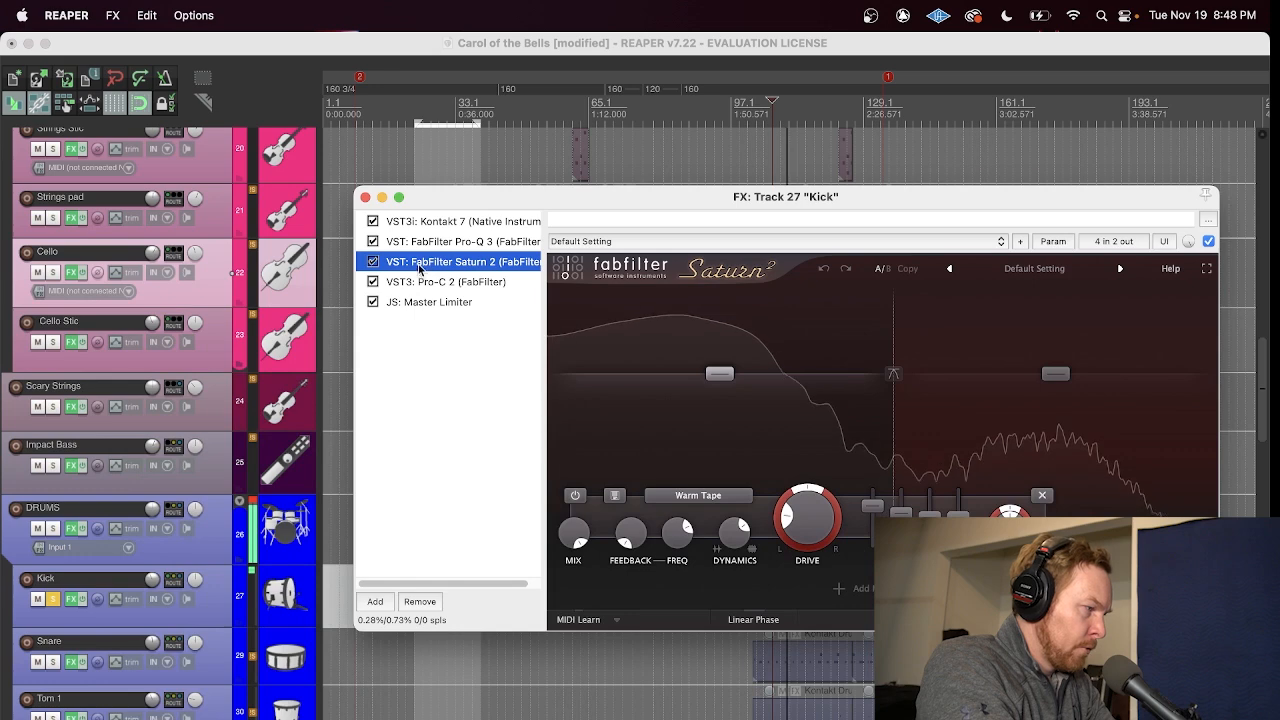
left_click(373, 262)
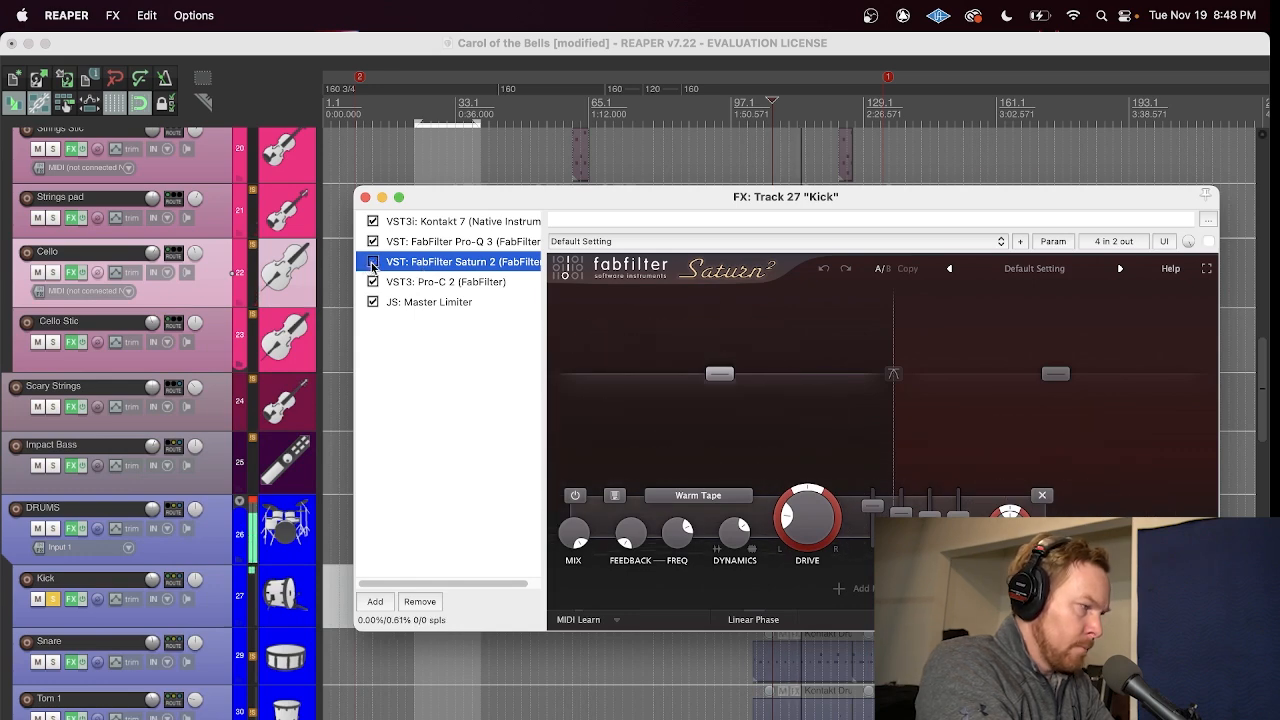
left_click(373, 262)
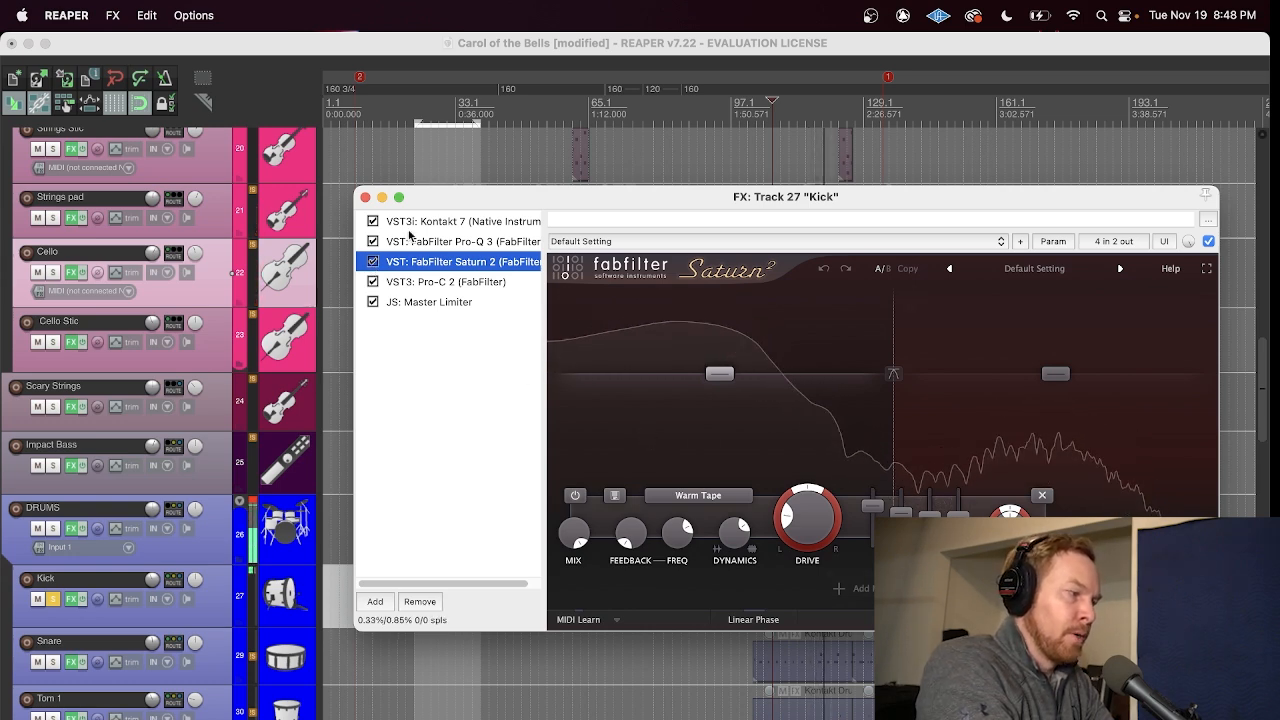
left_click(364, 199)
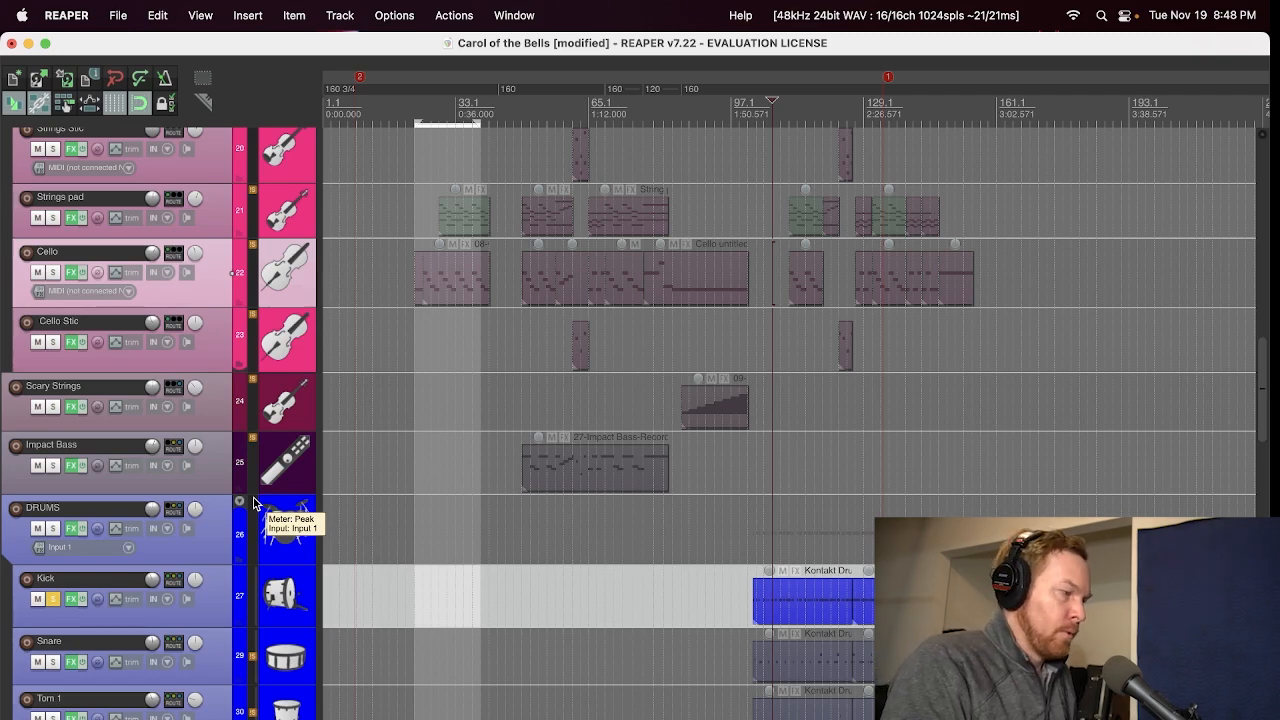
left_click(54, 602)
Step: Find the SUBMIX track at the end of the project, open its effects chain, and view Pro-MB
scroll(3, 670, "up", 10)
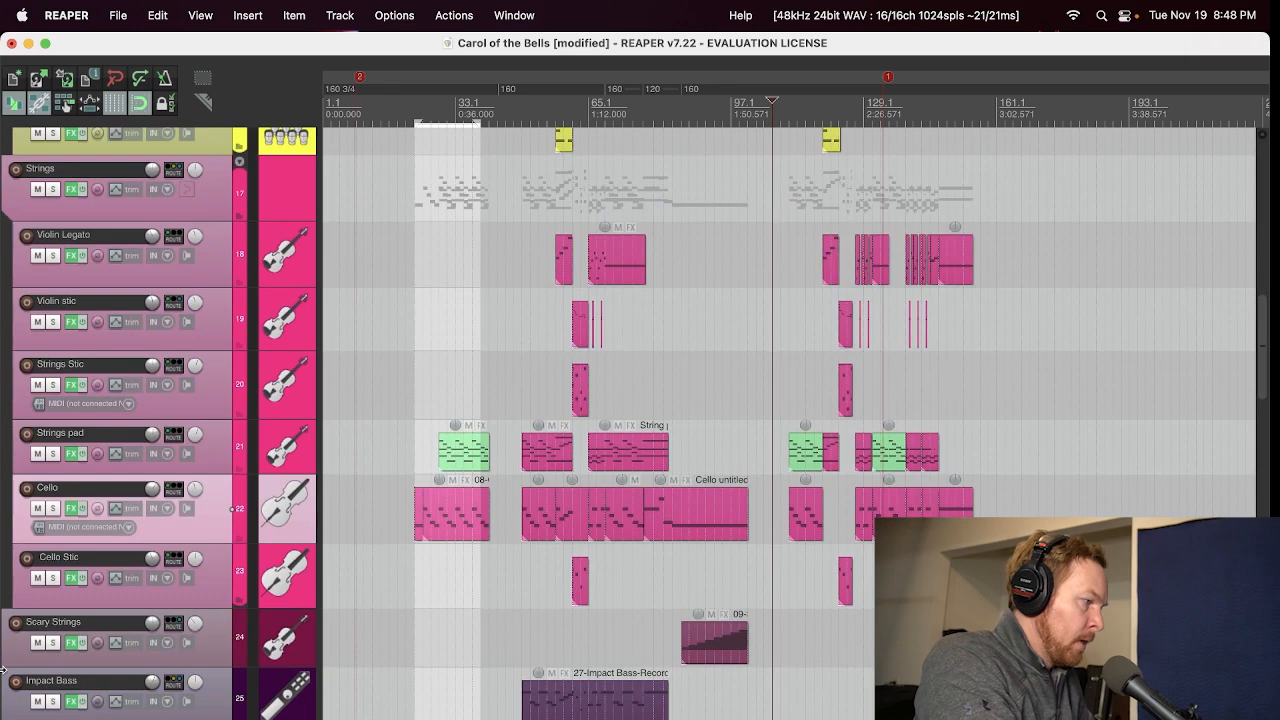
scroll(3, 670, "down", 15)
scroll(3, 667, "down", 15)
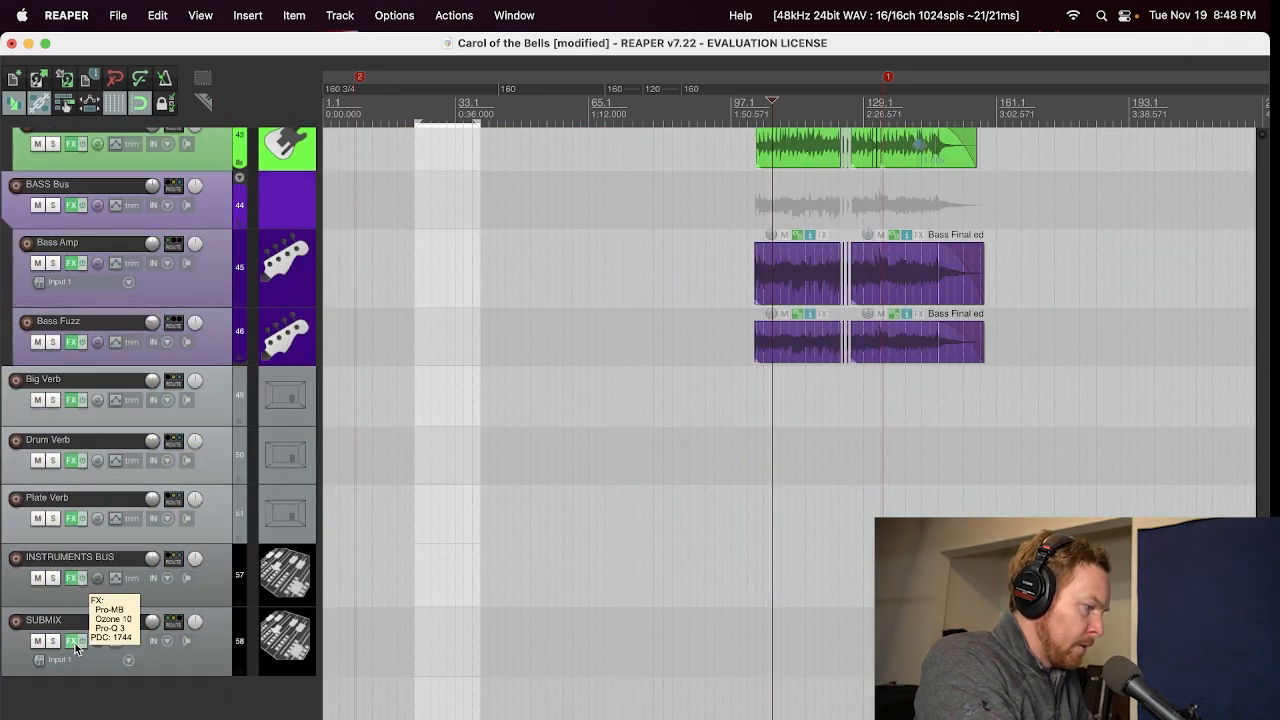
left_click(71, 641)
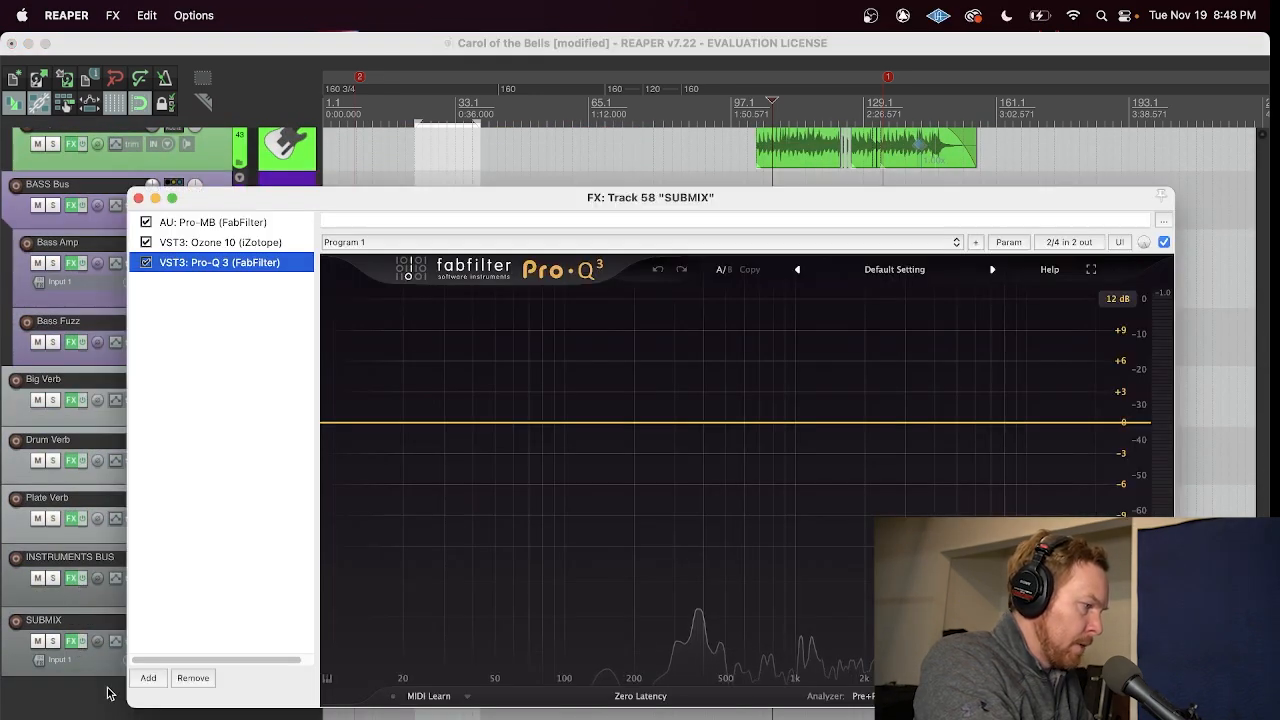
left_click(180, 223)
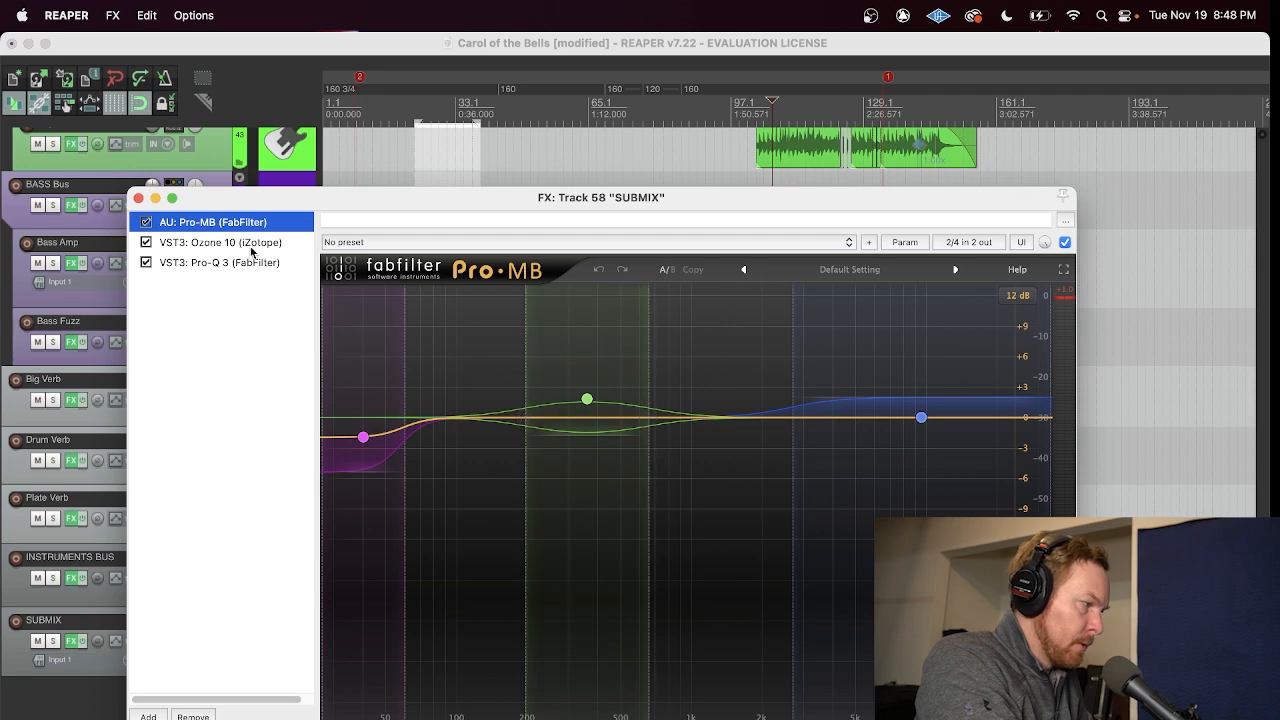
Step: Play the full mix from just before the bass items begin while viewing Pro-MB and Ozone 10 on SUBMIX, and stop playback
left_click_drag(369, 206, 429, 221)
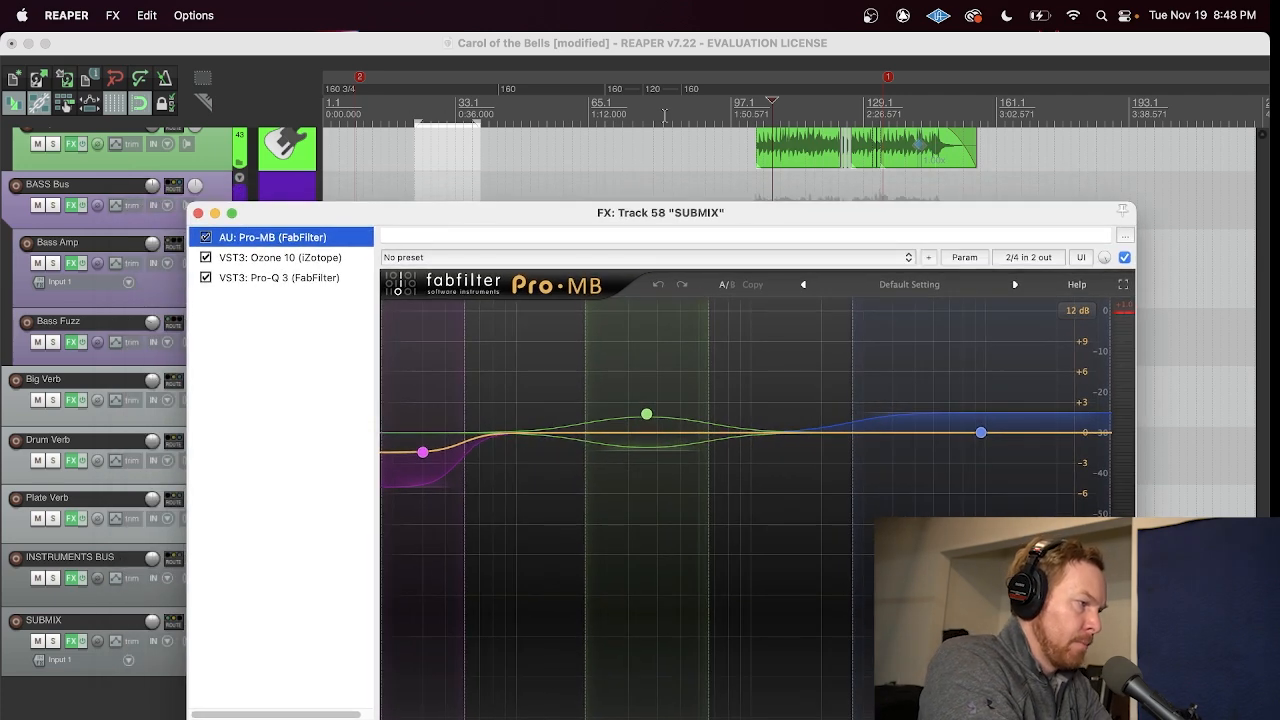
left_click(748, 113)
key("space")
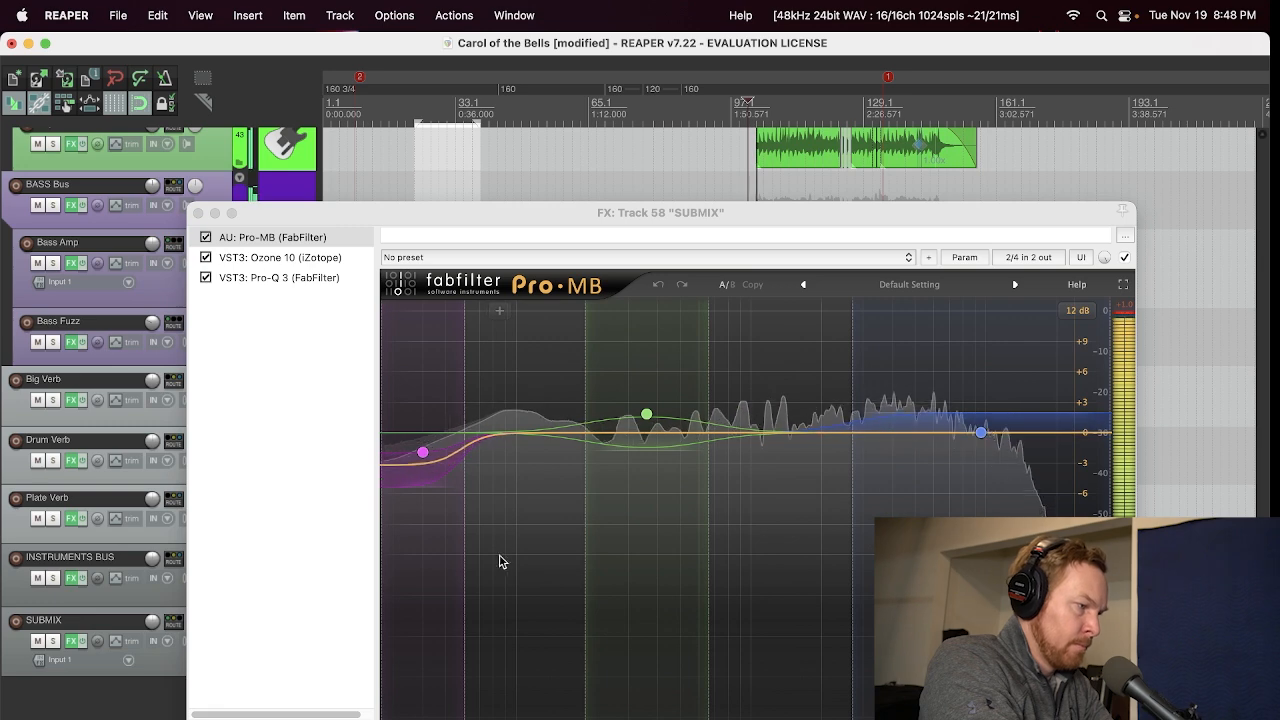
left_click(258, 264)
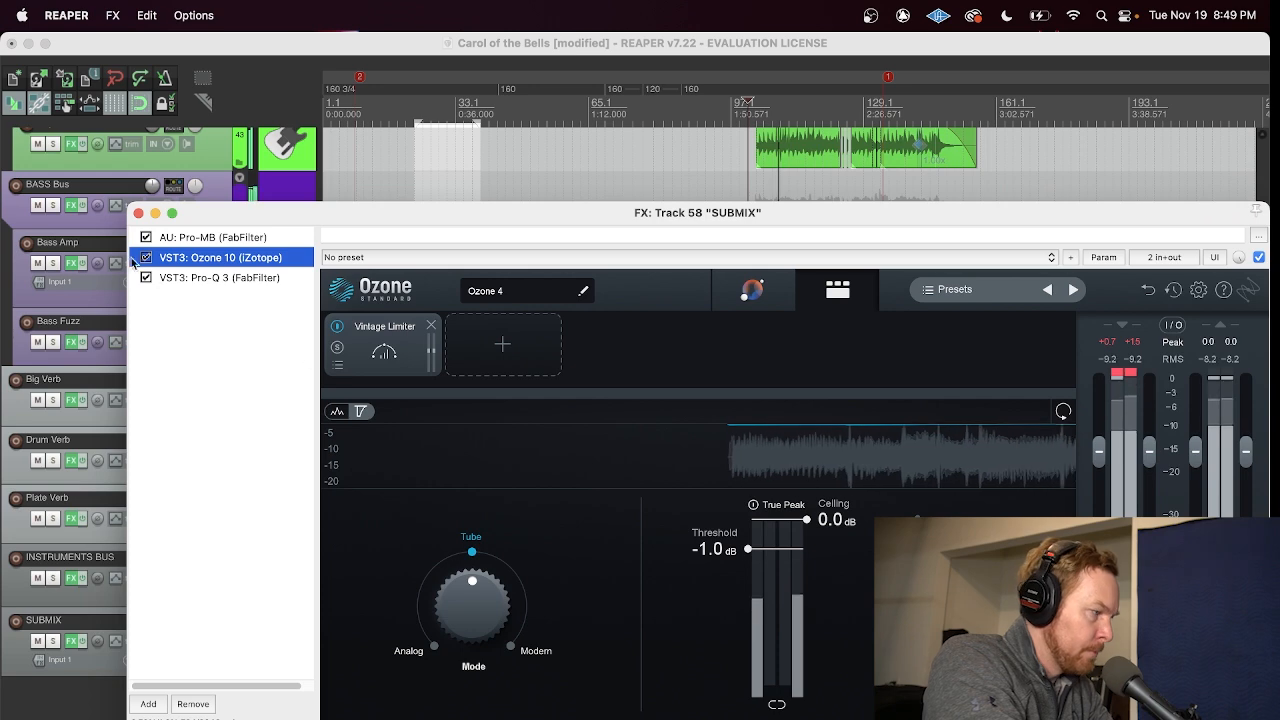
left_click(139, 213)
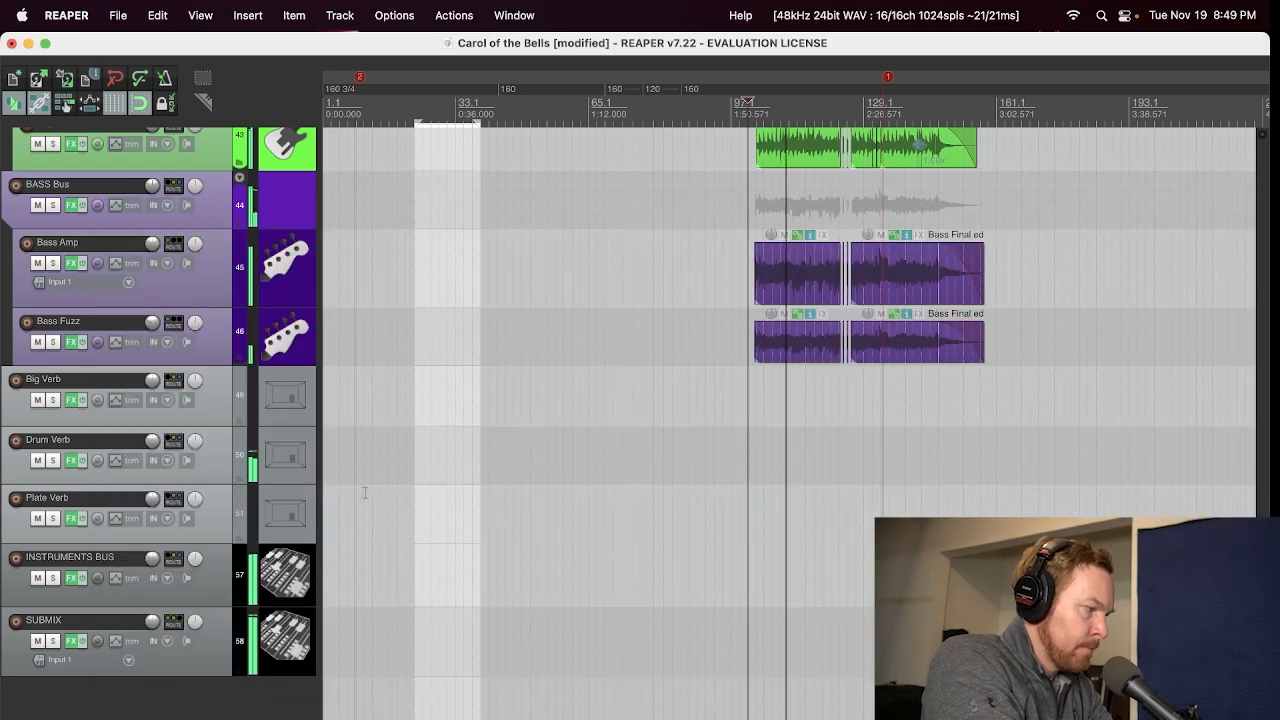
key("space")
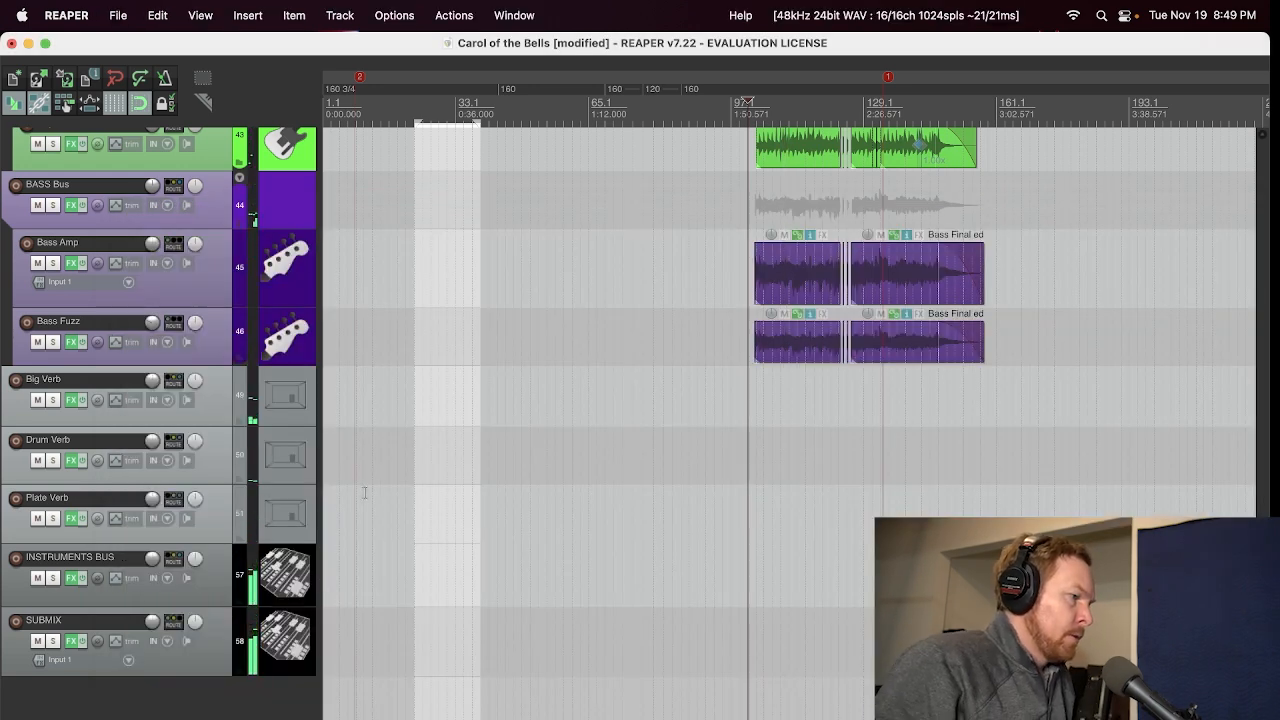